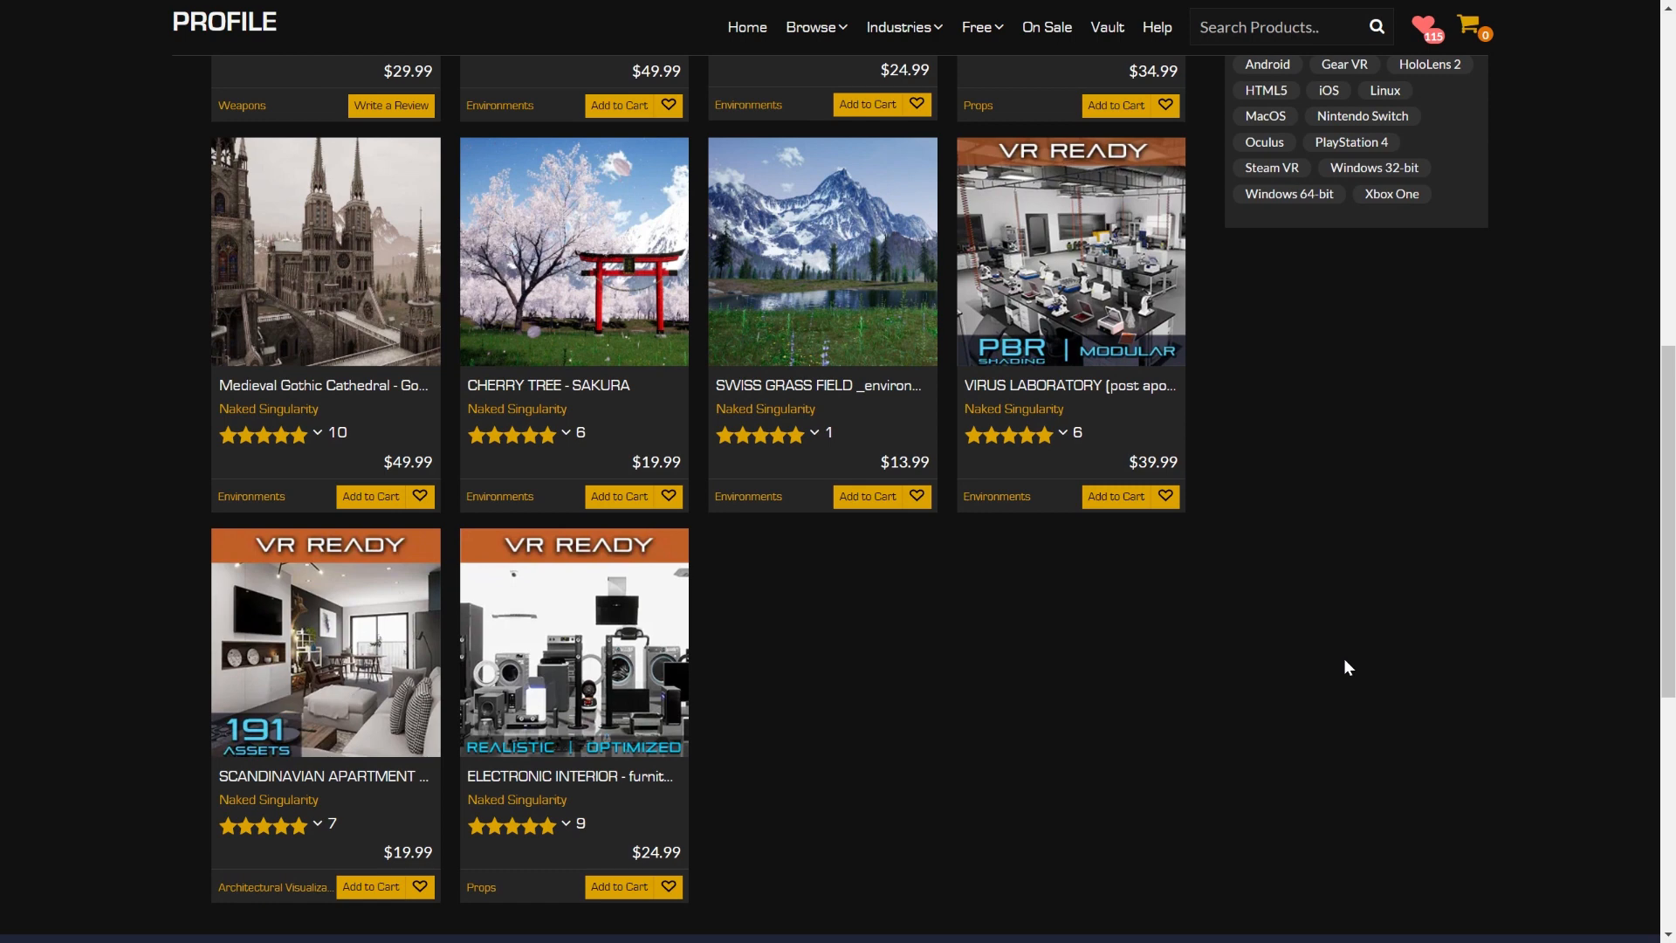
{"action": "scroll", "coordinate": [1345, 667], "scroll_direction": "up", "scroll_amount": 1}
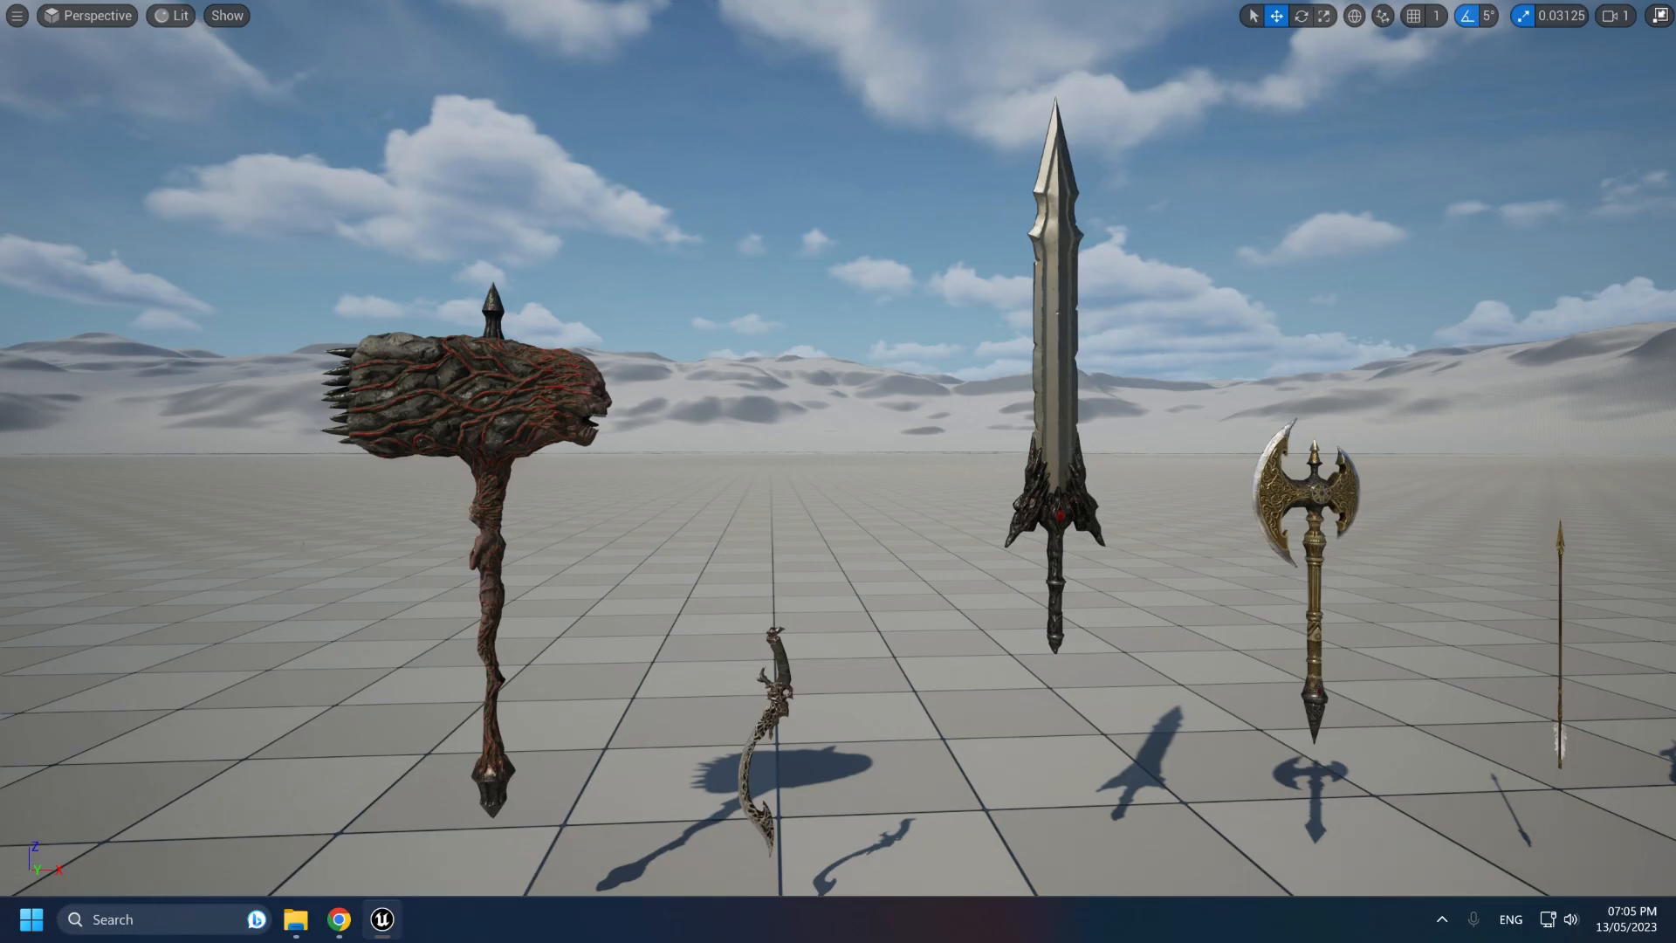
Step: Examine the weapons displayed in the lit level up close, including the greatsword's blade and guard
{"action": "right_click_drag", "start_coordinate": [285, 570], "coordinate": [104, 686]}
{"action": "key", "text": "w"}
{"action": "key", "text": "a"}
{"action": "key", "text": "w"}
{"action": "key", "text": "d"}
{"action": "key", "text": "d"}
{"action": "key", "text": "w"}
{"action": "key", "text": "s"}
{"action": "key", "text": "w"}
{"action": "key", "text": "w"}
{"action": "key", "text": "s"}
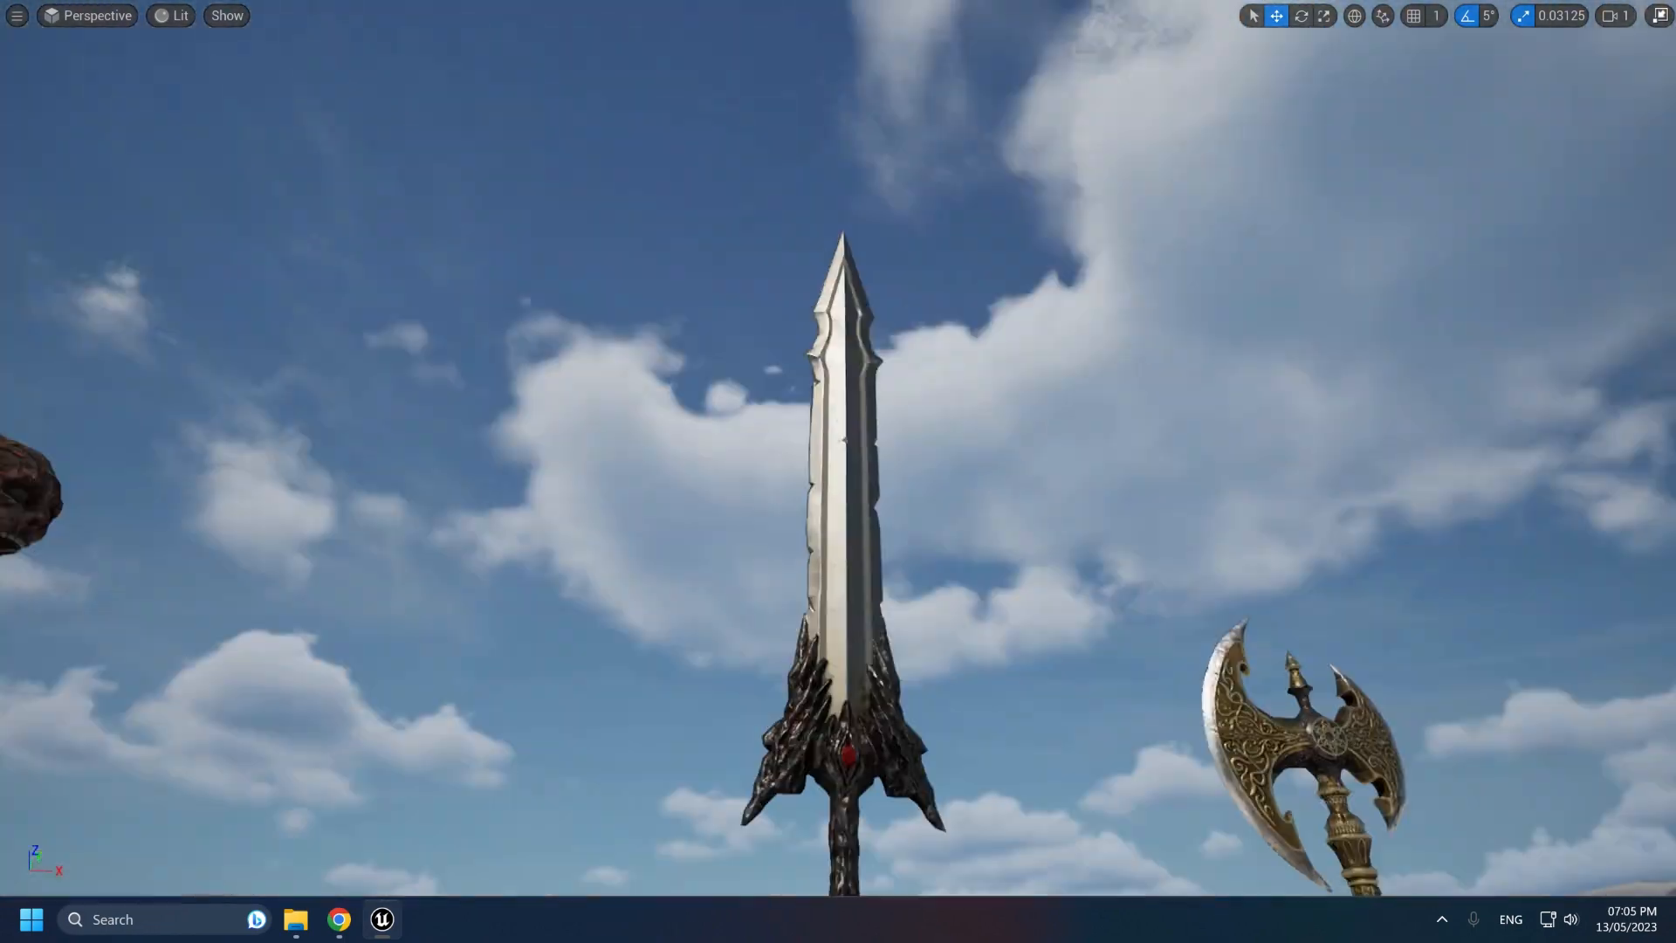
{"action": "key", "text": "w"}
{"action": "right_click_drag", "start_coordinate": [838, 471], "coordinate": [843, 664]}
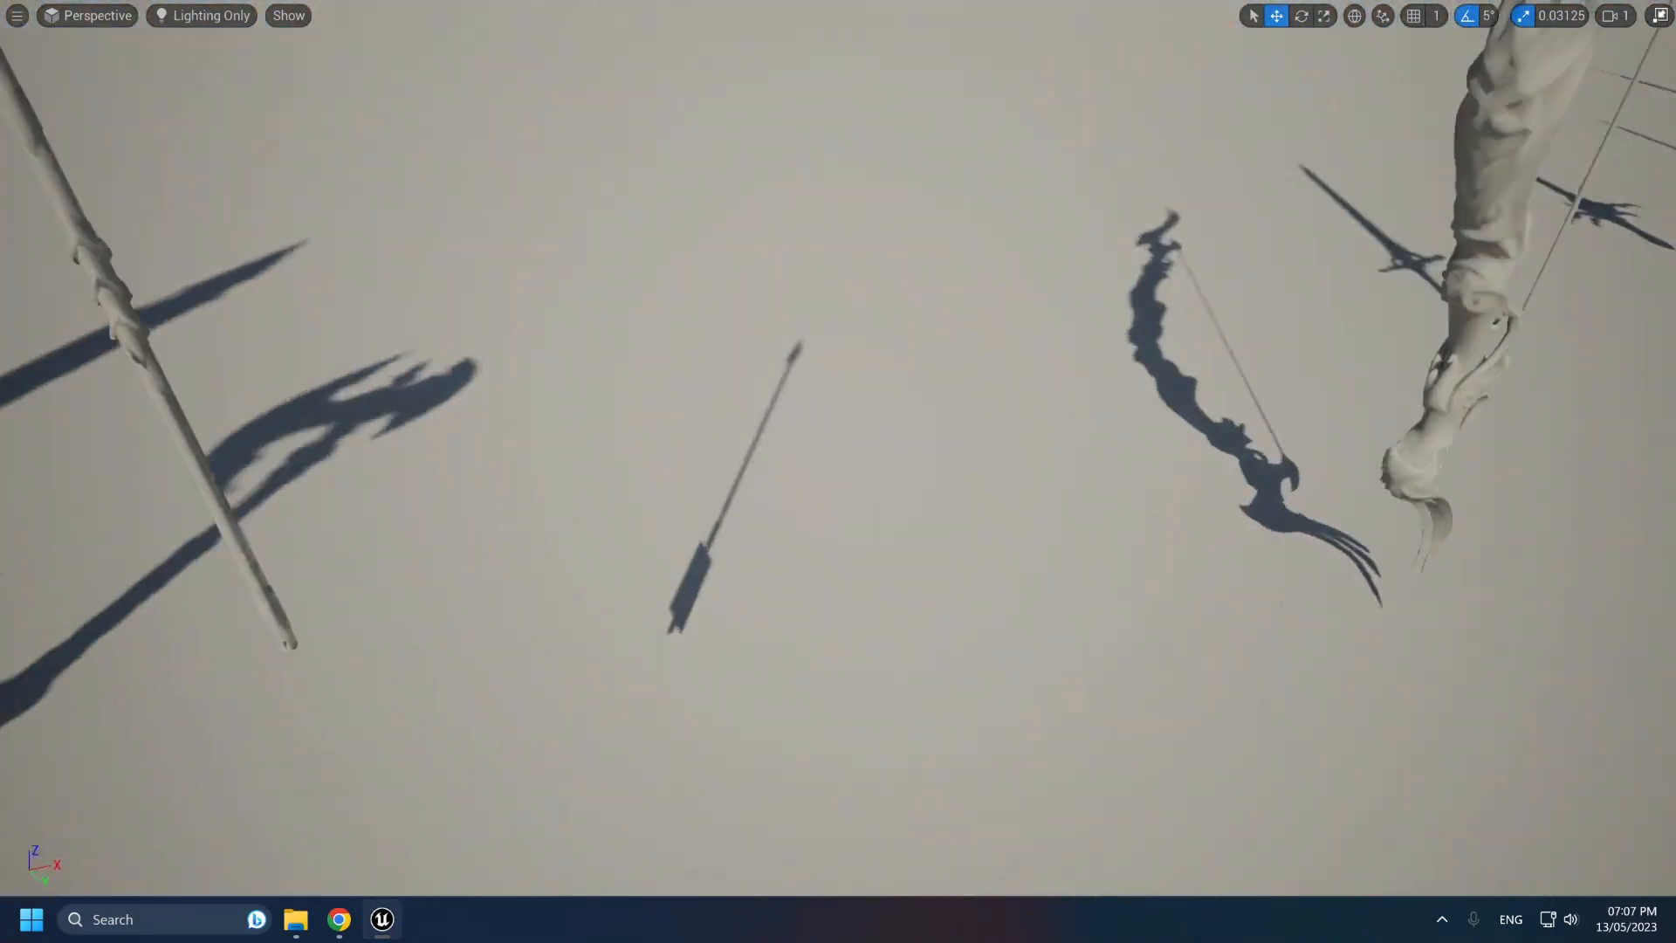
Step: Examine the row of bows, arrows and swords in Lighting Only mode to judge their modelled detail
{"action": "right_click_drag", "start_coordinate": [838, 471], "coordinate": [873, 393]}
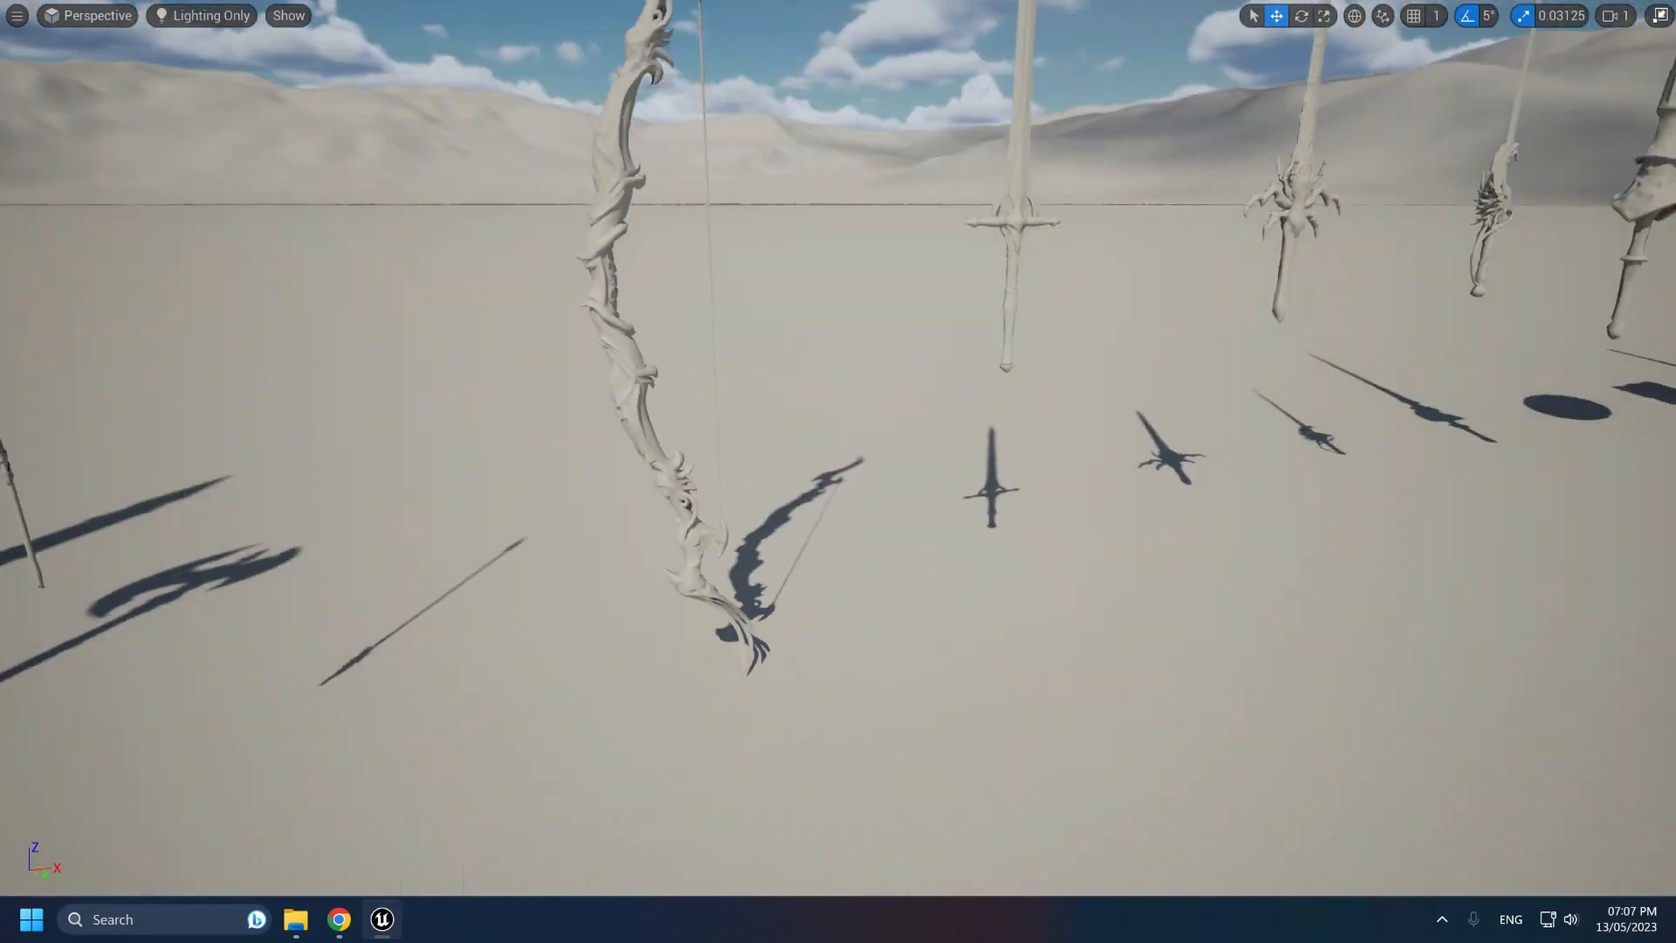
{"action": "key", "text": "w"}
{"action": "key", "text": "d"}
{"action": "mouse_move", "coordinate": [838, 472]}
{"action": "right_mouse_down"}
{"action": "mouse_move", "coordinate": [846, 345]}
{"action": "mouse_move", "coordinate": [842, 467]}
{"action": "mouse_move", "coordinate": [846, 454]}
{"action": "mouse_move", "coordinate": [995, 489]}
{"action": "mouse_move", "coordinate": [855, 519]}
{"action": "mouse_move", "coordinate": [1222, 471]}
{"action": "mouse_move", "coordinate": [856, 472]}
{"action": "mouse_move", "coordinate": [943, 469]}
{"action": "mouse_move", "coordinate": [960, 419]}
{"action": "mouse_move", "coordinate": [825, 515]}
{"action": "mouse_move", "coordinate": [886, 509]}
{"action": "mouse_move", "coordinate": [904, 452]}
{"action": "mouse_move", "coordinate": [938, 509]}
{"action": "mouse_move", "coordinate": [804, 432]}
{"action": "mouse_move", "coordinate": [729, 441]}
{"action": "mouse_move", "coordinate": [817, 422]}
{"action": "mouse_move", "coordinate": [712, 443]}
{"action": "mouse_move", "coordinate": [795, 452]}
{"action": "mouse_move", "coordinate": [746, 434]}
{"action": "mouse_move", "coordinate": [798, 492]}
{"action": "mouse_move", "coordinate": [790, 563]}
{"action": "mouse_move", "coordinate": [838, 369]}
{"action": "mouse_move", "coordinate": [817, 444]}
{"action": "mouse_move", "coordinate": [947, 456]}
{"action": "mouse_move", "coordinate": [973, 440]}
{"action": "mouse_move", "coordinate": [699, 459]}
{"action": "mouse_move", "coordinate": [733, 453]}
{"action": "mouse_move", "coordinate": [720, 430]}
{"action": "mouse_move", "coordinate": [716, 461]}
{"action": "mouse_move", "coordinate": [881, 530]}
{"action": "mouse_move", "coordinate": [921, 495]}
{"action": "mouse_move", "coordinate": [799, 439]}
{"action": "mouse_move", "coordinate": [742, 447]}
{"action": "mouse_move", "coordinate": [781, 445]}
{"action": "mouse_move", "coordinate": [806, 480]}
{"action": "right_mouse_up"}
{"action": "key", "text": "d"}
{"action": "key", "text": "d"}
{"action": "key", "text": "w"}
{"action": "key", "text": "d"}
{"action": "key", "text": "w"}
{"action": "key", "text": "d"}
{"action": "key", "text": "d"}
{"action": "key", "text": "w"}
{"action": "key", "text": "s"}
{"action": "key", "text": "w"}
{"action": "key", "text": "d"}
{"action": "key", "text": "d"}
{"action": "key", "text": "a"}
{"action": "key", "text": "w"}
{"action": "key", "text": "s"}
{"action": "key", "text": "a"}
{"action": "key", "text": "w"}
{"action": "key", "text": "d"}
{"action": "key", "text": "w"}
{"action": "key", "text": "s"}
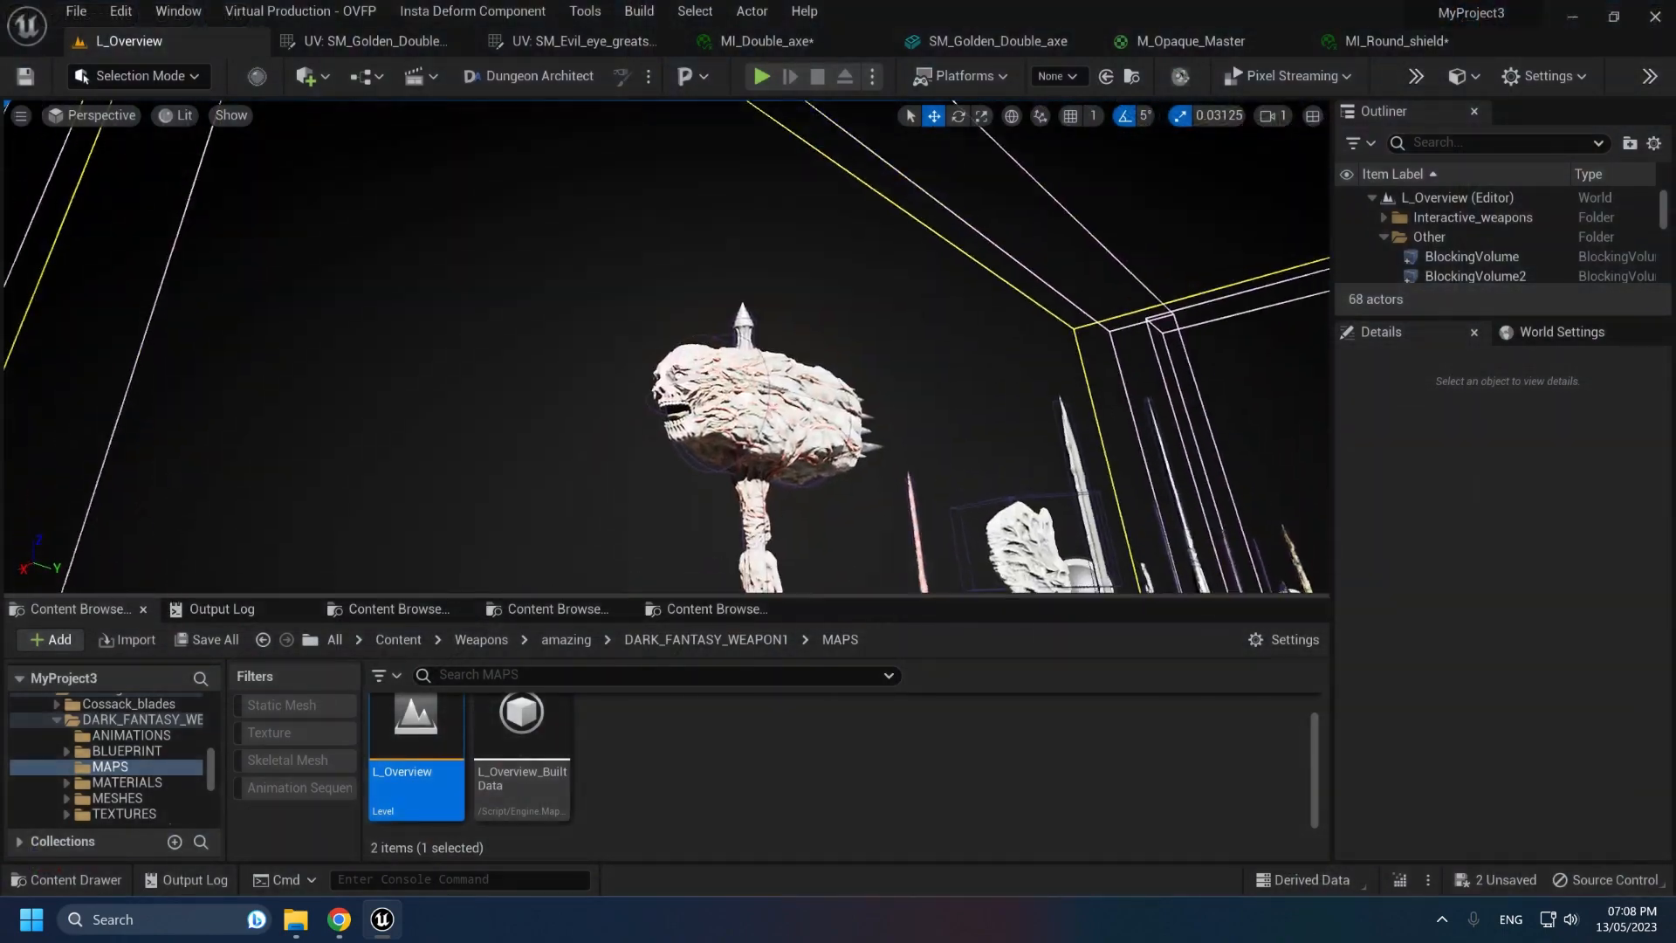
Step: Inspect the weapons in the L_Overview level from the skull-faced hammer along the row to the ornate royal shield
{"action": "right_click_drag", "start_coordinate": [667, 347], "coordinate": [627, 404]}
{"action": "key", "text": "s"}
{"action": "key", "text": "d"}
{"action": "key", "text": "w"}
{"action": "key", "text": "s"}
{"action": "key", "text": "d"}
{"action": "key", "text": "w"}
{"action": "key", "text": "d"}
{"action": "key", "text": "a"}
{"action": "key", "text": "w"}
{"action": "key", "text": "d"}
{"action": "key", "text": "s"}
{"action": "key", "text": "s"}
{"action": "key", "text": "w"}
{"action": "key", "text": "s"}
{"action": "key", "text": "w"}
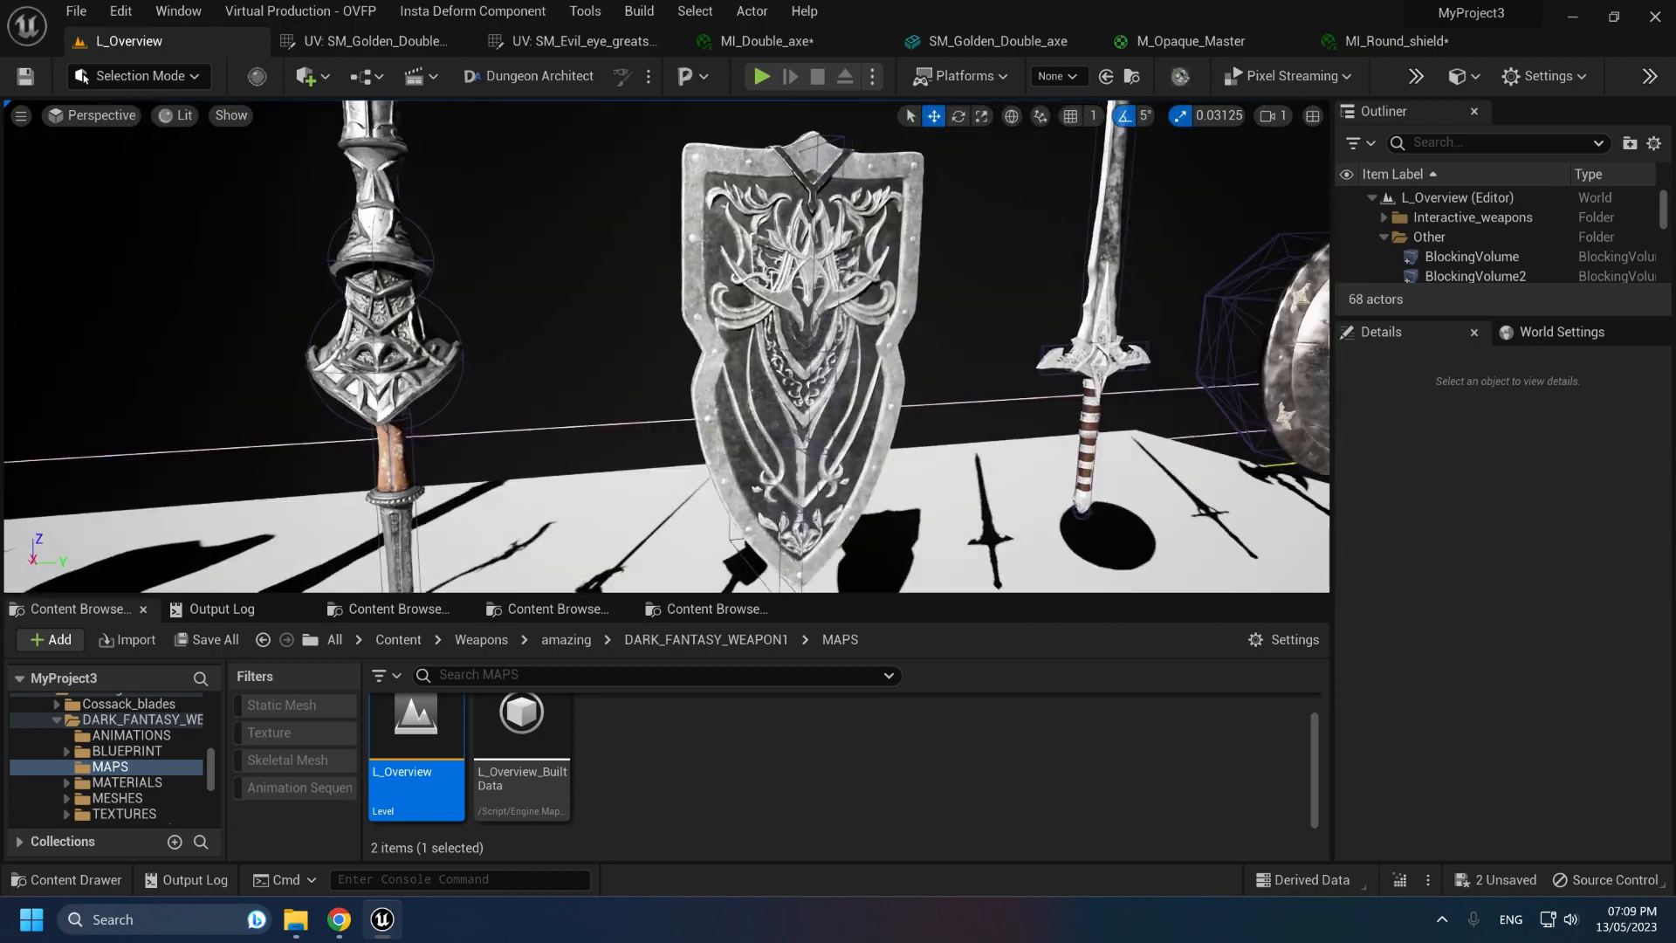
Step: Inspect the royal sword, round shield, golden sword, double axe and phoenix bow in the L_Overview level
{"action": "right_click_drag", "start_coordinate": [627, 403], "coordinate": [786, 403]}
{"action": "key", "text": "a"}
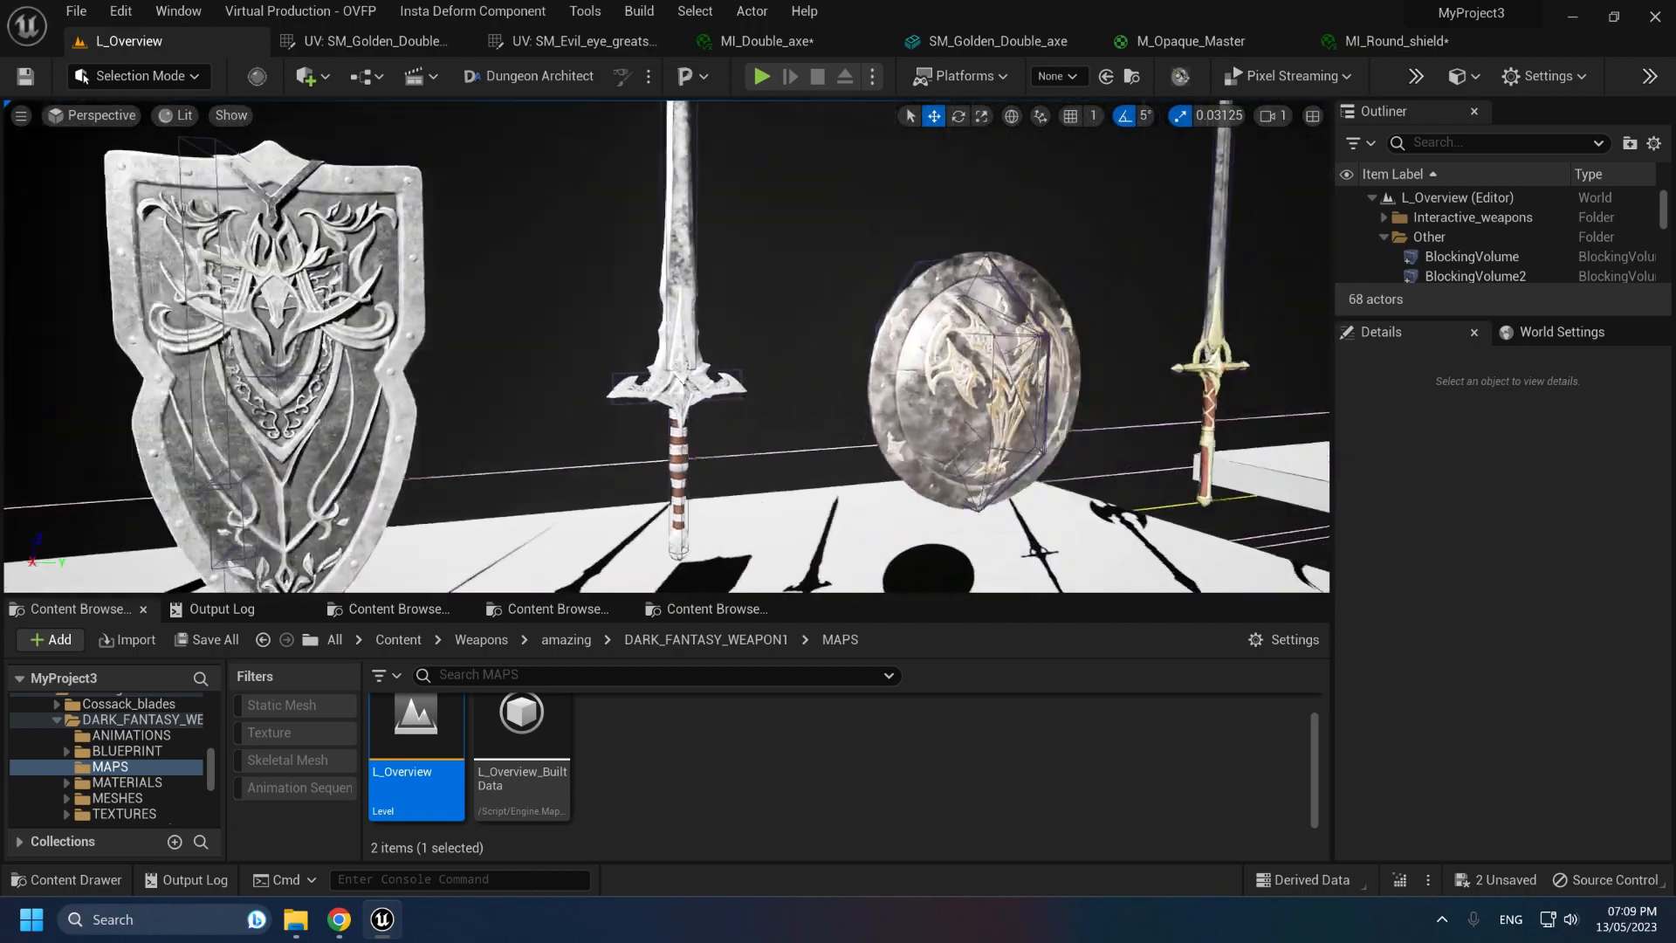
{"action": "right_click_drag", "start_coordinate": [667, 346], "coordinate": [507, 346]}
{"action": "key", "text": "d"}
{"action": "key", "text": "d"}
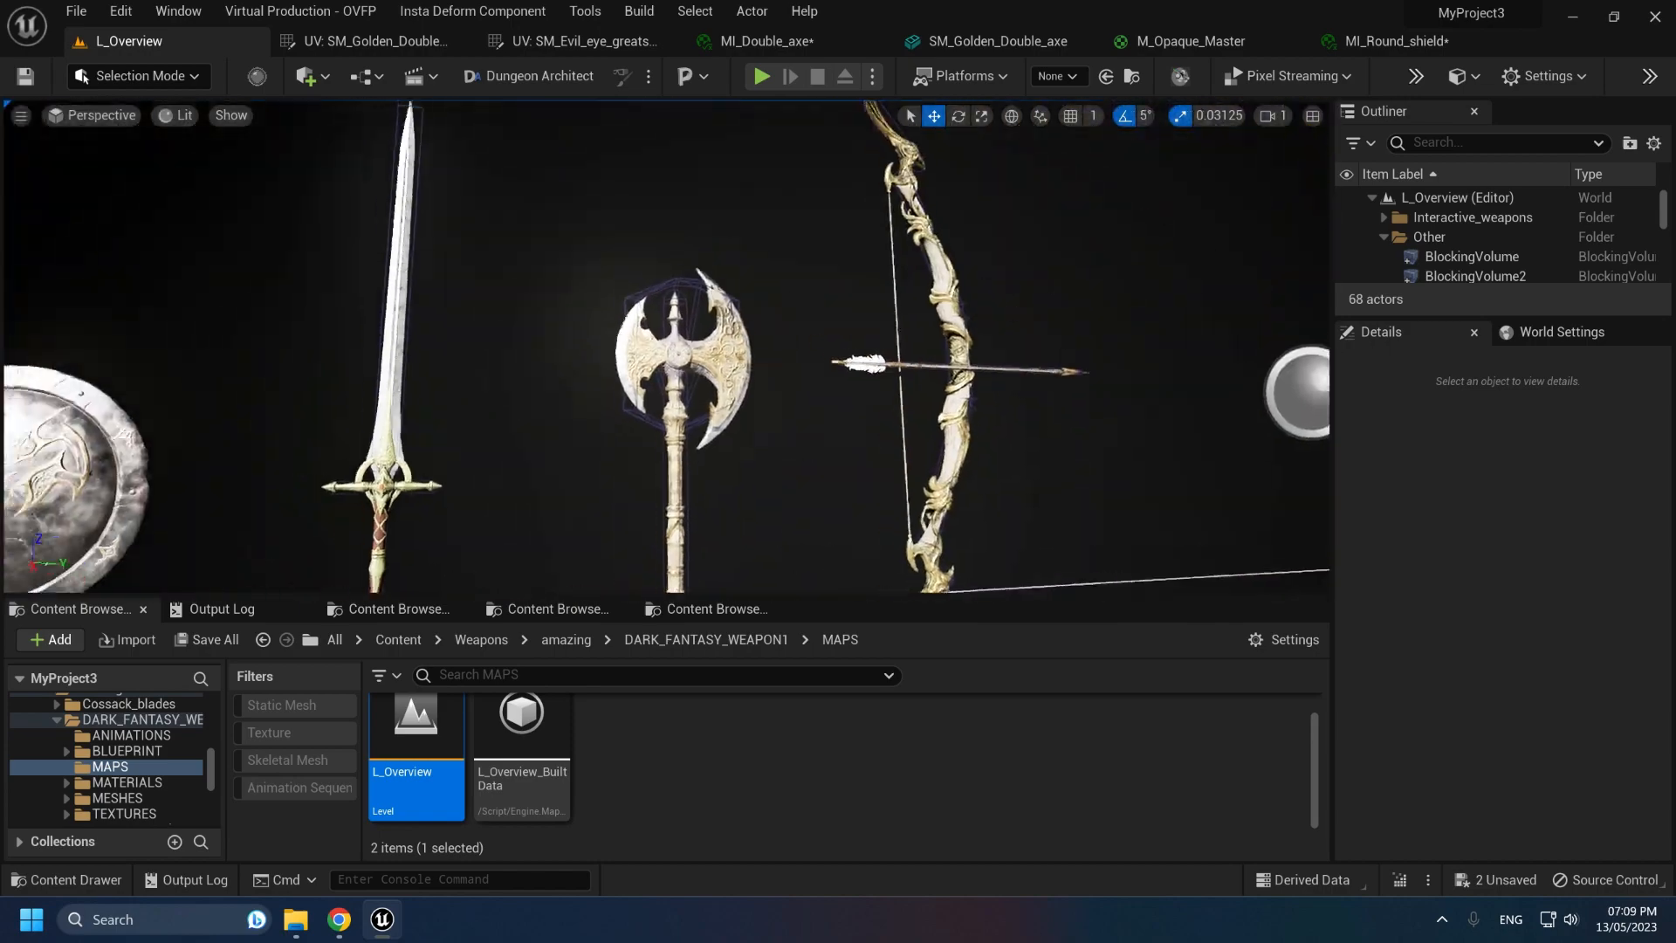
{"action": "key", "text": "d"}
{"action": "right_click_drag", "start_coordinate": [667, 346], "coordinate": [585, 415]}
{"action": "key", "text": "w"}
{"action": "key", "text": "d"}
{"action": "key", "text": "w"}
{"action": "key", "text": "d"}
{"action": "key", "text": "d"}
{"action": "key", "text": "w"}
{"action": "key", "text": "w"}
{"action": "key", "text": "s"}
{"action": "key", "text": "w"}
{"action": "key", "text": "d"}
{"action": "key", "text": "d"}
{"action": "key", "text": "w"}
{"action": "key", "text": "d"}
{"action": "key", "text": "s"}
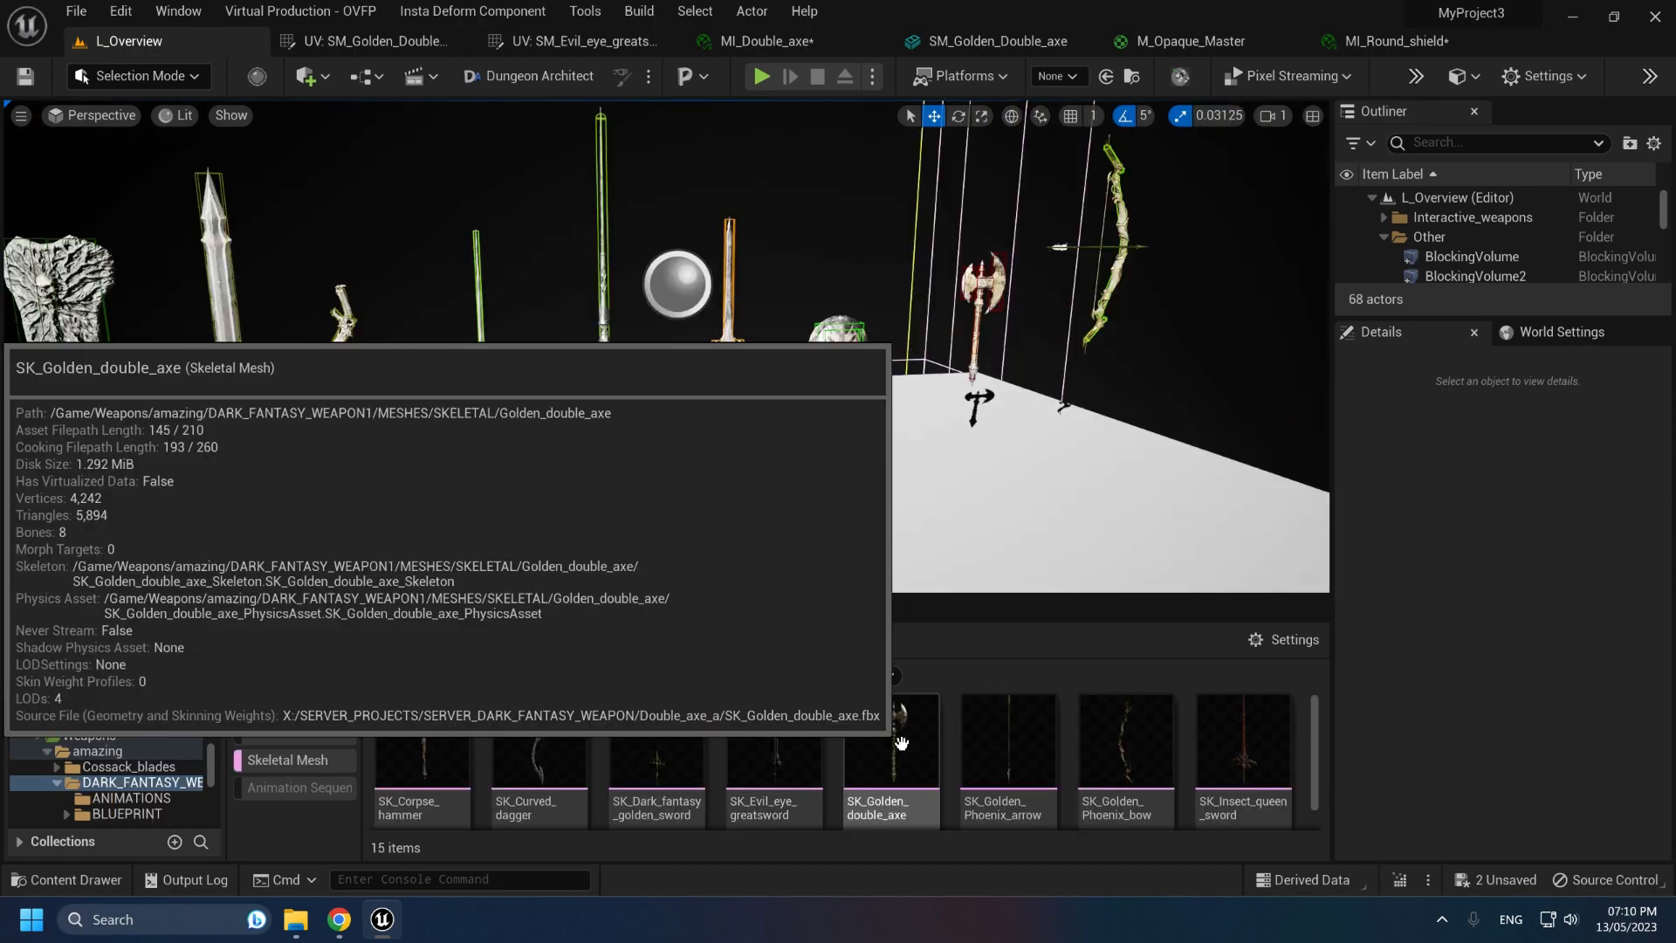
Step: Place the SK_Royal_shield skeletal mesh in the level beside the royal sword, inspect it and delete it
{"action": "scroll", "coordinate": [897, 741], "scroll_direction": "down", "scroll_amount": 3}
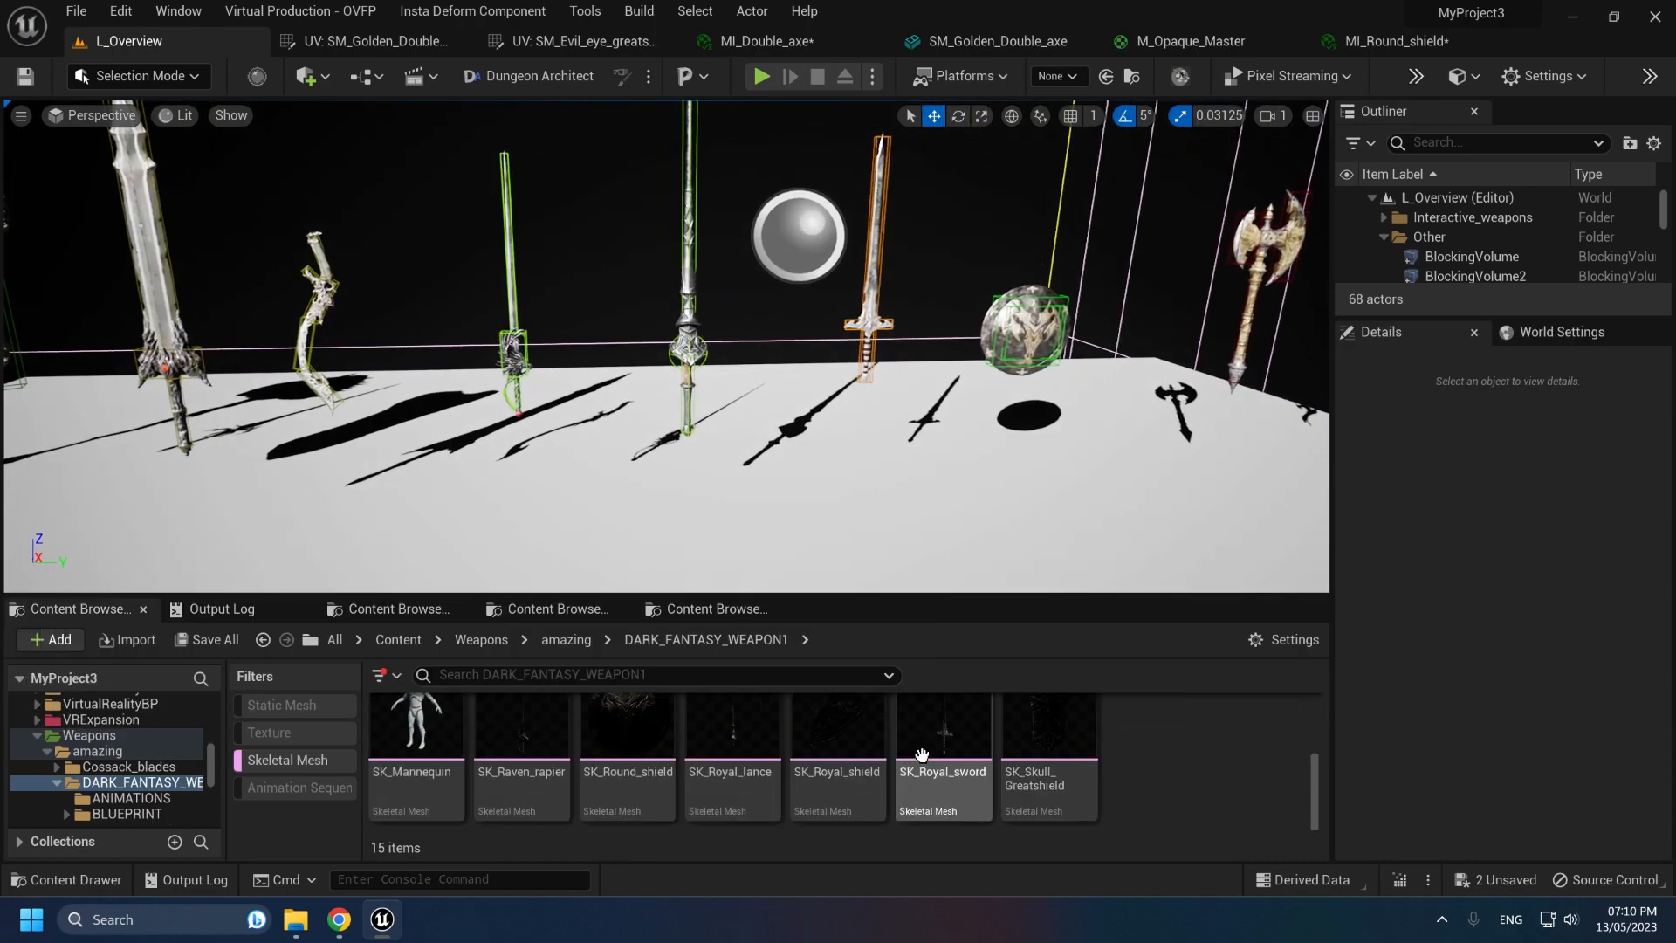
{"action": "left_click_drag", "start_coordinate": [837, 738], "coordinate": [778, 504]}
{"action": "key", "text": "f"}
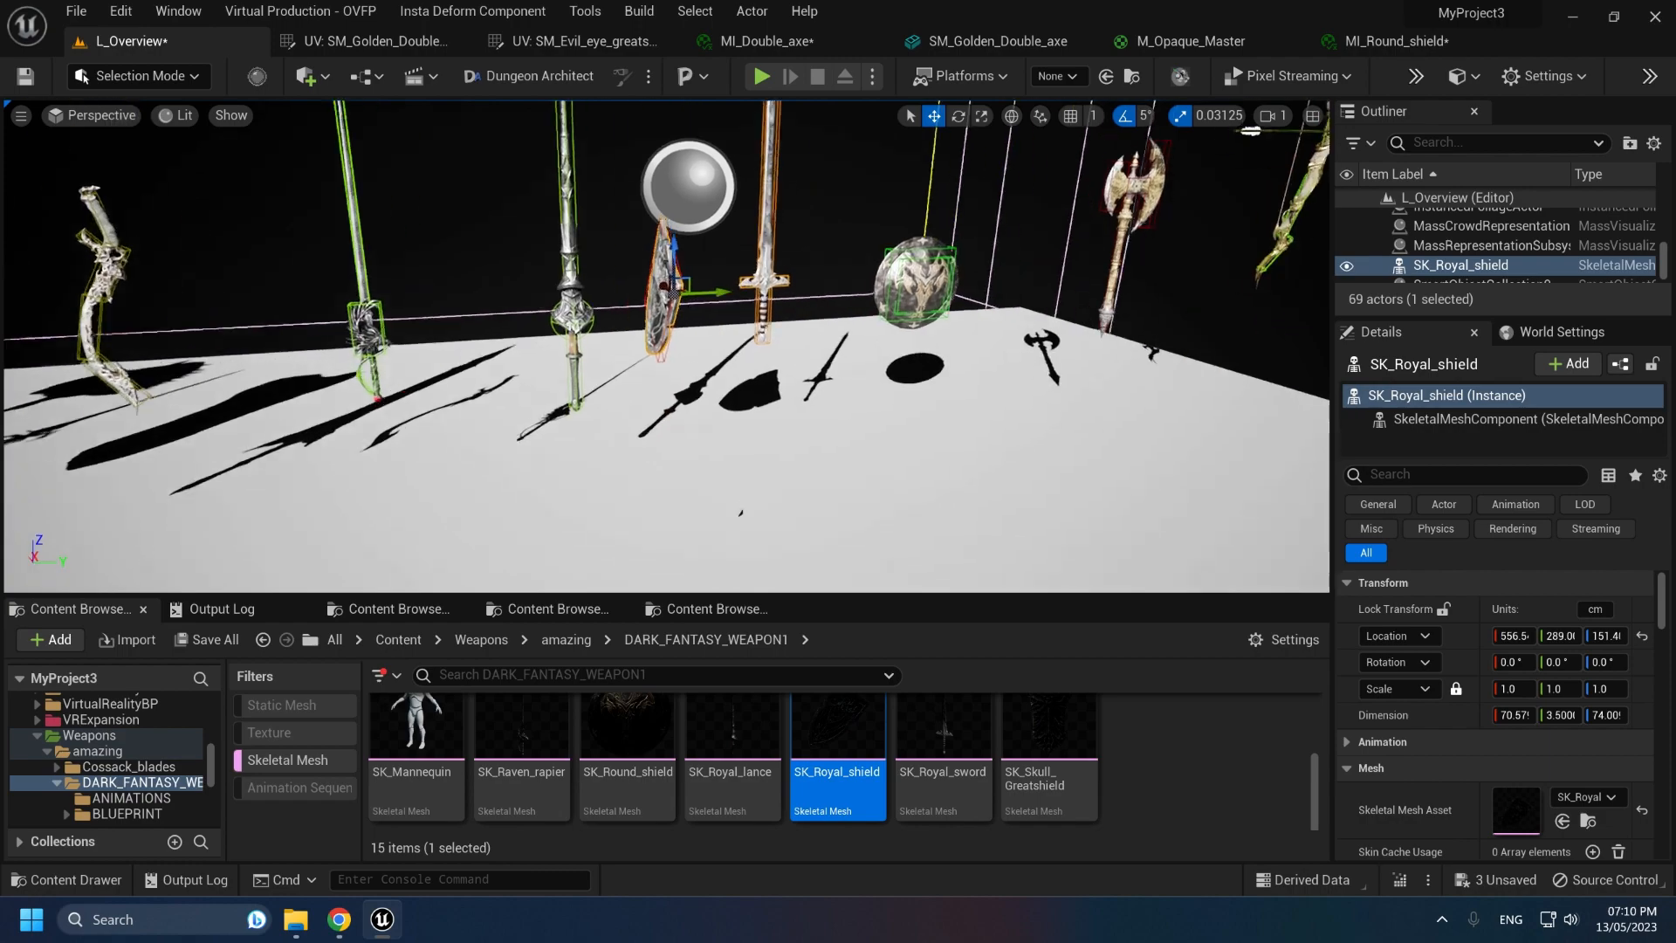
{"action": "right_click_drag", "start_coordinate": [732, 343], "coordinate": [653, 391]}
{"action": "key", "text": "Delete"}
Step: Select the royal sword in the level and review its mesh and material details
{"action": "left_click", "coordinate": [653, 390]}
{"action": "scroll", "coordinate": [1597, 716], "scroll_direction": "down", "scroll_amount": 4}
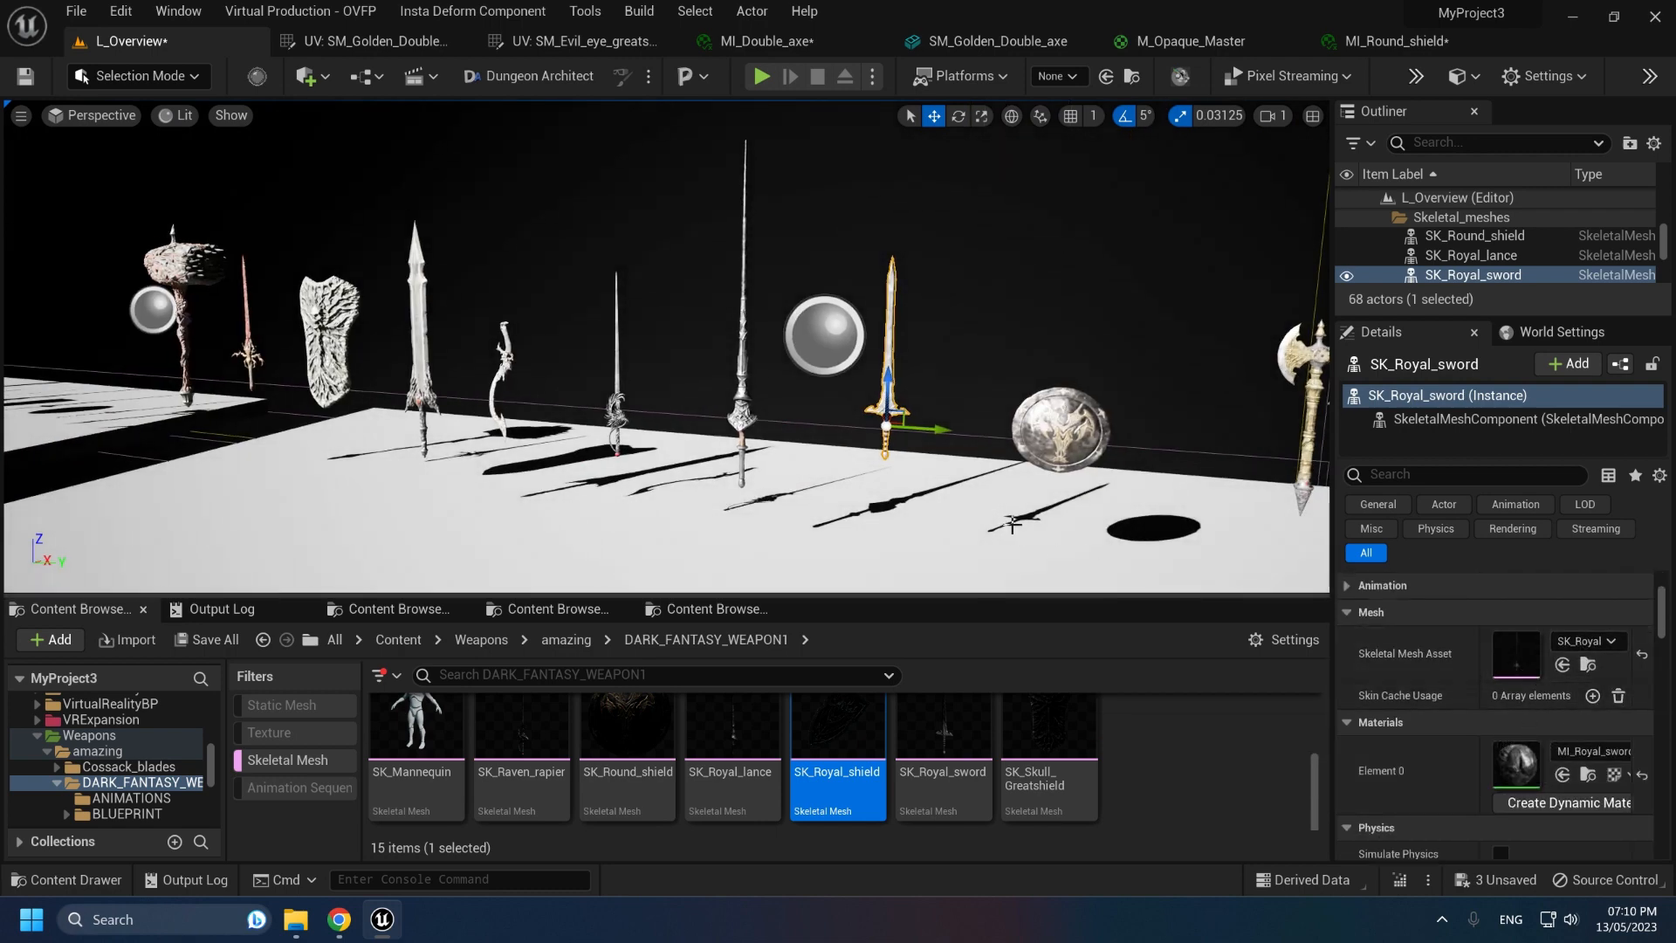
{"action": "right_click_drag", "start_coordinate": [882, 480], "coordinate": [881, 481]}
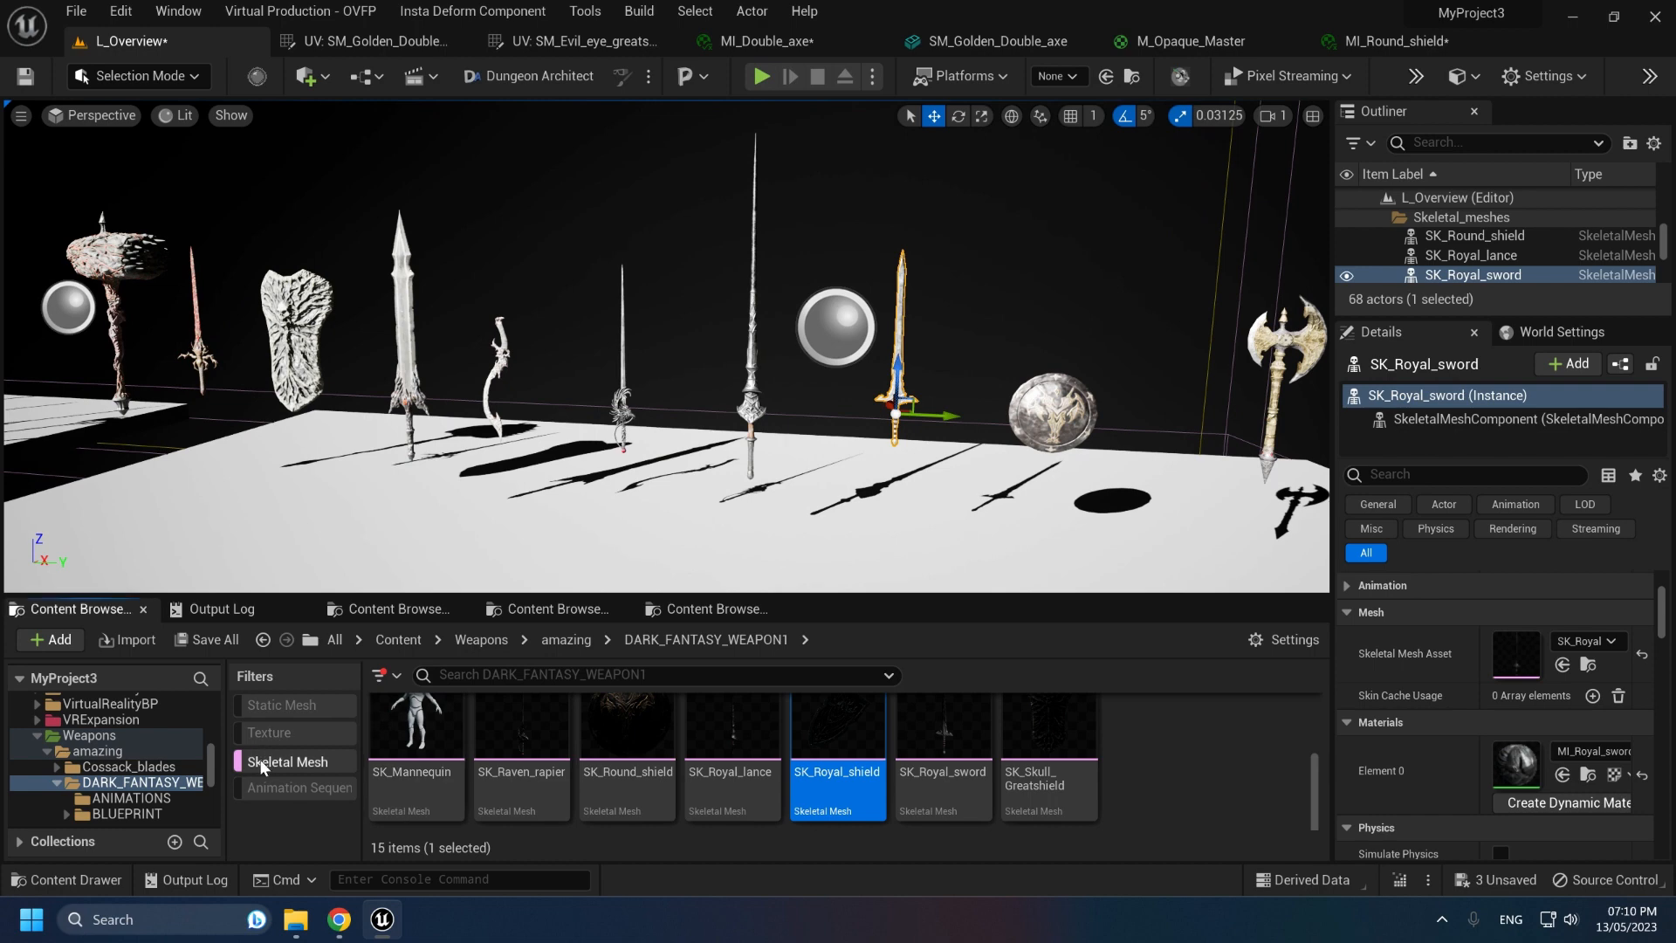
Step: Filter the weapon pack's assets to static meshes only and search by vertex count, using vertices > 1000 and vertices > 5000
{"action": "left_click", "coordinate": [259, 757]}
{"action": "left_click", "coordinate": [333, 704]}
{"action": "left_click", "coordinate": [492, 675]}
{"action": "type", "text": "vertic"}
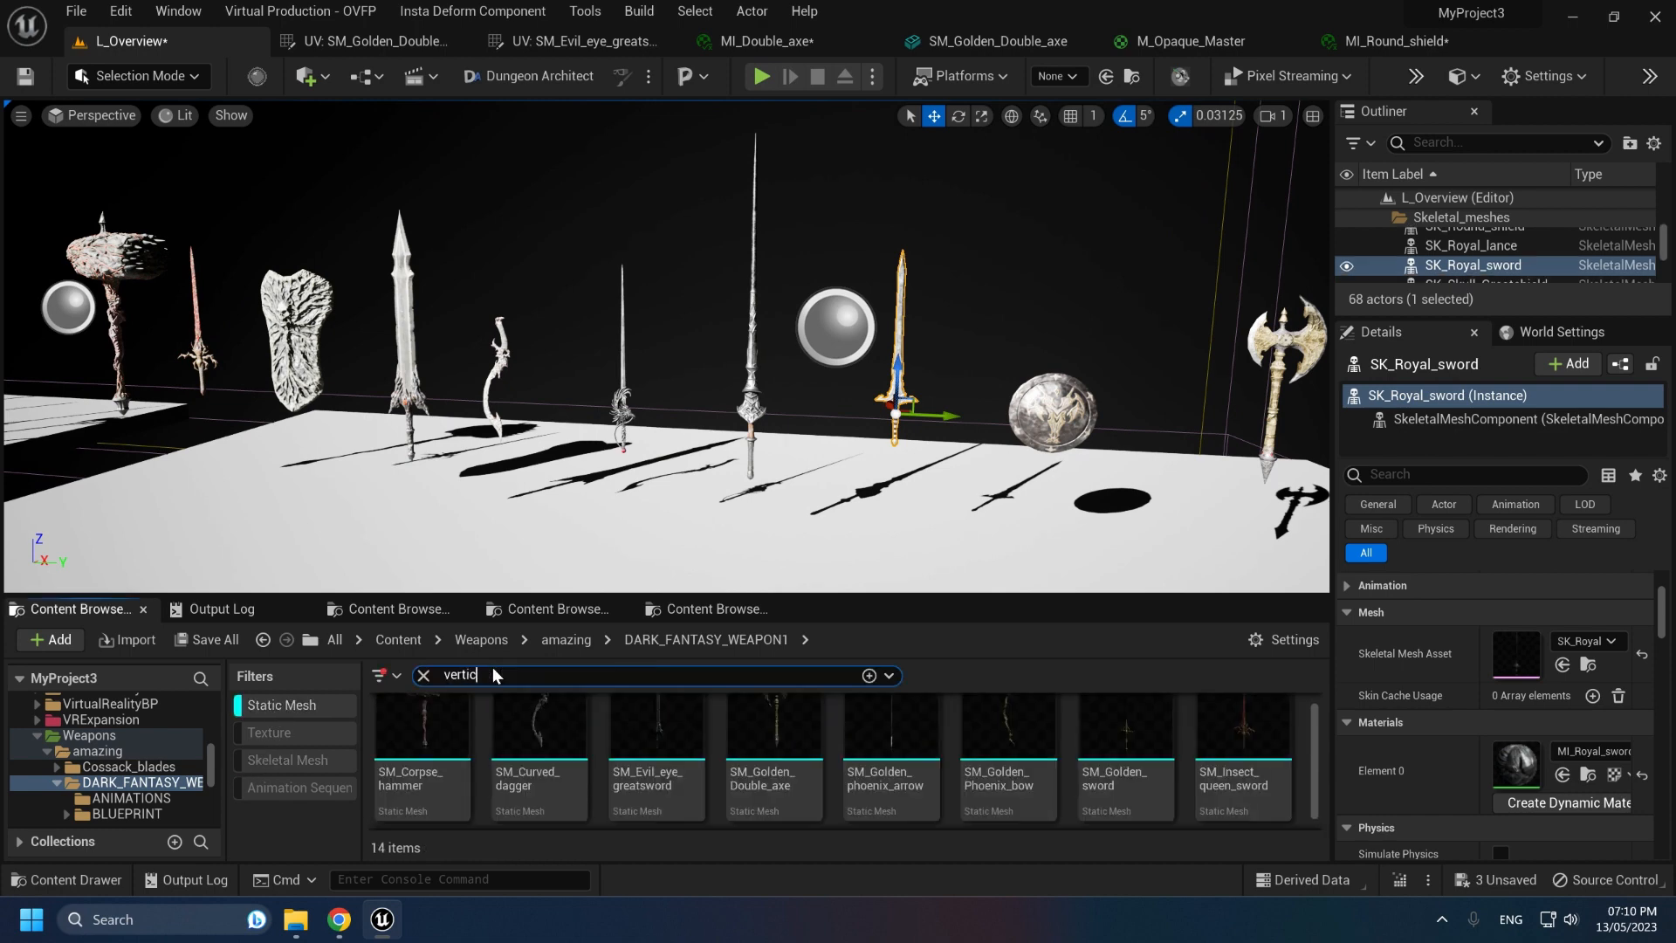
{"action": "type", "text": "es"}
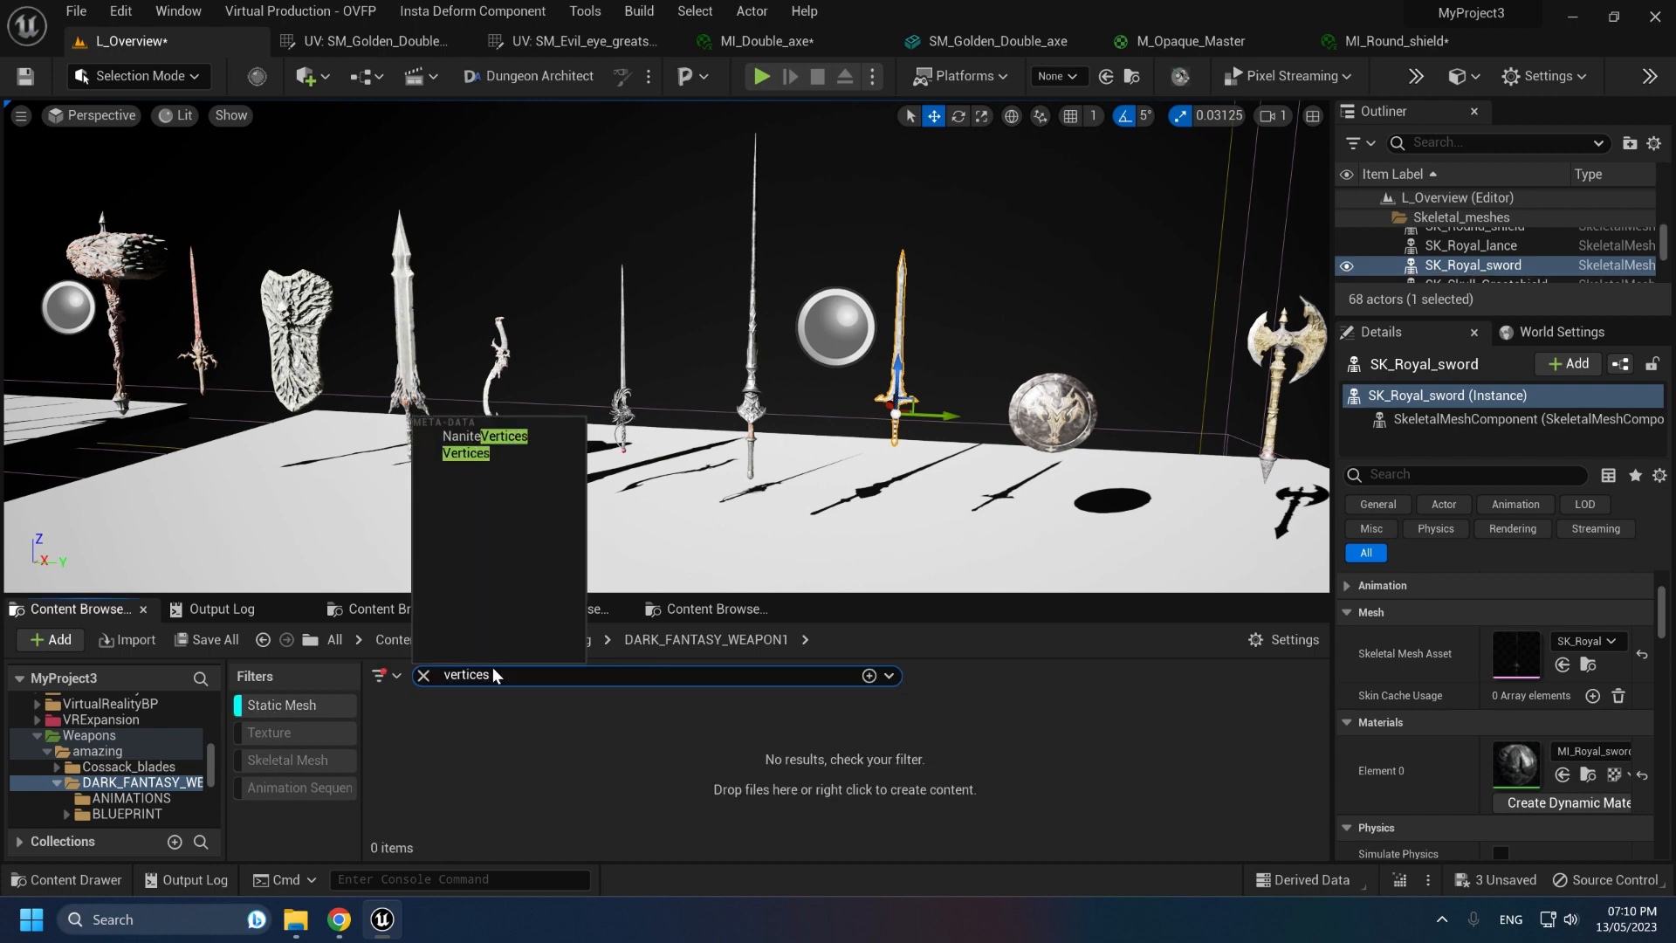
{"action": "type", "text": " >1000"}
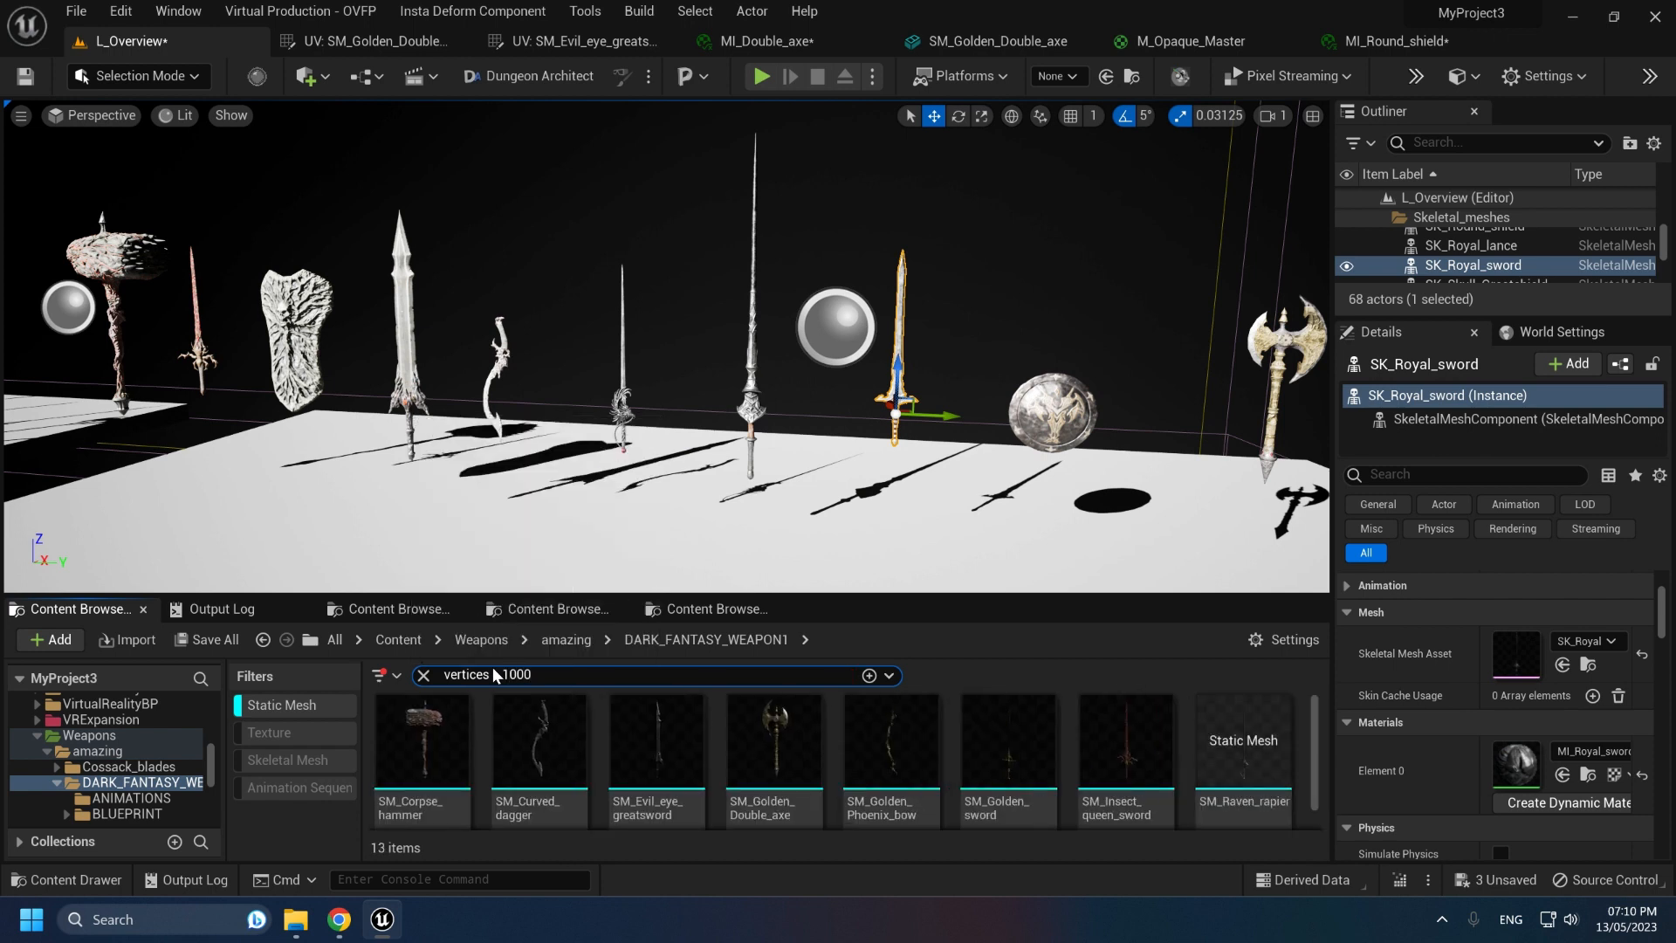
{"action": "type", "text": "0"}
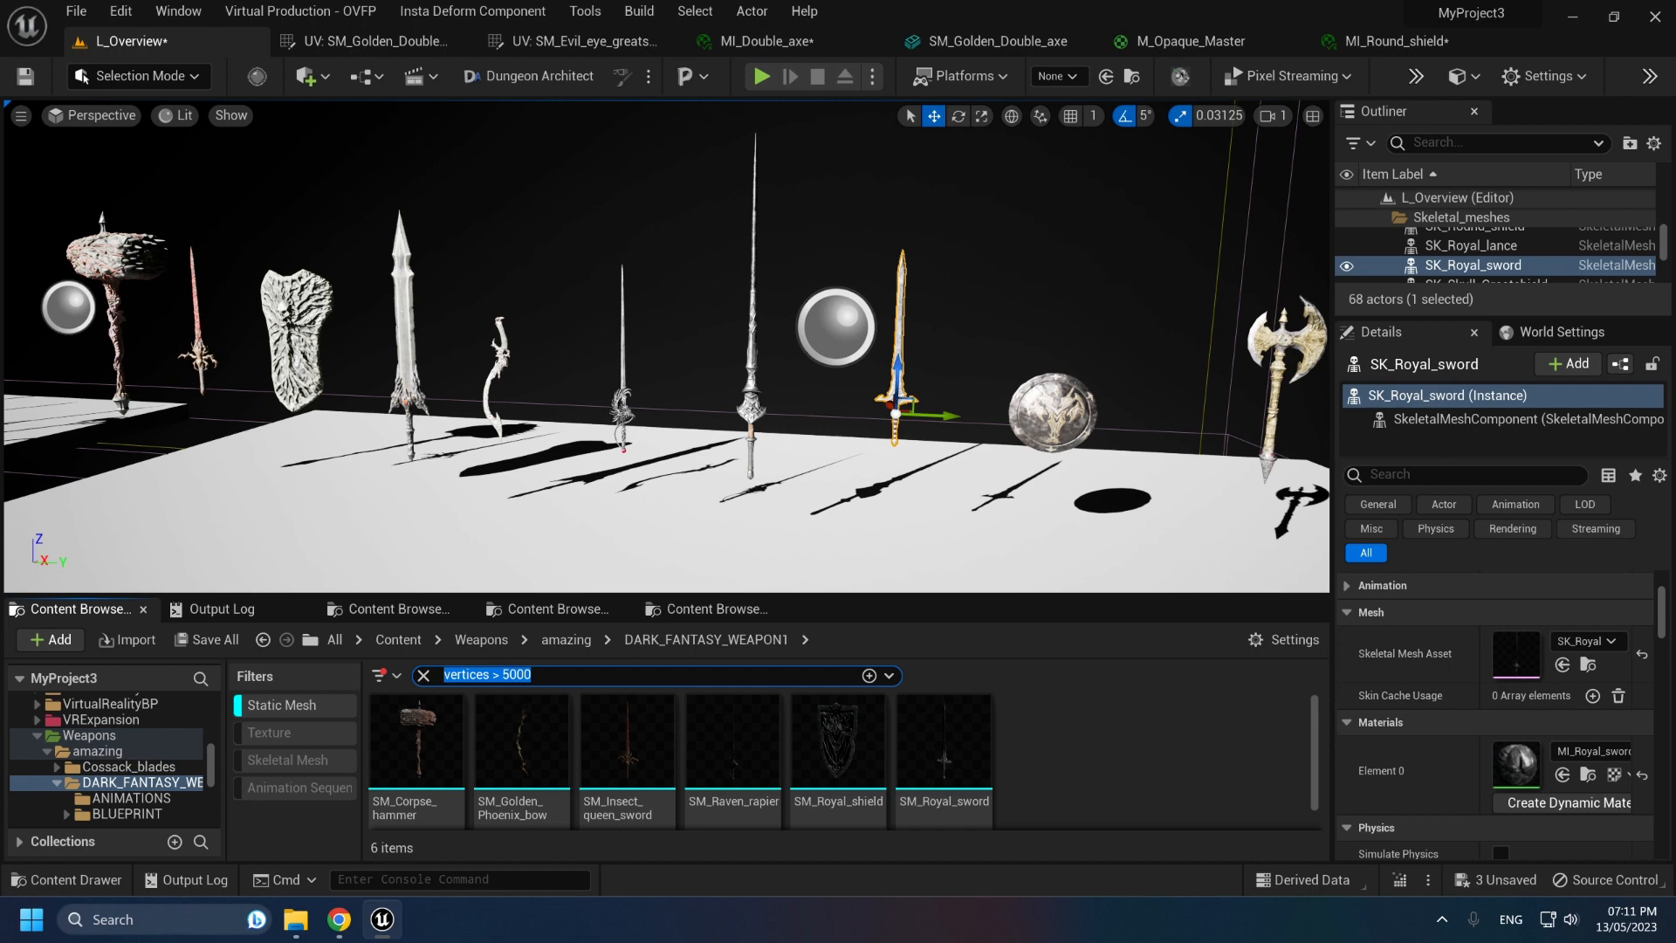
Step: Search the pack's static meshes for assets matching materials = 1
{"action": "type", "text": "al"}
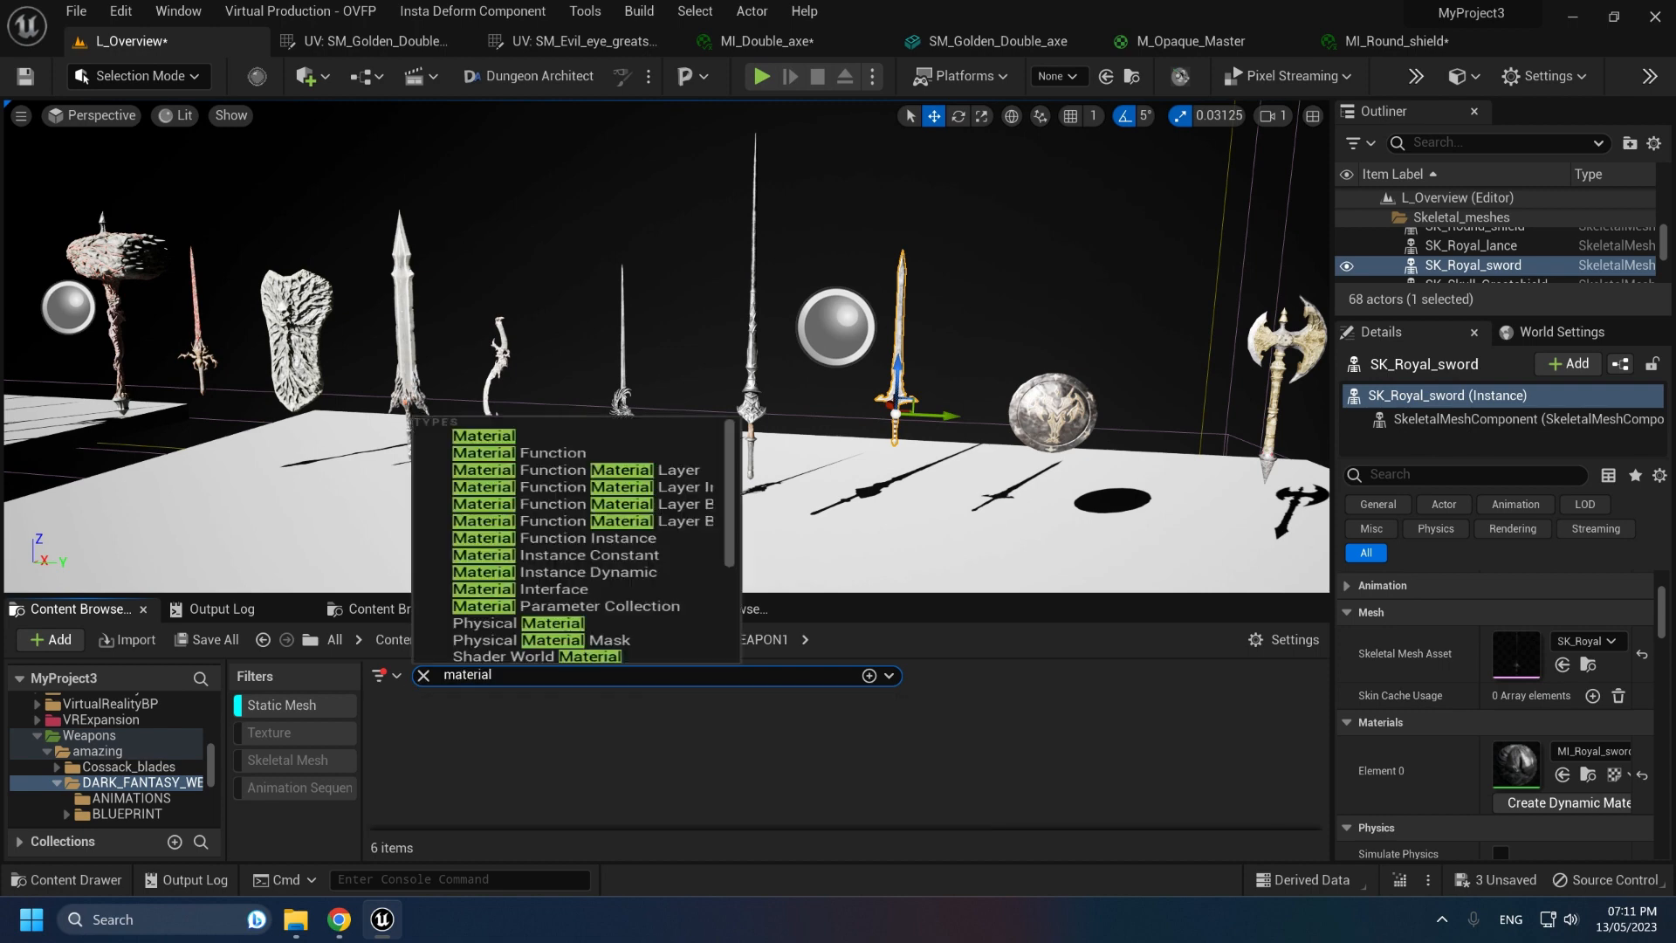
{"action": "type", "text": "s"}
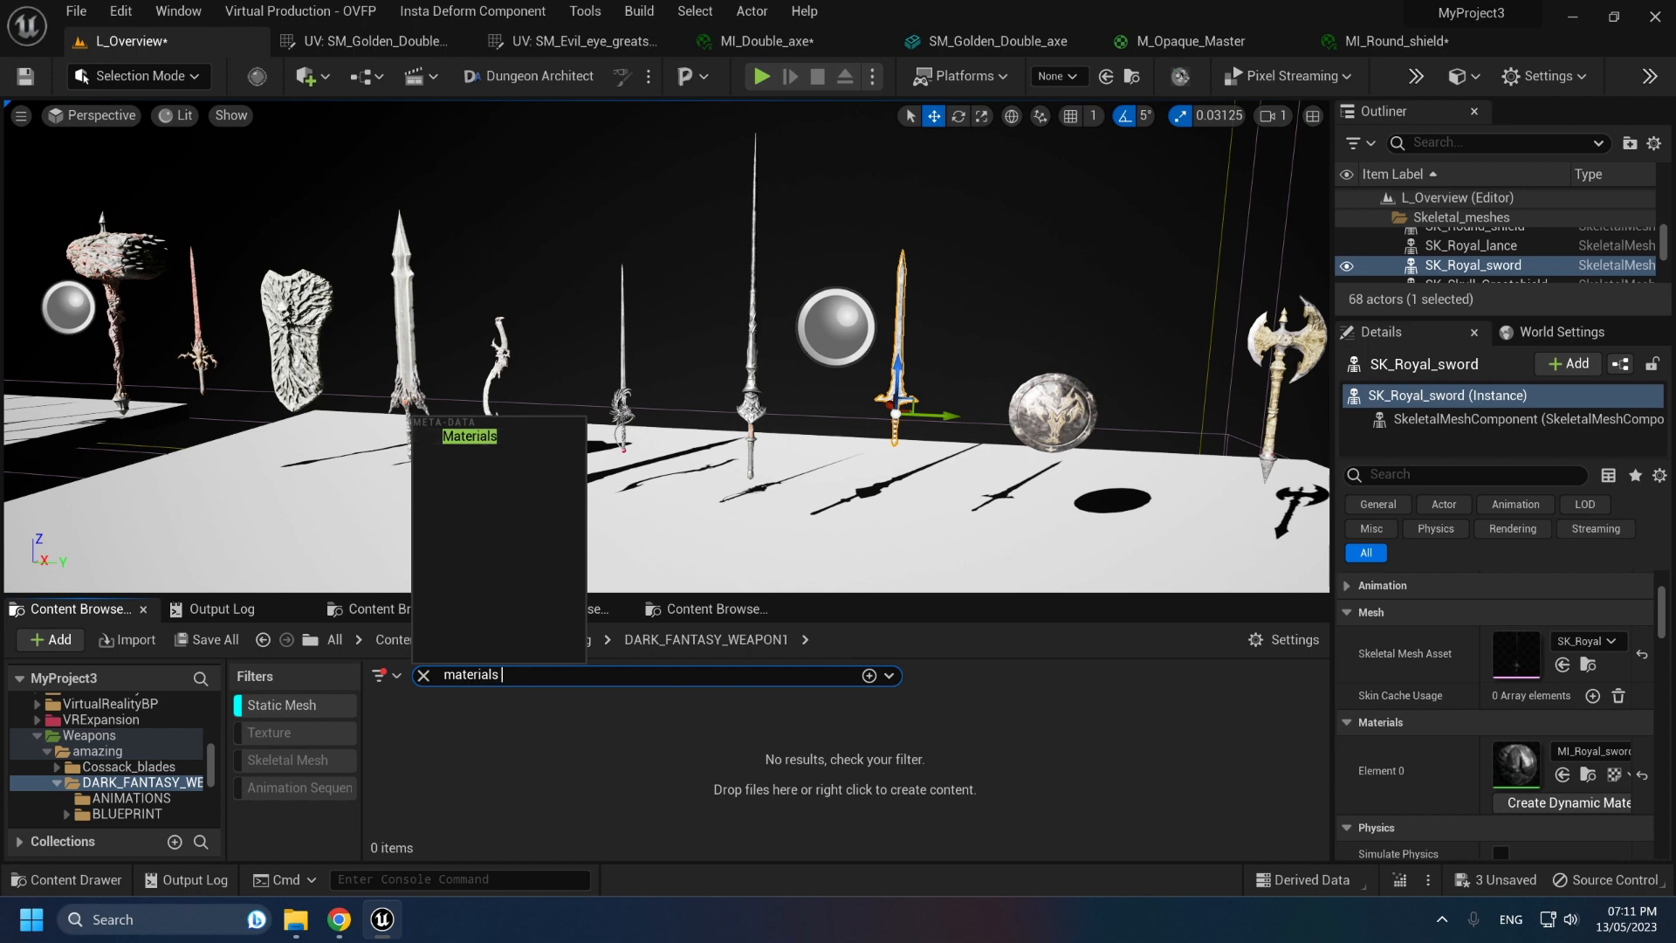
{"action": "type", "text": " = 1"}
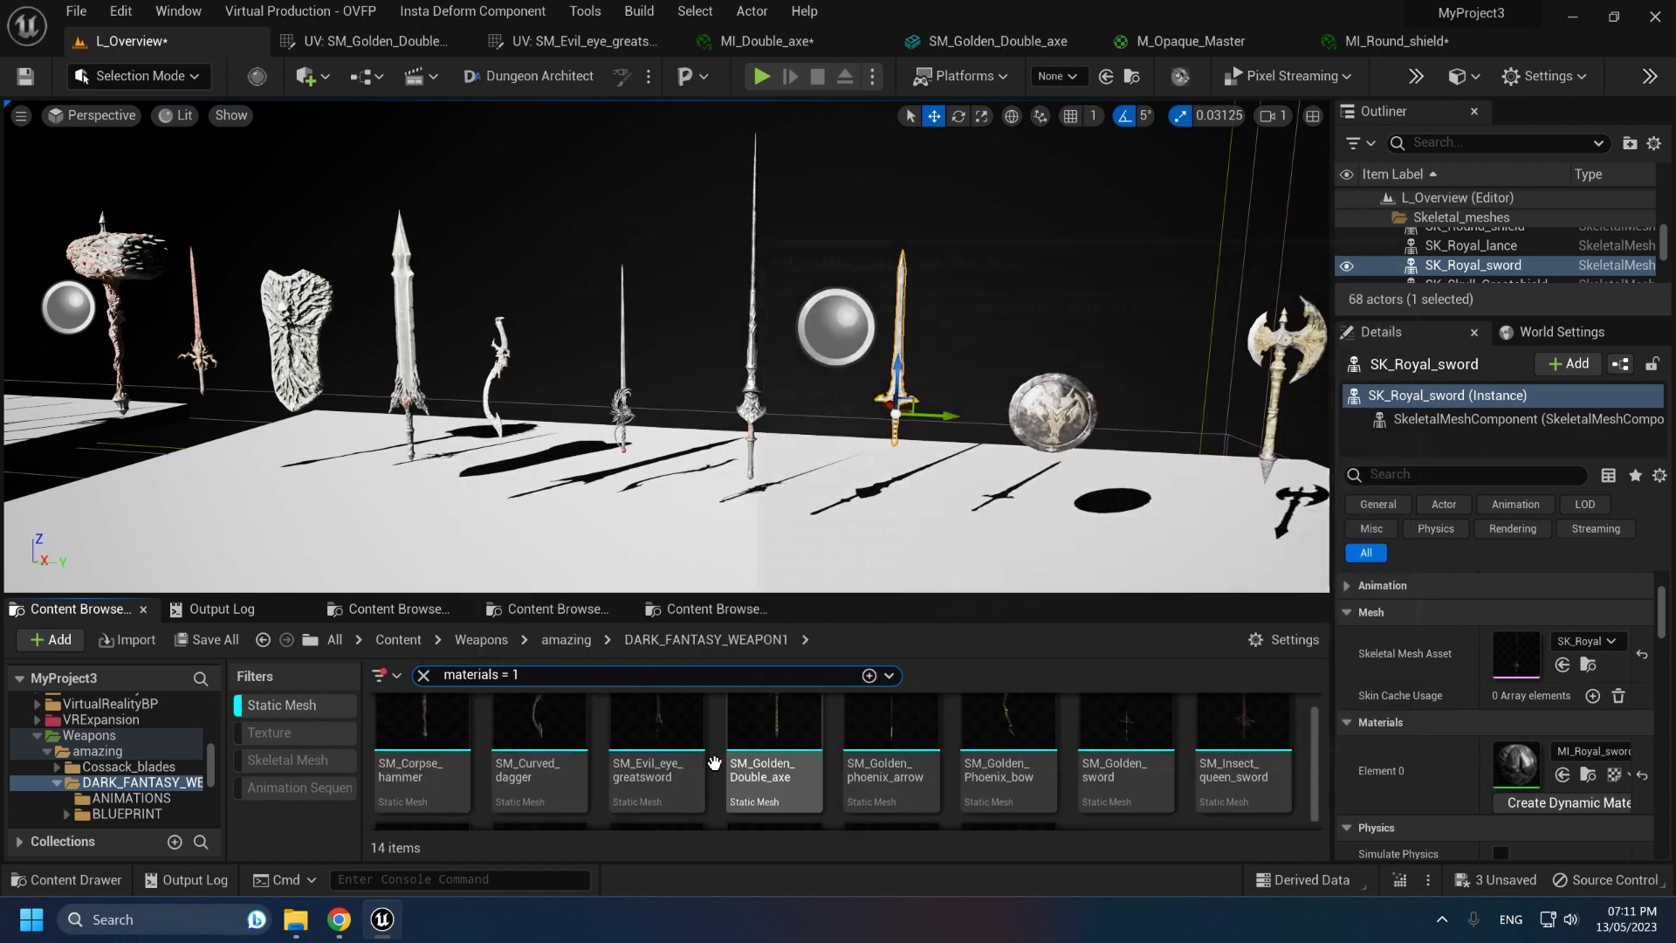
{"action": "mouse_move", "coordinate": [625, 753]}
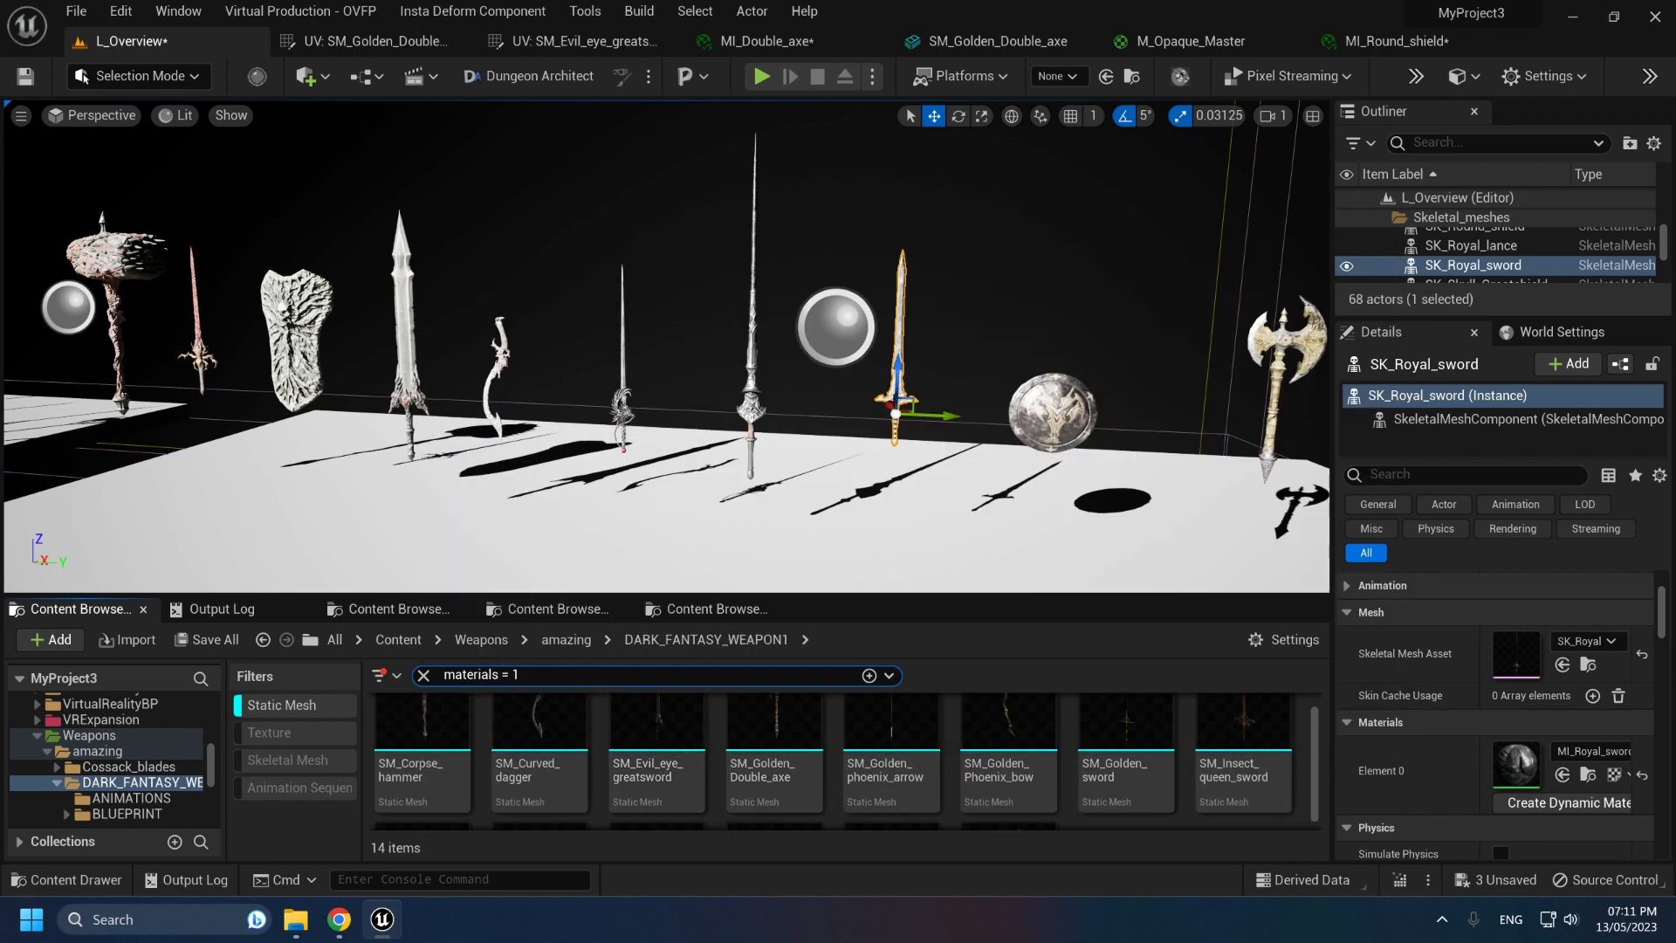
Step: Clear the asset search, list the static meshes again and view the hammer, skull greatshield and greatsword in the level
{"action": "left_click", "coordinate": [424, 675]}
{"action": "left_click", "coordinate": [281, 705]}
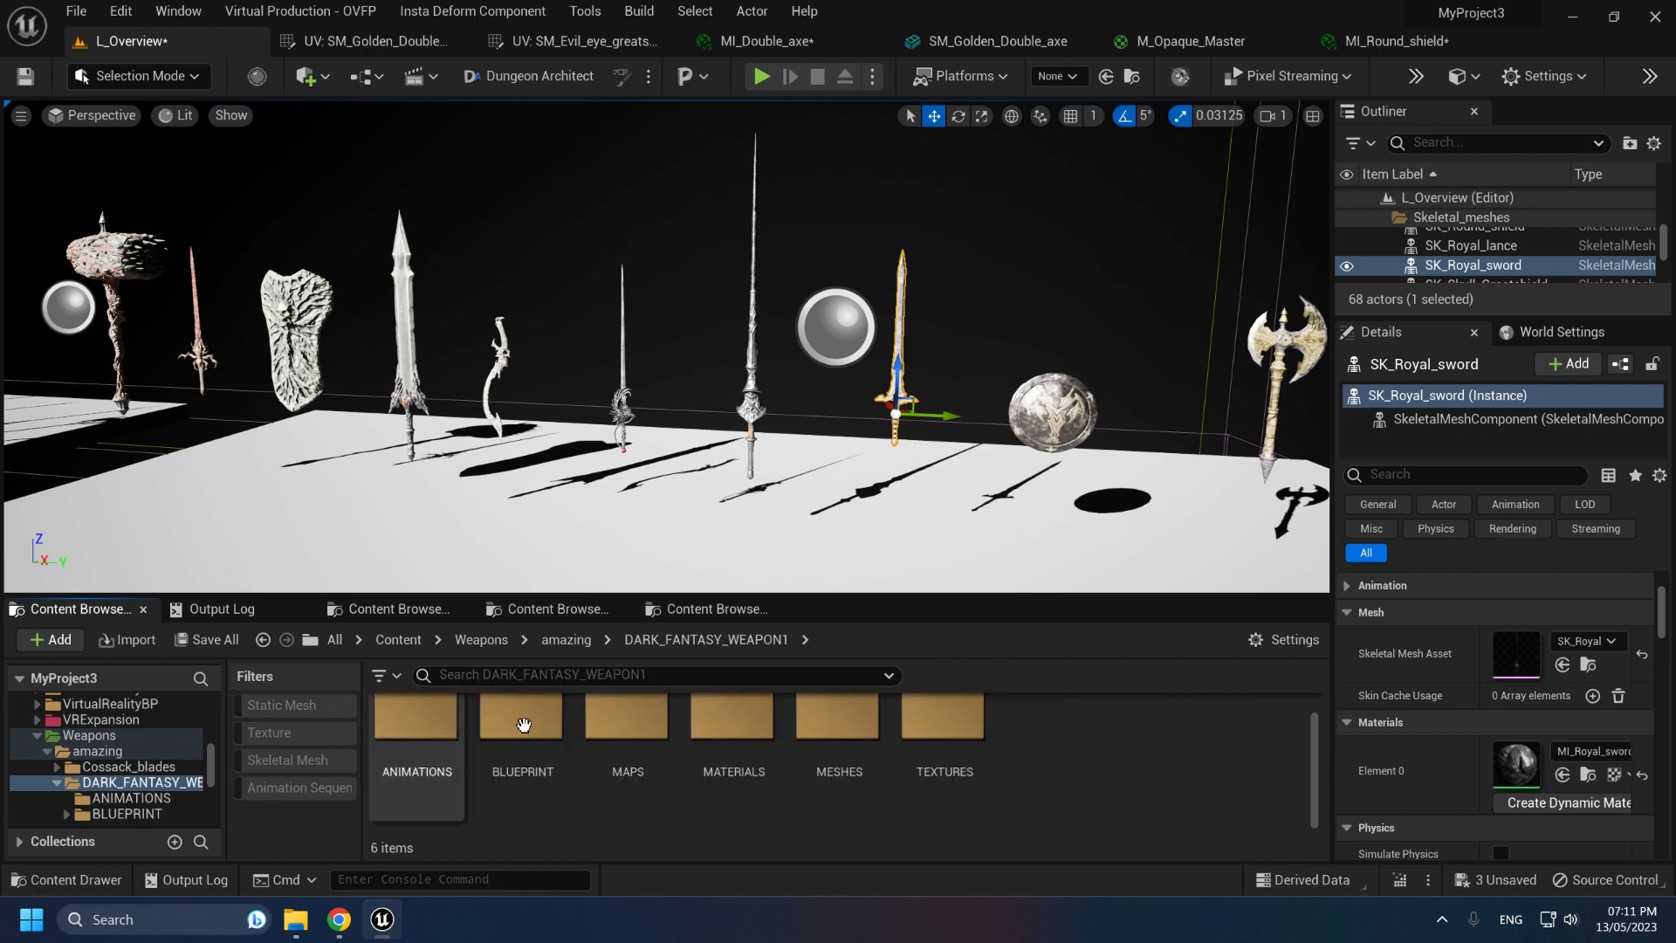
{"action": "mouse_move", "coordinate": [685, 557]}
{"action": "right_mouse_down"}
{"action": "mouse_move", "coordinate": [489, 543]}
{"action": "mouse_move", "coordinate": [730, 548]}
{"action": "mouse_move", "coordinate": [730, 514]}
{"action": "mouse_move", "coordinate": [699, 552]}
{"action": "right_mouse_up"}
{"action": "left_click", "coordinate": [278, 708]}
{"action": "key", "text": "w"}
{"action": "key", "text": "a"}
{"action": "right_click_drag", "start_coordinate": [718, 448], "coordinate": [717, 448]}
{"action": "key", "text": "w"}
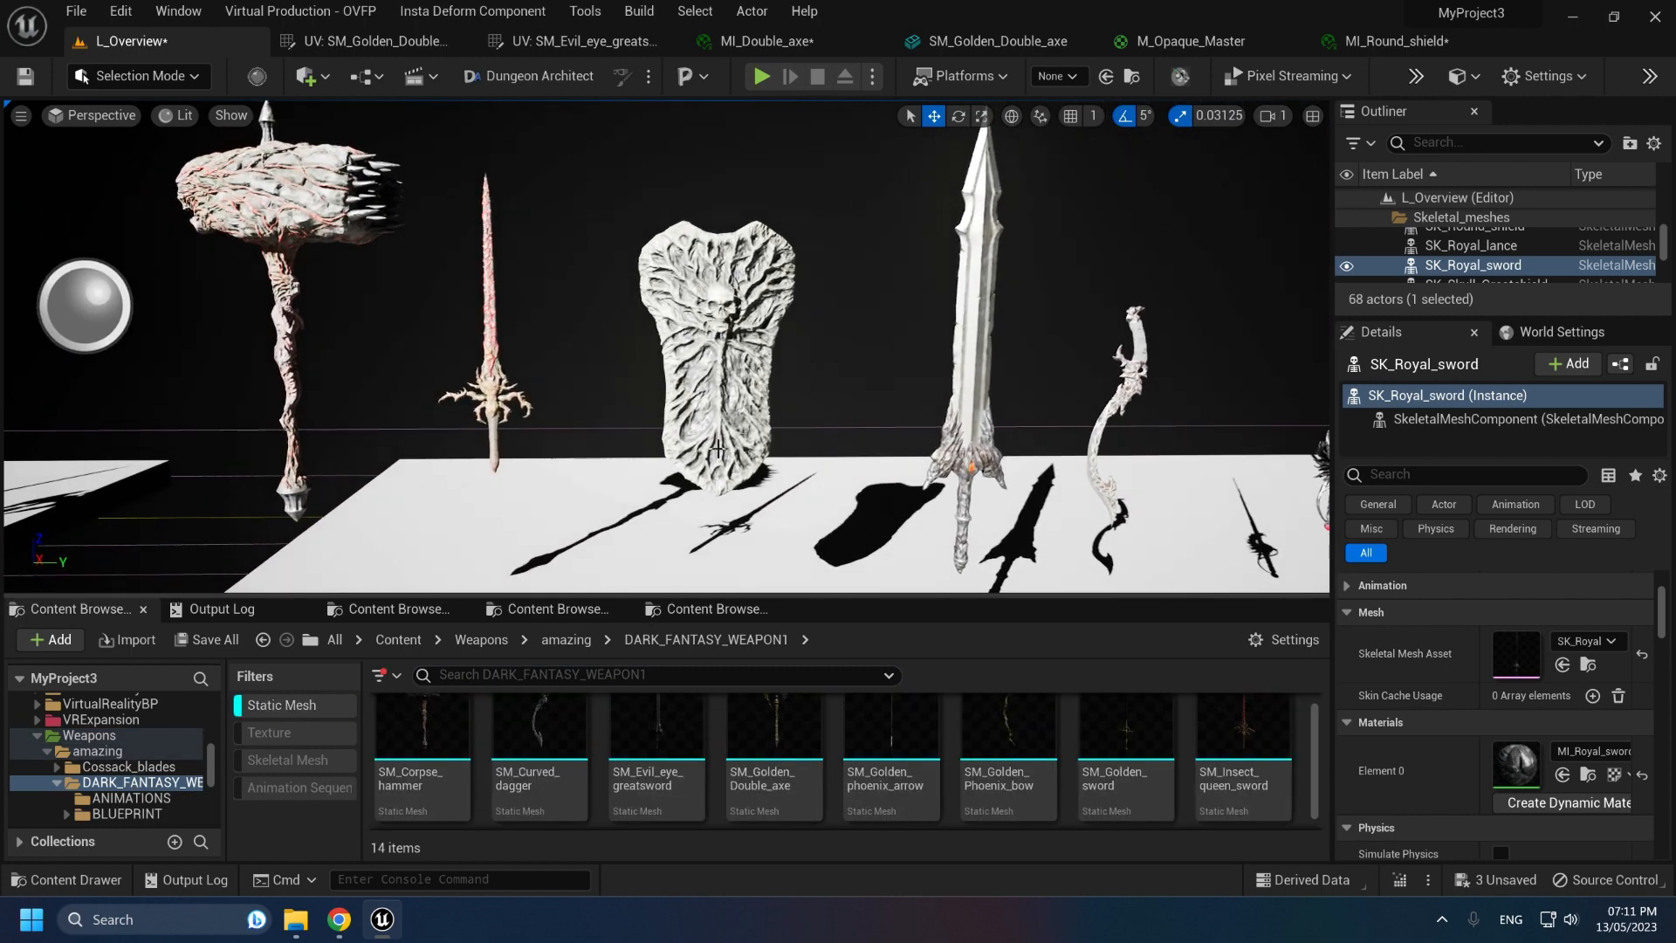
Step: Display the UV layout of SM_Golden_Double_axe in its mesh editor and compare it with the model
{"action": "left_click", "coordinate": [986, 41]}
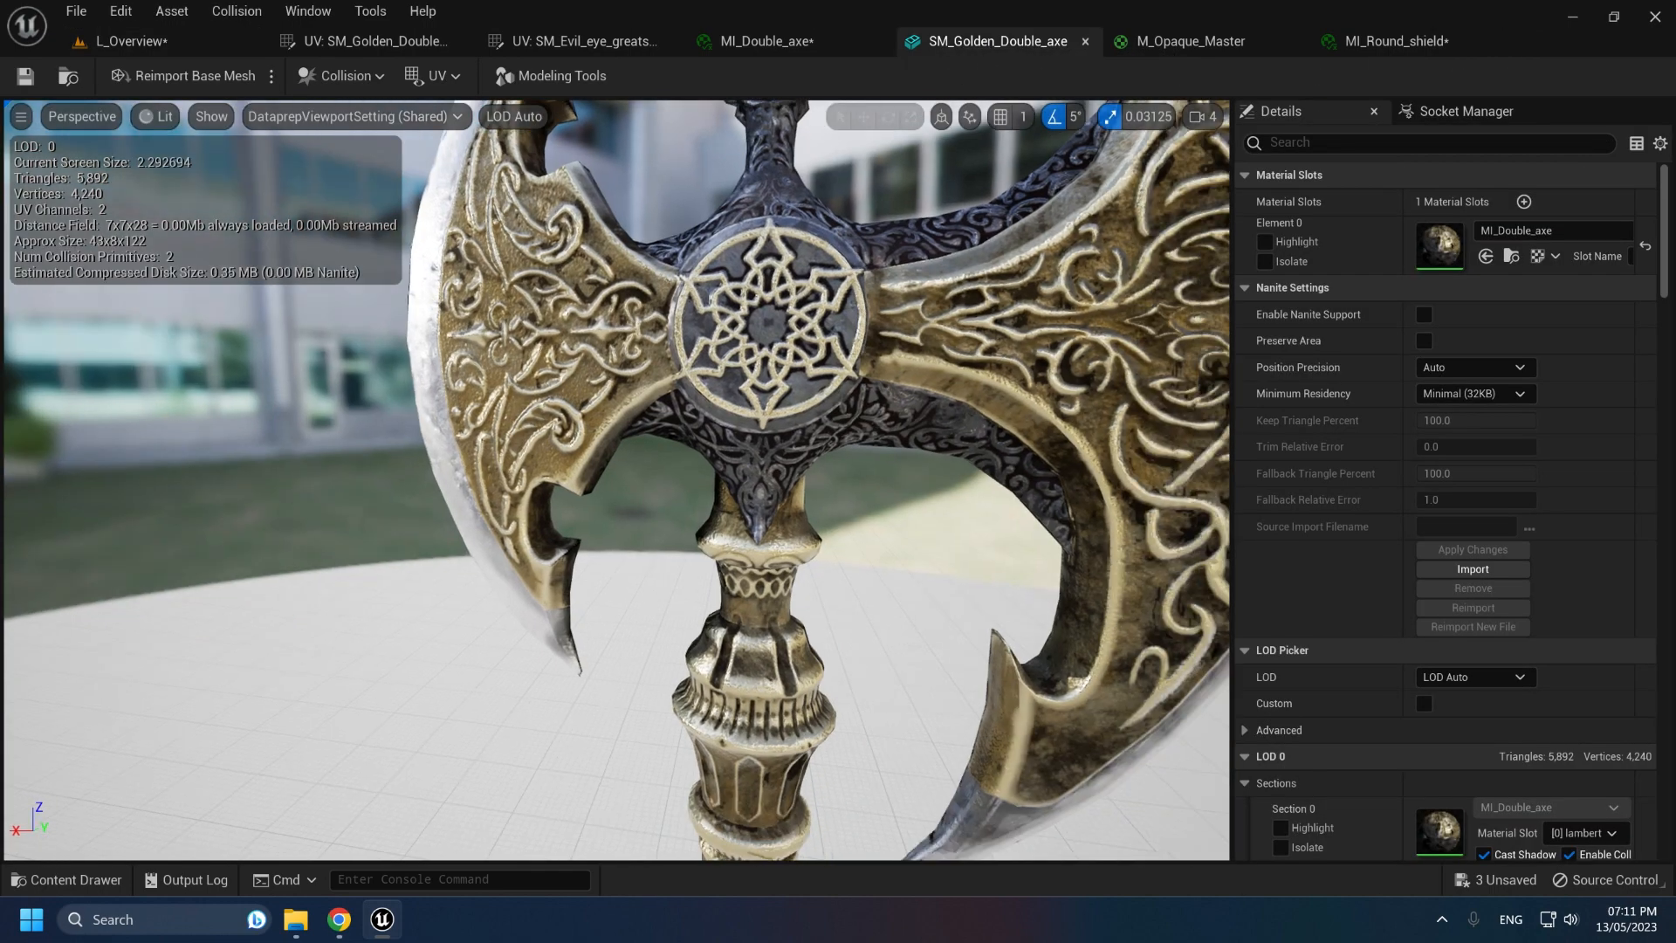
{"action": "left_click", "coordinate": [434, 76]}
{"action": "left_click", "coordinate": [453, 161]}
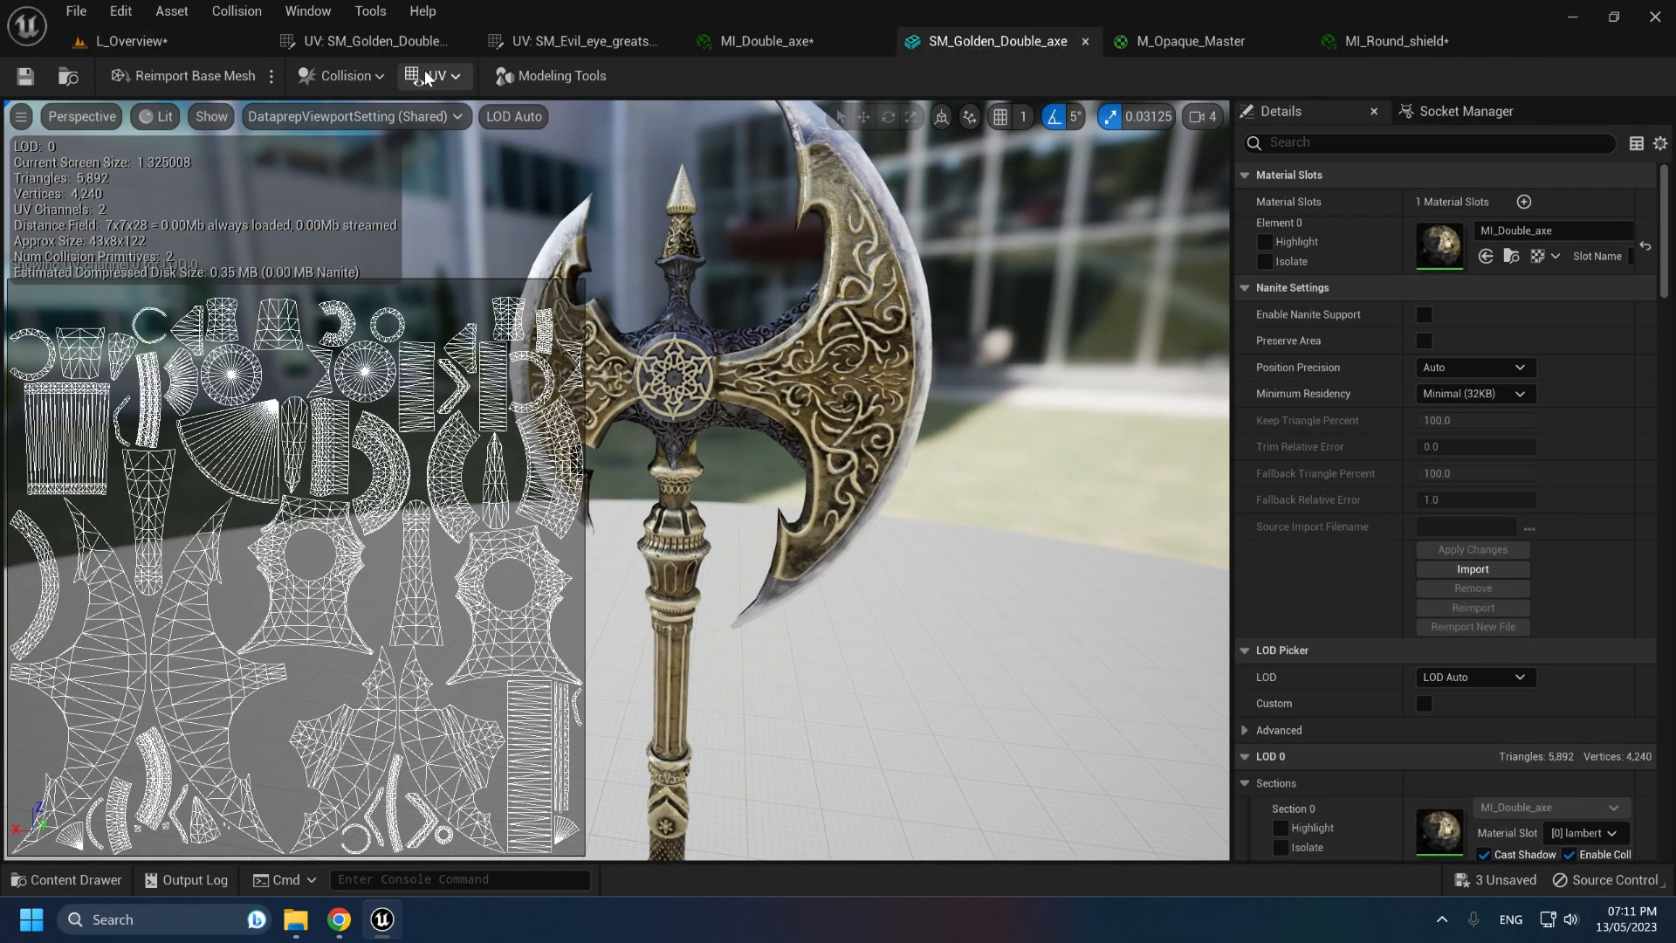
{"action": "left_click", "coordinate": [453, 162]}
{"action": "left_click", "coordinate": [444, 80]}
{"action": "left_click", "coordinate": [453, 142]}
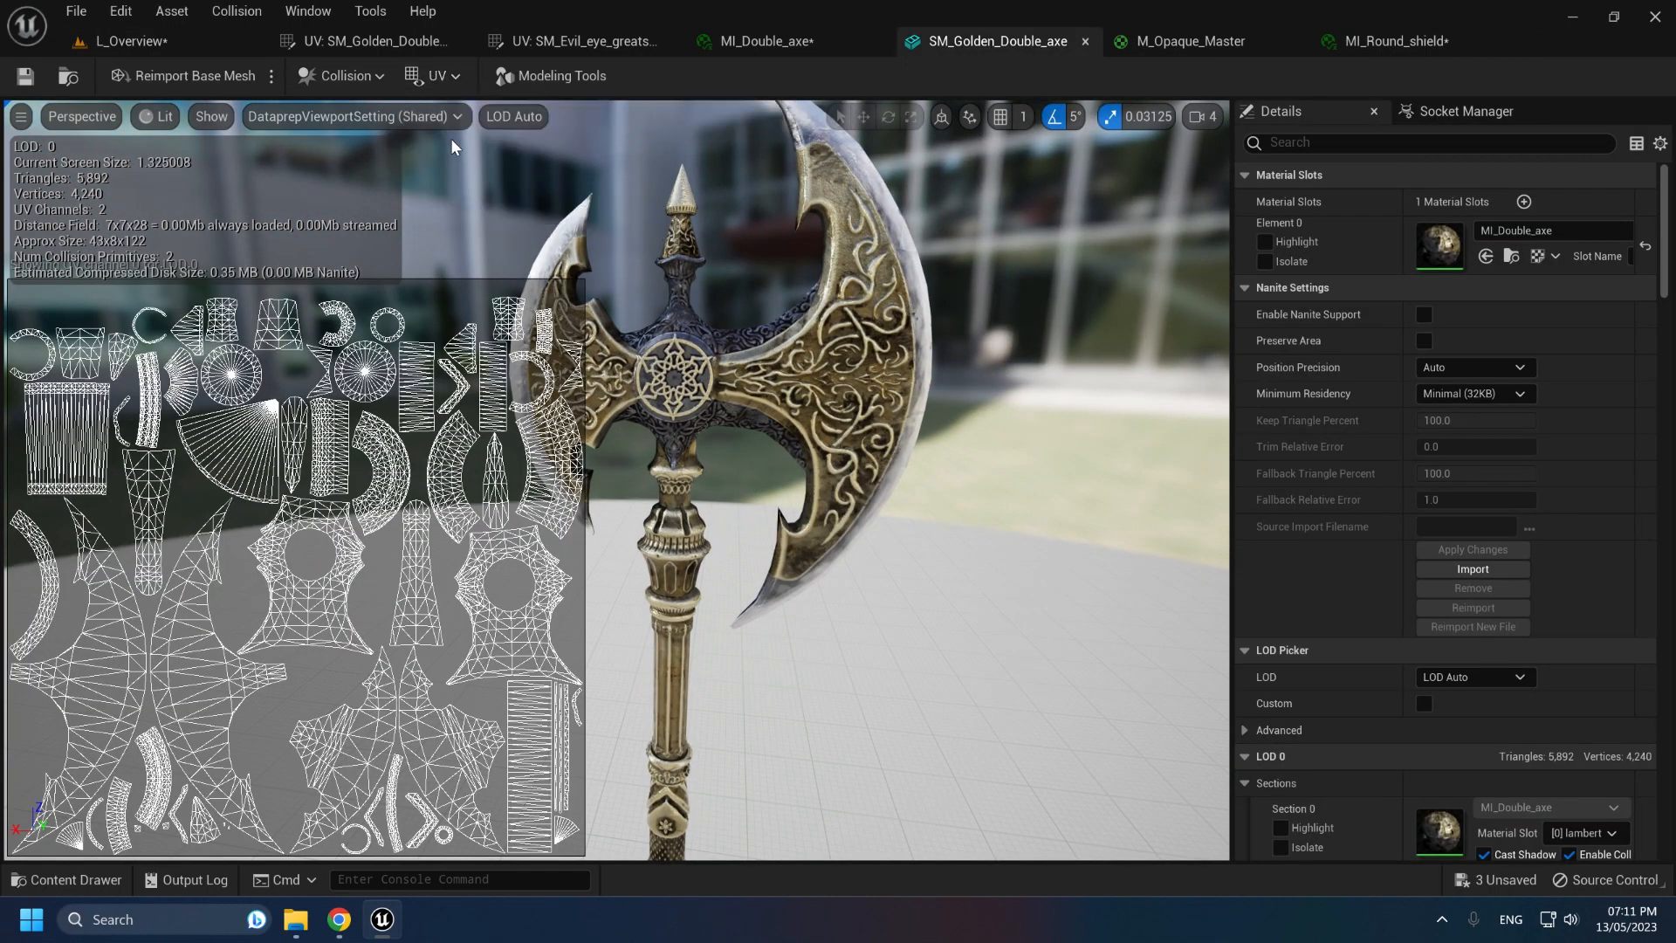
{"action": "right_click_drag", "start_coordinate": [452, 141], "coordinate": [510, 128]}
{"action": "right_click_drag", "start_coordinate": [630, 271], "coordinate": [551, 269]}
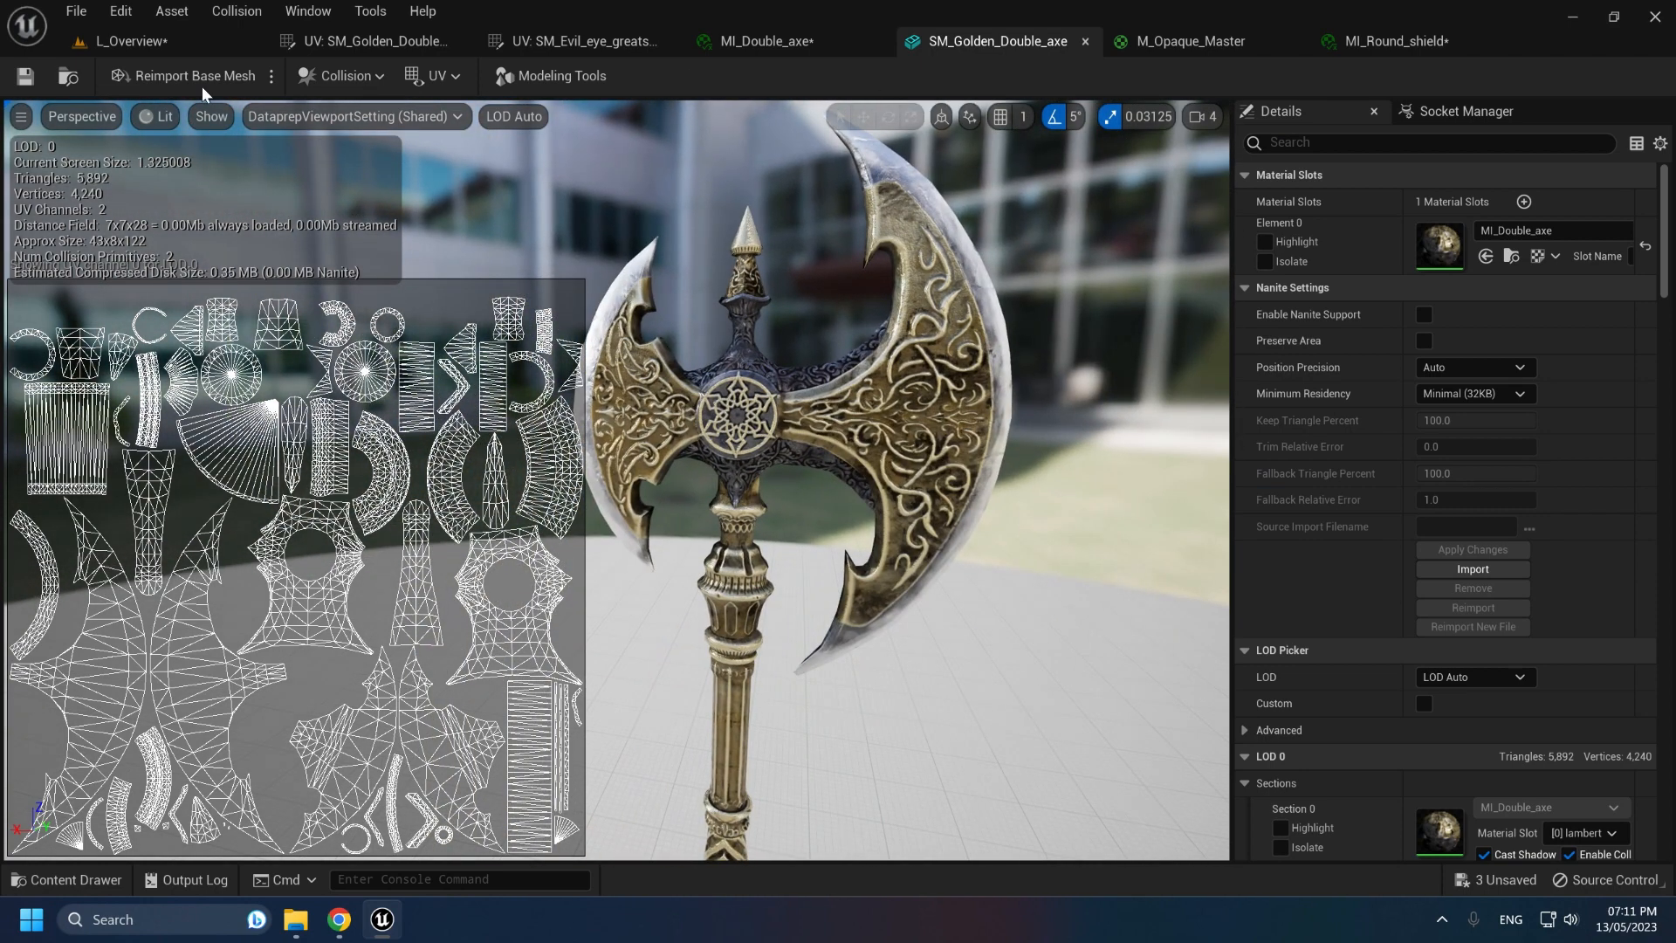
Step: Open SM_Skull_Greatshield, display its UV layout, close the mesh and return to the level
{"action": "left_click", "coordinate": [131, 41]}
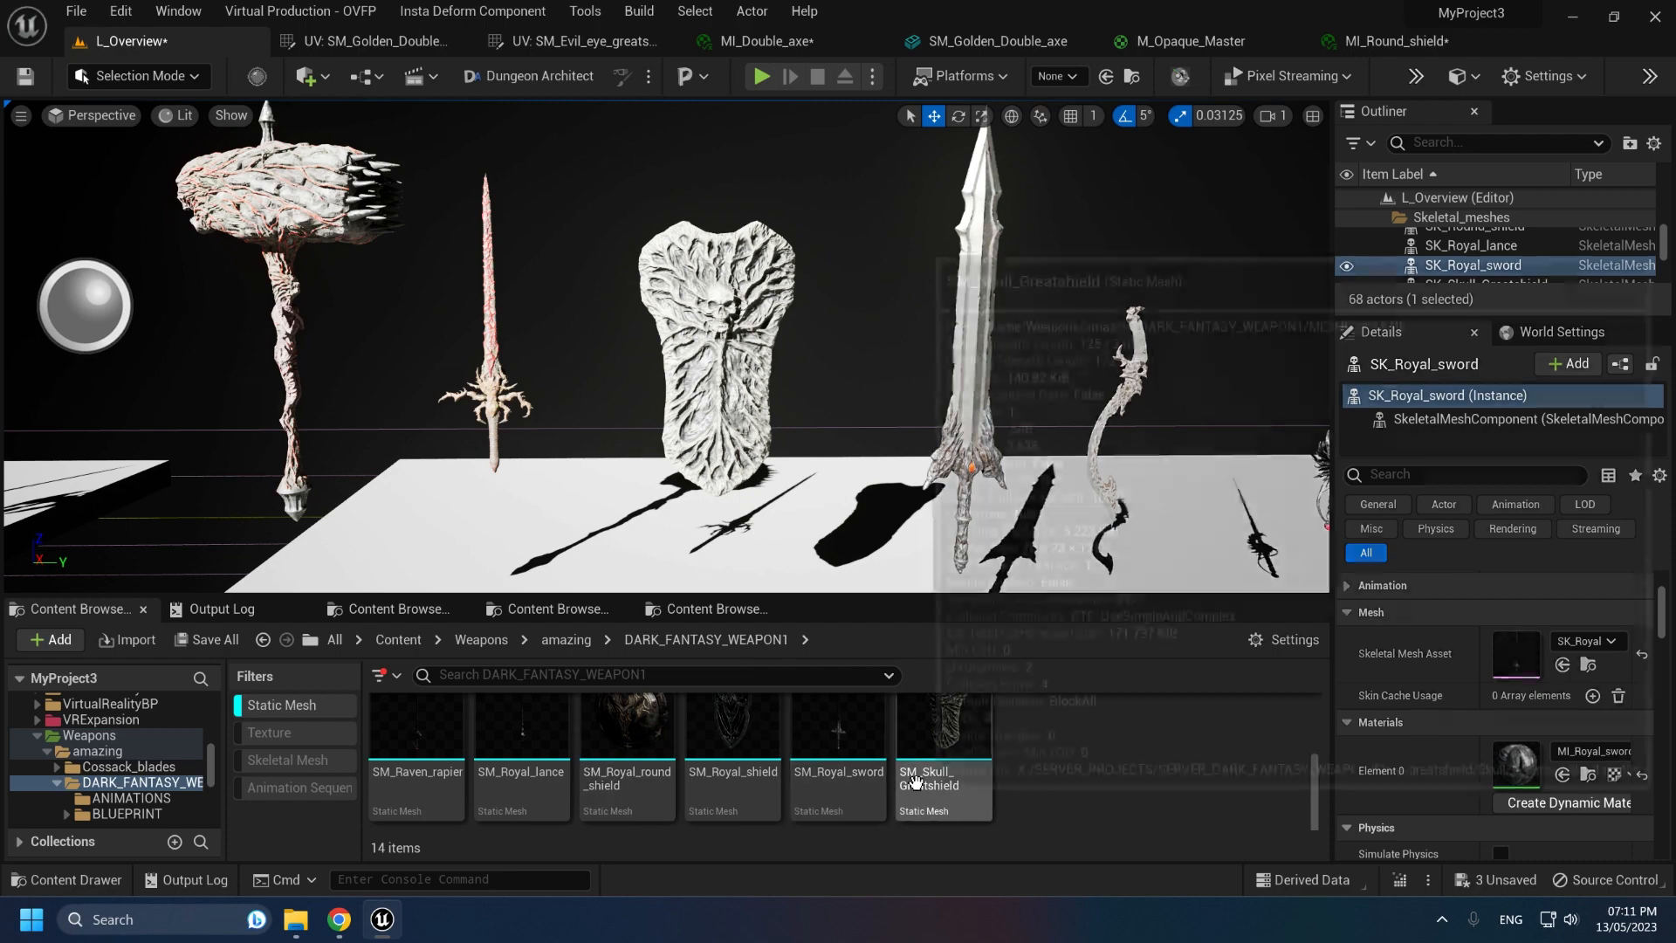
{"action": "double_click", "coordinate": [915, 772]}
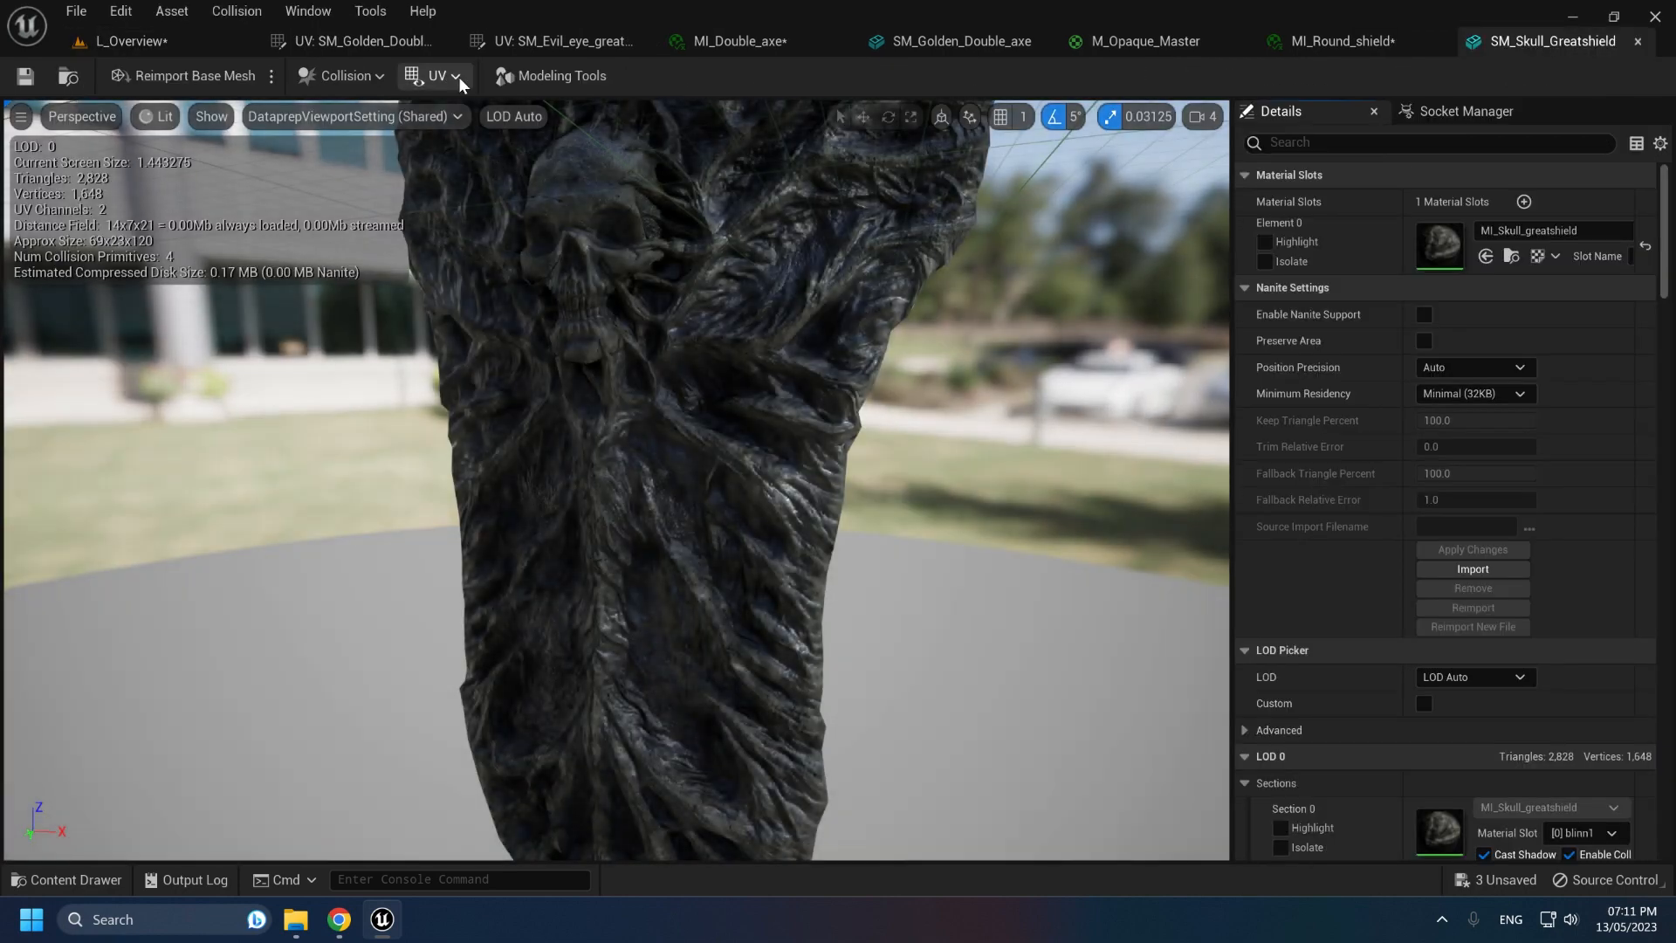
{"action": "left_click", "coordinate": [455, 76]}
{"action": "left_click", "coordinate": [459, 140]}
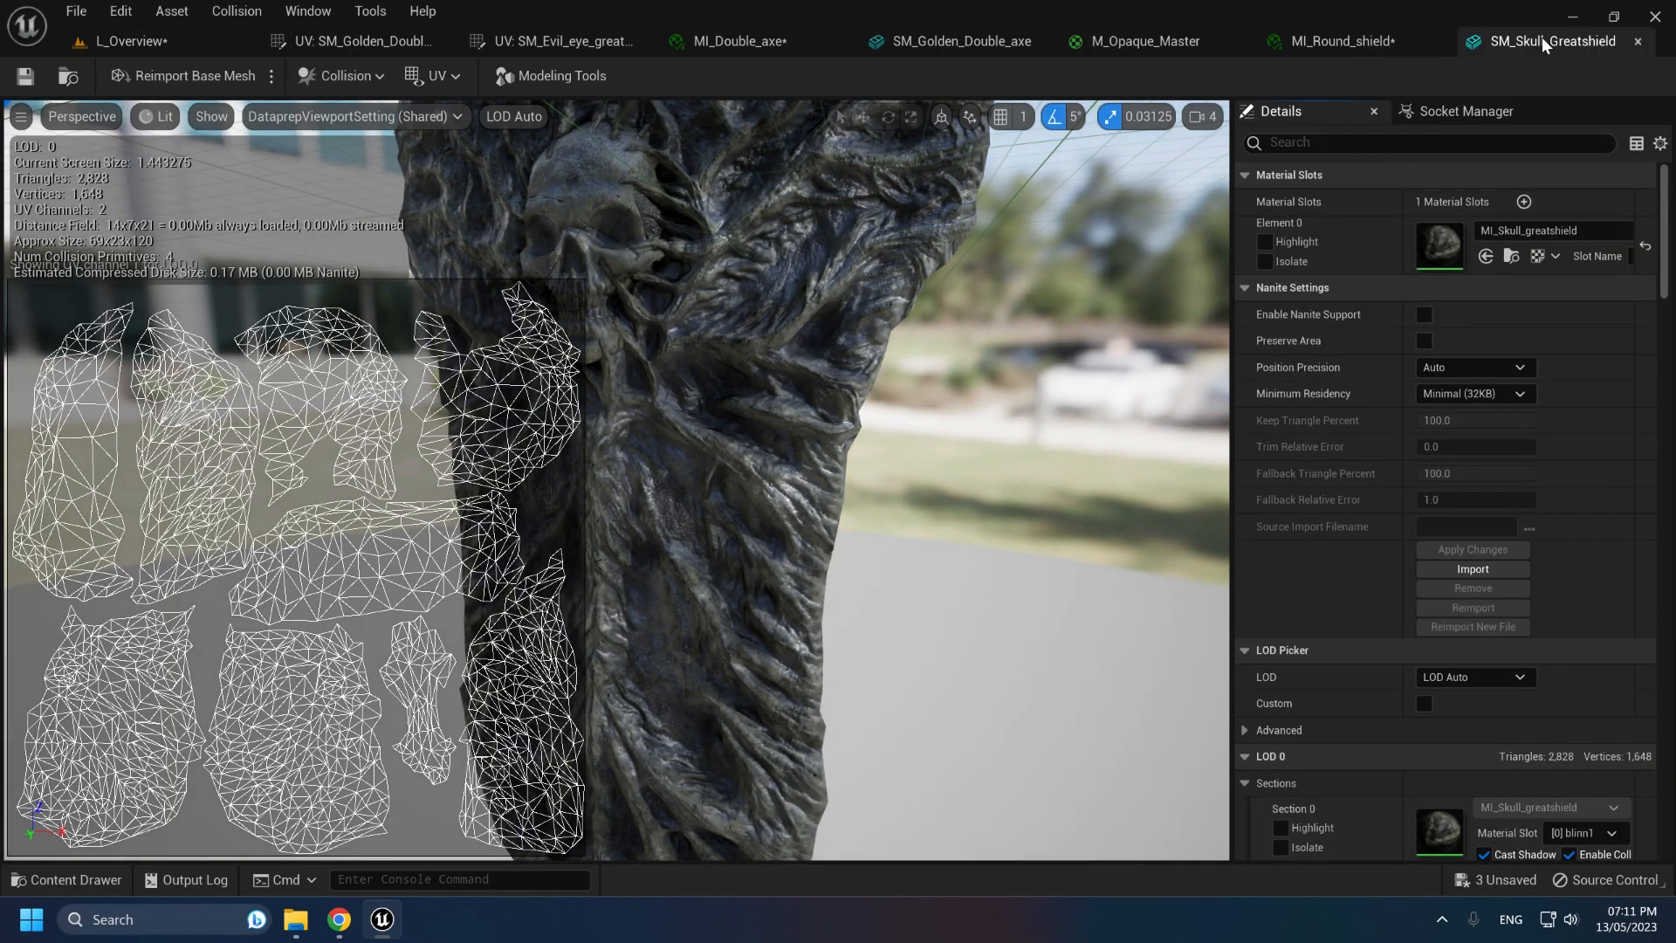
{"action": "middle_click", "coordinate": [1542, 42]}
{"action": "left_click", "coordinate": [166, 44]}
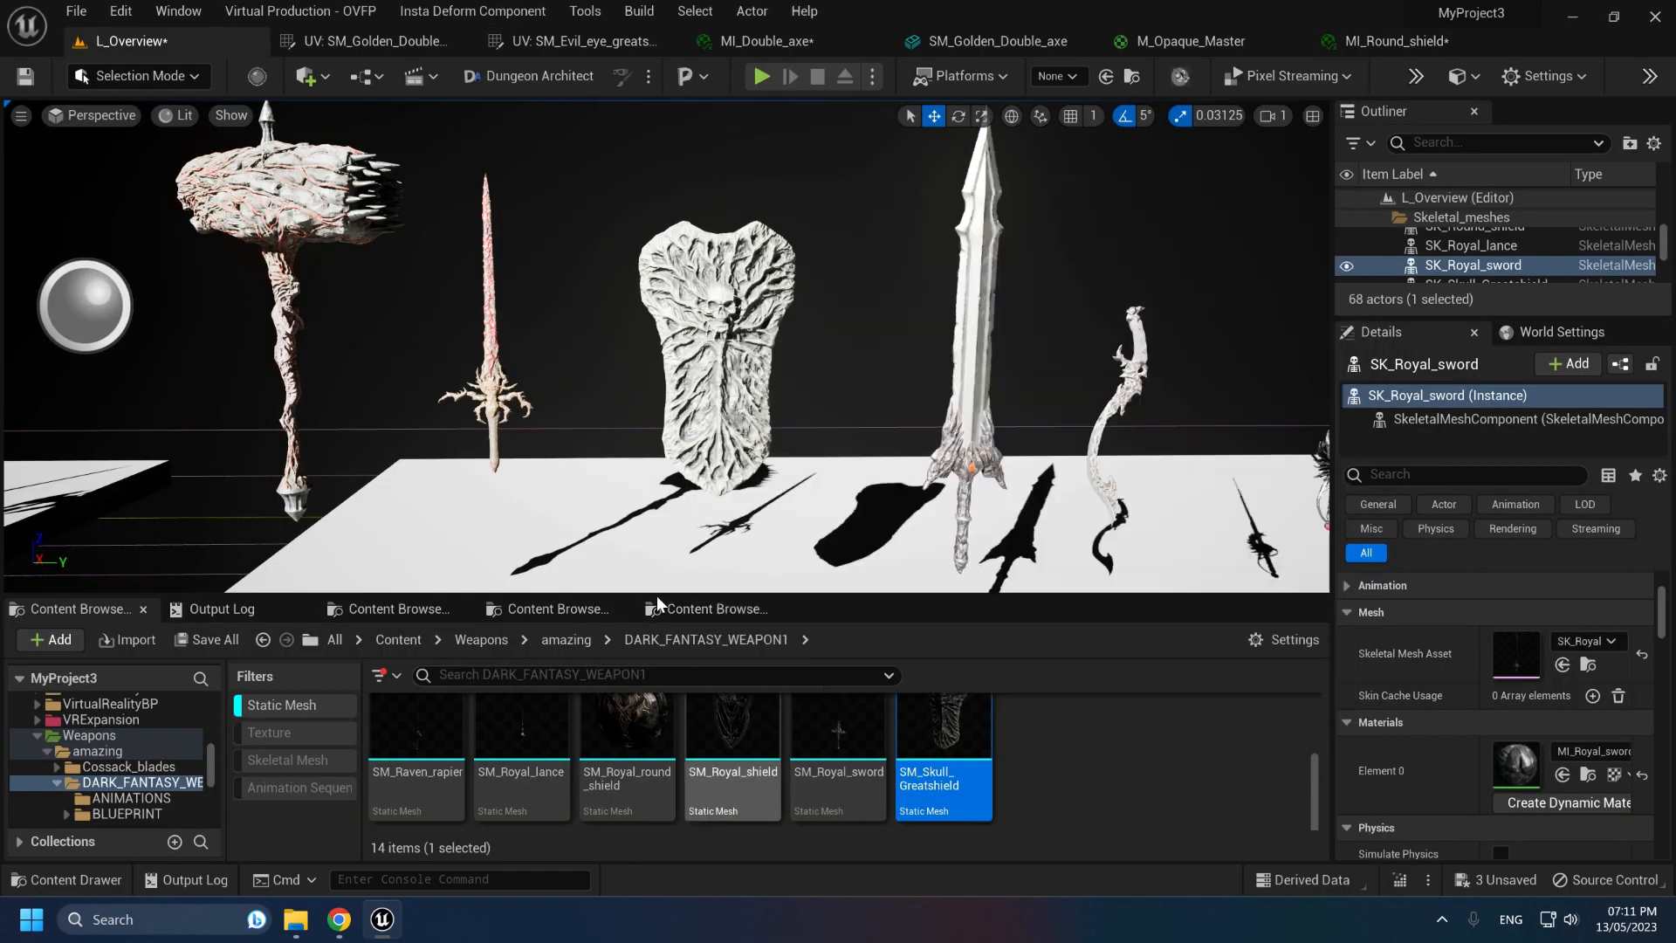
Step: Examine the golden double axe's textured UV islands alongside the model in the UV editor
{"action": "left_click", "coordinate": [332, 43]}
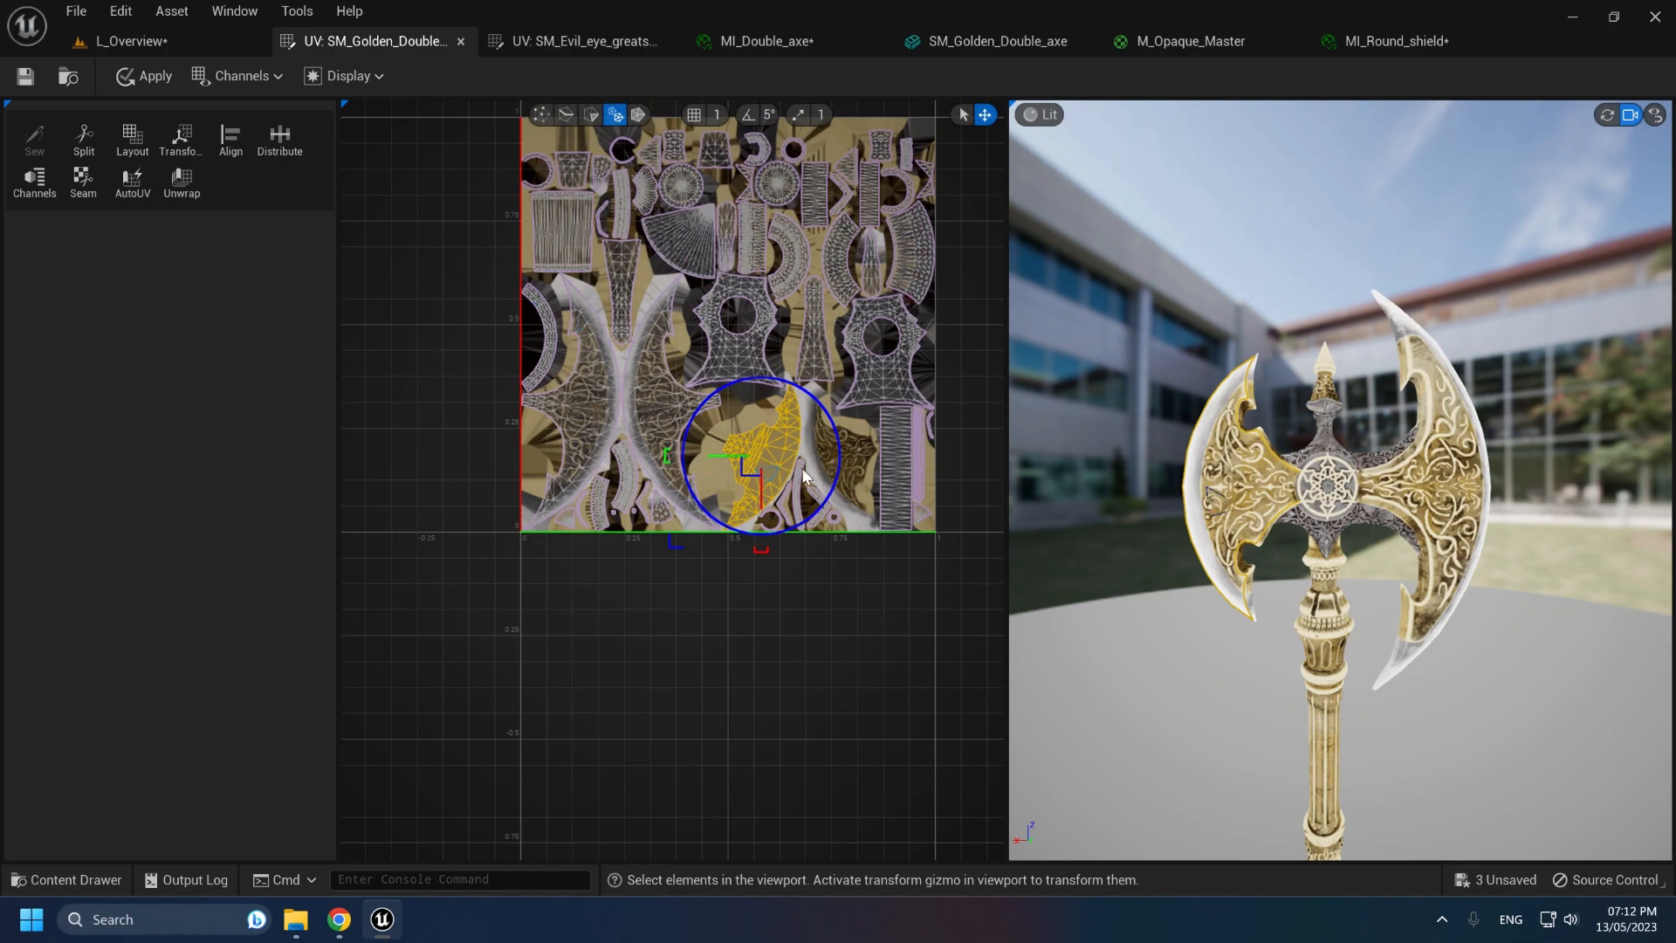
{"action": "scroll", "coordinate": [804, 474], "scroll_direction": "up", "scroll_amount": 5}
{"action": "left_click_drag", "start_coordinate": [1161, 497], "coordinate": [1022, 496]}
{"action": "scroll", "coordinate": [1174, 497], "scroll_direction": "up", "scroll_amount": 5}
{"action": "scroll", "coordinate": [1174, 498], "scroll_direction": "down", "scroll_amount": 5}
{"action": "right_click_drag", "start_coordinate": [1161, 498], "coordinate": [1105, 496]}
{"action": "scroll", "coordinate": [565, 472], "scroll_direction": "down", "scroll_amount": 1}
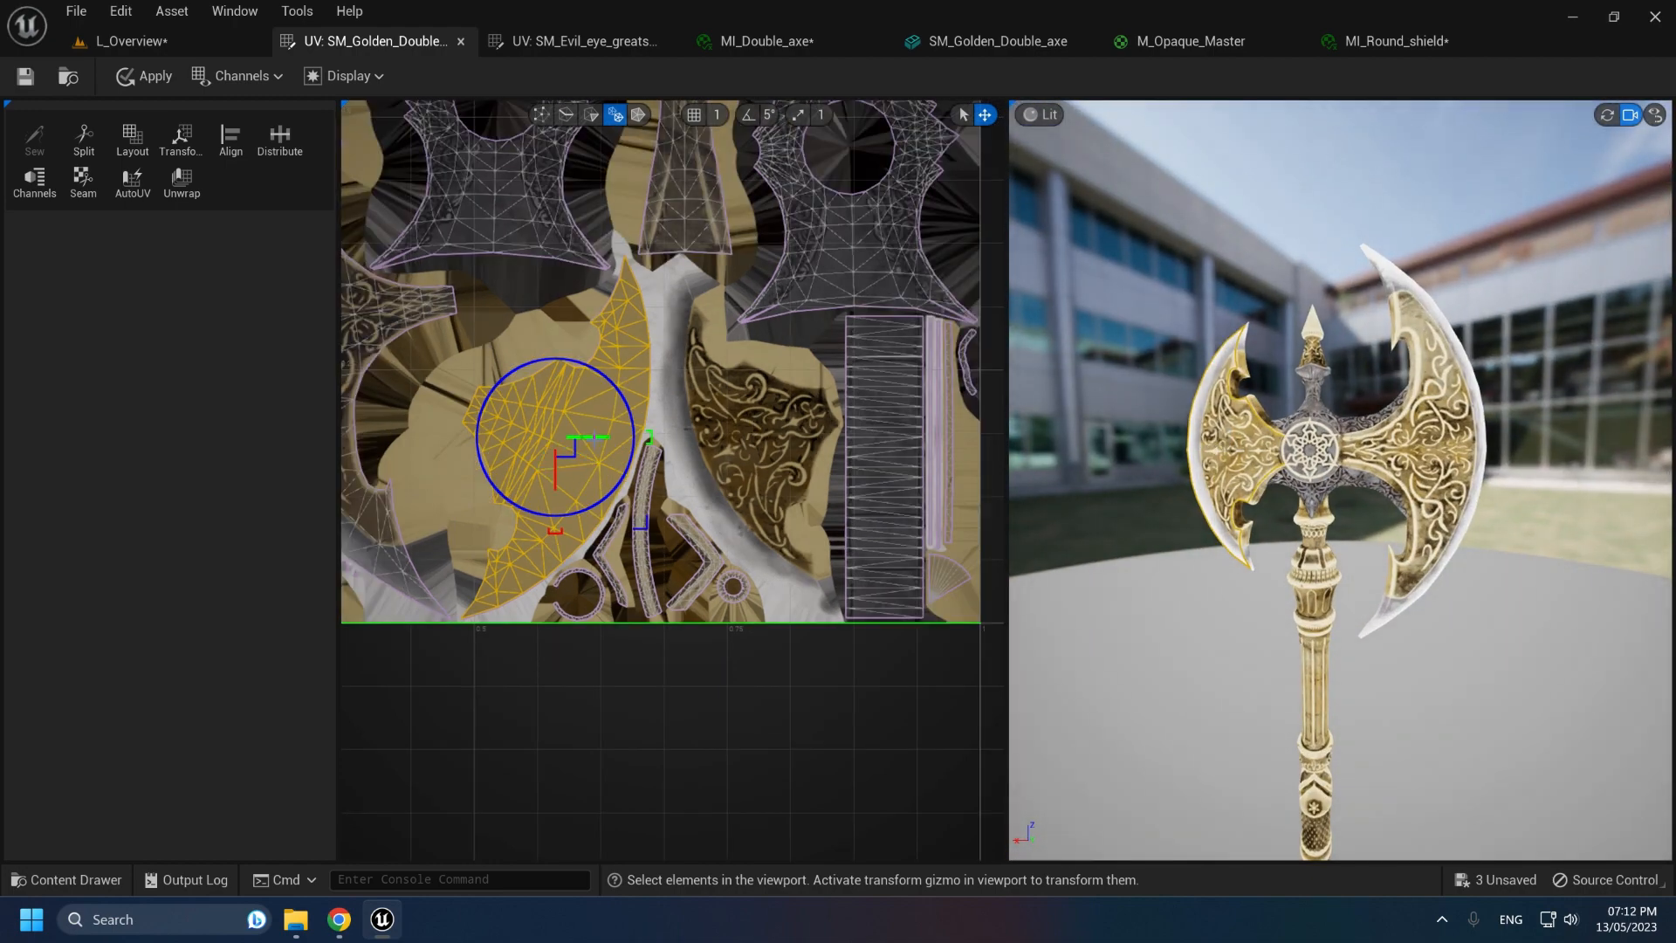
Step: Move the selected axe blade UV island sideways over the adjacent blade texture and undo the move
{"action": "left_click_drag", "start_coordinate": [592, 439], "coordinate": [820, 440]}
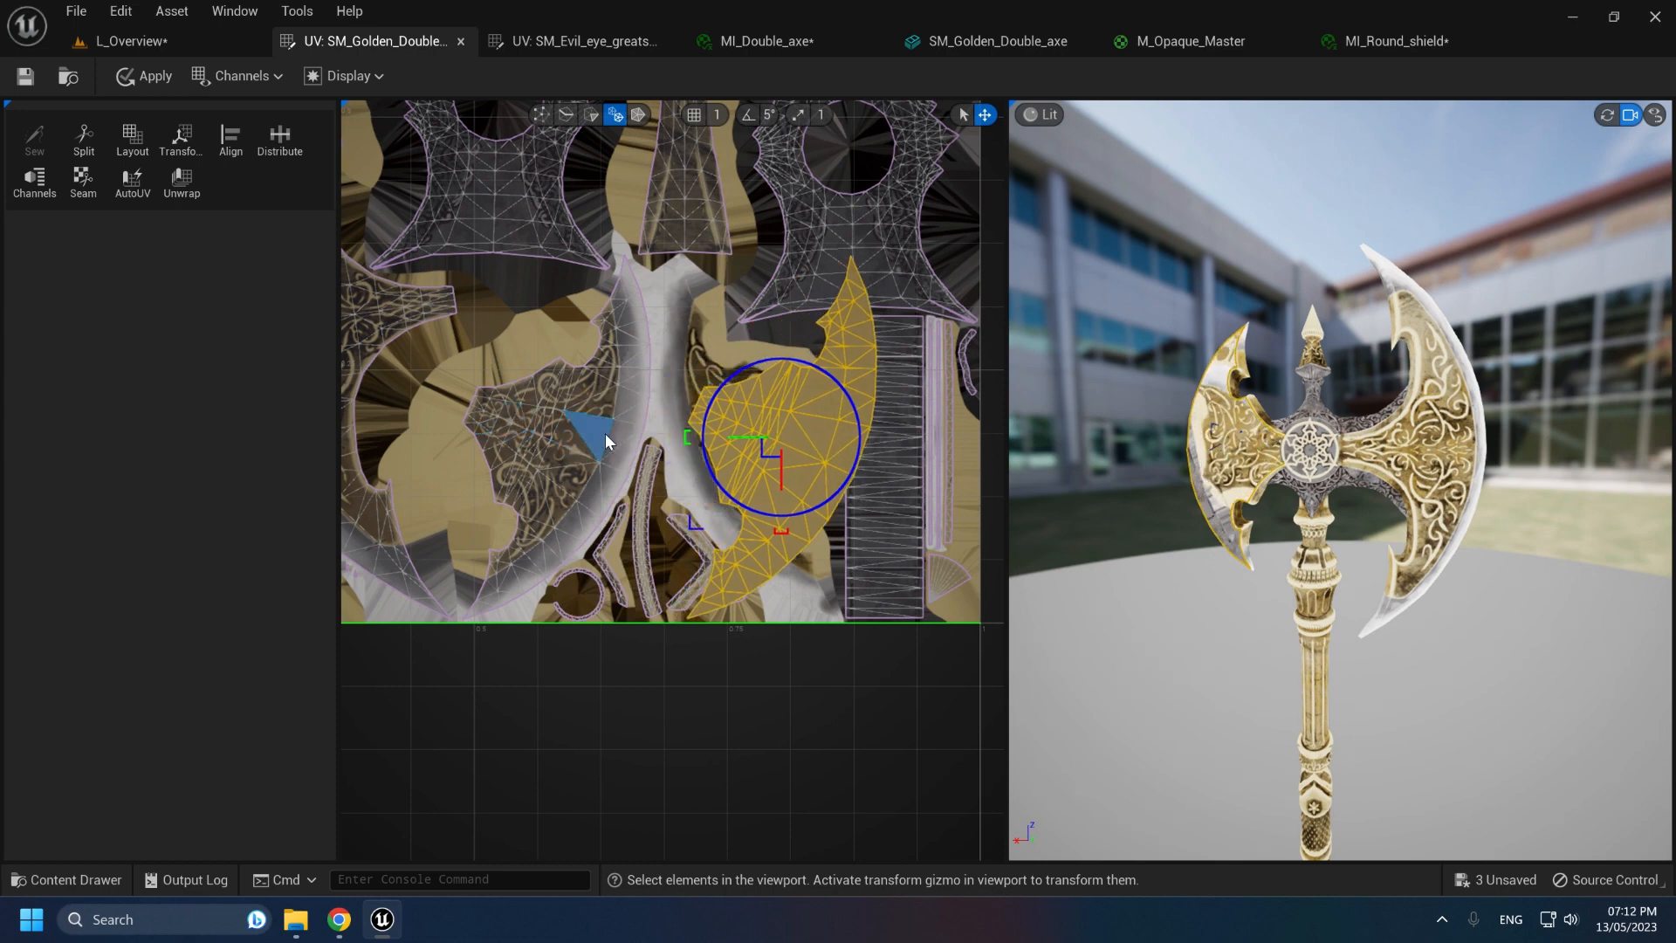
{"action": "key", "text": "ctrl+z"}
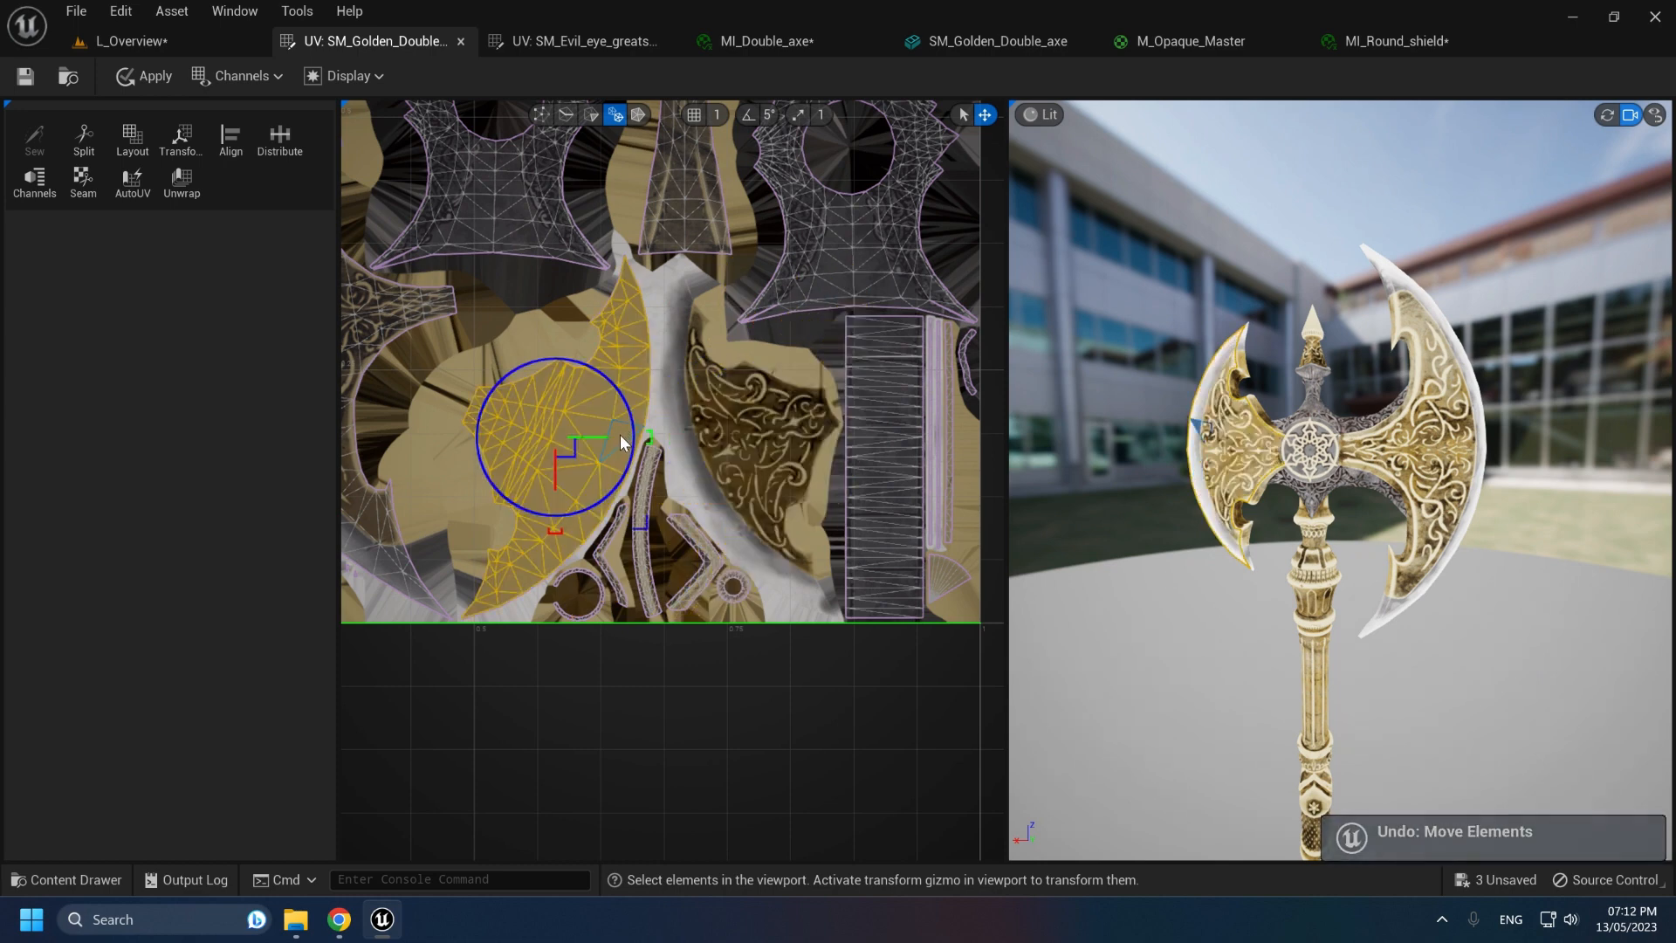
Step: Examine the golden double axe's full UV layout alongside the blades, handle and pommel of the model
{"action": "scroll", "coordinate": [627, 432], "scroll_direction": "down", "scroll_amount": 2}
{"action": "scroll", "coordinate": [626, 430], "scroll_direction": "down", "scroll_amount": 1}
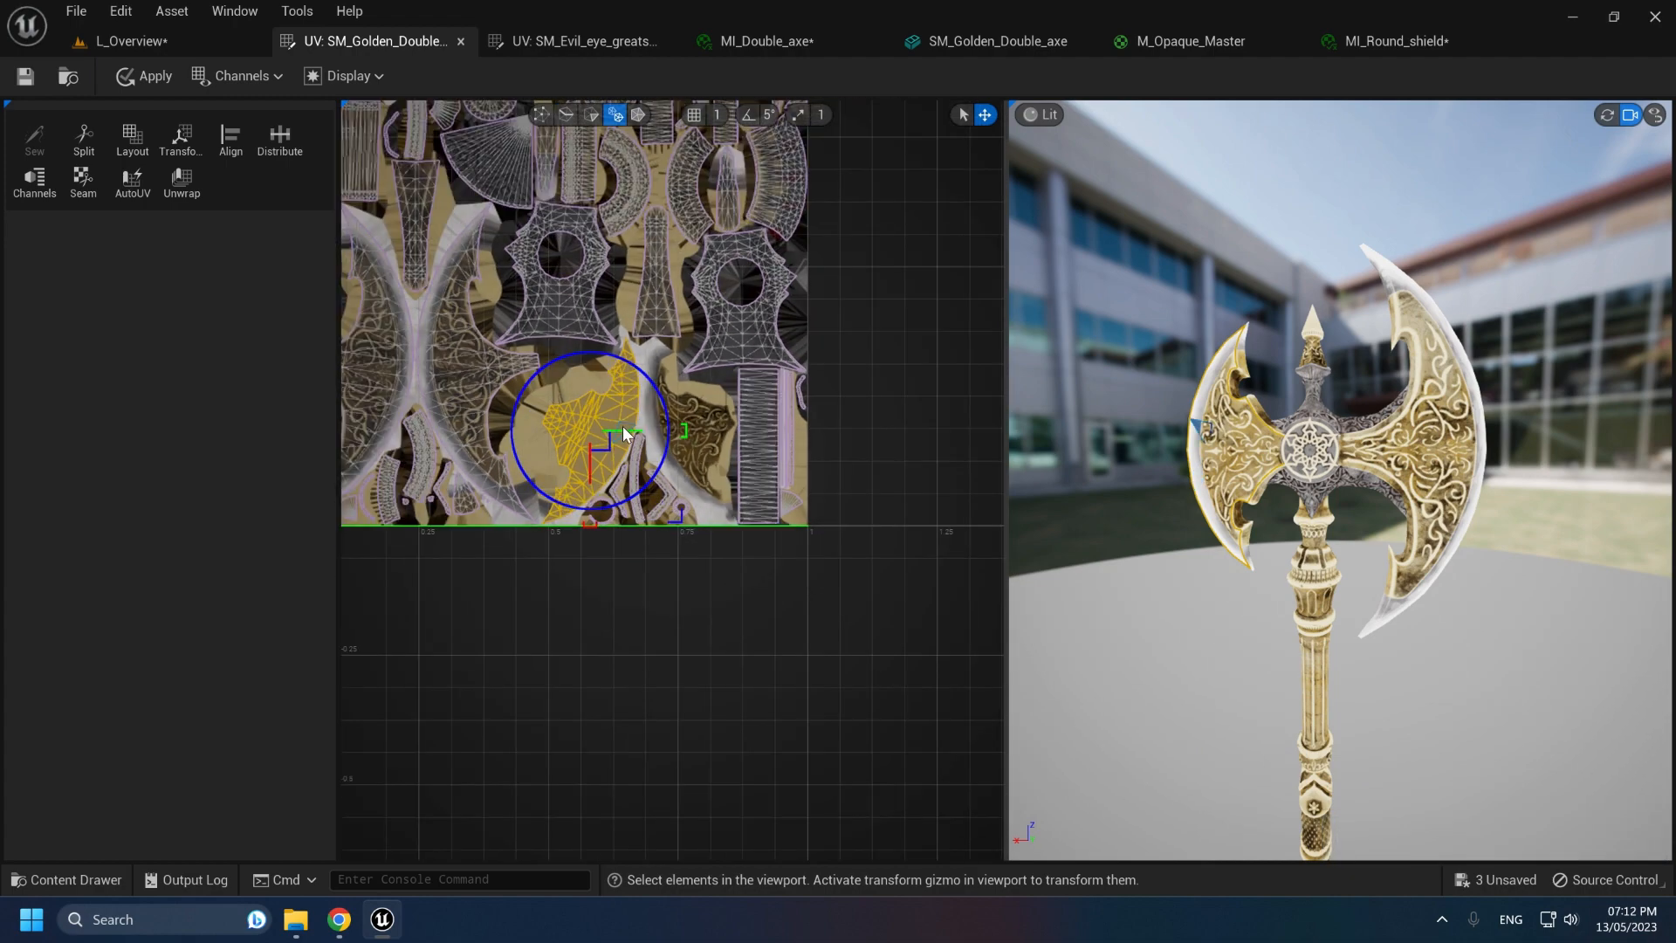
{"action": "scroll", "coordinate": [1214, 410], "scroll_direction": "up", "scroll_amount": 4}
{"action": "scroll", "coordinate": [1226, 380], "scroll_direction": "down", "scroll_amount": 4}
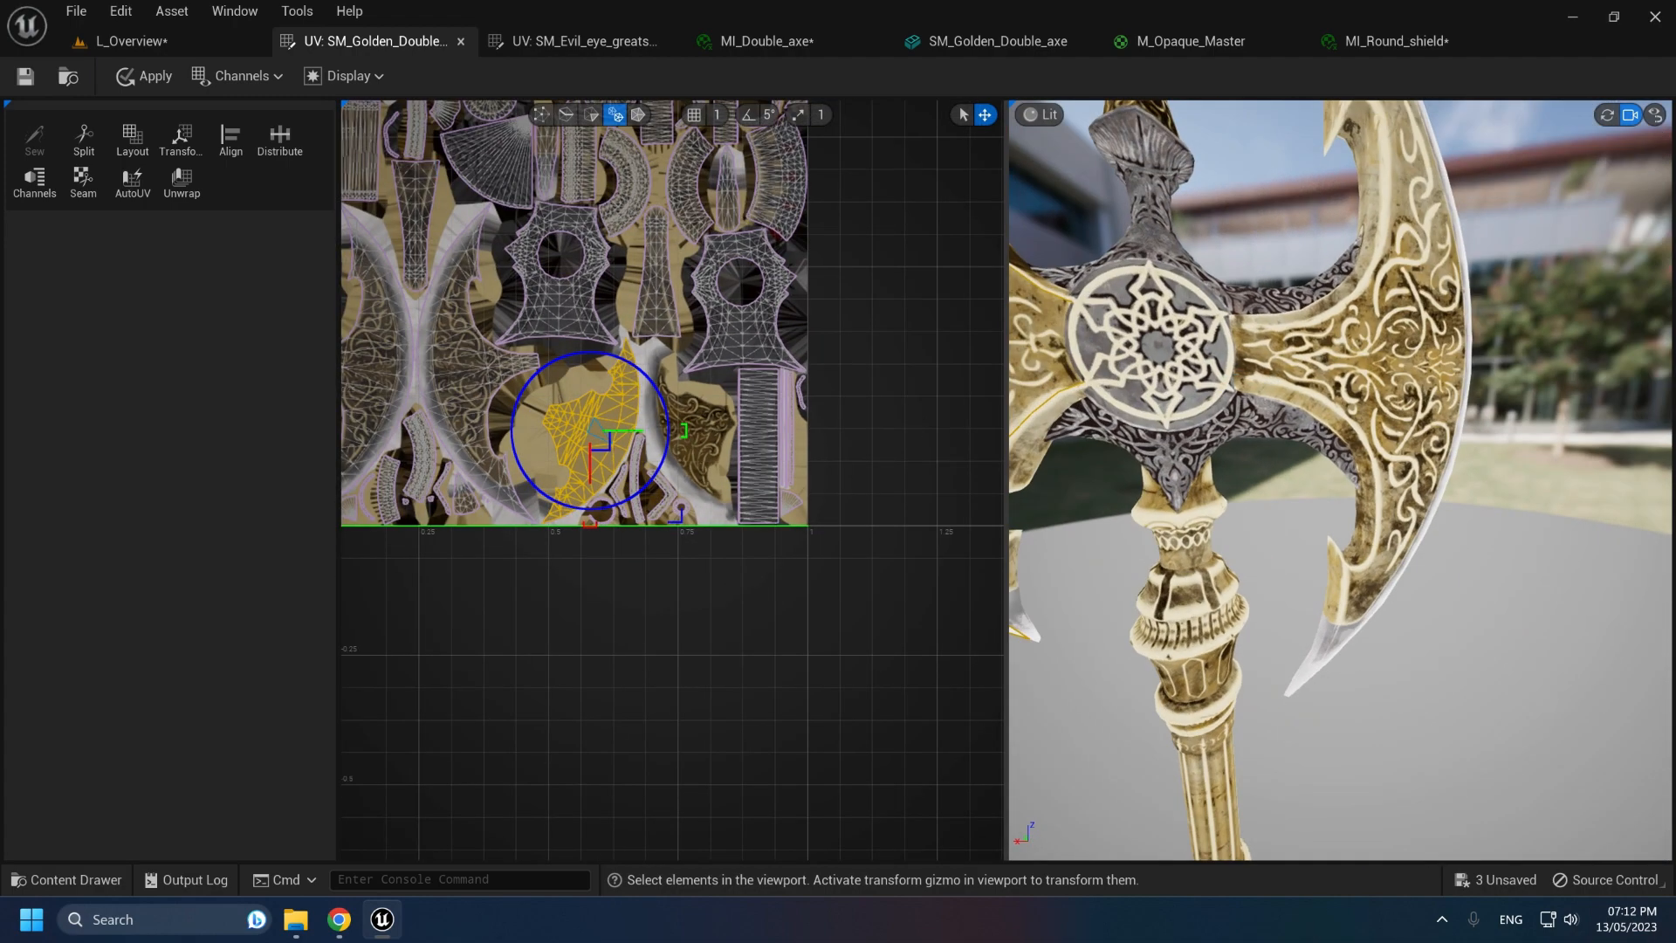
{"action": "scroll", "coordinate": [543, 391], "scroll_direction": "down", "scroll_amount": 1}
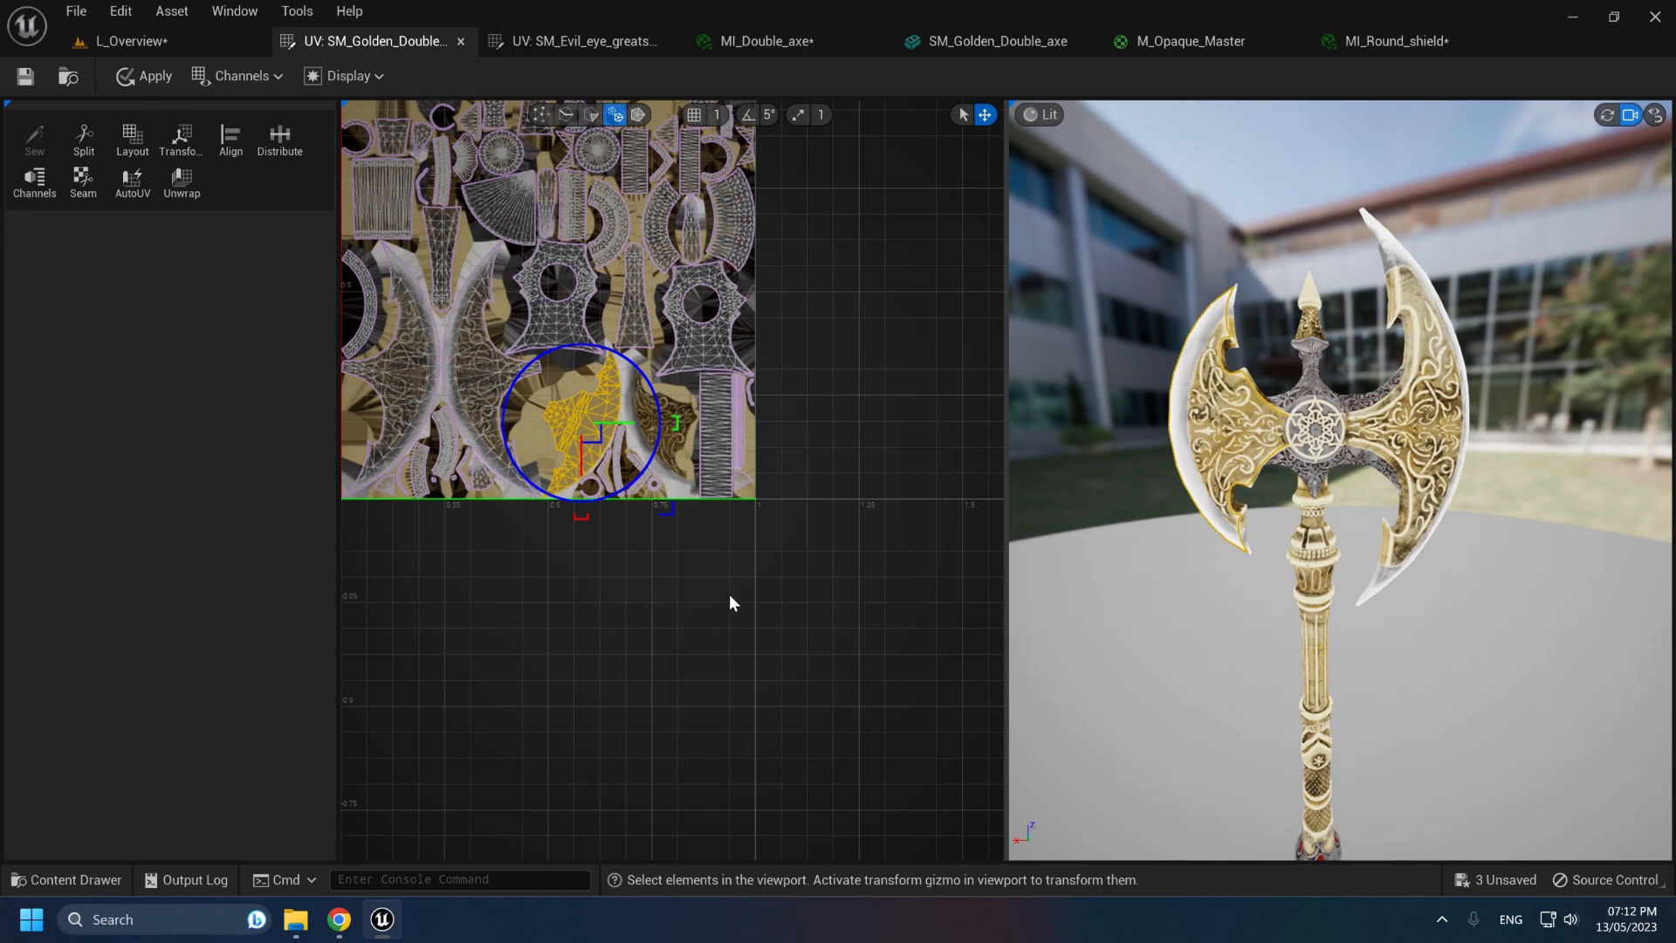
{"action": "right_click_drag", "start_coordinate": [730, 596], "coordinate": [899, 729]}
{"action": "scroll", "coordinate": [655, 538], "scroll_direction": "up", "scroll_amount": 2}
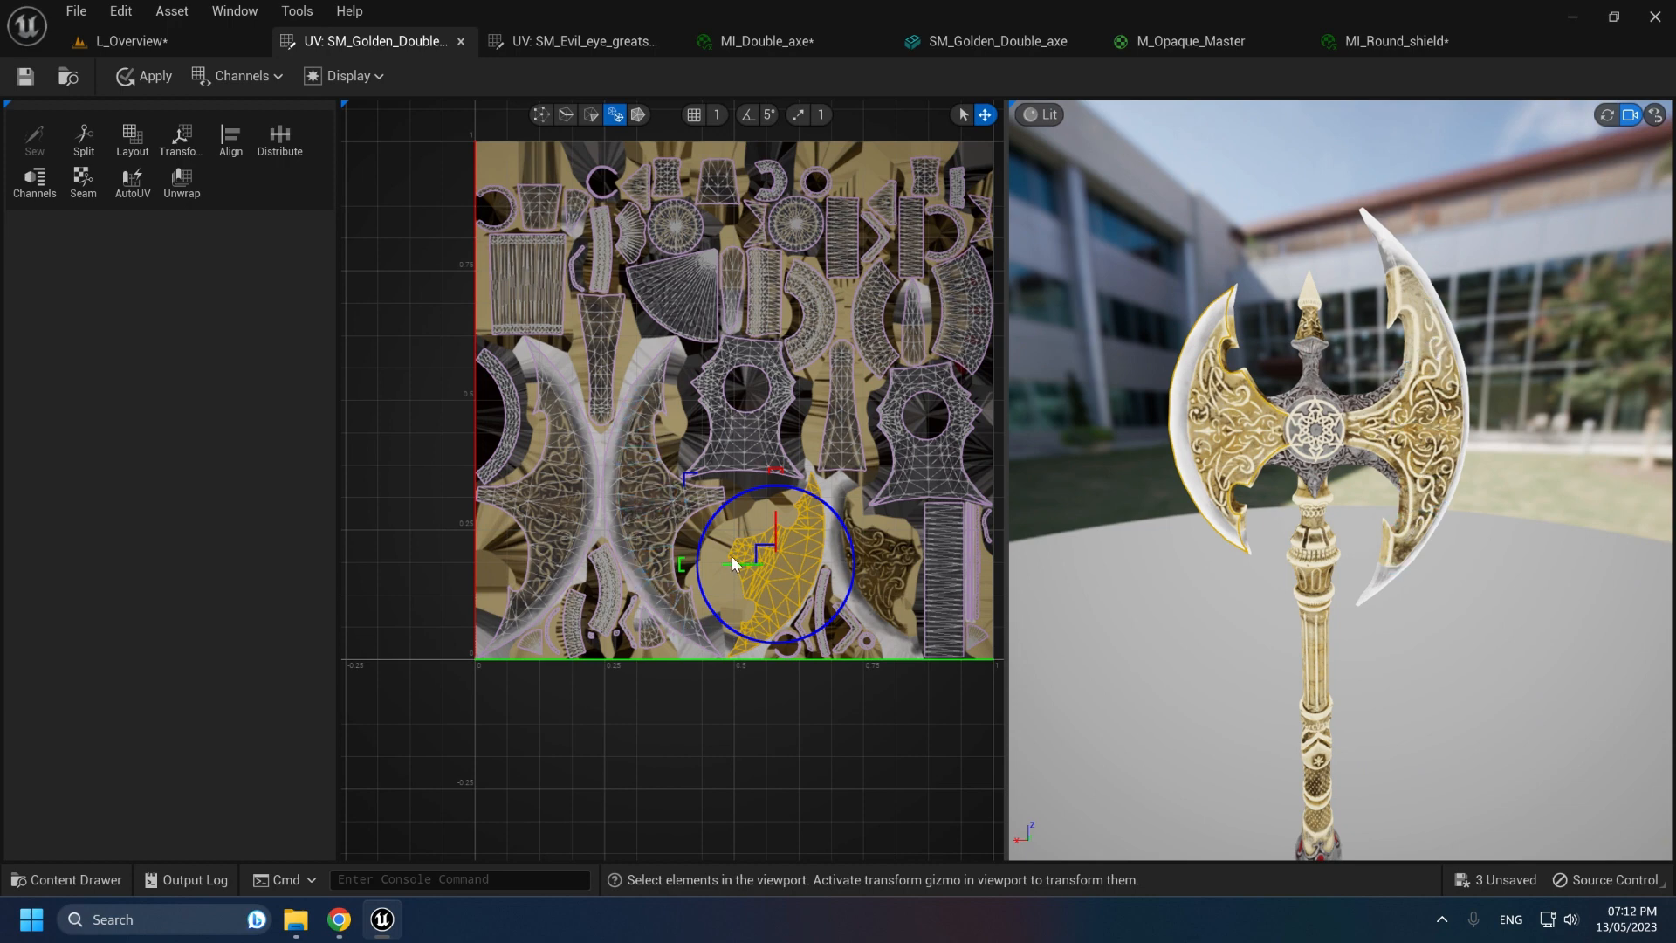
{"action": "middle_click_drag", "start_coordinate": [1054, 568], "coordinate": [1109, 766]}
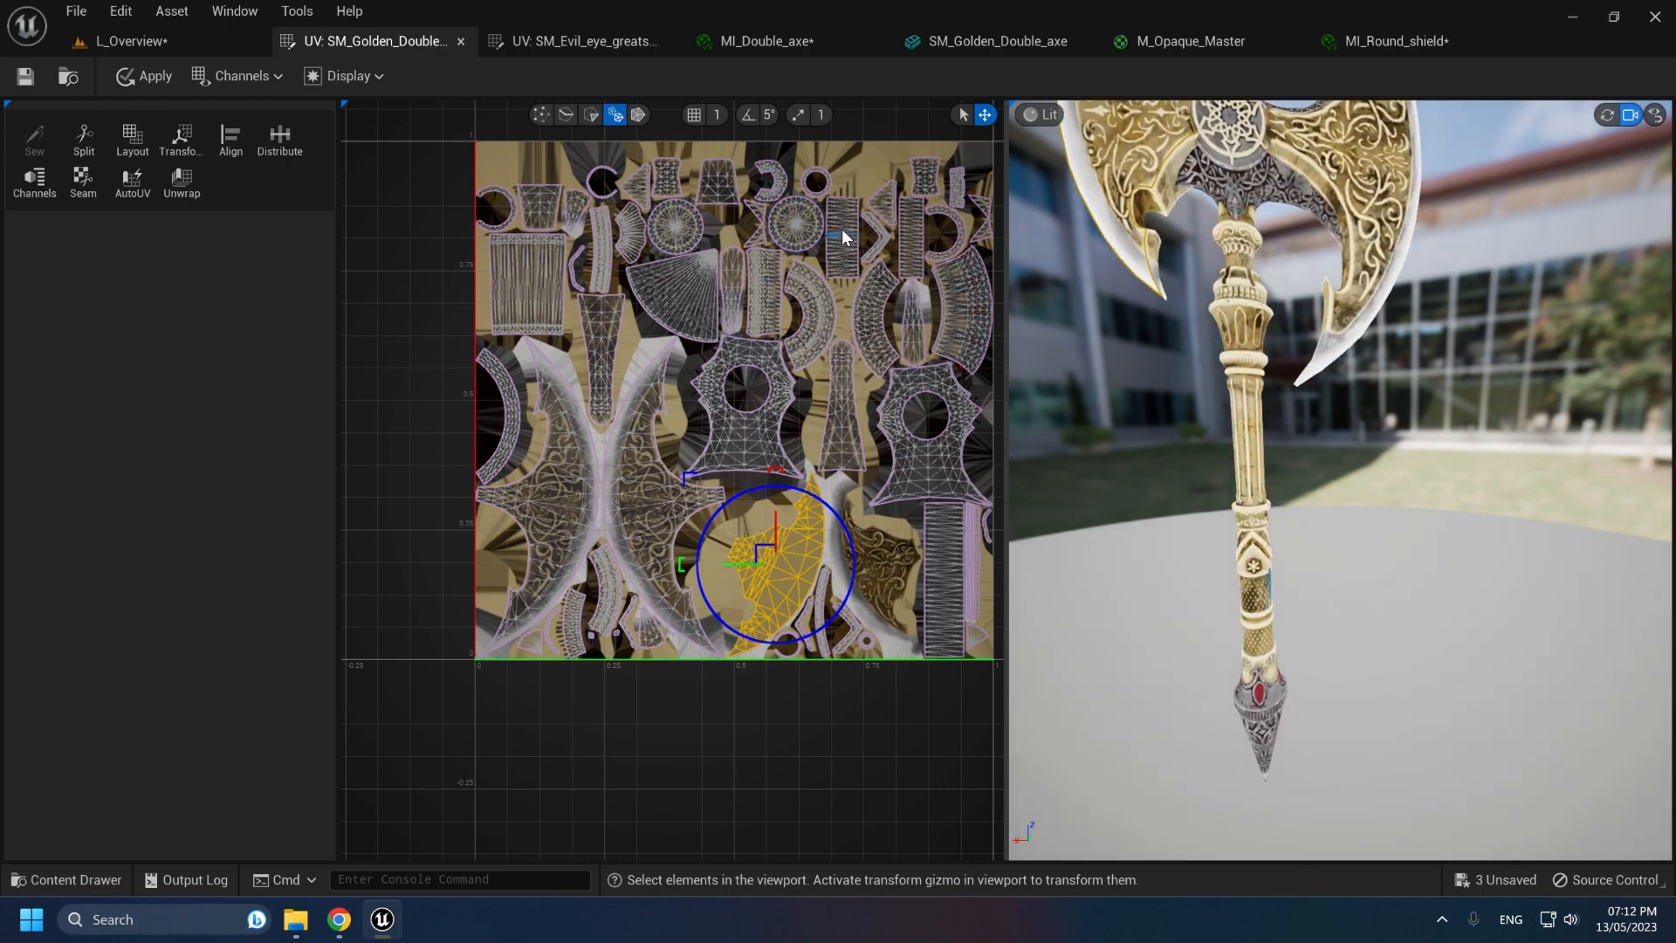
{"action": "right_click_drag", "start_coordinate": [1074, 576], "coordinate": [1108, 644]}
{"action": "key", "text": "w"}
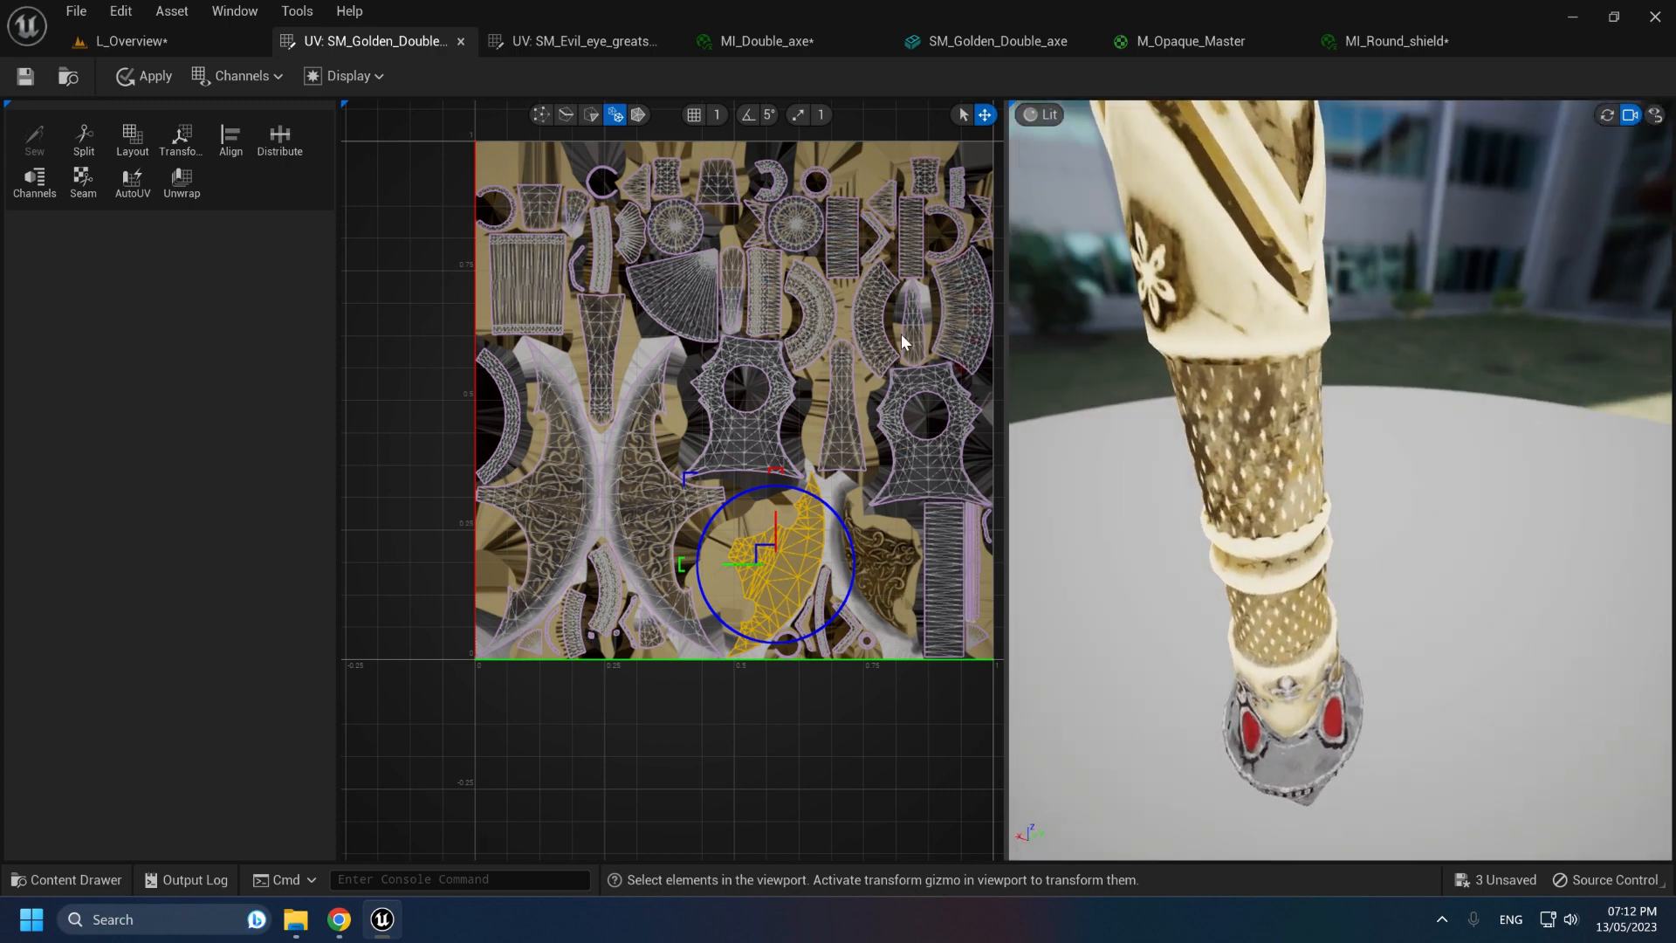
{"action": "key", "text": "f"}
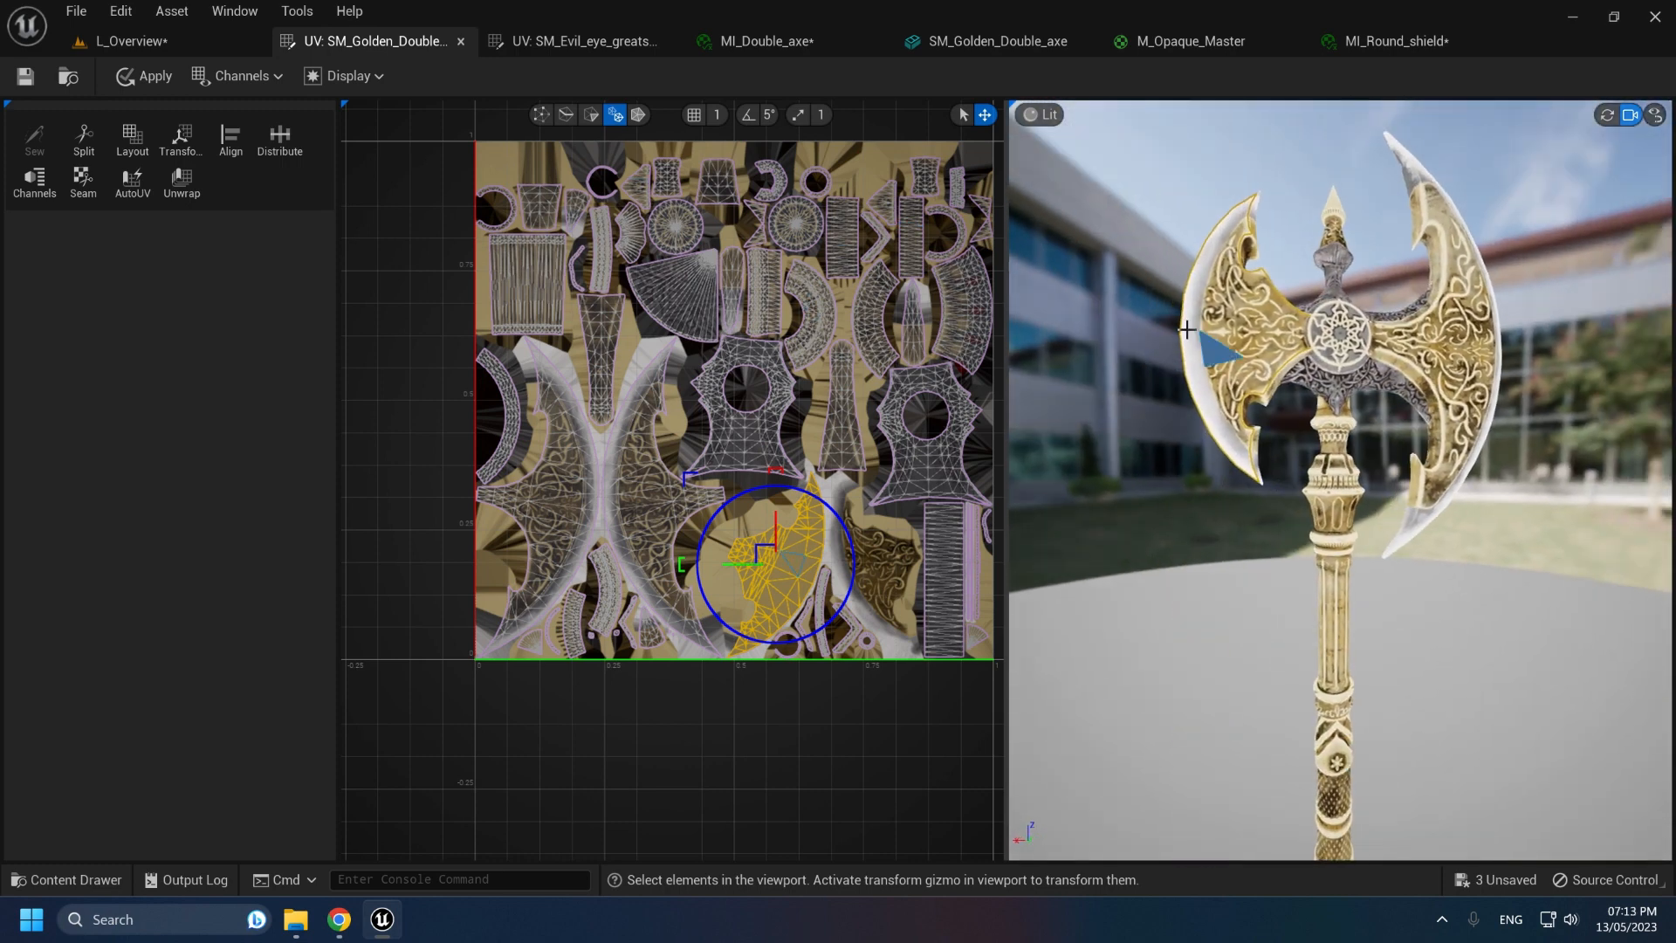
Step: Show the UV layout of SM_Evil_eye_greatsword and select its guard islands to locate them on the model
{"action": "left_click", "coordinate": [559, 44]}
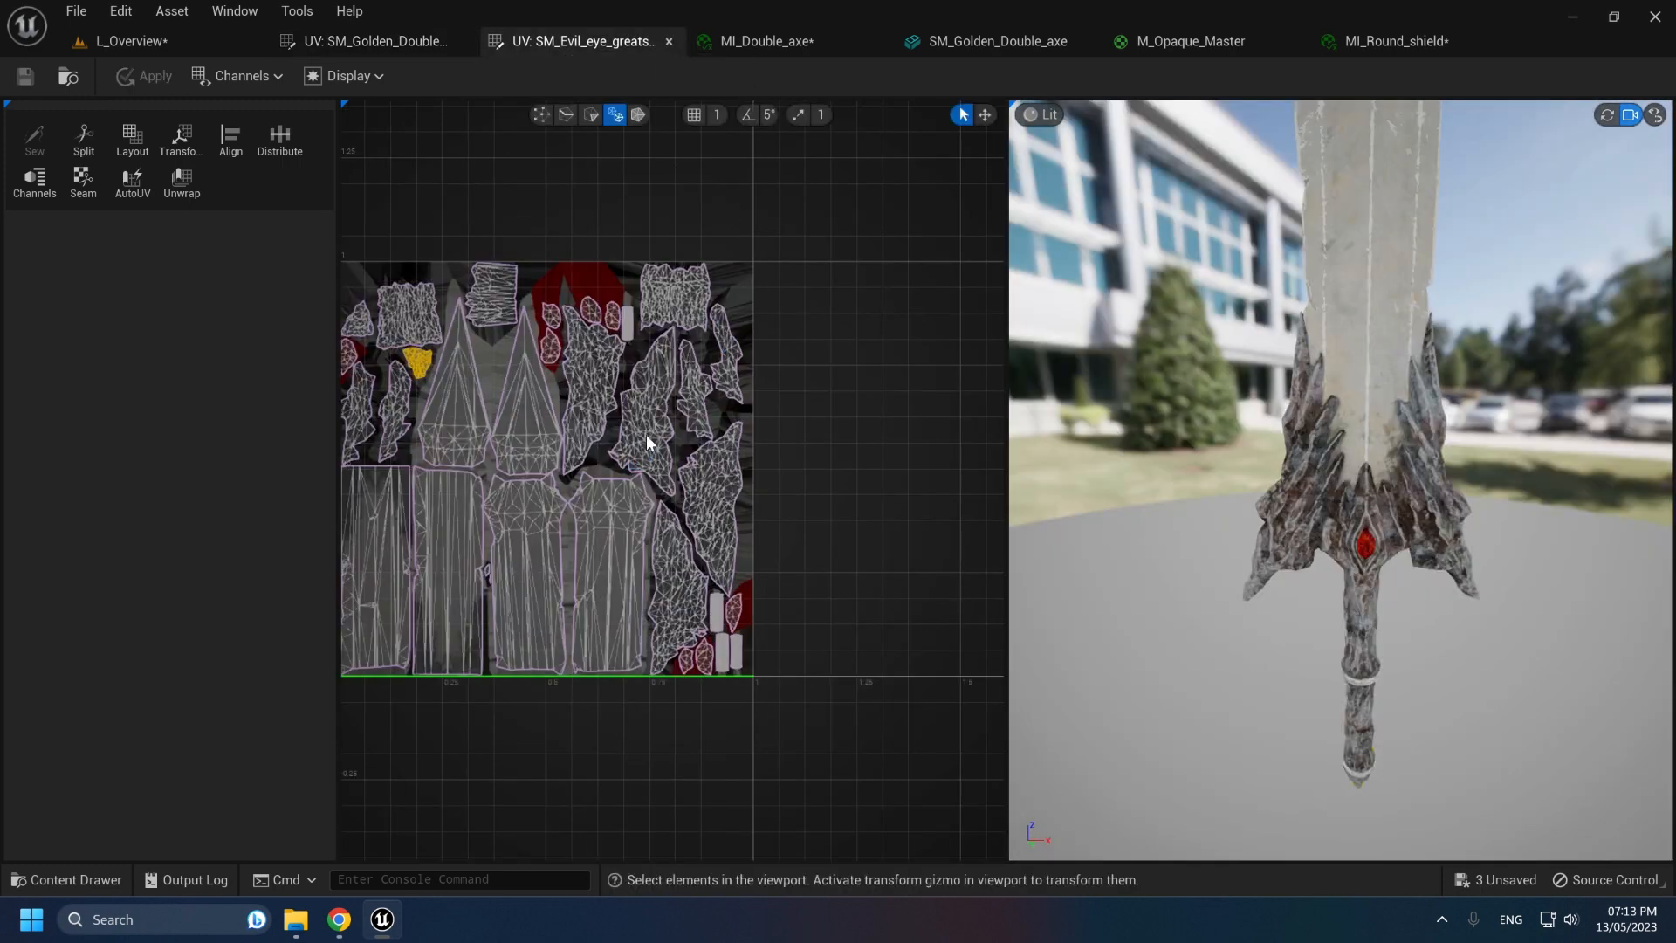
{"action": "left_click", "coordinate": [708, 489]}
{"action": "left_click", "coordinate": [640, 426]}
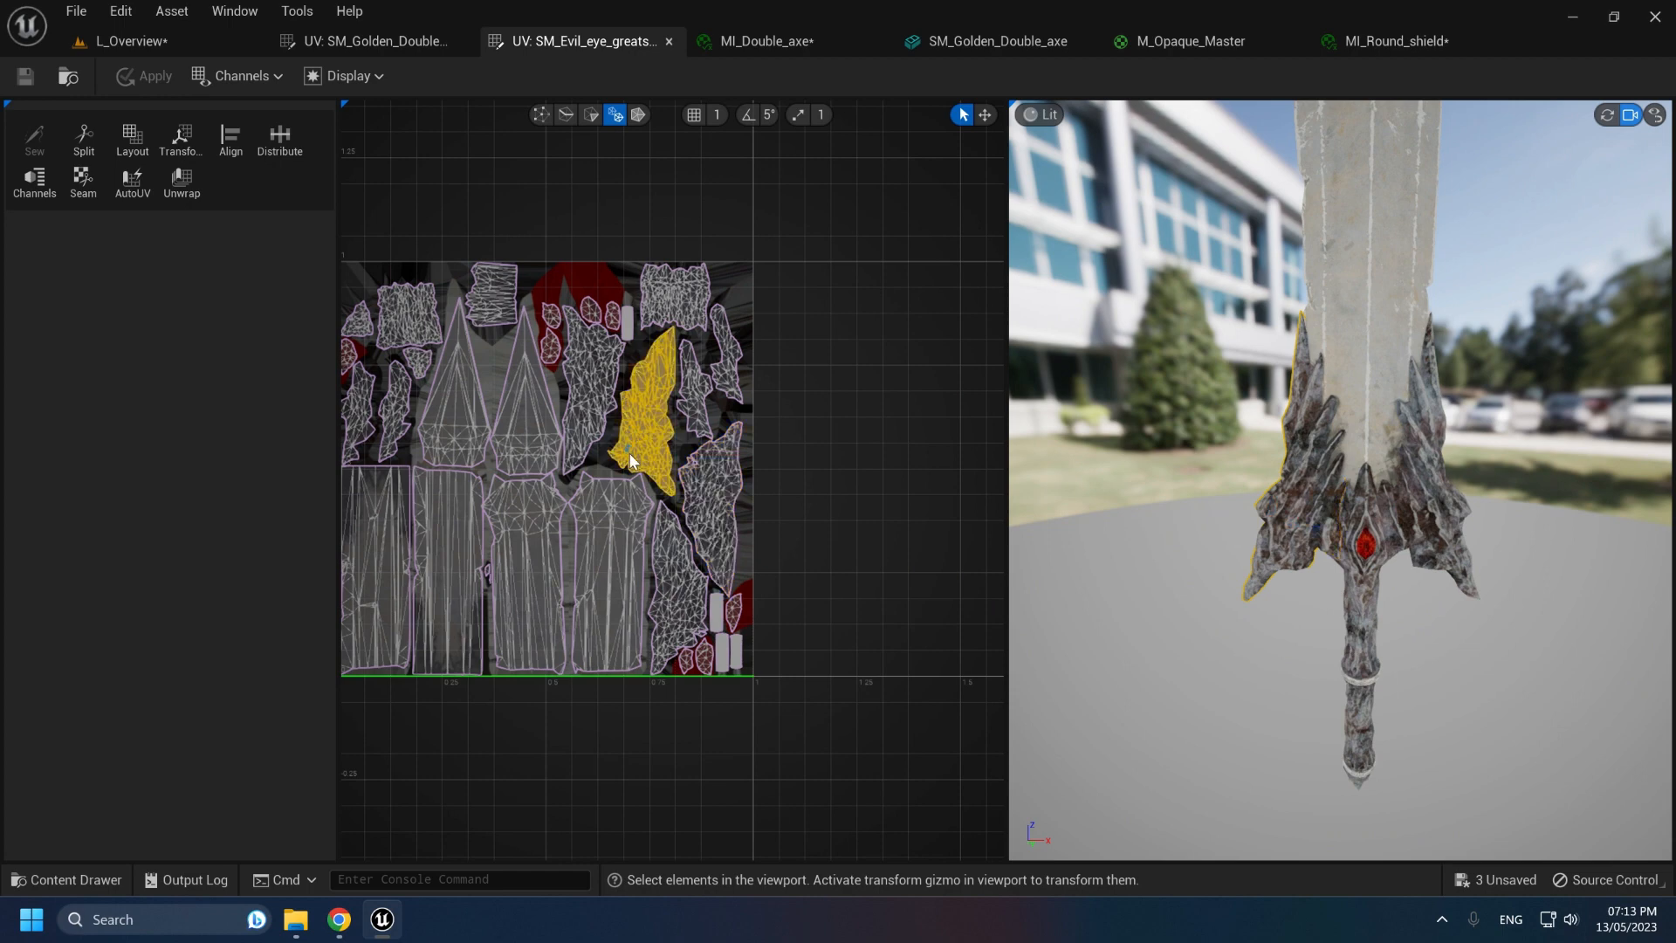
{"action": "left_click", "coordinate": [674, 577]}
{"action": "left_click", "coordinate": [756, 548]}
{"action": "left_click", "coordinate": [683, 551]}
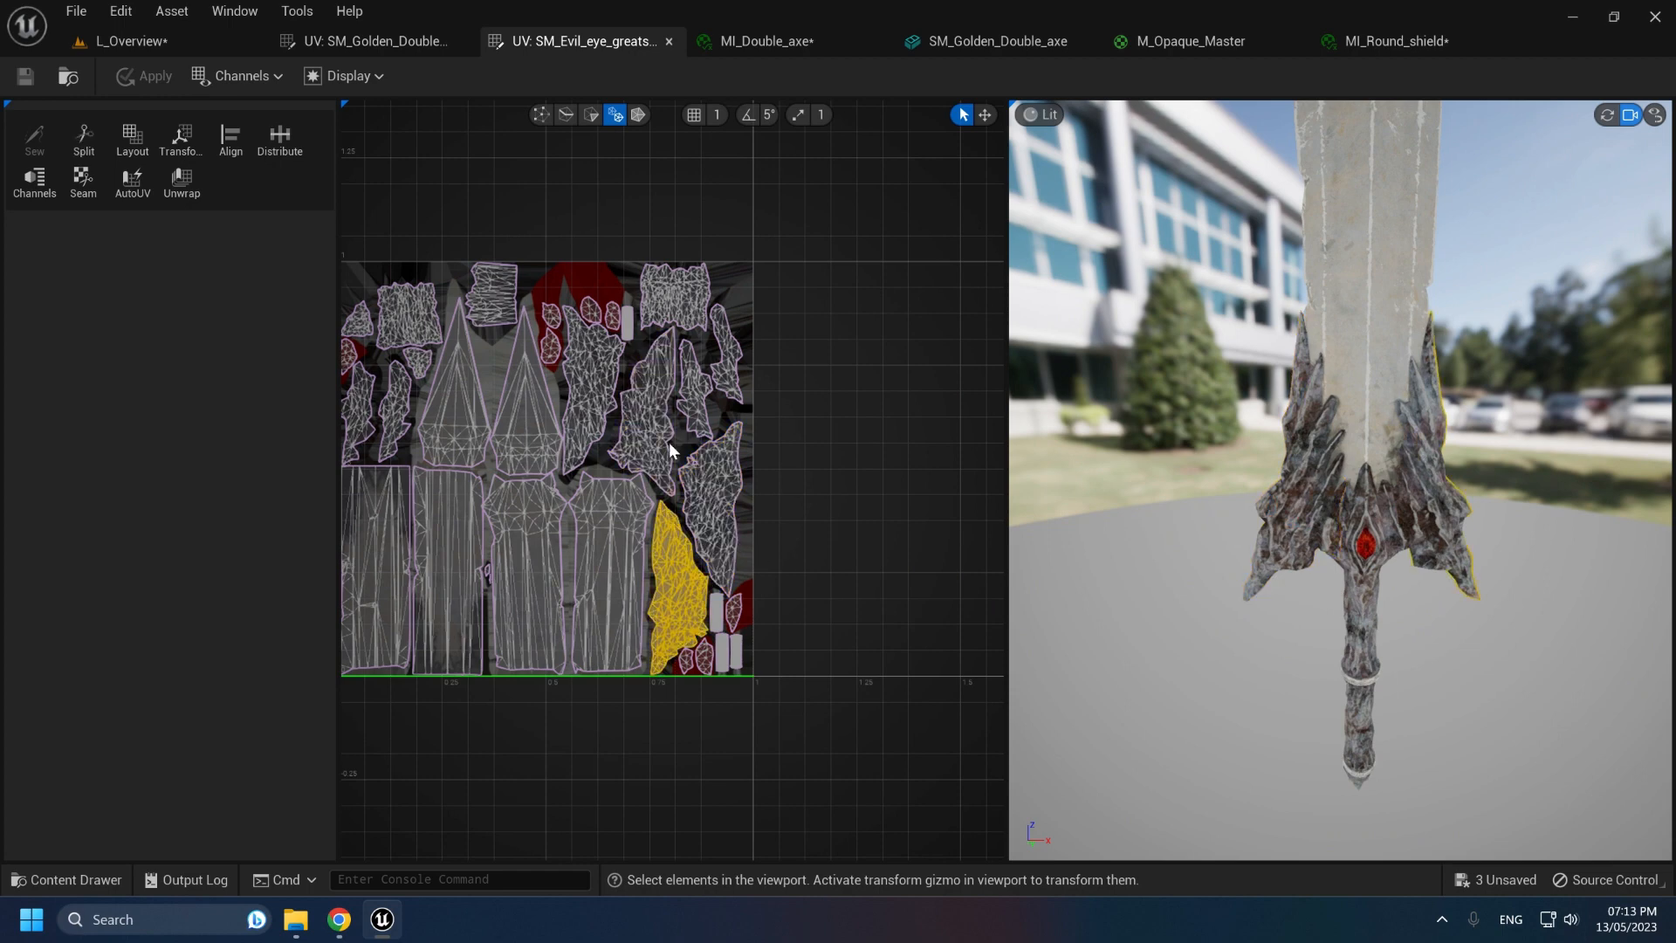
{"action": "left_click", "coordinate": [664, 436]}
{"action": "left_click", "coordinate": [602, 382]}
Step: Inspect the evil eye greatsword model up close around the guard and from a distance at full length
{"action": "left_click_drag", "start_coordinate": [1325, 433], "coordinate": [1010, 434], "text": "alt"}
{"action": "right_click_drag", "start_coordinate": [1274, 432], "coordinate": [1322, 434], "text": "alt"}
{"action": "left_click_drag", "start_coordinate": [1275, 432], "coordinate": [1396, 430], "text": "alt"}
{"action": "right_click_drag", "start_coordinate": [1397, 429], "coordinate": [1327, 430]}
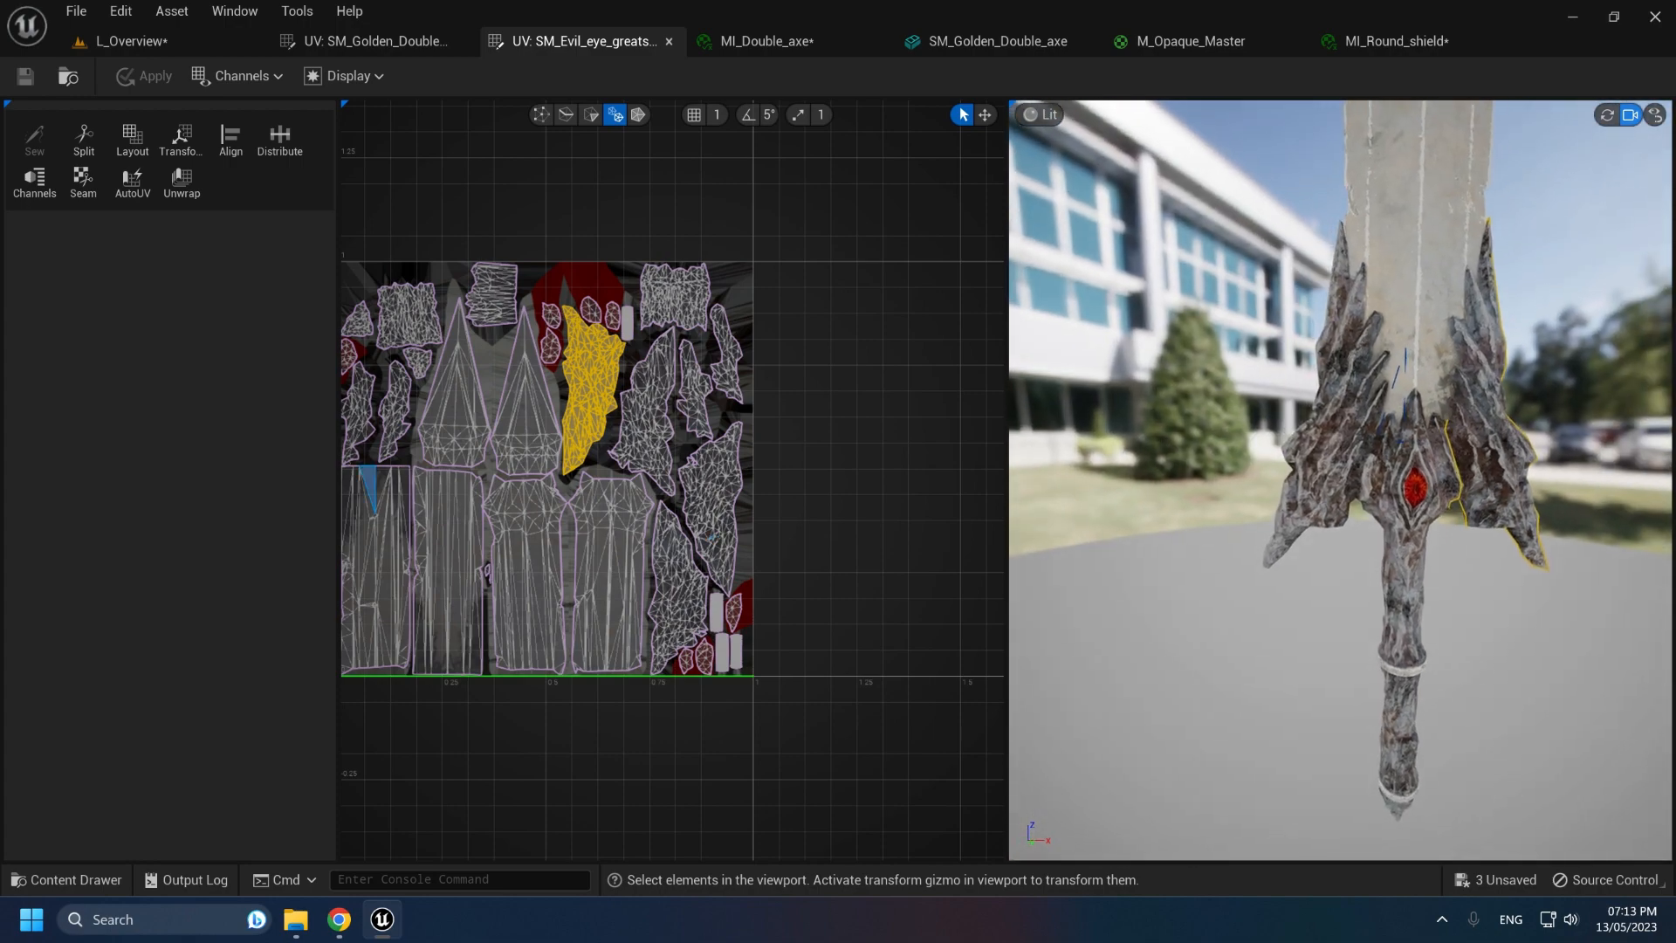
{"action": "left_click_drag", "start_coordinate": [1326, 429], "coordinate": [1431, 430]}
{"action": "right_click_drag", "start_coordinate": [1340, 432], "coordinate": [1223, 432]}
{"action": "left_click_drag", "start_coordinate": [1340, 433], "coordinate": [1319, 432]}
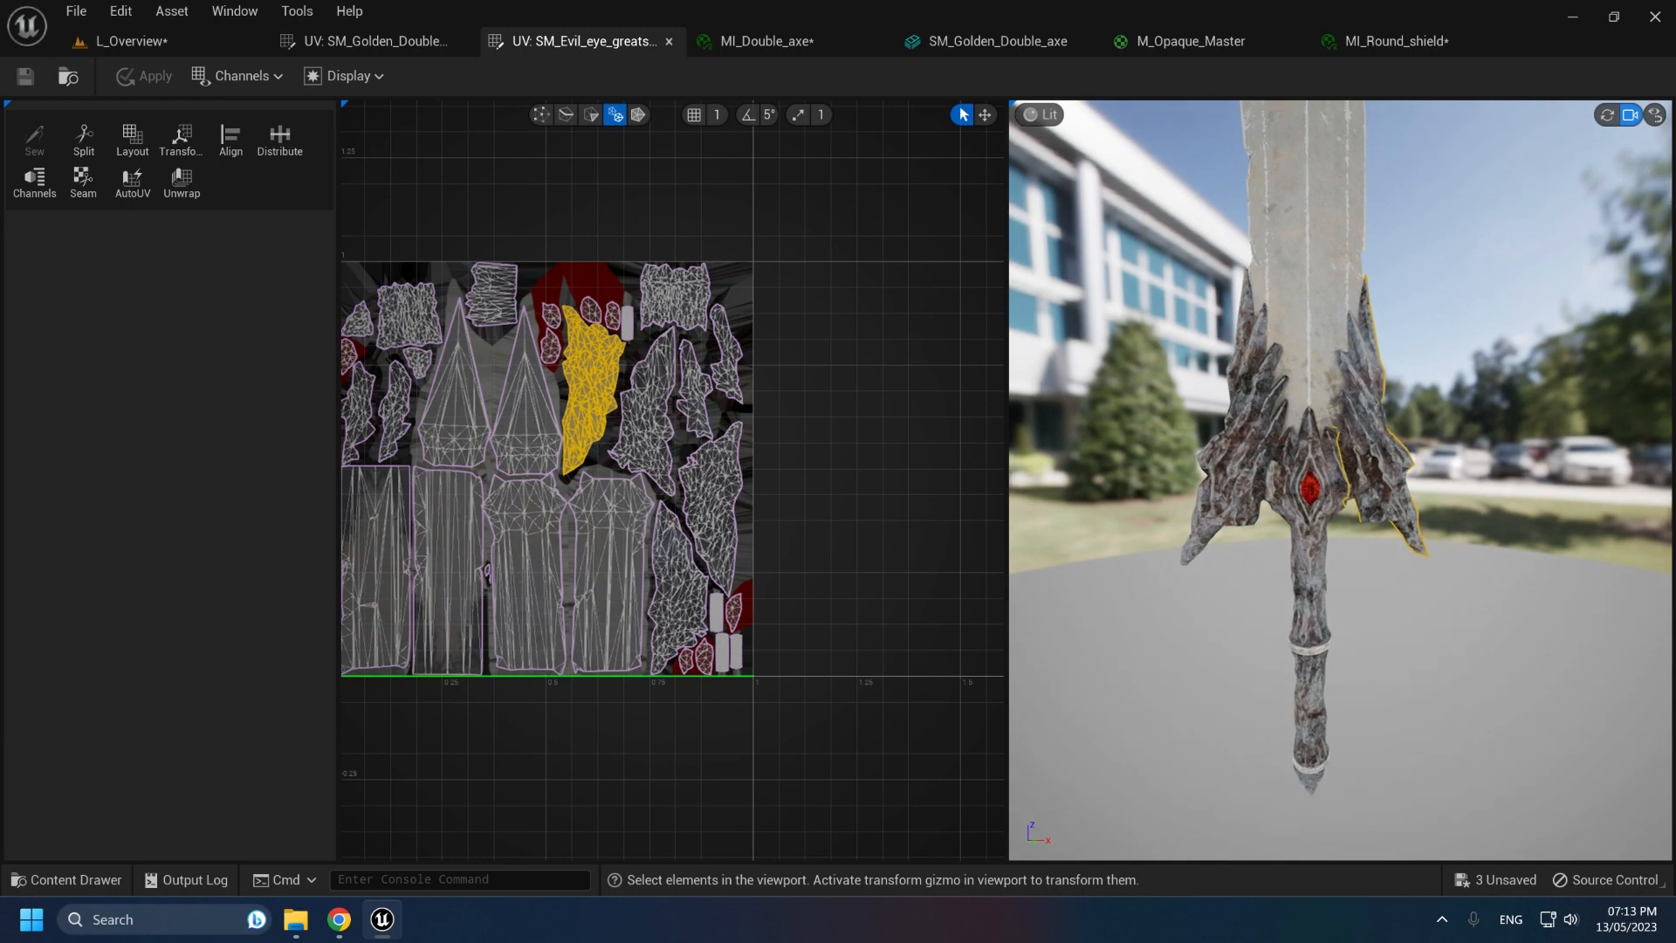
{"action": "right_click_drag", "start_coordinate": [1318, 432], "coordinate": [1244, 463]}
{"action": "key", "text": "s"}
{"action": "key", "text": "w"}
{"action": "key", "text": "s"}
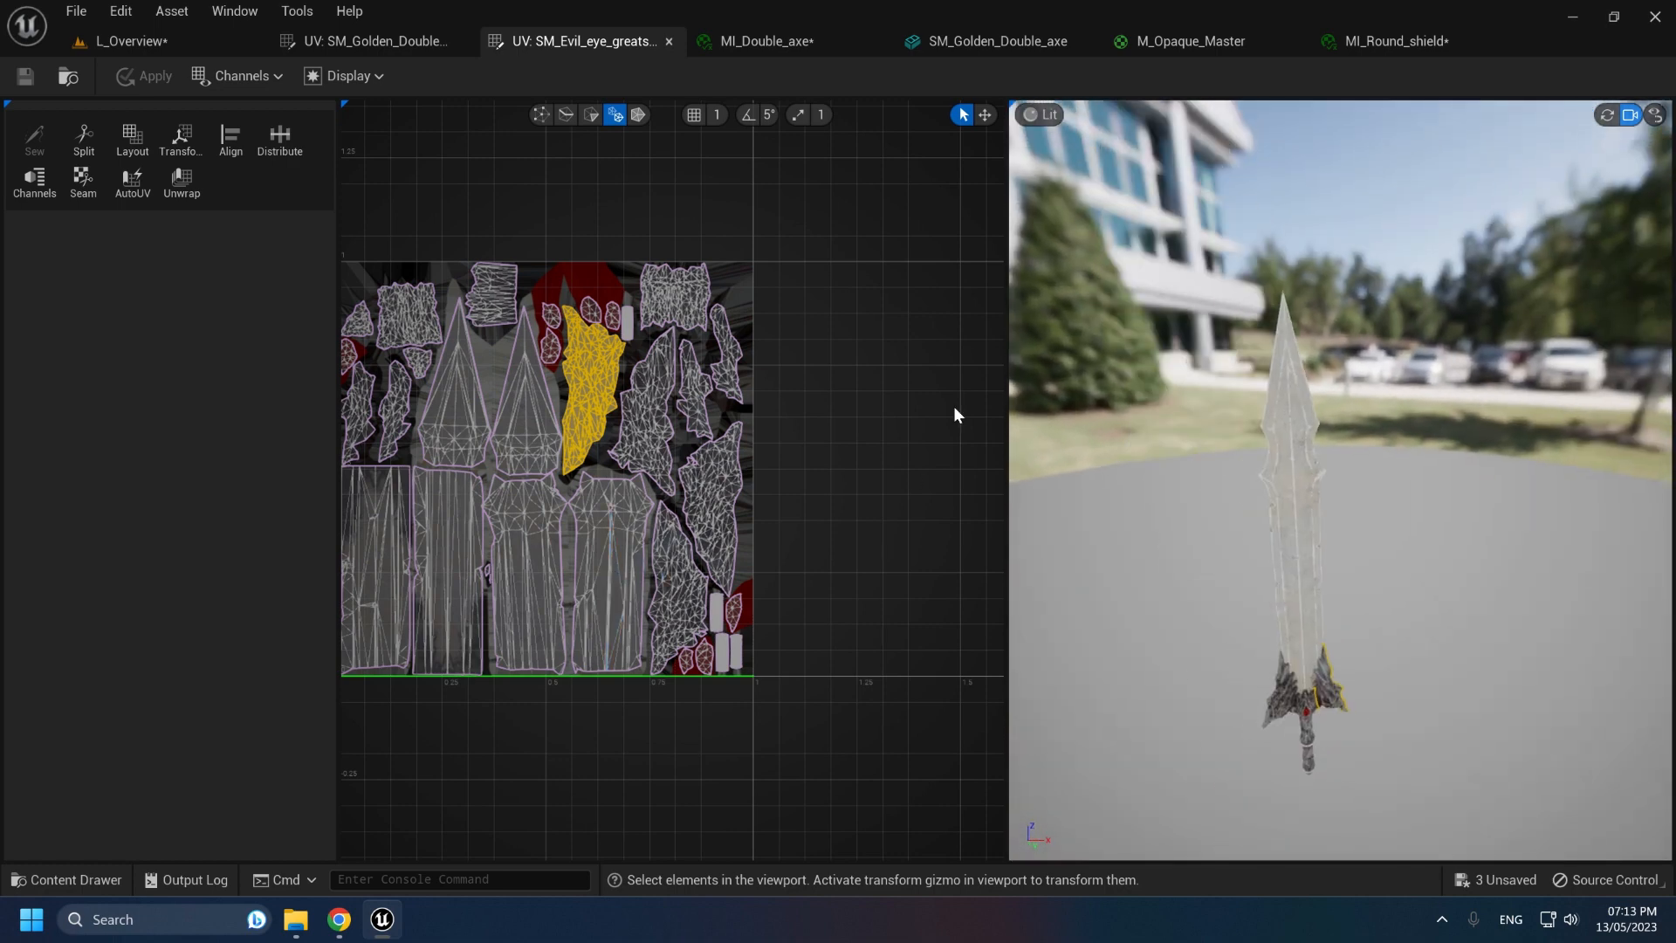
Step: Select the greatsword's blade UV islands one after another and compare them with the blade on the model
{"action": "left_click", "coordinate": [593, 538]}
{"action": "left_click", "coordinate": [526, 550]}
{"action": "left_click", "coordinate": [398, 564]}
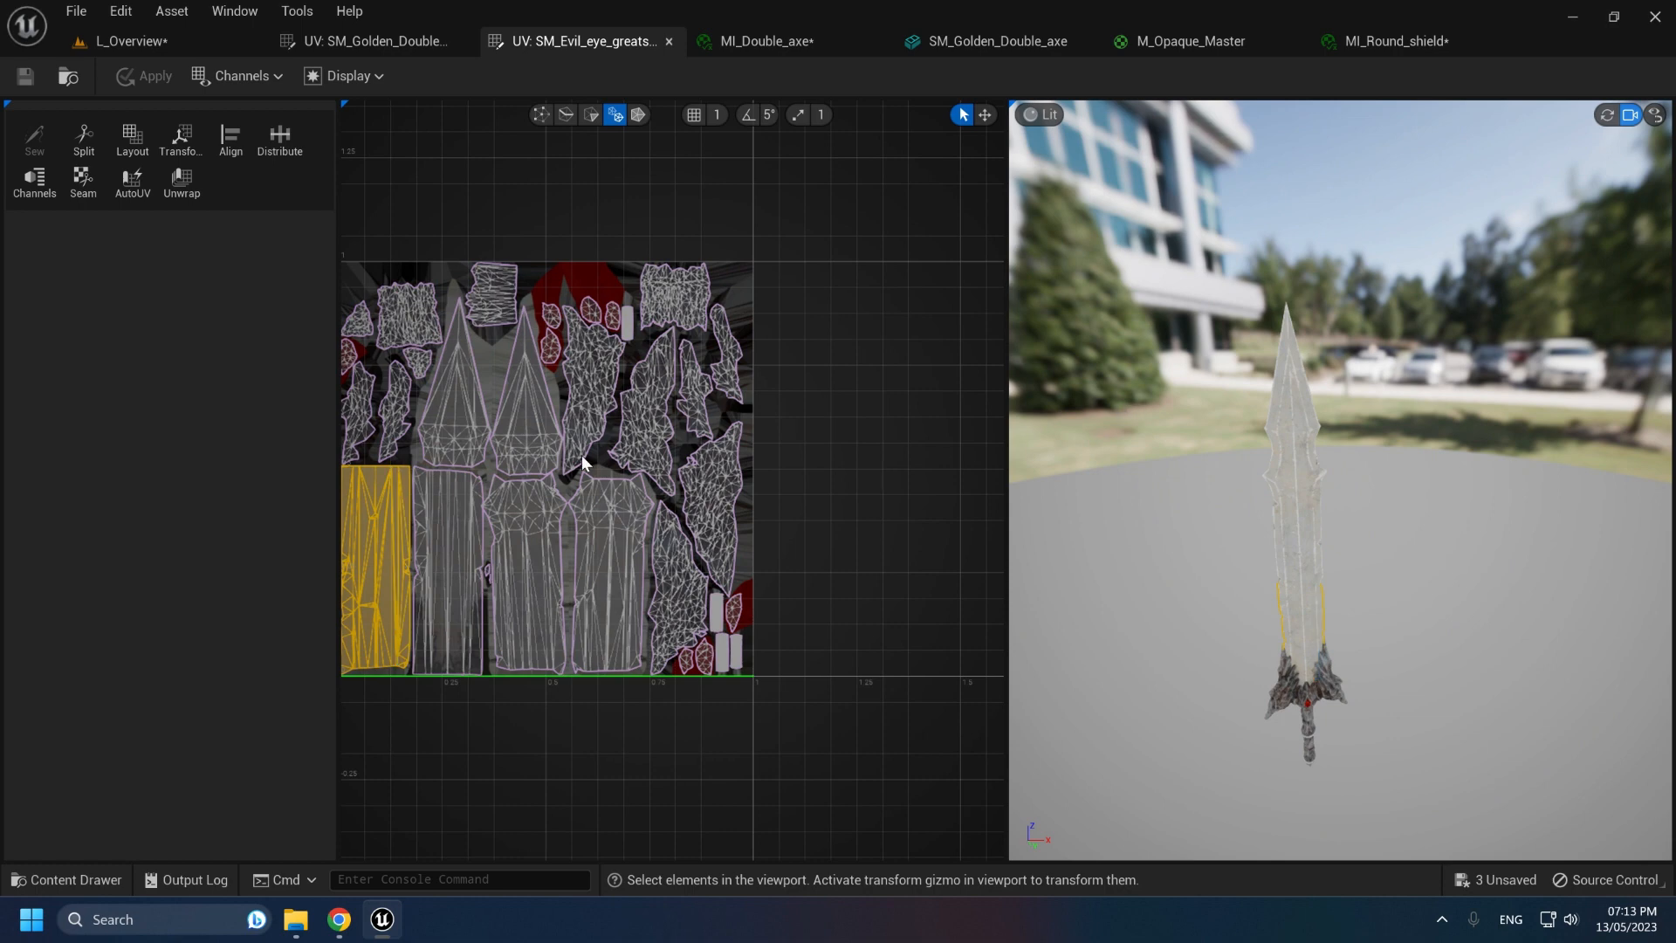
{"action": "left_click", "coordinate": [441, 407]}
{"action": "left_click", "coordinate": [511, 422]}
{"action": "key", "text": "d"}
{"action": "right_click_drag", "start_coordinate": [1223, 454], "coordinate": [1031, 445]}
{"action": "key", "text": "w"}
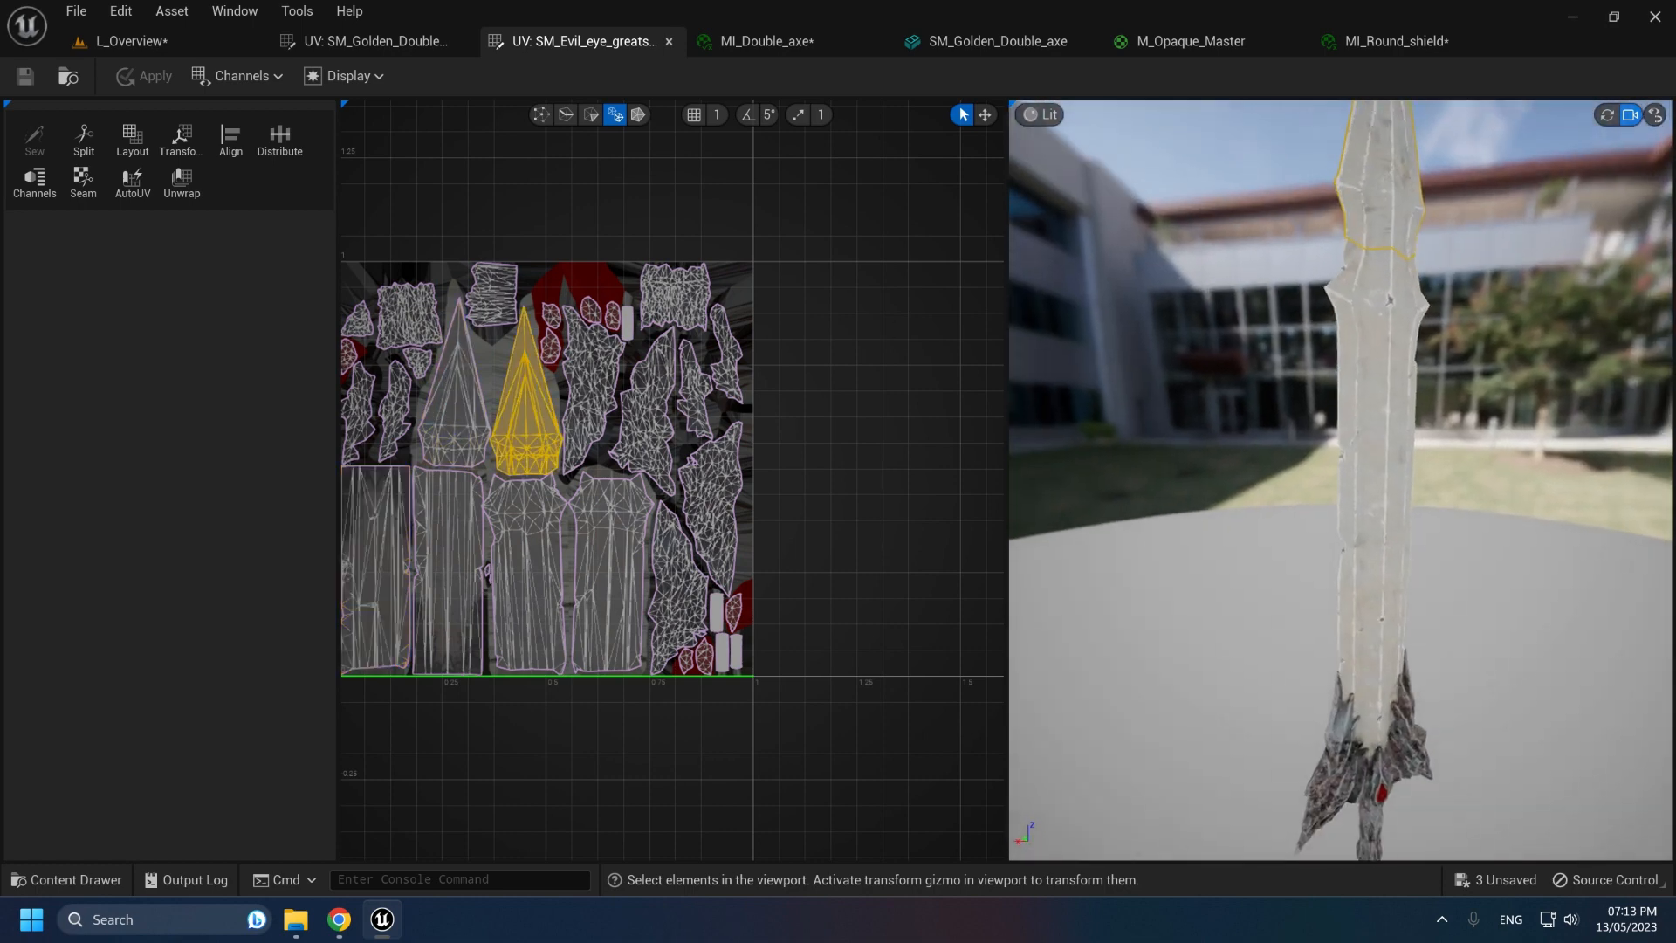
{"action": "right_click_drag", "start_coordinate": [1258, 321], "coordinate": [1262, 299]}
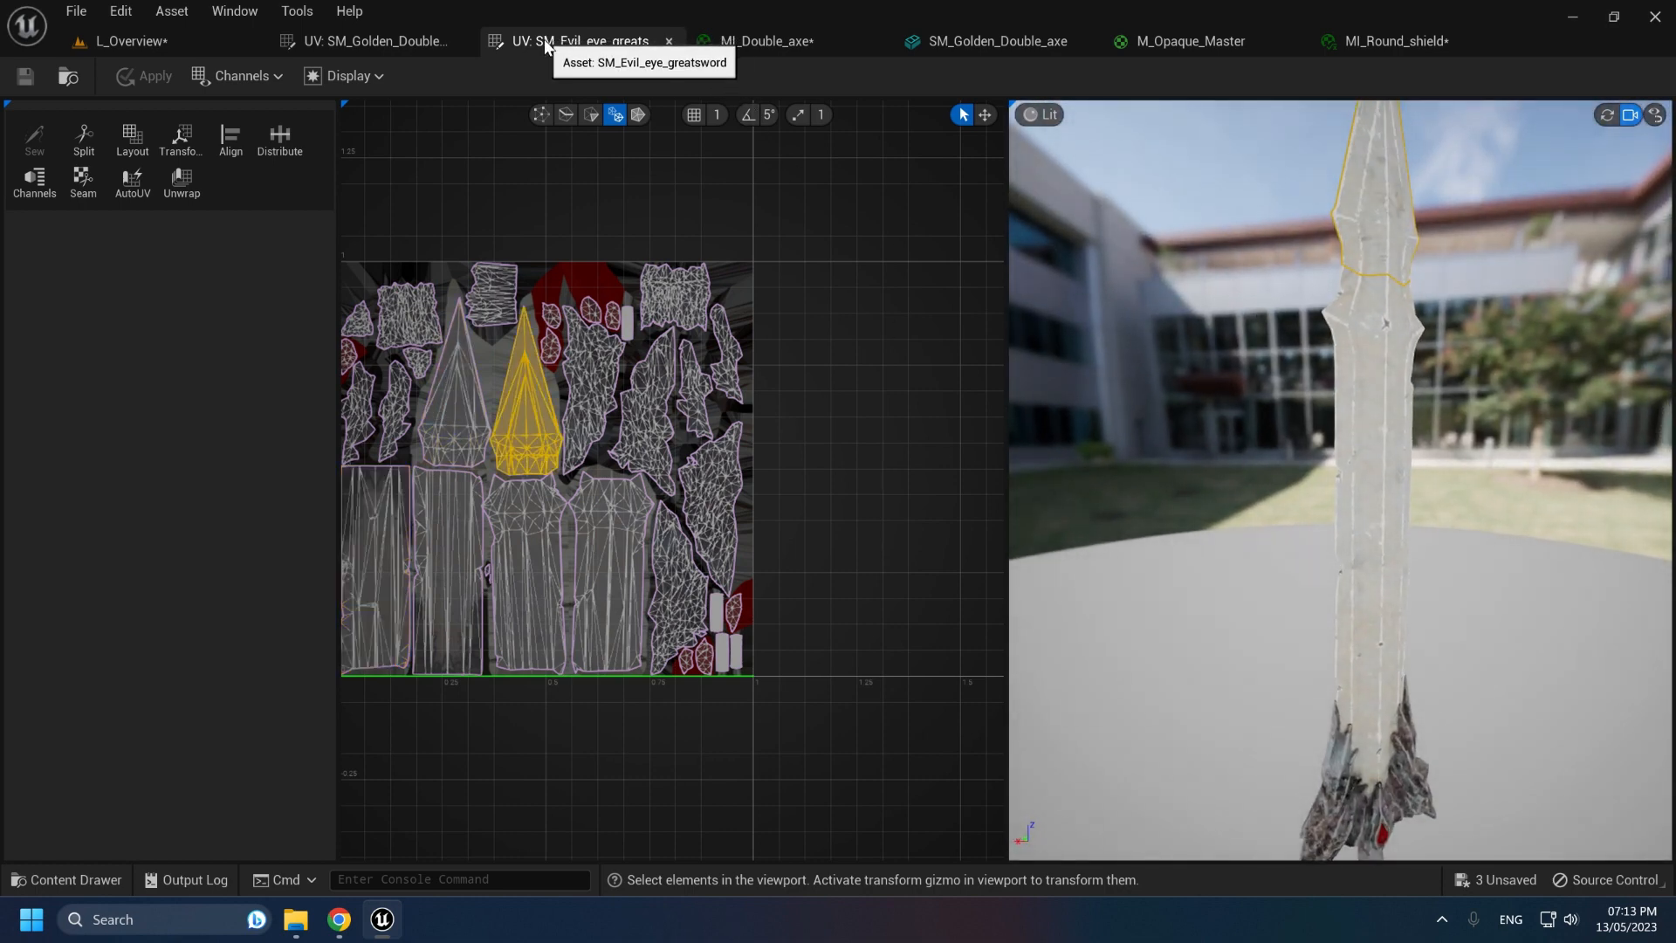
Step: Close the UV editors and examine the material function nodes and attribute connections in the M_Opaque_Master graph
{"action": "left_click", "coordinate": [669, 41]}
{"action": "left_click", "coordinate": [739, 51]}
{"action": "scroll", "coordinate": [694, 323], "scroll_direction": "down", "scroll_amount": 3}
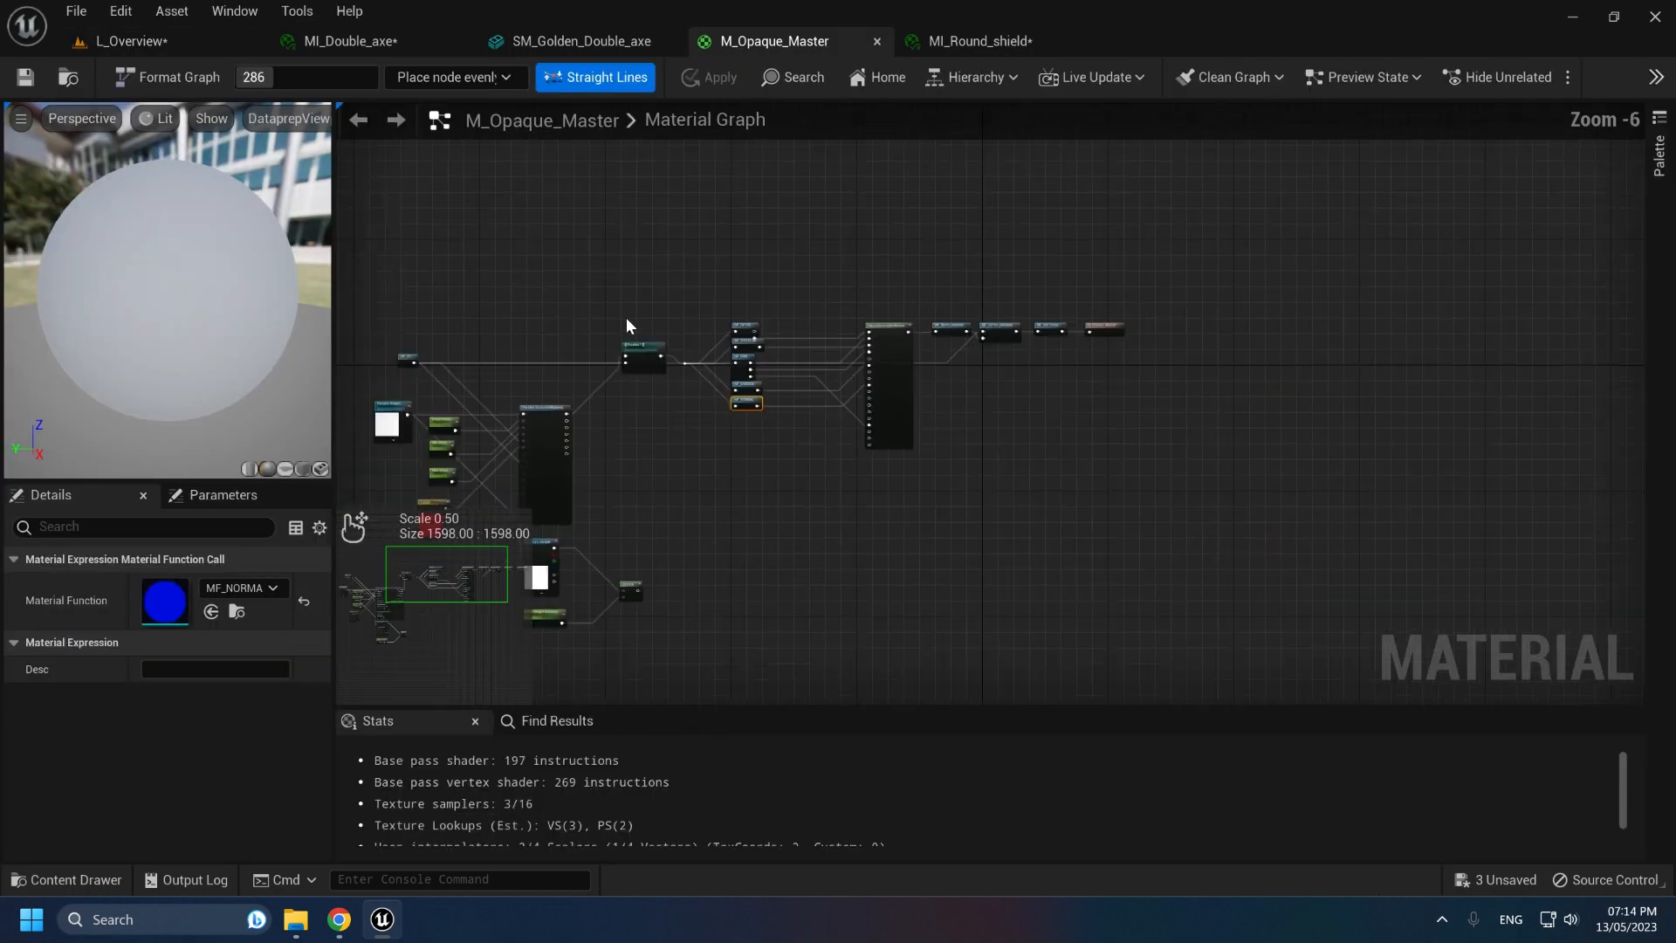
{"action": "right_click_drag", "start_coordinate": [602, 362], "coordinate": [557, 329]}
{"action": "scroll", "coordinate": [769, 344], "scroll_direction": "up", "scroll_amount": 3}
{"action": "scroll", "coordinate": [759, 262], "scroll_direction": "down", "scroll_amount": 1}
{"action": "right_click_drag", "start_coordinate": [871, 196], "coordinate": [710, 264]}
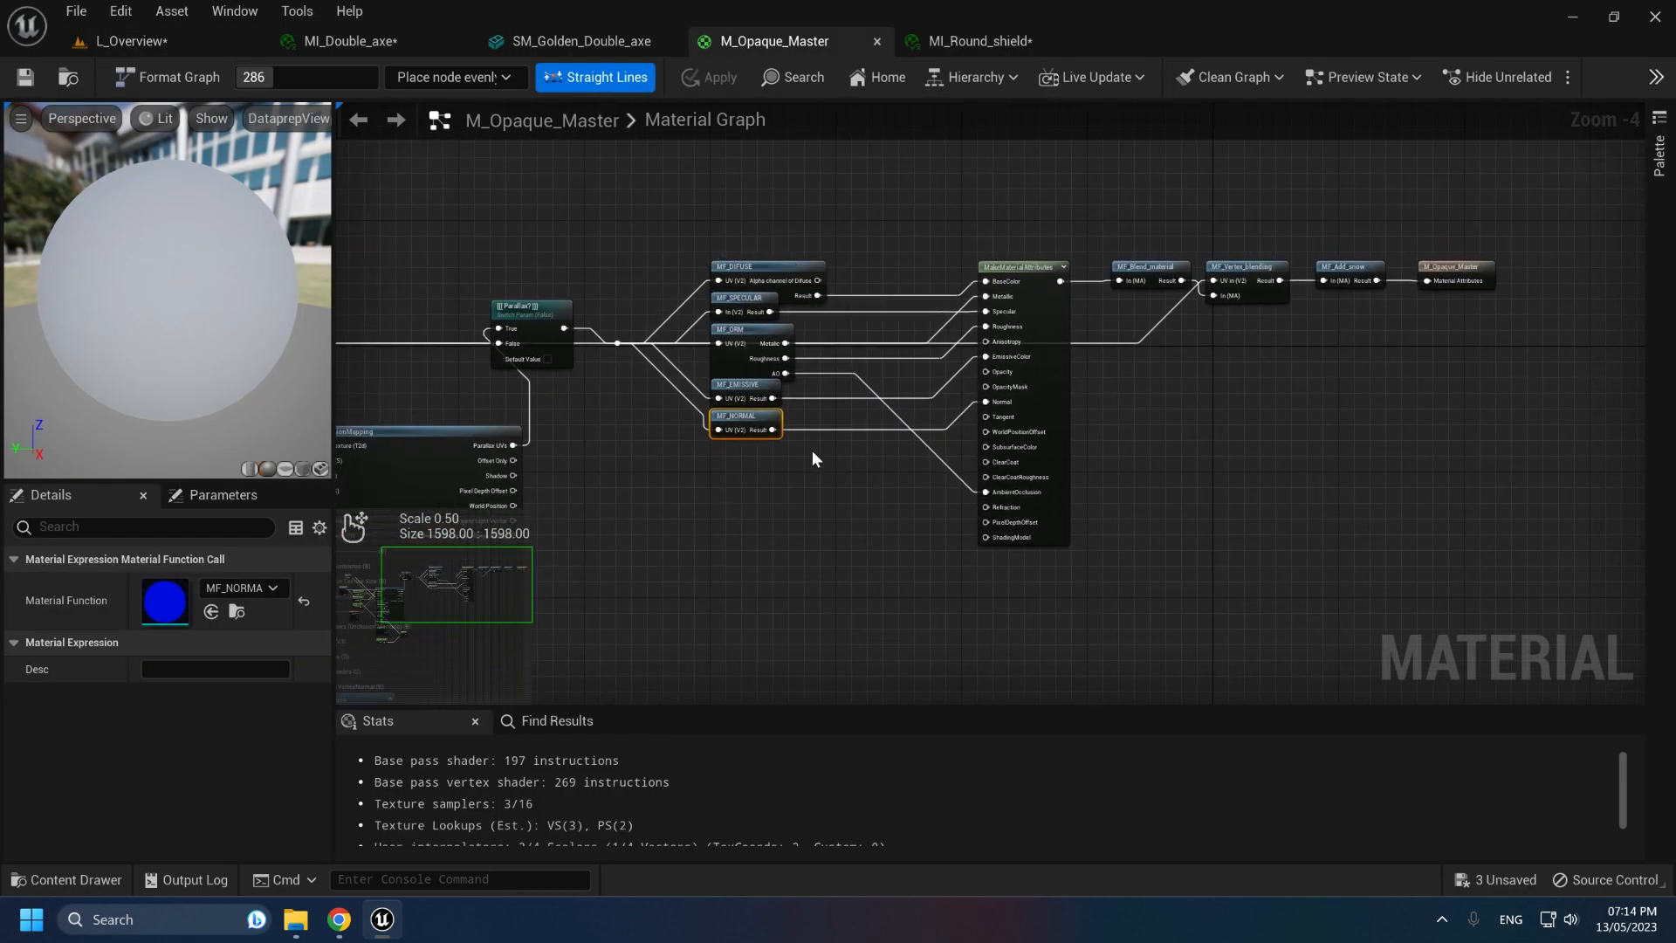
{"action": "right_click_drag", "start_coordinate": [812, 450], "coordinate": [873, 447]}
{"action": "scroll", "coordinate": [873, 448], "scroll_direction": "up", "scroll_amount": 1}
{"action": "right_click_drag", "start_coordinate": [873, 448], "coordinate": [762, 454]}
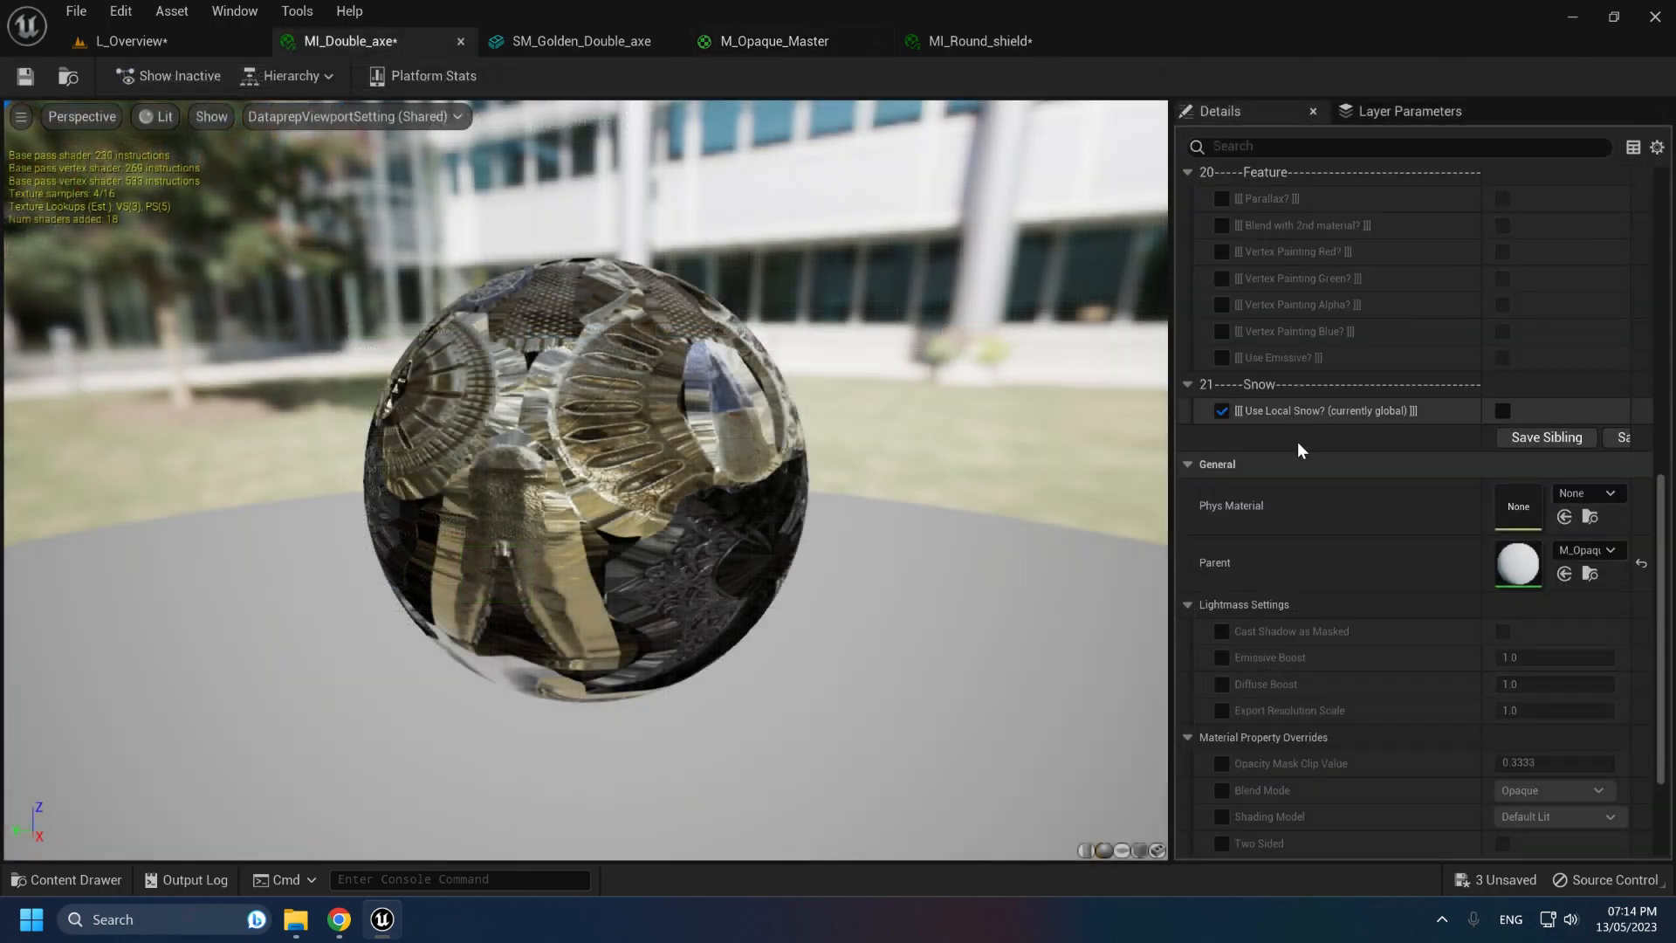
Step: Preview the MI_Double_axe material on a plane primitive and inspect its texture layout up close
{"action": "scroll", "coordinate": [1297, 442], "scroll_direction": "up", "scroll_amount": 10}
{"action": "left_click", "coordinate": [1122, 850]}
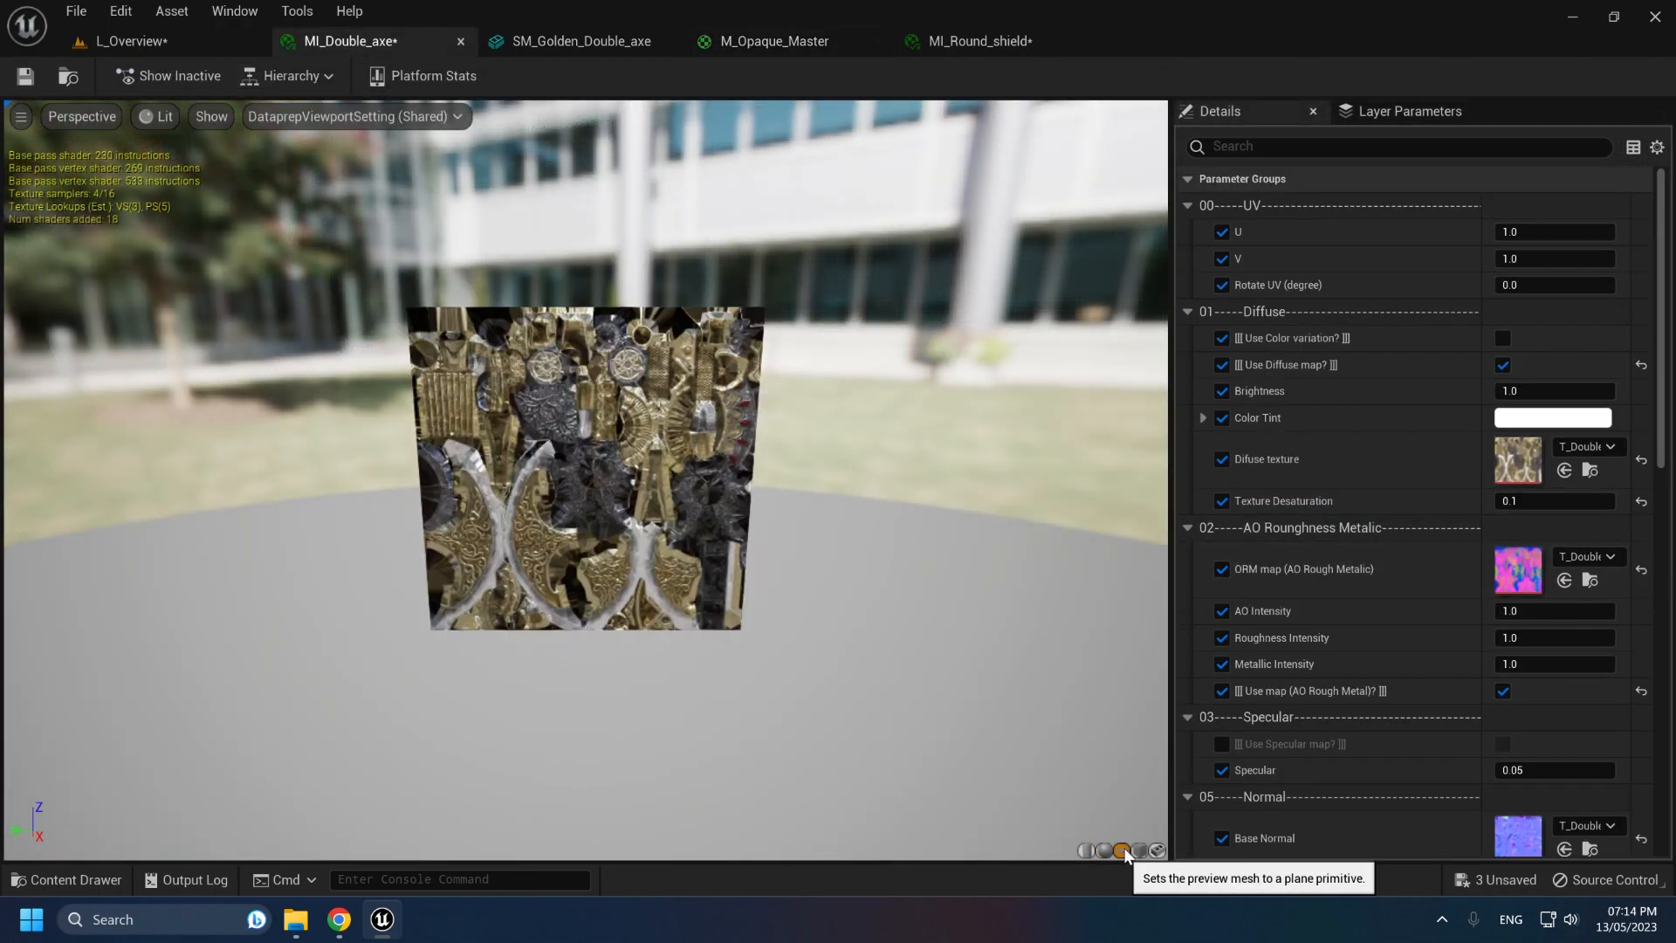
{"action": "left_click", "coordinate": [1139, 850]}
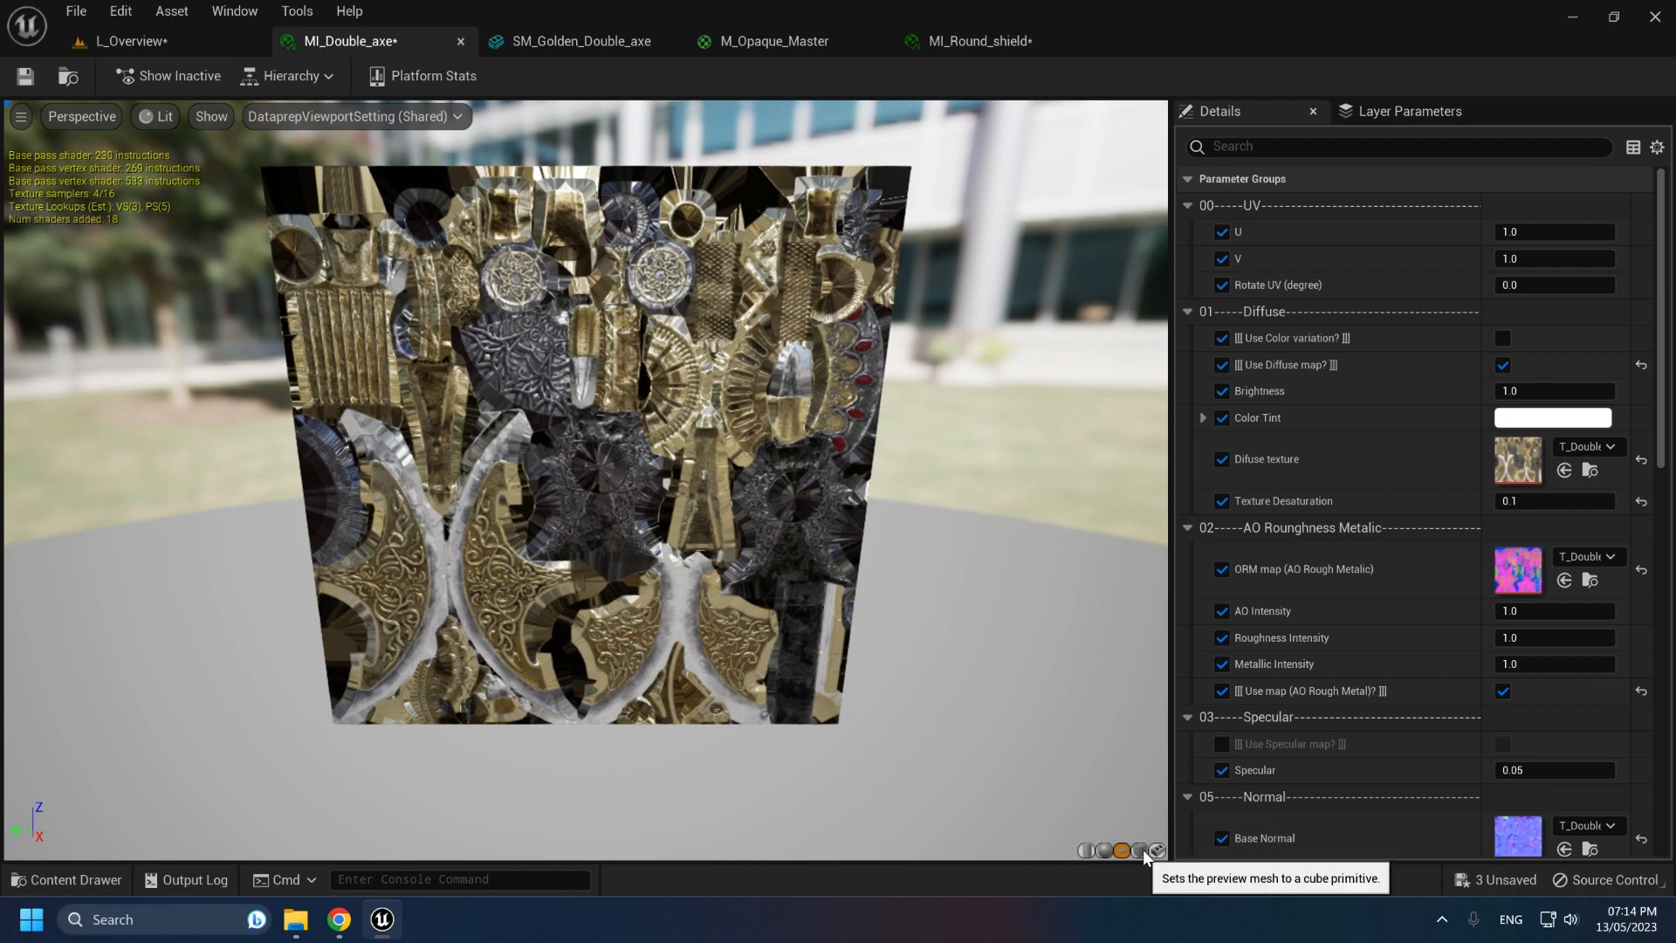
{"action": "left_click", "coordinate": [1141, 851]}
{"action": "scroll", "coordinate": [769, 655], "scroll_direction": "down", "scroll_amount": 5}
{"action": "left_click_drag", "start_coordinate": [611, 589], "coordinate": [624, 558]}
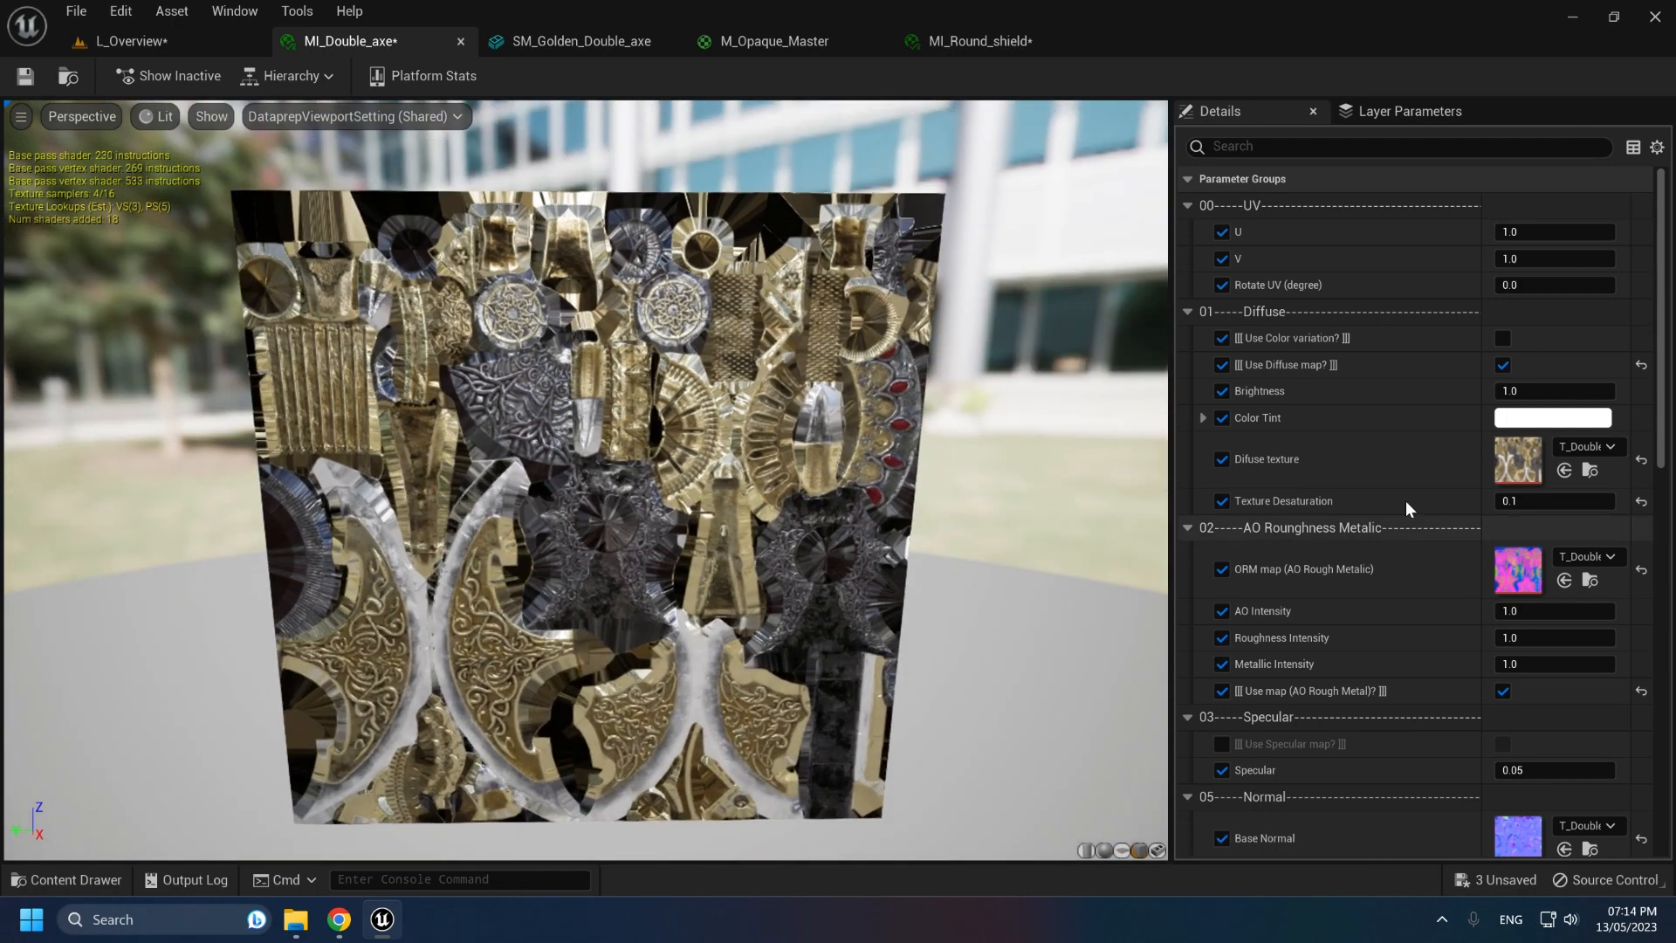
Step: Try rotating the material's UVs to about -19.3 degrees and reset the UV parameters to their defaults
{"action": "left_click_drag", "start_coordinate": [1522, 232], "coordinate": [1545, 288]}
{"action": "left_click", "coordinate": [1644, 231]}
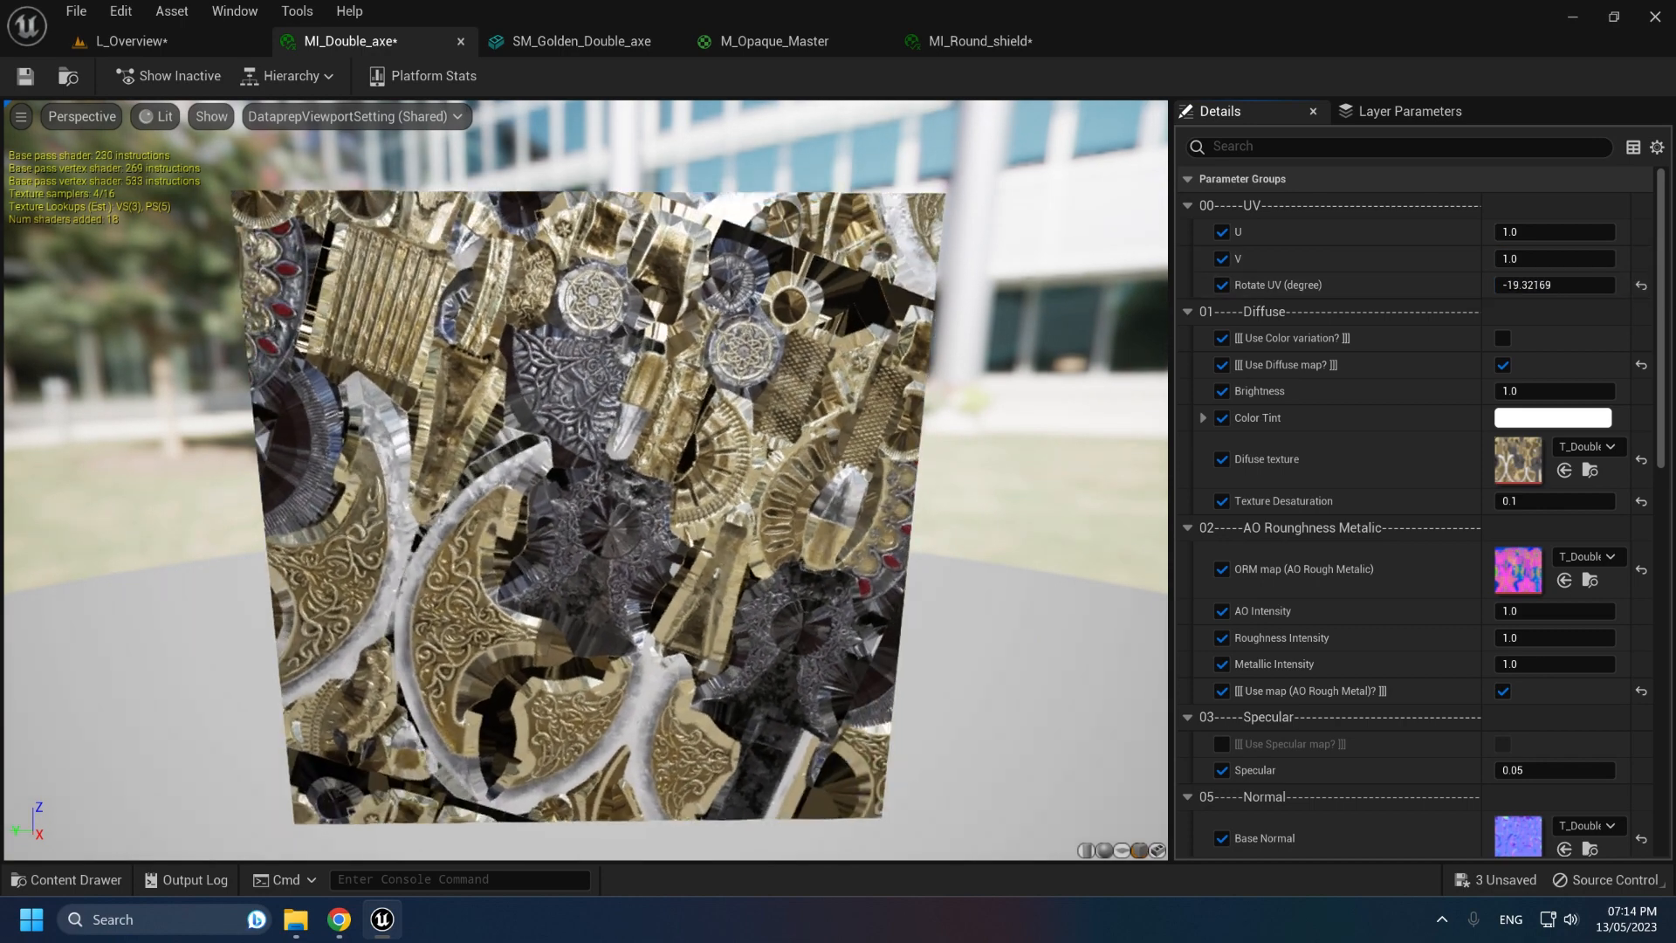
{"action": "left_click", "coordinate": [1642, 286]}
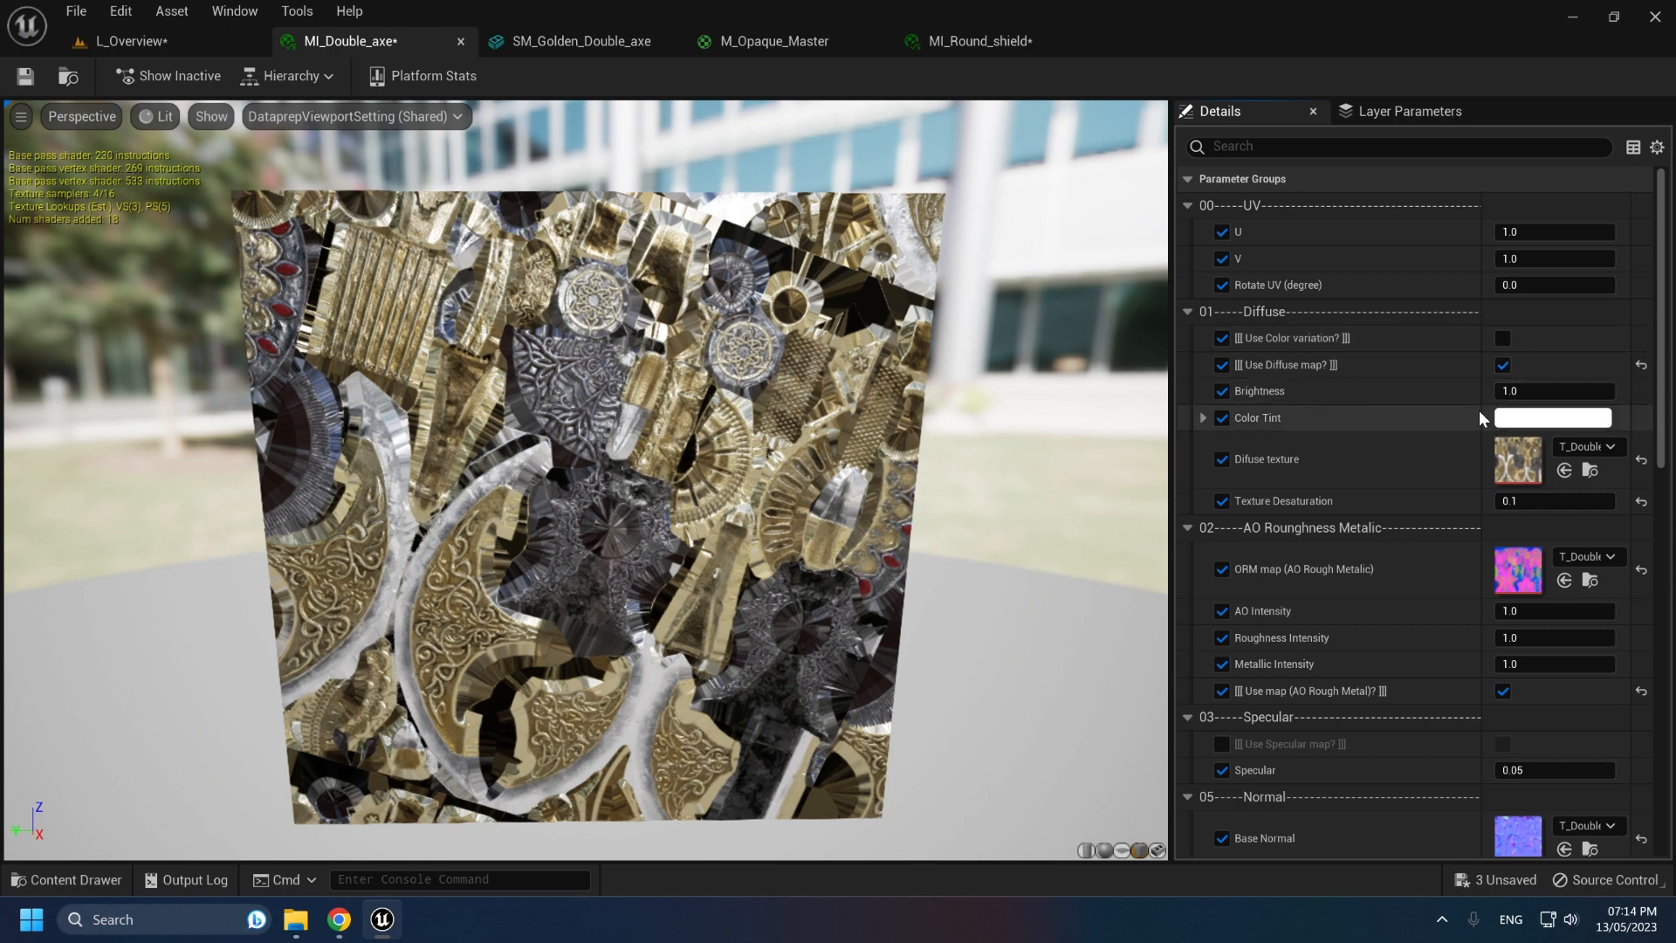
Step: Try diffuse Brightness values of 3.0 and 0.5 on the MI_Double_axe material
{"action": "left_click", "coordinate": [1533, 391]}
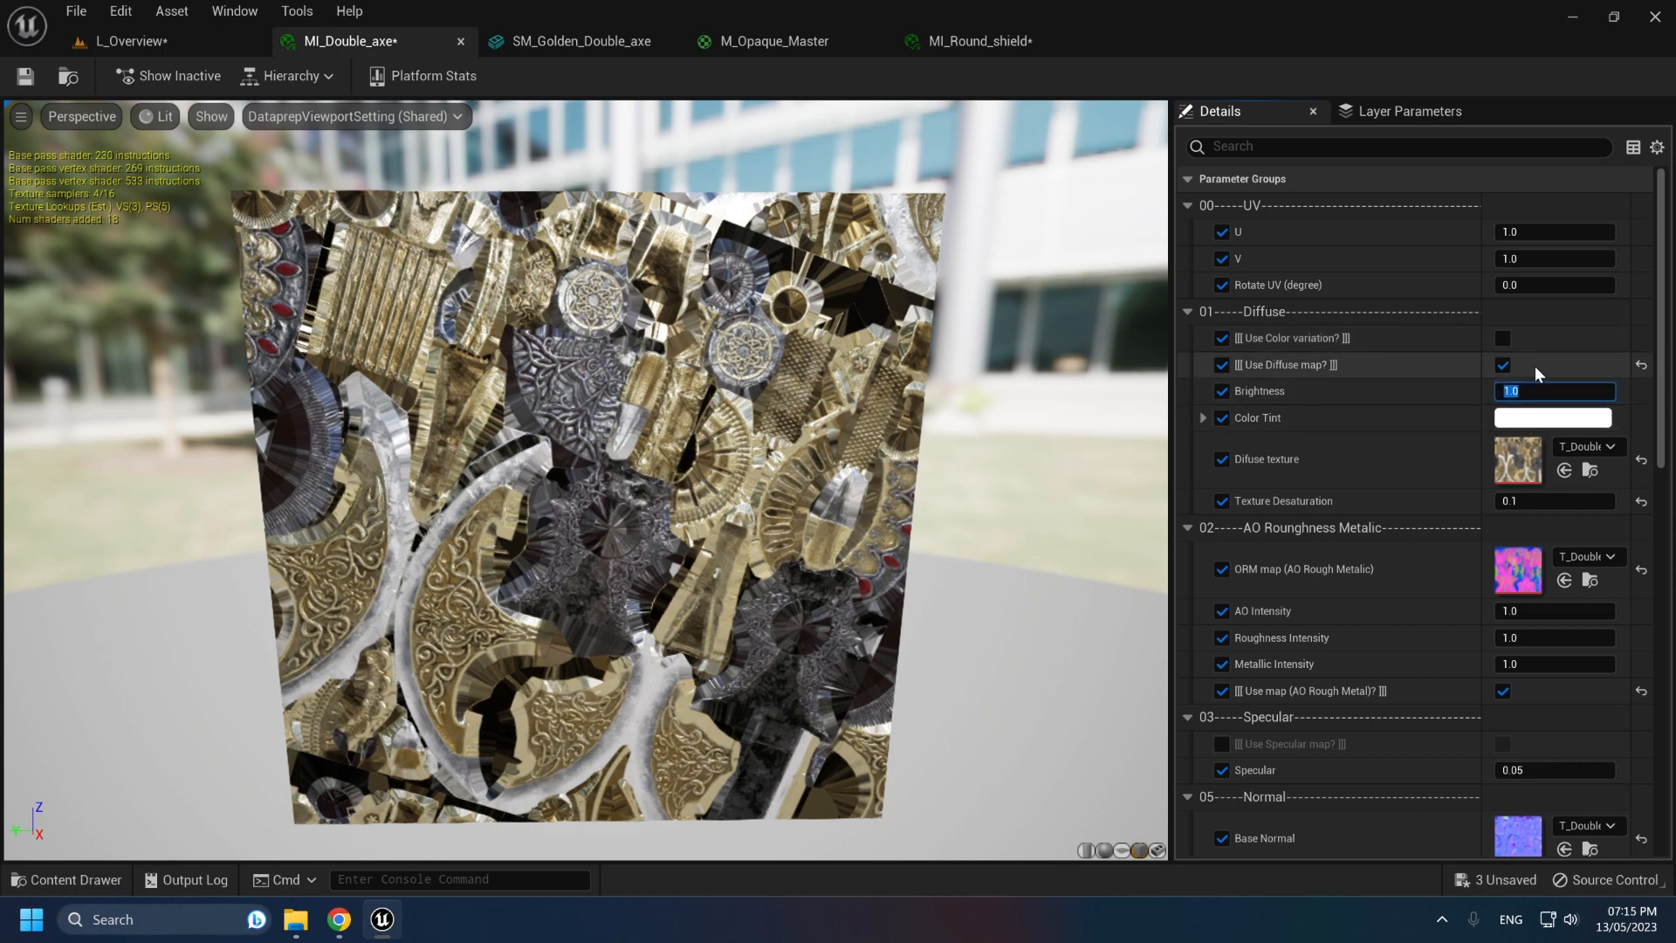
{"action": "type", "text": "1"}
{"action": "key", "text": "Return"}
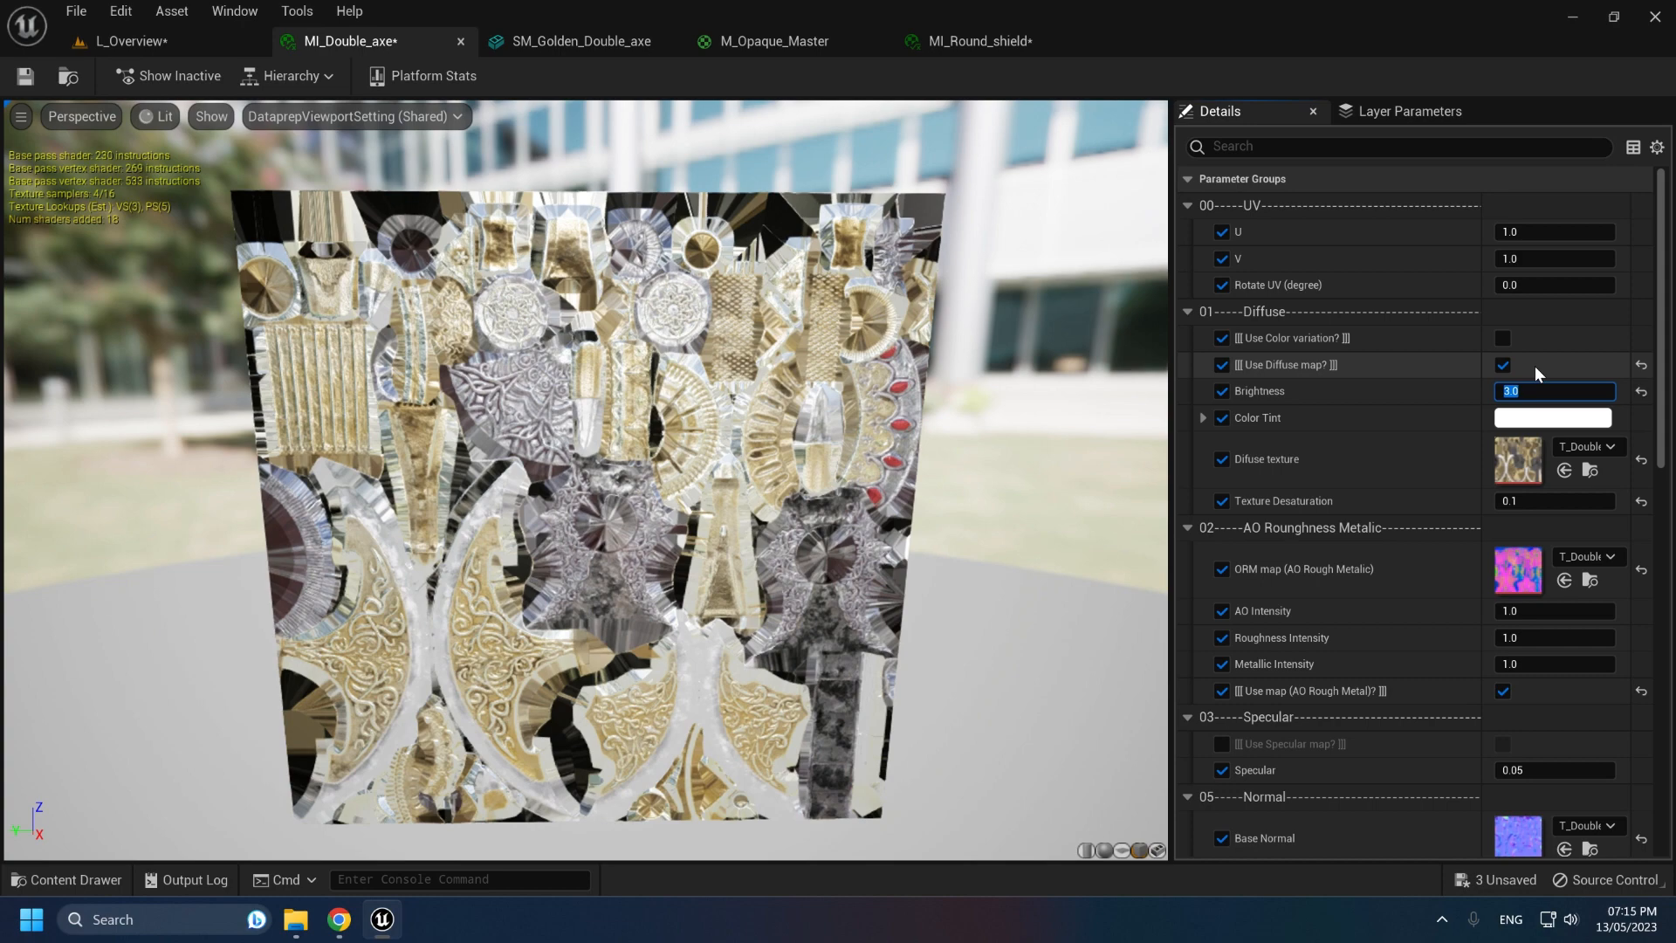
{"action": "type", "text": "0.5"}
{"action": "key", "text": "Return"}
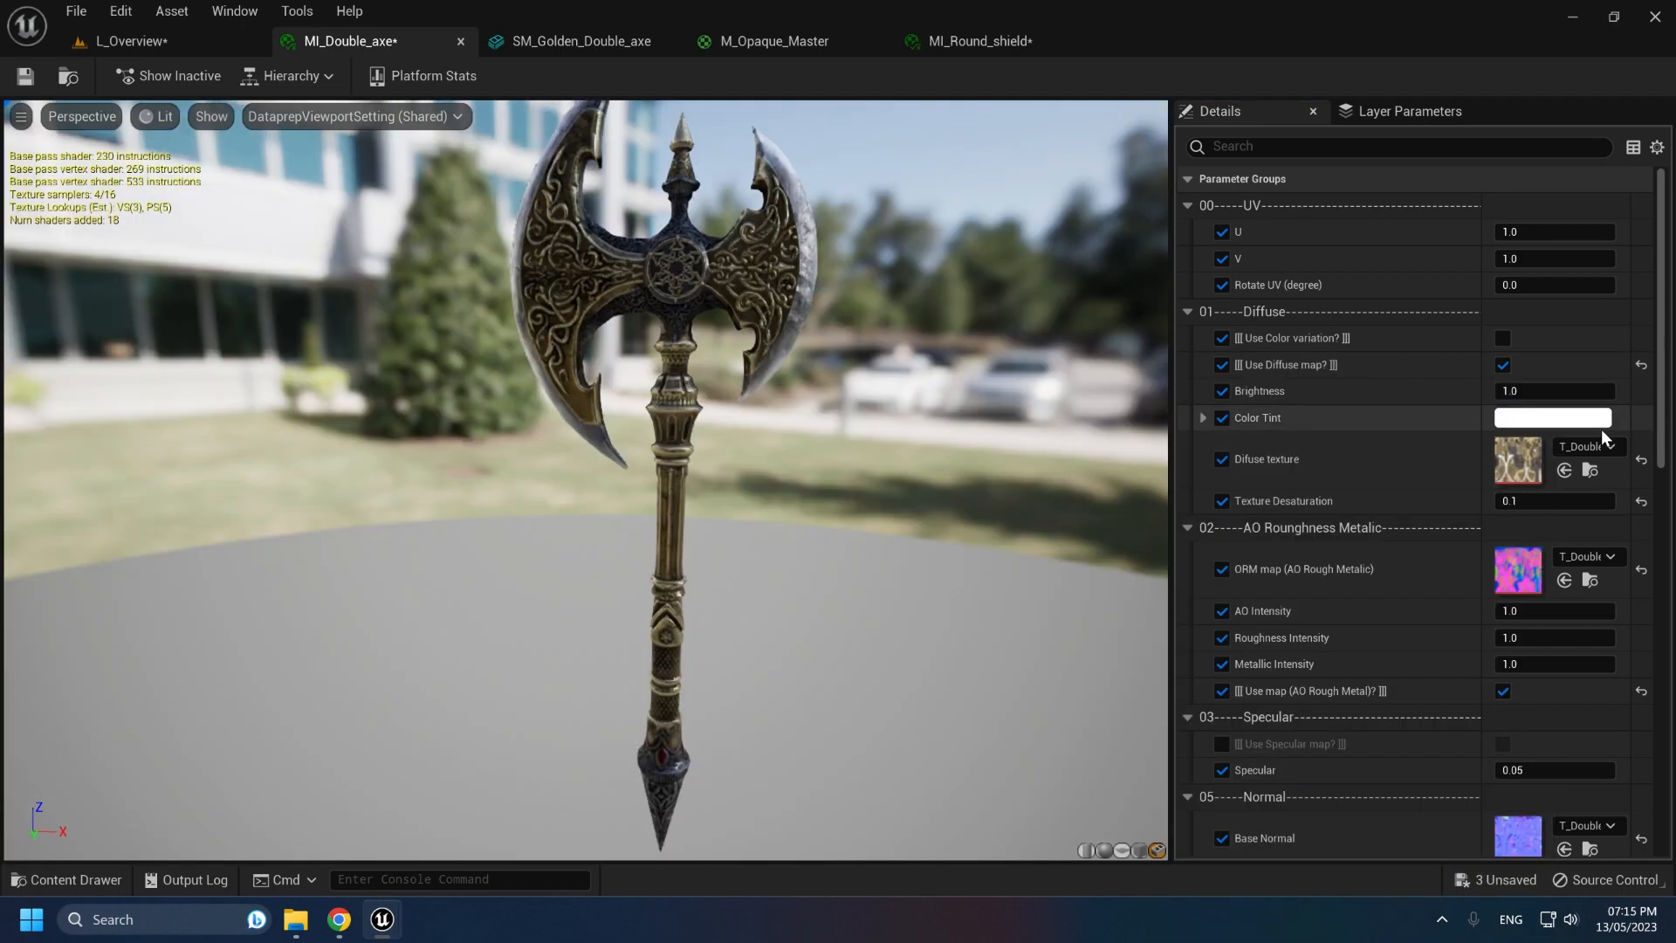
Step: Try a pale cyan-green Color Tint on the axe material and cancel the color change
{"action": "left_click", "coordinate": [1601, 423]}
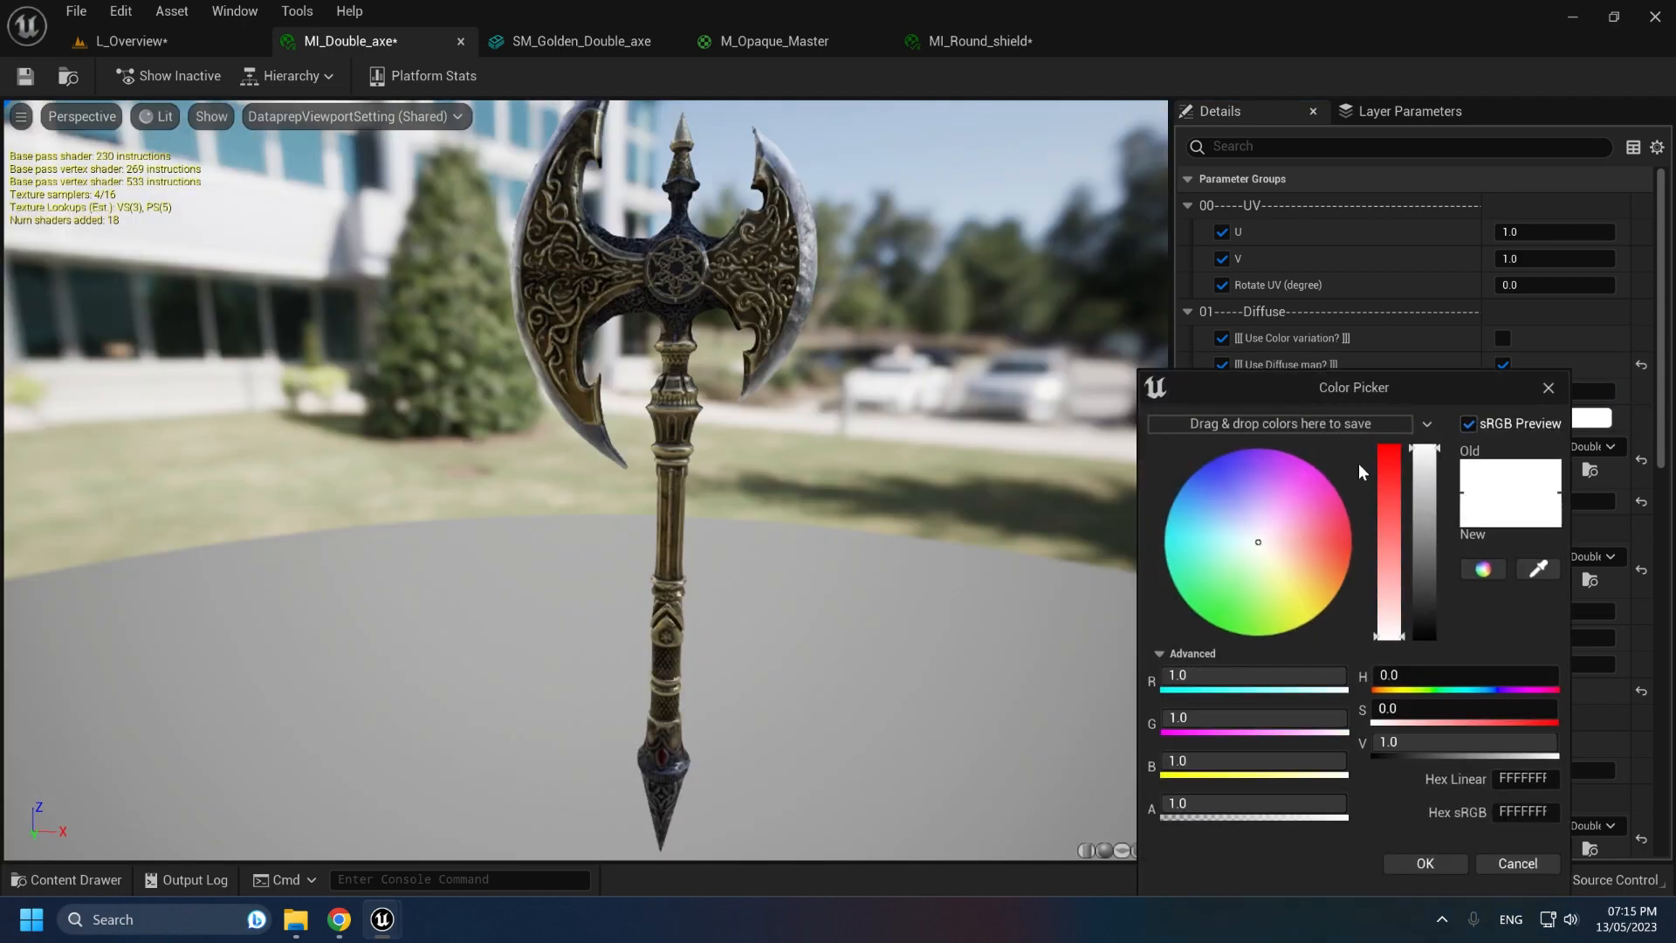
{"action": "left_click_drag", "start_coordinate": [1292, 524], "coordinate": [1240, 547]}
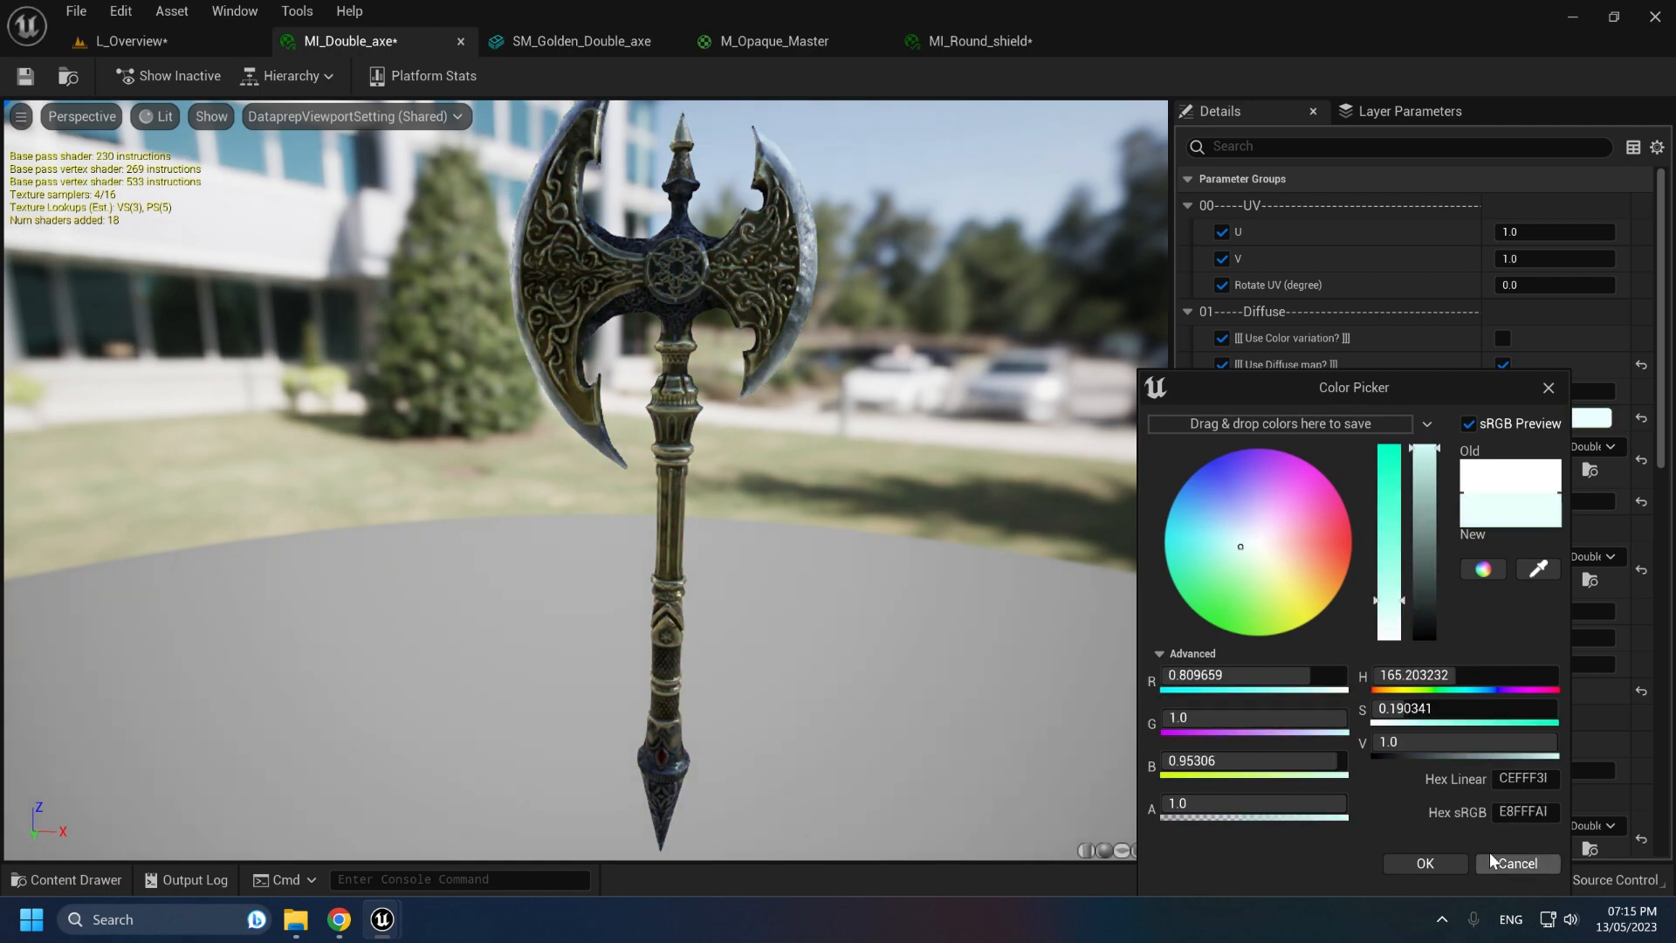
{"action": "left_click", "coordinate": [1516, 862]}
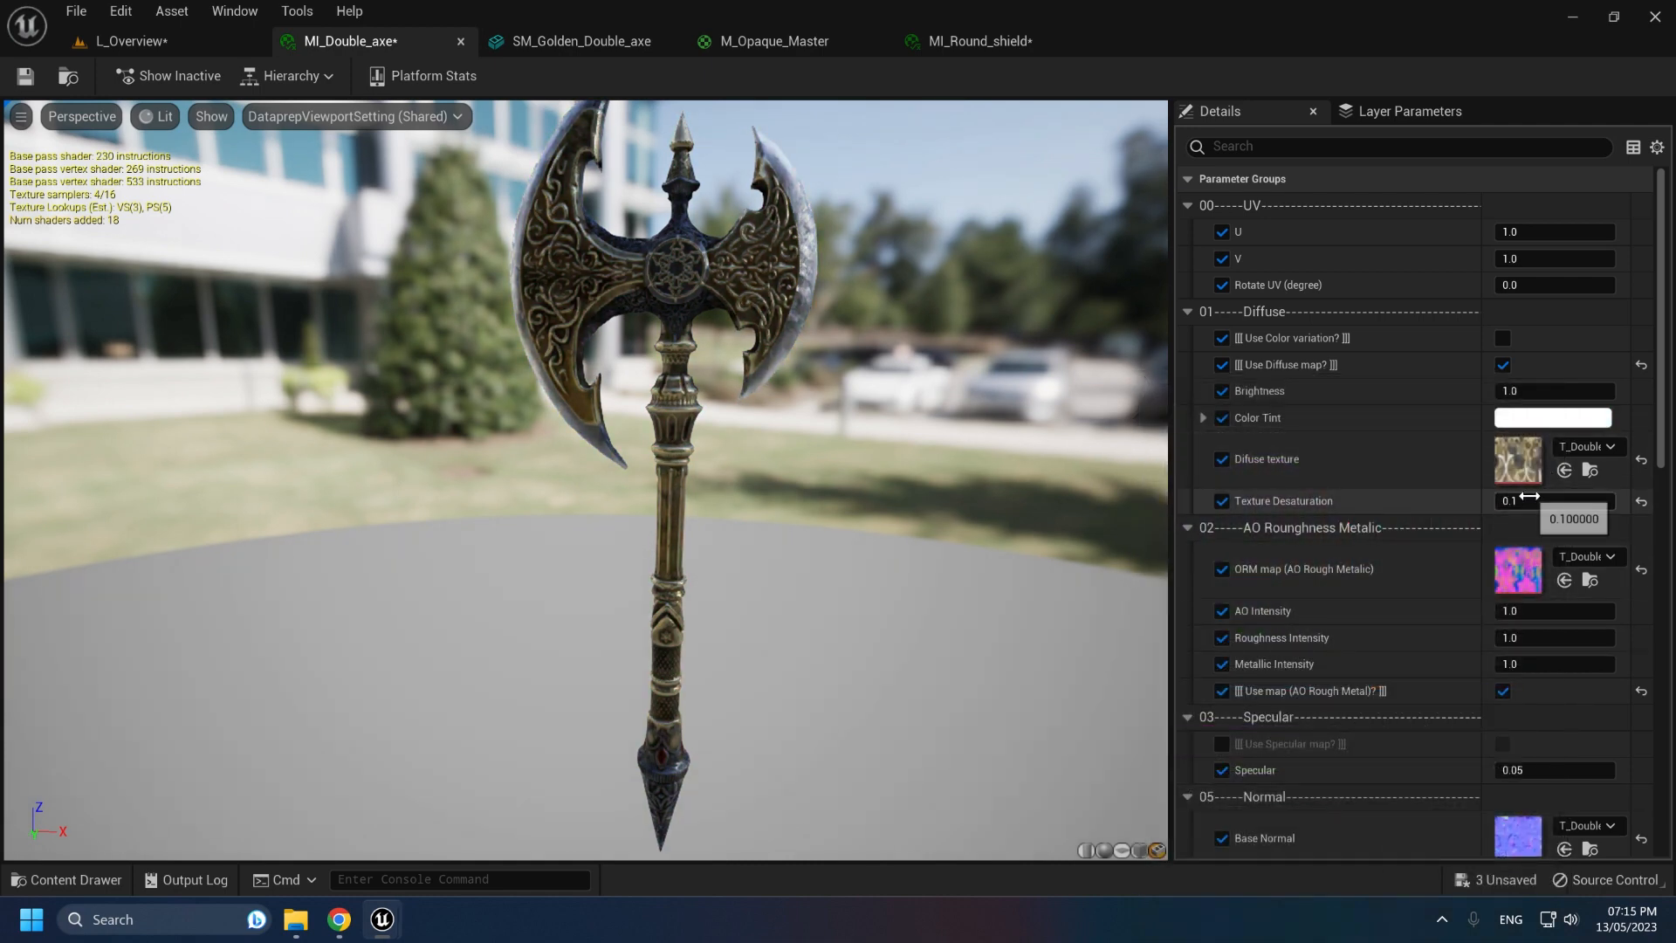
Step: Try Texture Desaturation at 1.0 together with a different Color Tint, cancelling the tint and returning desaturation to 0.1
{"action": "left_click", "coordinate": [1528, 501]}
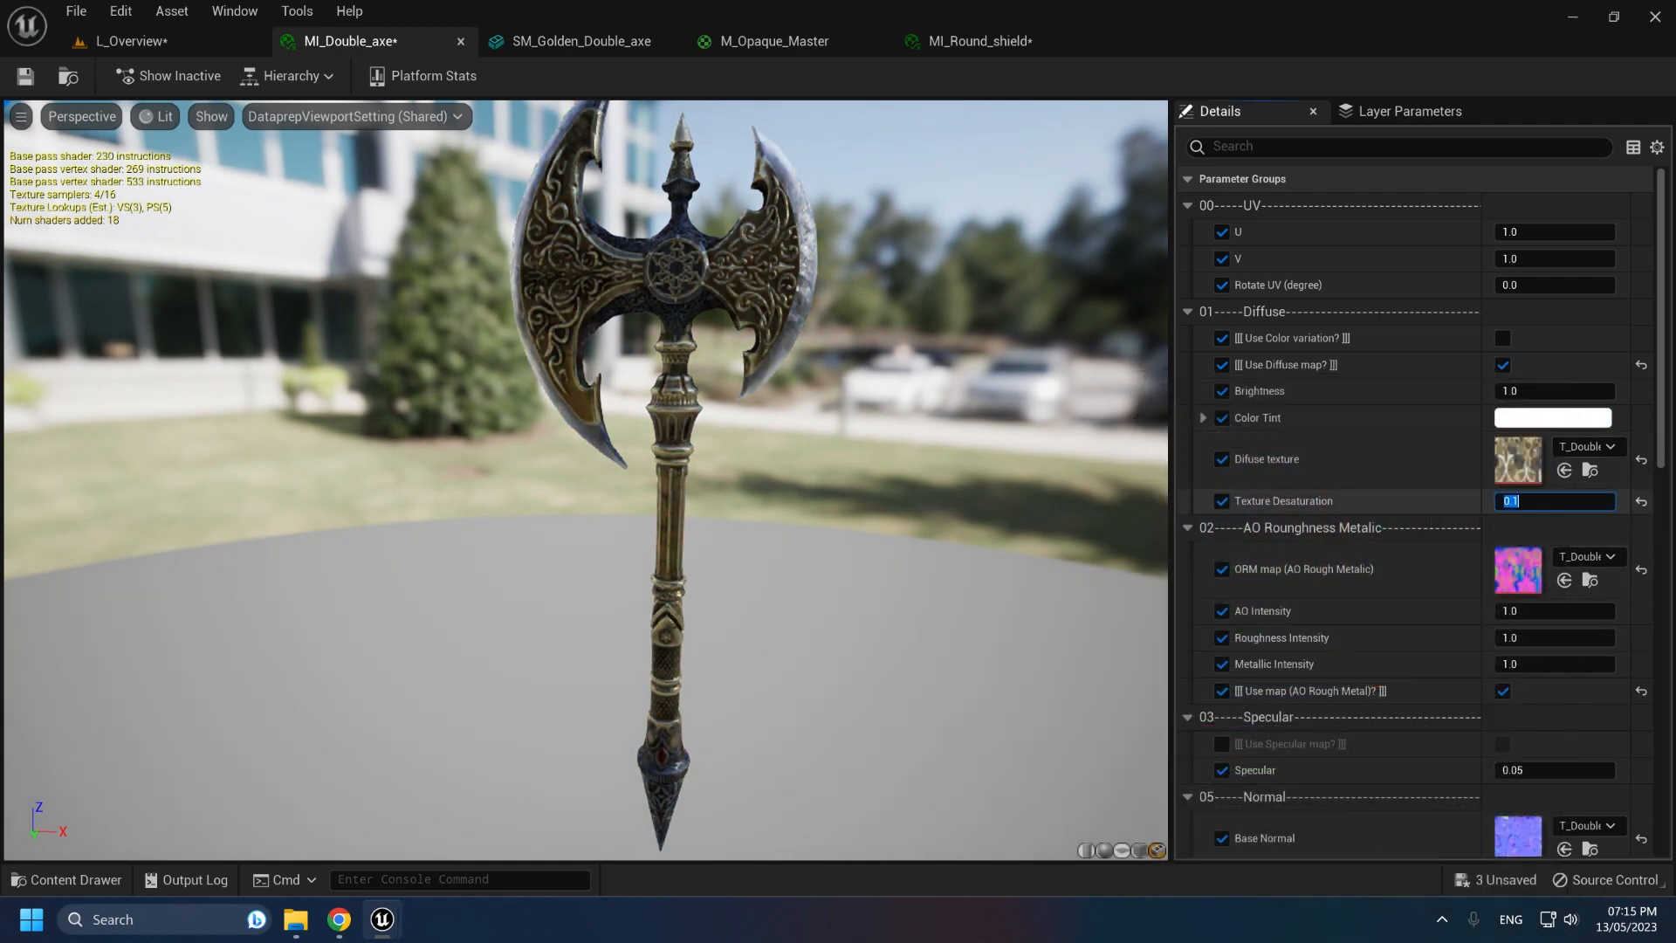
{"action": "type", "text": "1"}
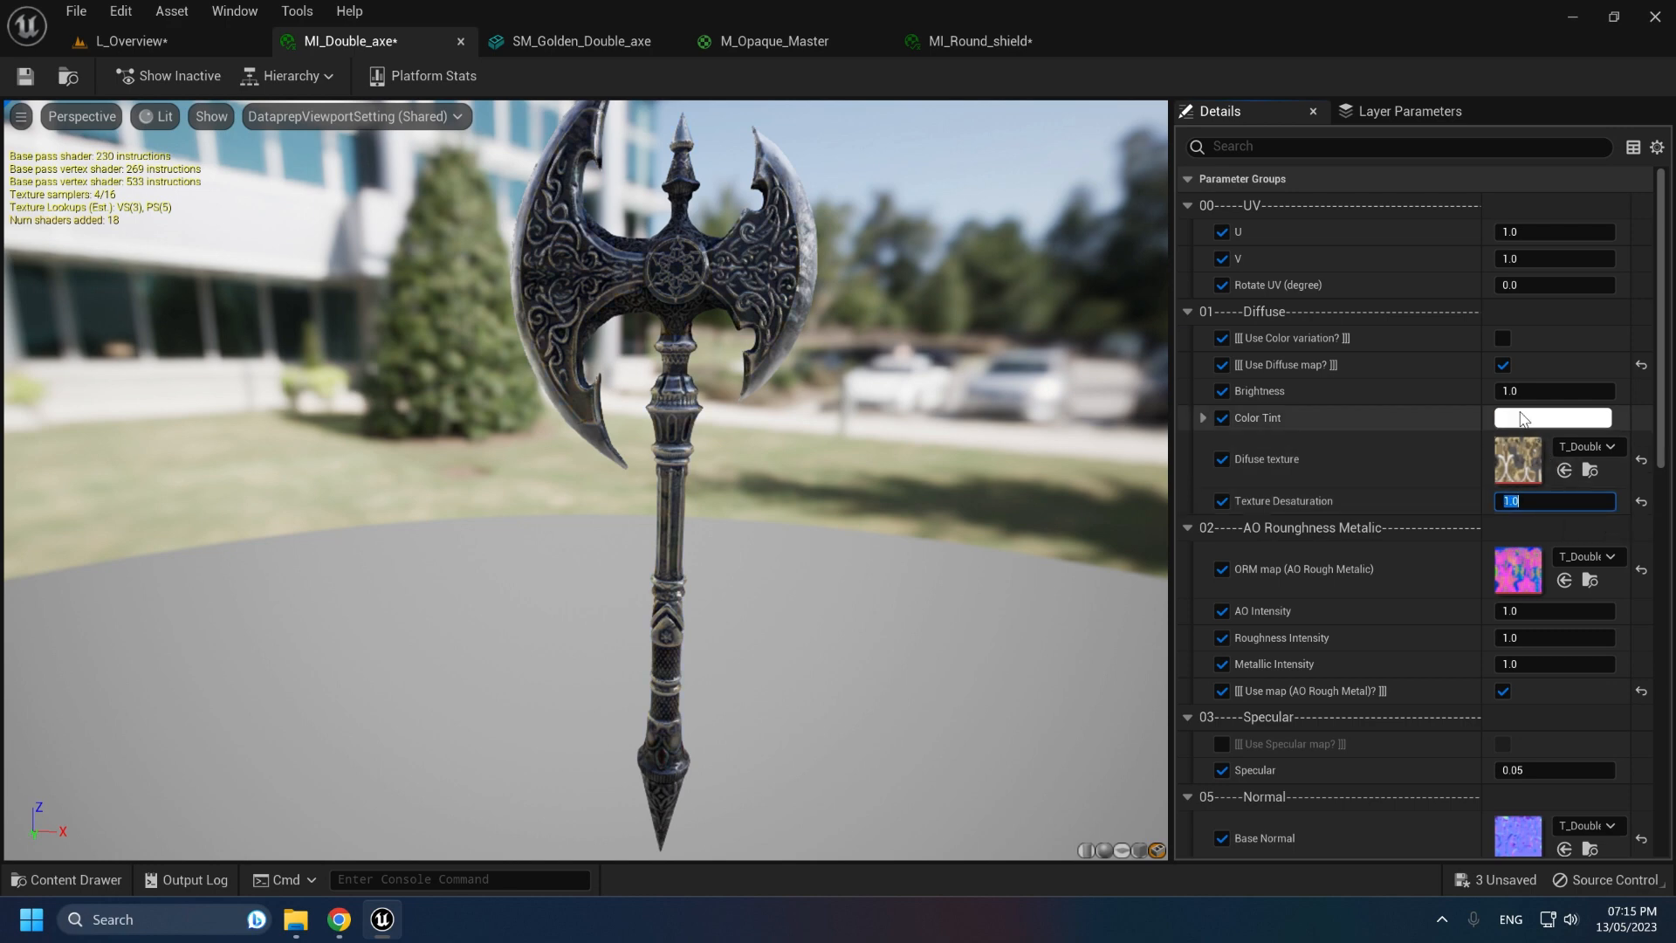
{"action": "left_click", "coordinate": [1553, 417]}
{"action": "left_click_drag", "start_coordinate": [1269, 515], "coordinate": [1185, 559]}
{"action": "left_click", "coordinate": [1470, 862]}
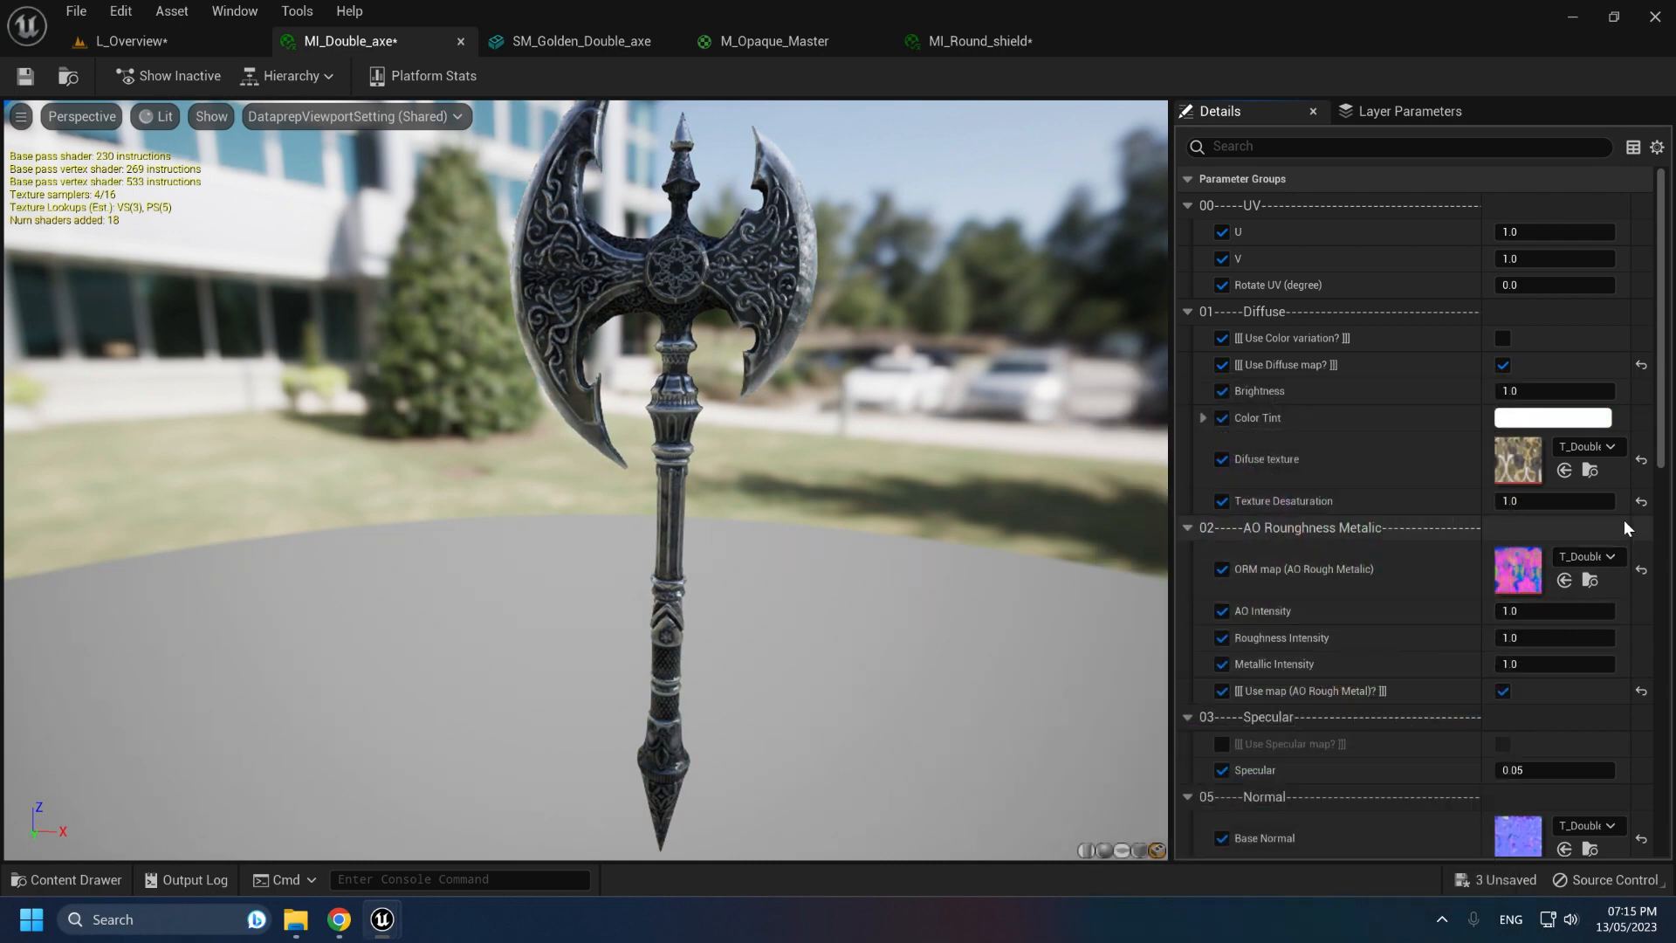
{"action": "left_click", "coordinate": [1572, 505]}
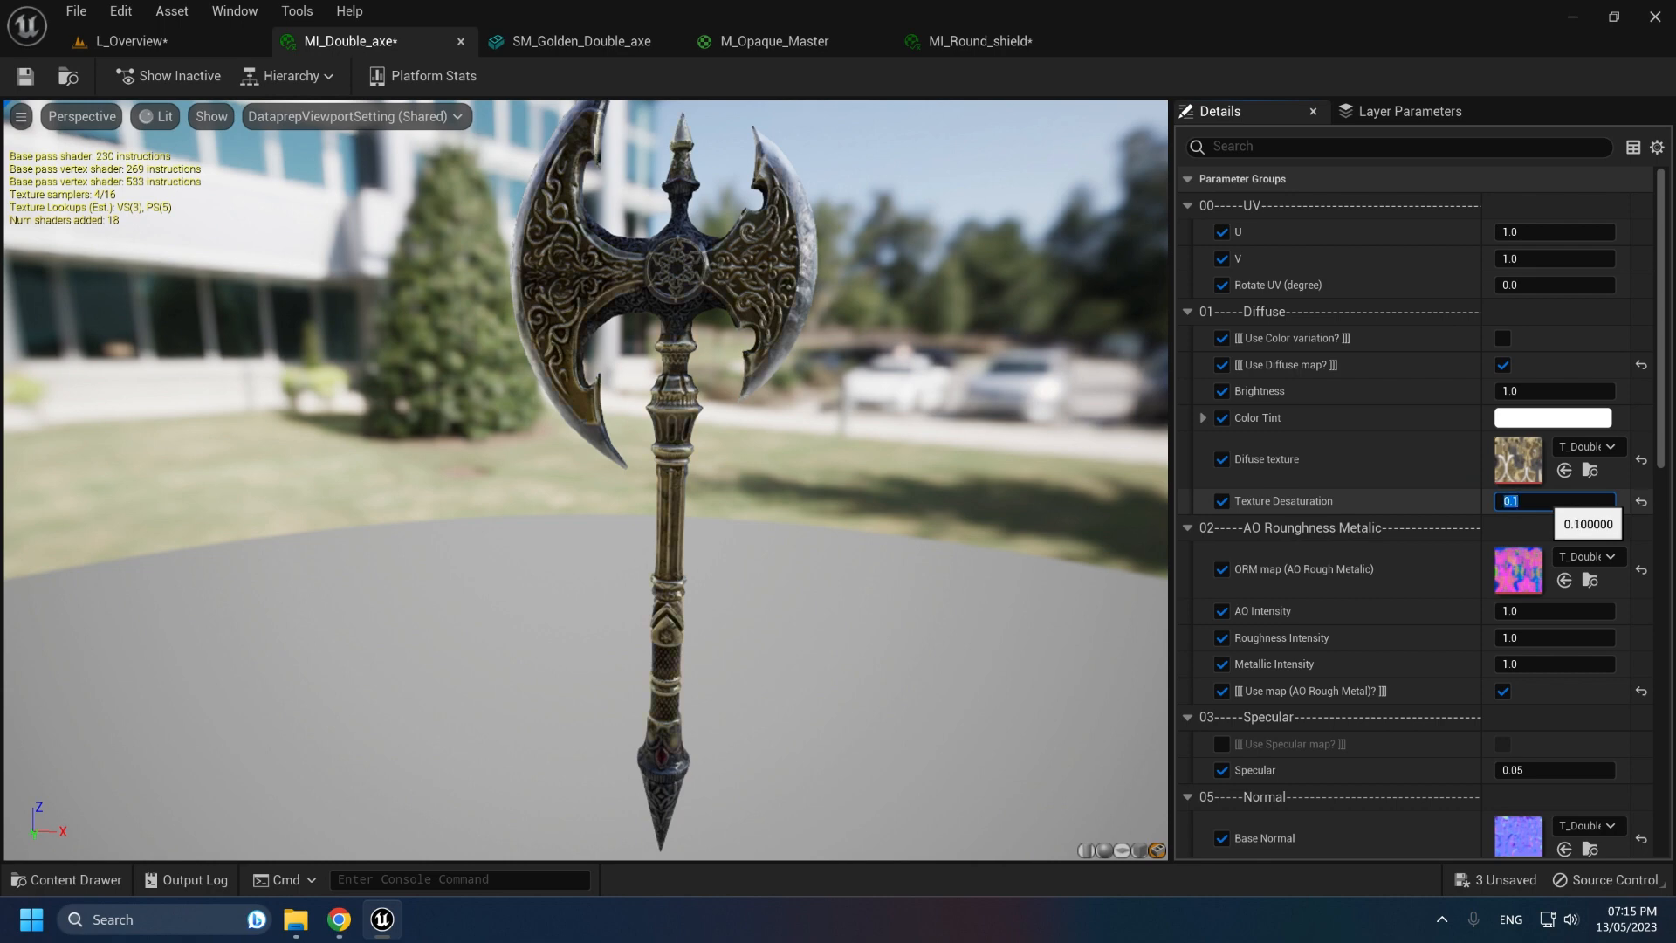
Step: Try AO Intensity values of 0.5 and 2 on the axe material and return it to 1.0
{"action": "scroll", "coordinate": [1290, 569], "scroll_direction": "down", "scroll_amount": 3}
{"action": "left_click", "coordinate": [1519, 548]}
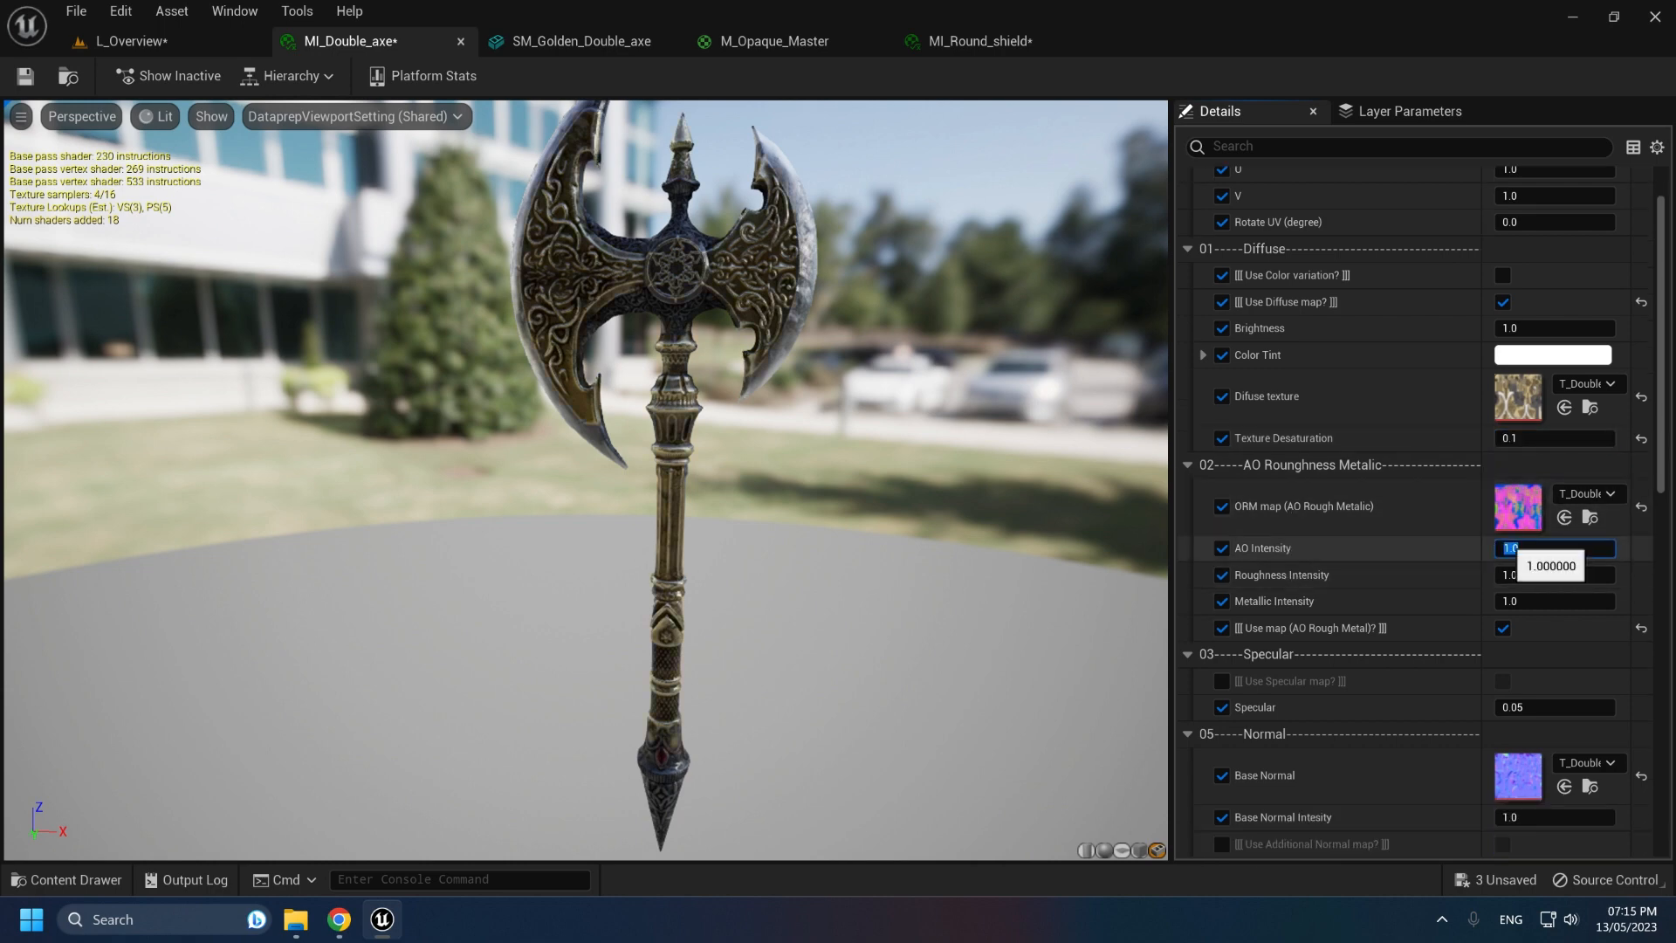
{"action": "type", "text": "0.5"}
{"action": "key", "text": "Return"}
{"action": "type", "text": "2"}
{"action": "key", "text": "Return"}
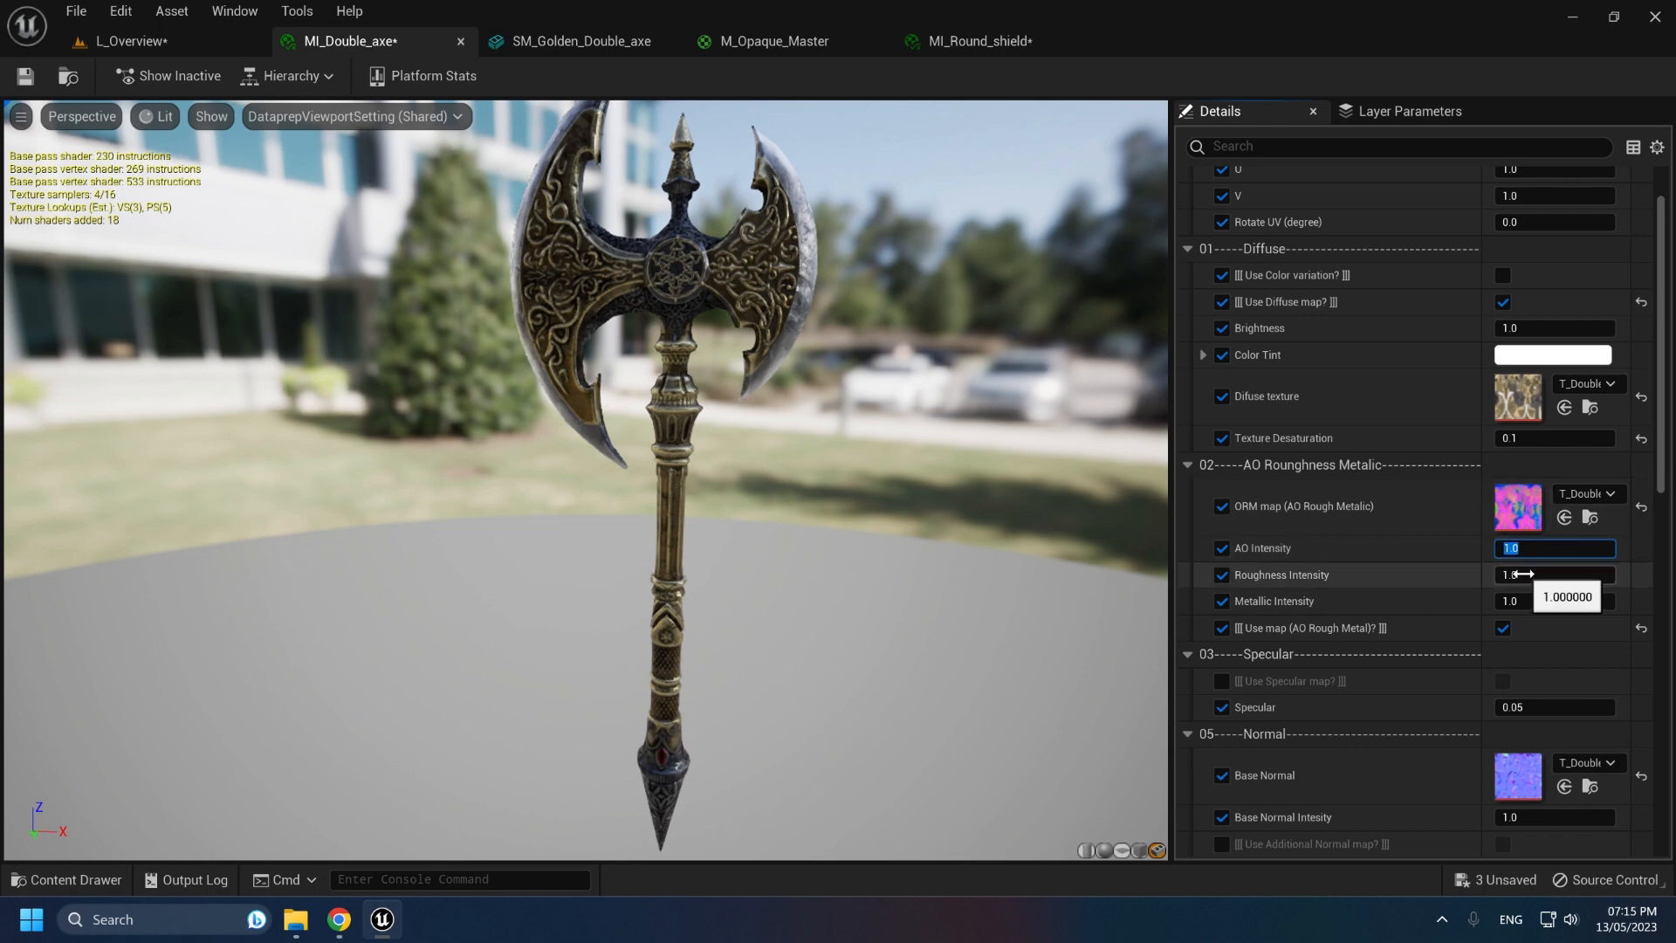
Step: Try Roughness Intensity at 0.1 on the axe material and restore it to 1.0
{"action": "left_click", "coordinate": [1523, 575]}
{"action": "type", "text": "0.1"}
{"action": "key", "text": "Return"}
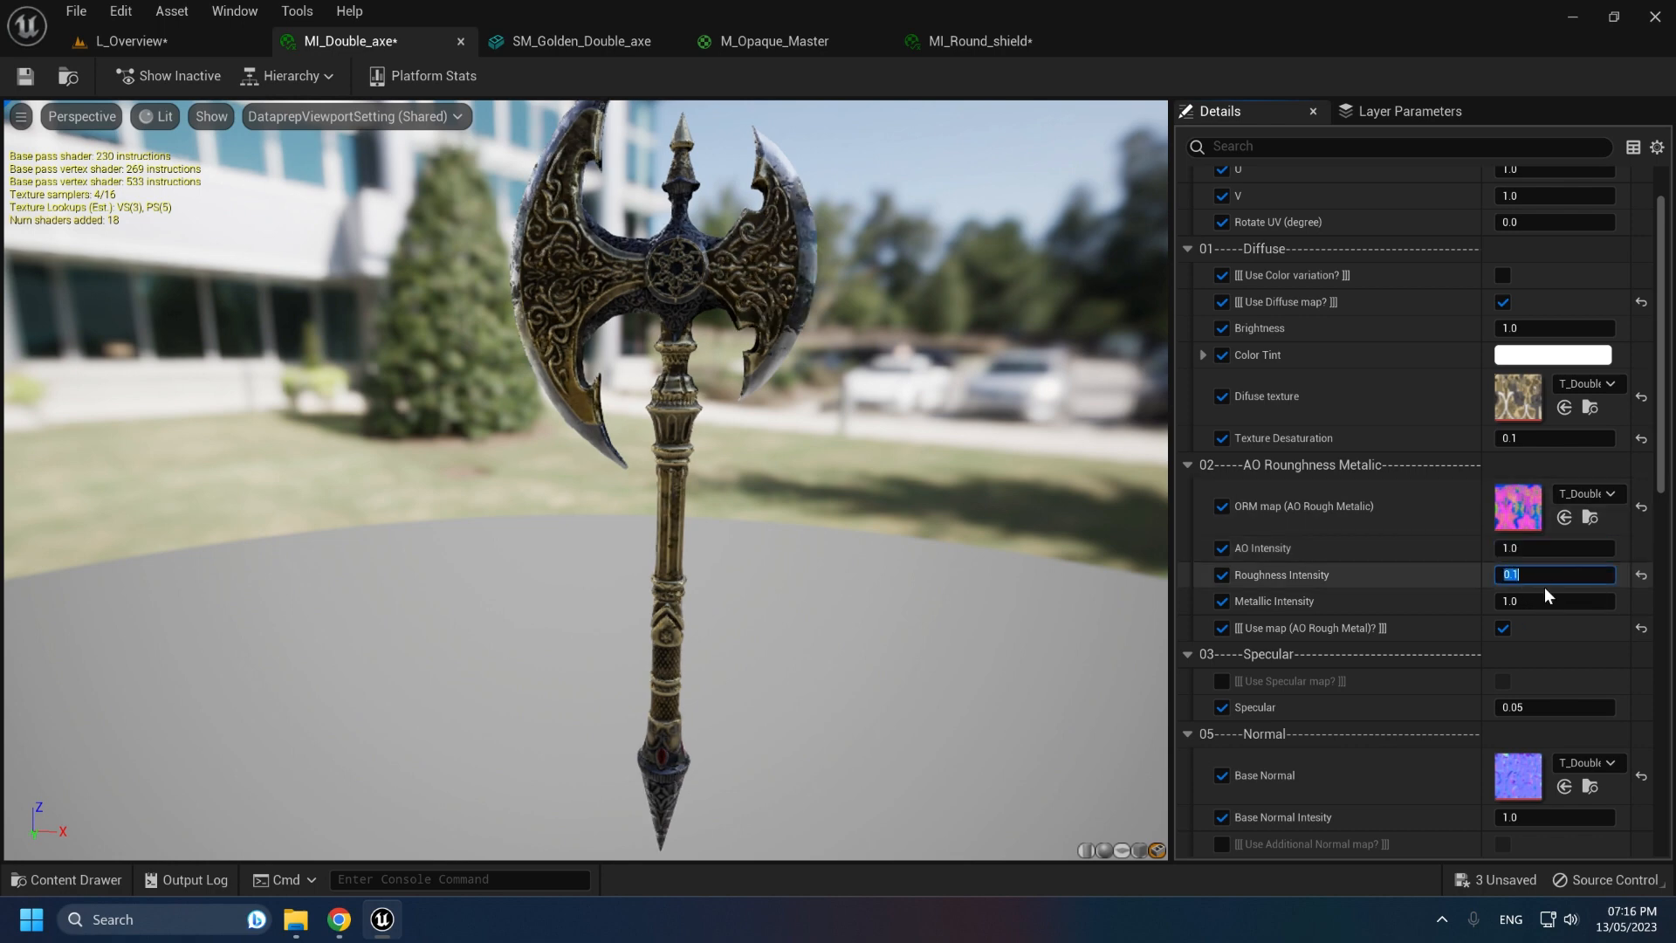
{"action": "type", "text": "1"}
{"action": "key", "text": "Return"}
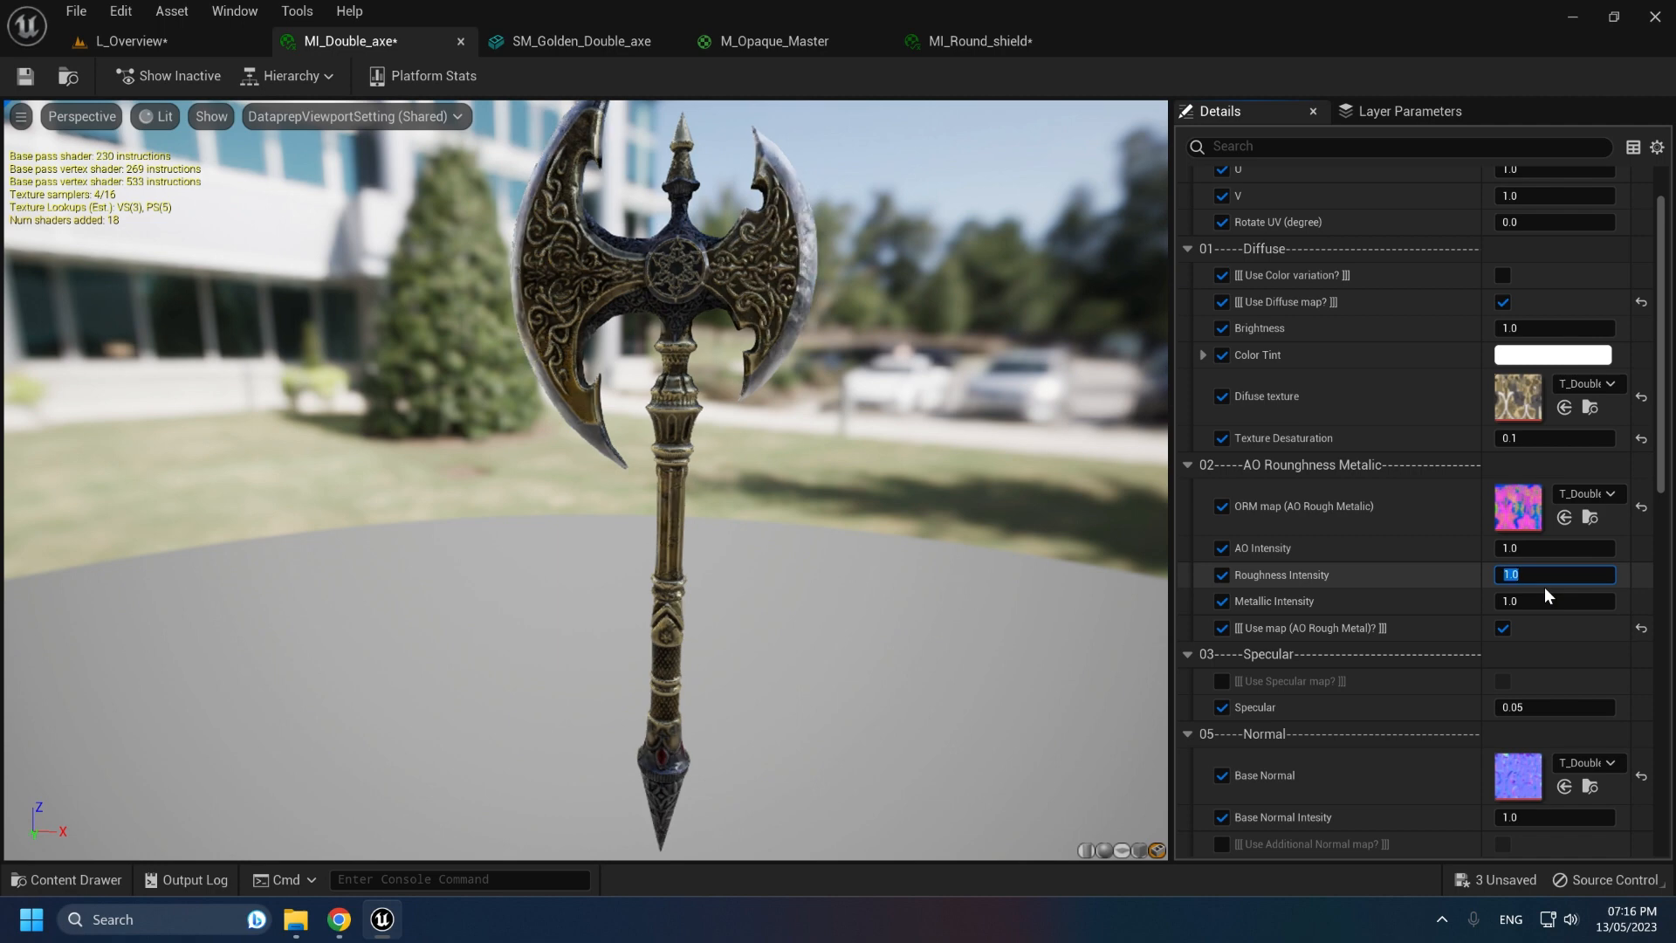
Step: Try Metallic Intensity at 0 on the axe material and restore it to 1.0
{"action": "key", "text": "Tab"}
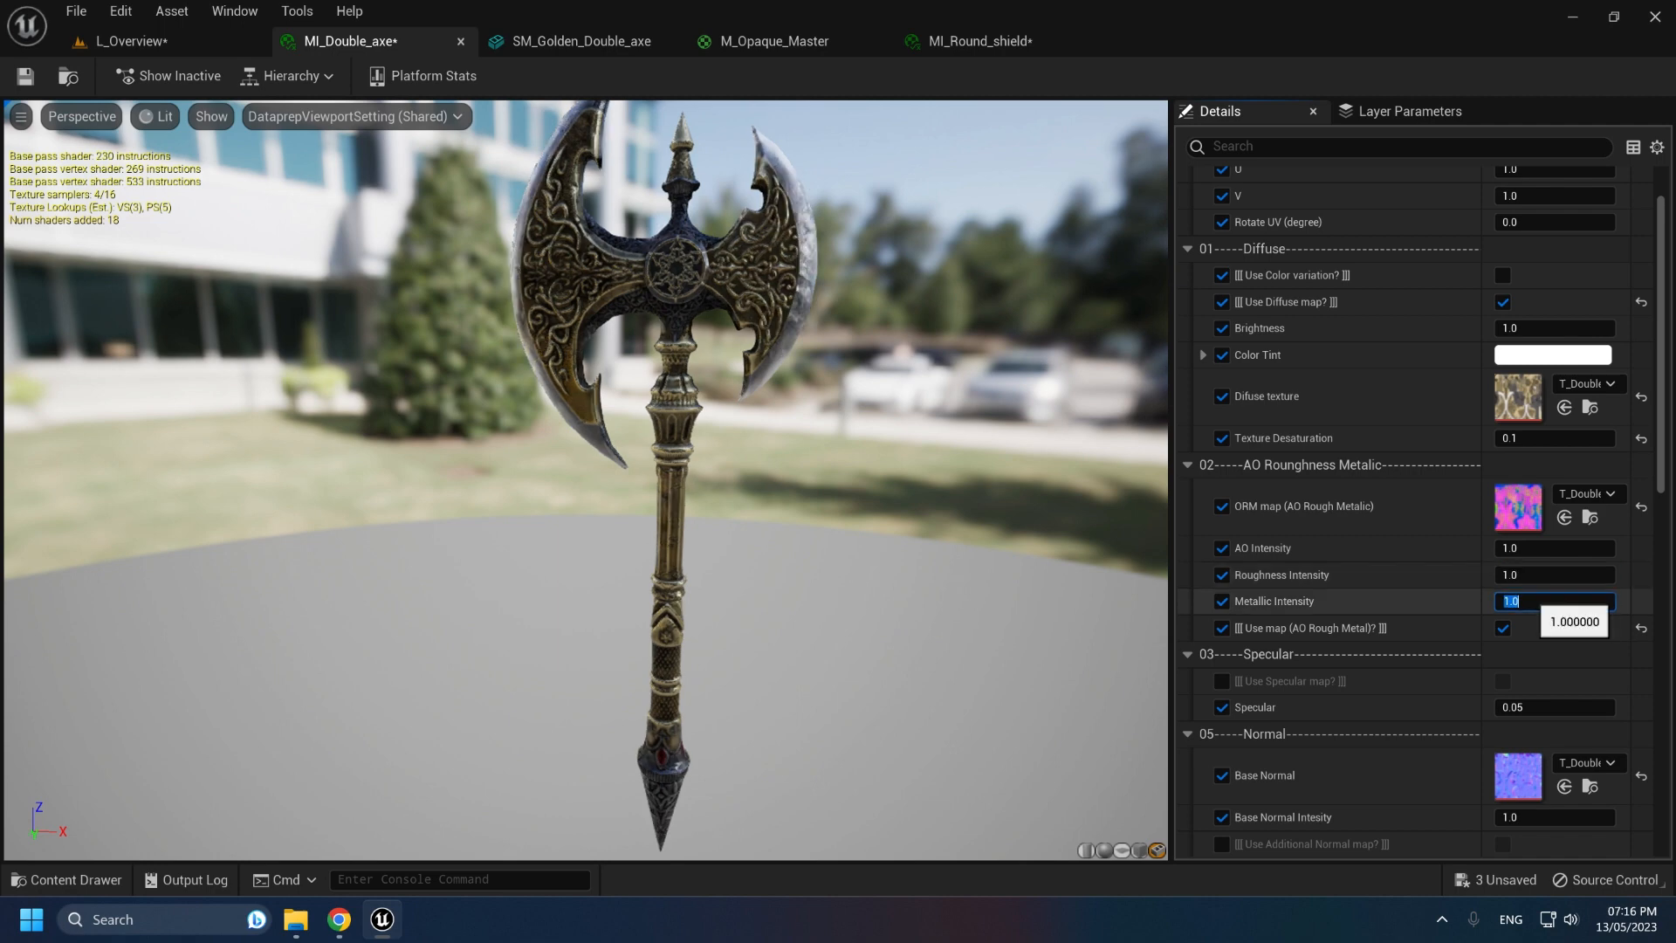
{"action": "key", "text": "Return"}
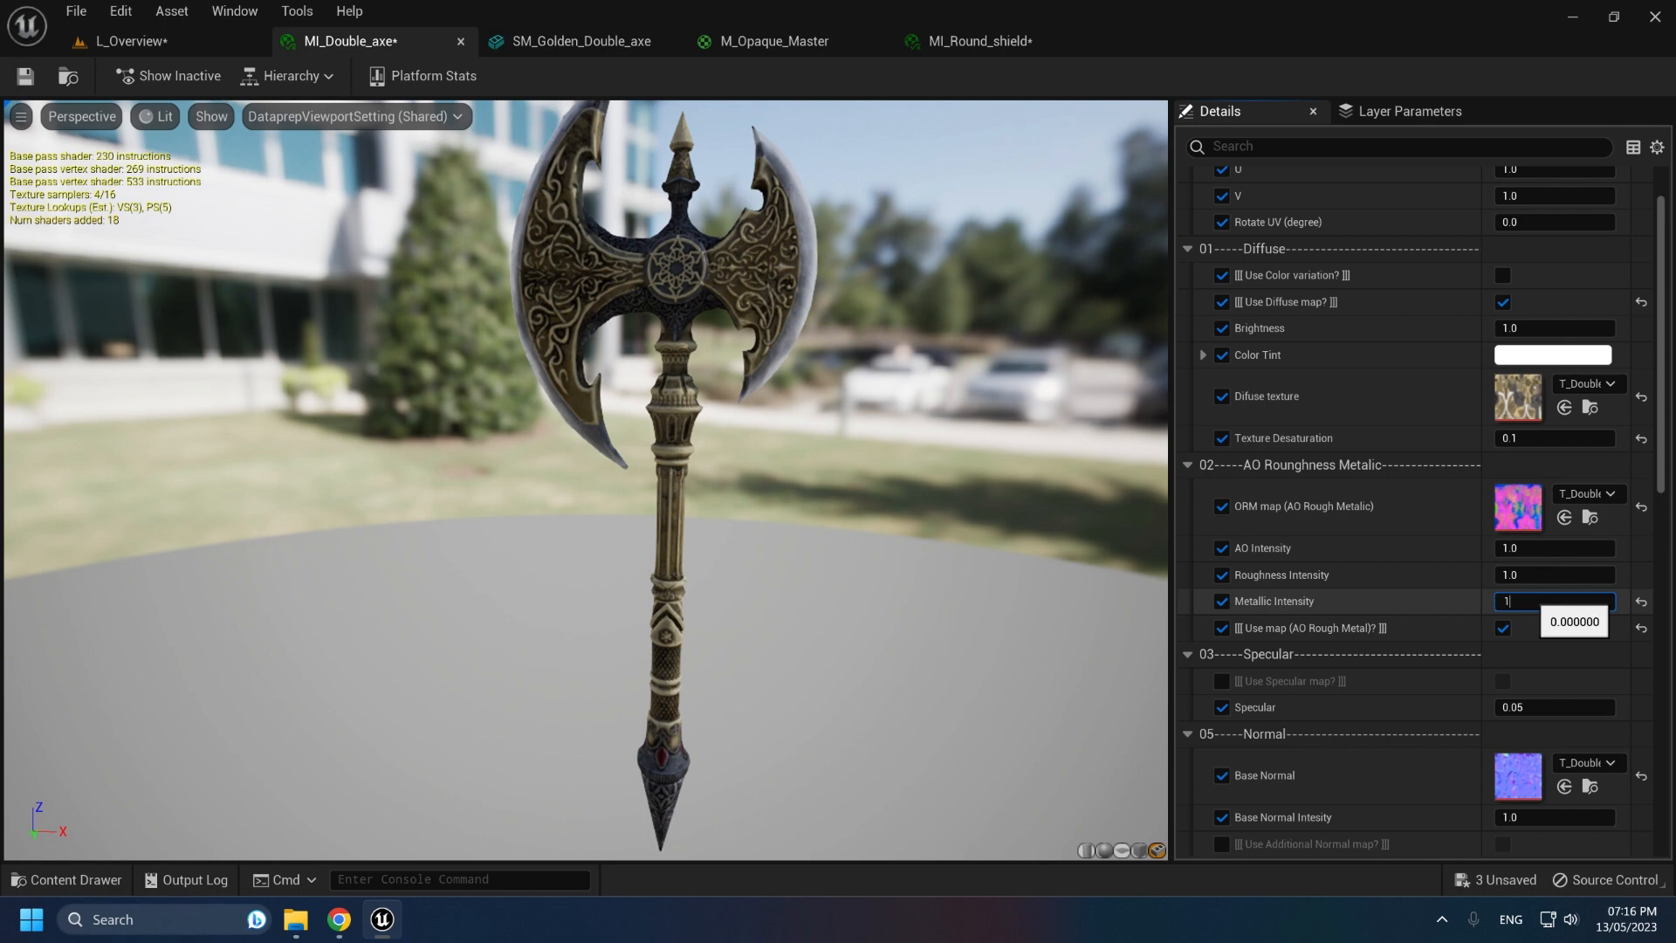
{"action": "key", "text": "Return"}
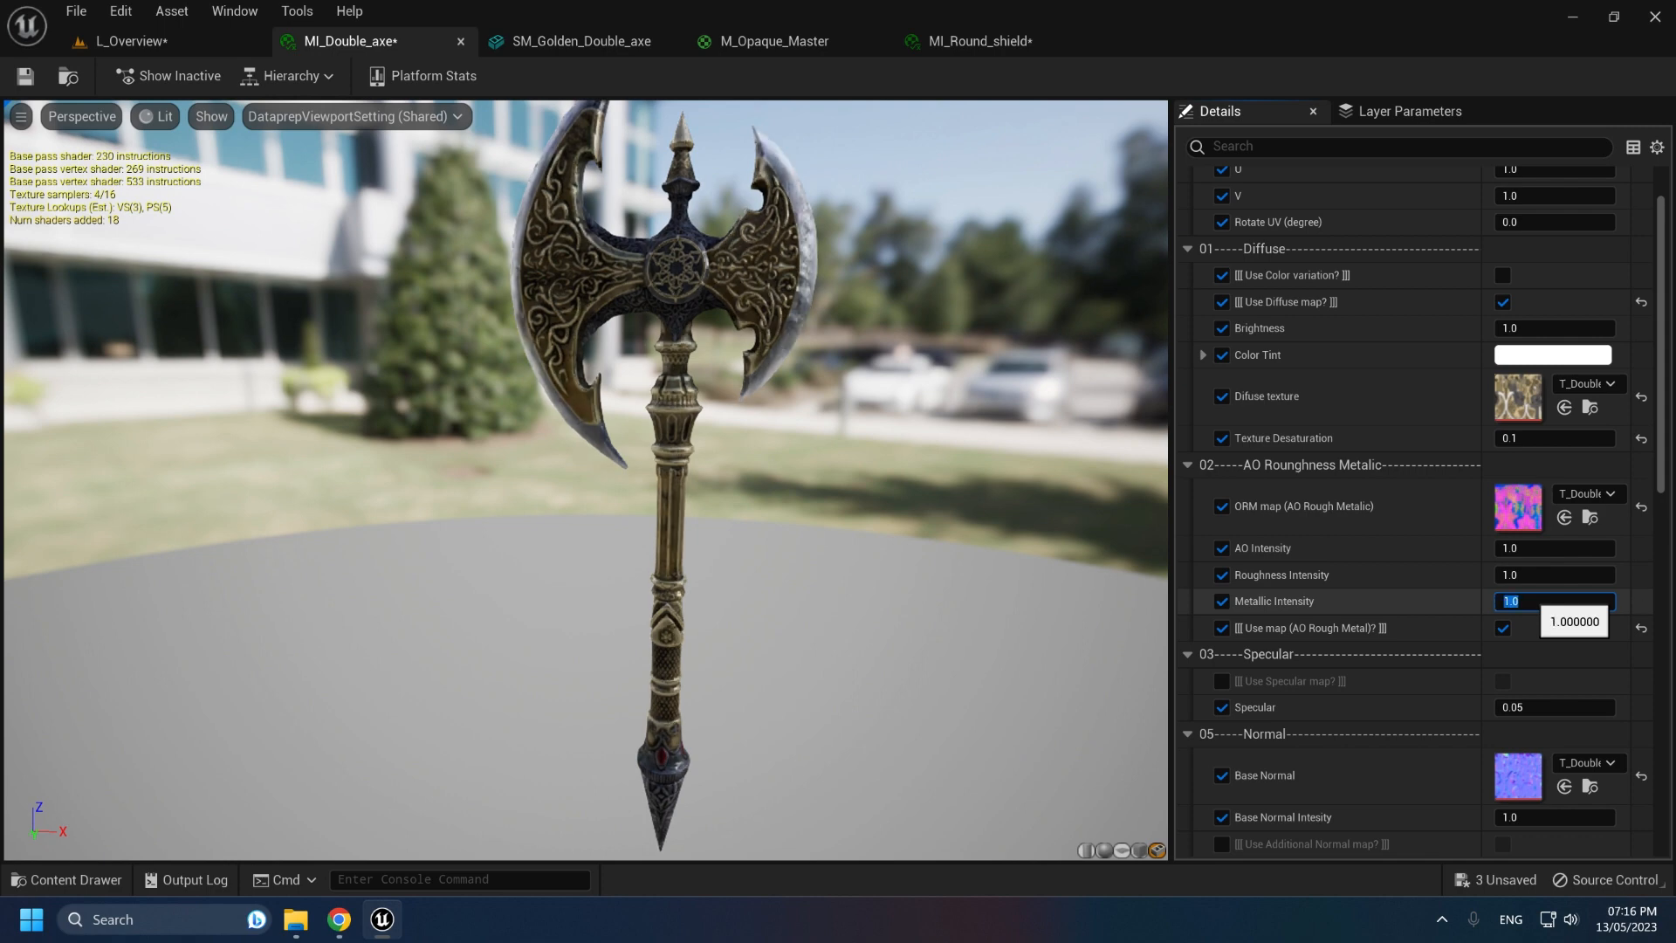
Step: Set the axe material's Specular value to 0.5 and inspect the handle and blade up close
{"action": "left_click", "coordinate": [1427, 564]}
{"action": "scroll", "coordinate": [1427, 568], "scroll_direction": "down", "scroll_amount": 3}
{"action": "scroll", "coordinate": [1302, 537], "scroll_direction": "down", "scroll_amount": 2}
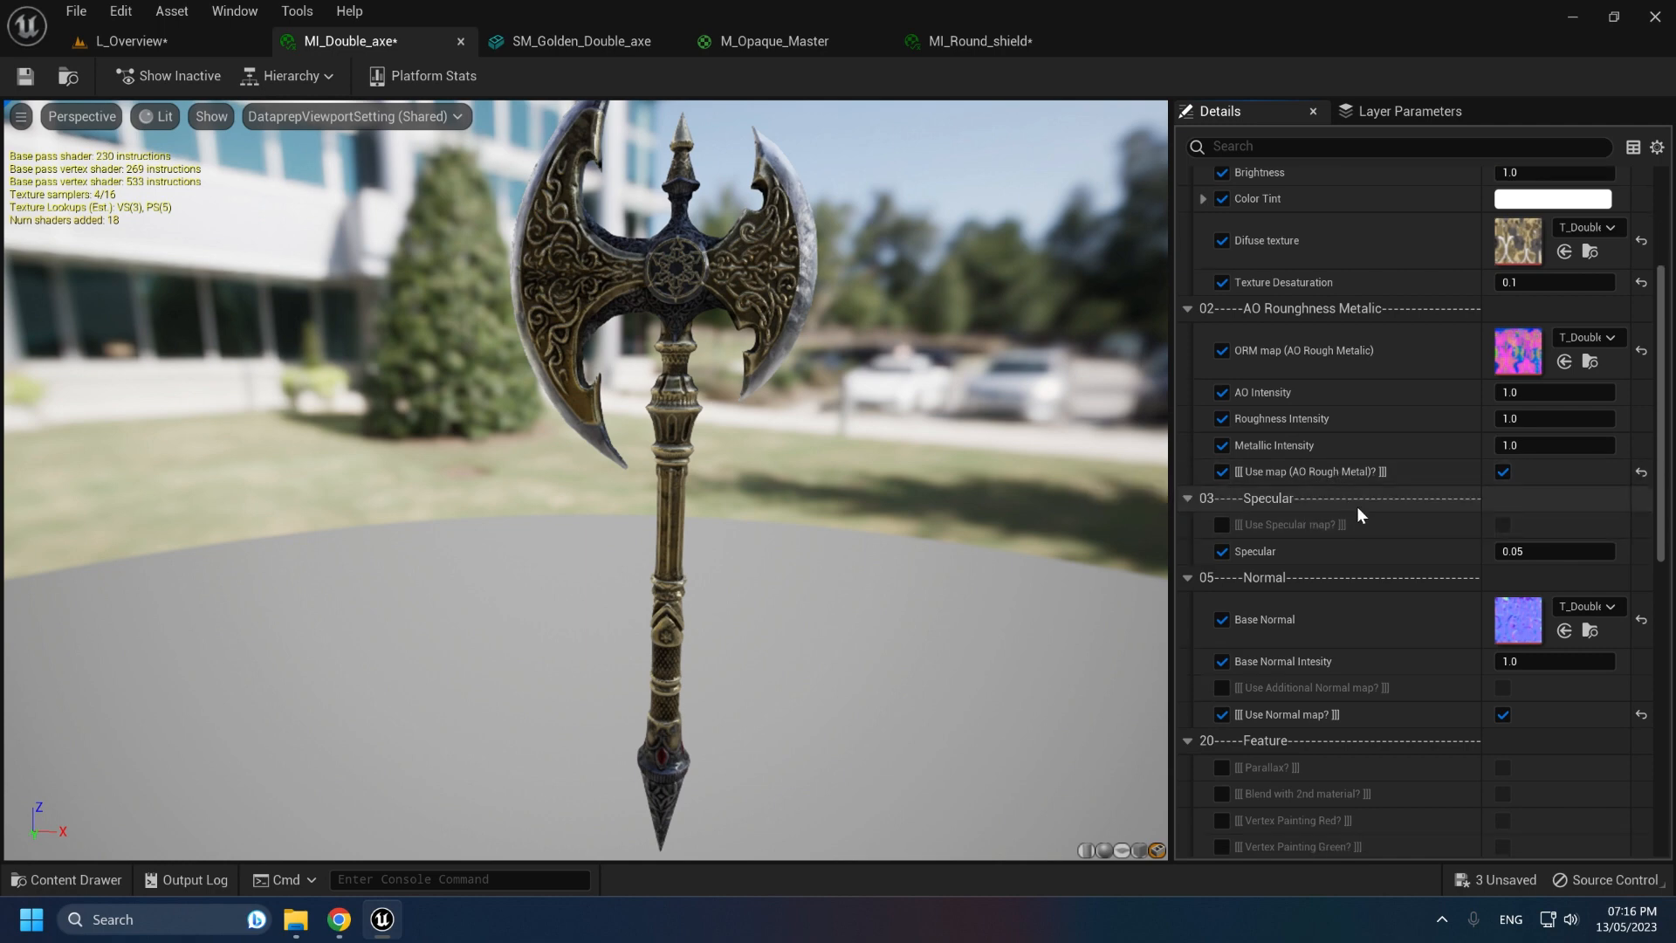
{"action": "scroll", "coordinate": [1386, 517], "scroll_direction": "down", "scroll_amount": 3}
{"action": "scroll", "coordinate": [1336, 432], "scroll_direction": "down", "scroll_amount": 1}
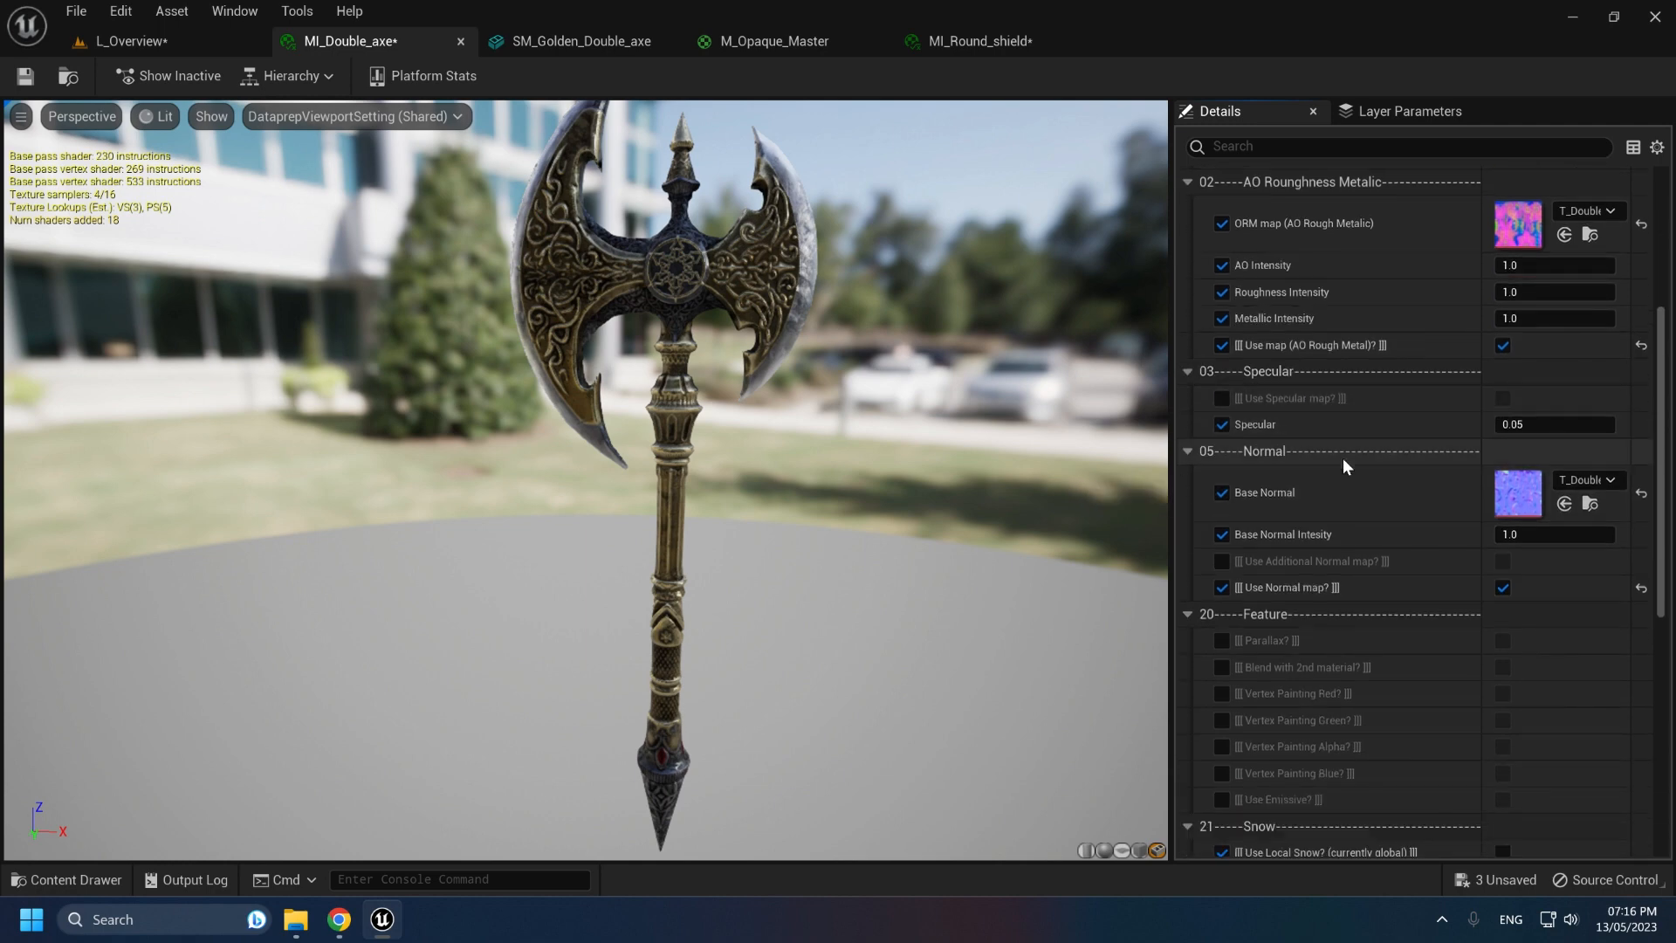
{"action": "left_click", "coordinate": [1536, 424]}
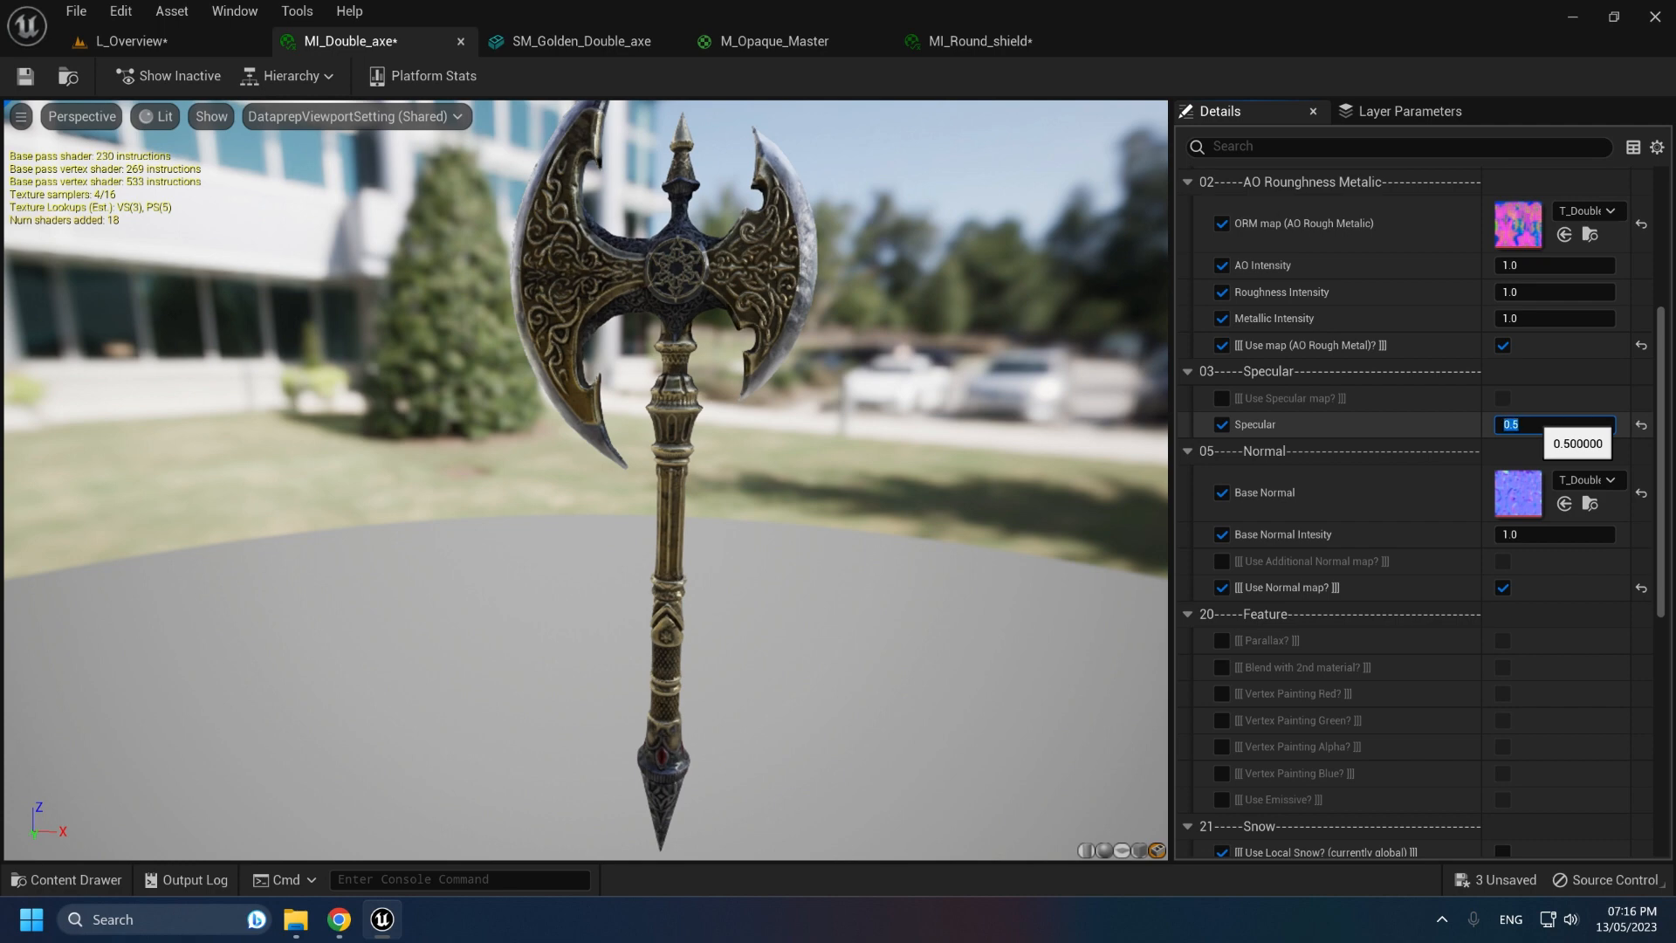
{"action": "right_click_drag", "start_coordinate": [853, 400], "coordinate": [960, 411]}
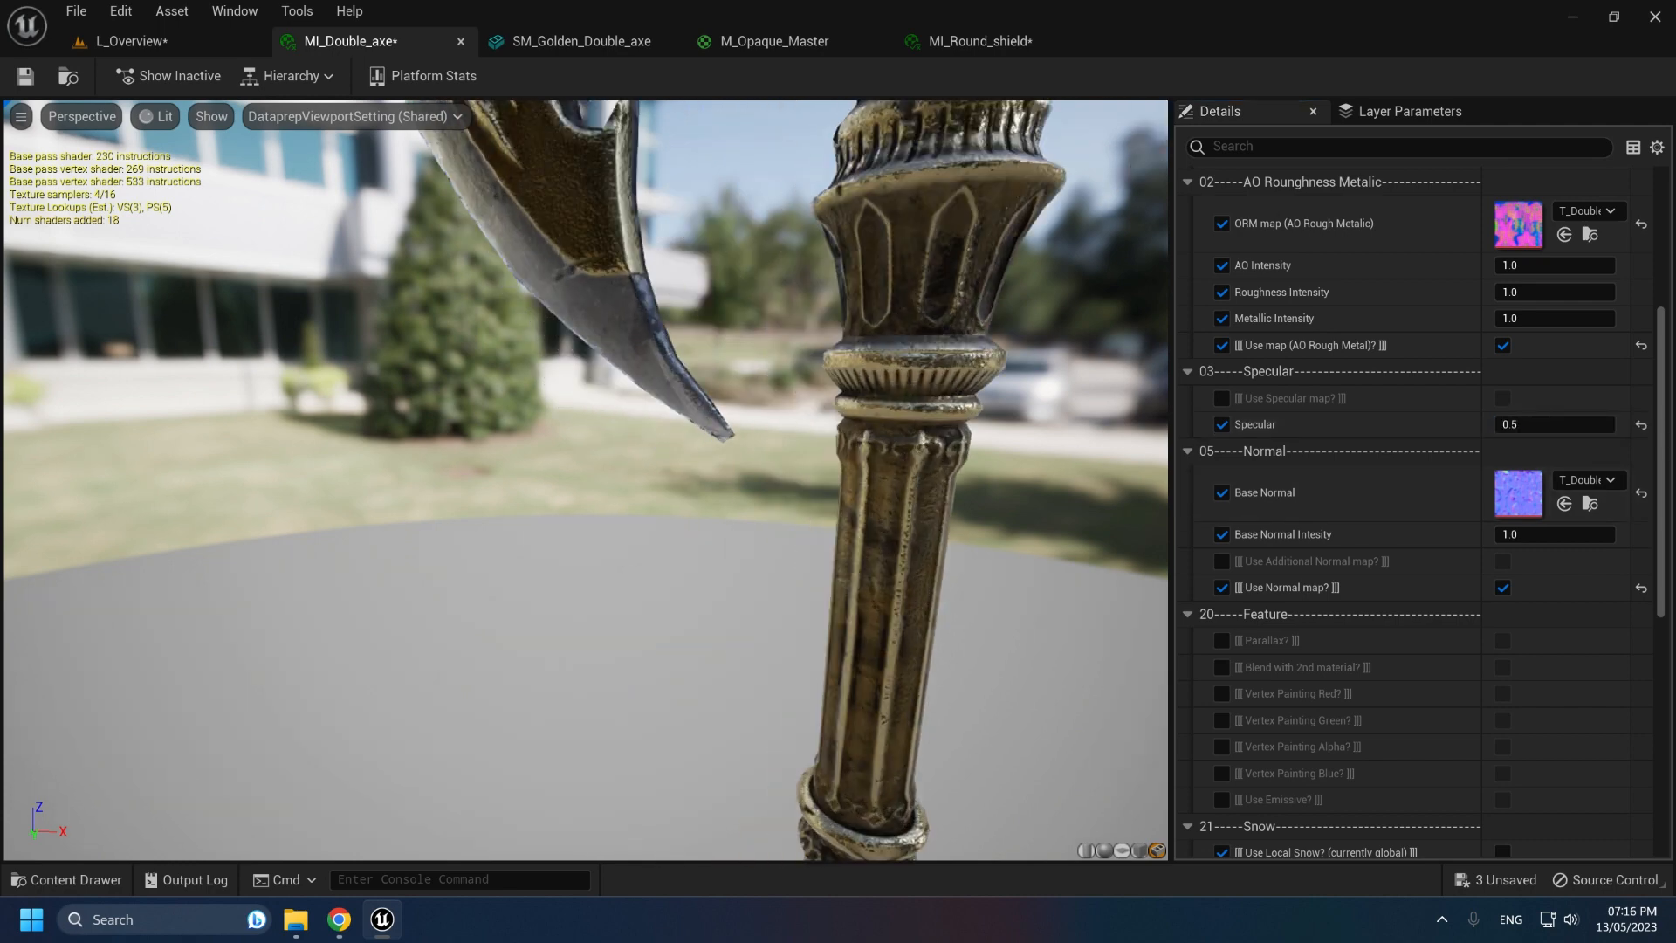
{"action": "middle_click_drag", "start_coordinate": [854, 400], "coordinate": [880, 602]}
{"action": "middle_click_drag", "start_coordinate": [768, 326], "coordinate": [799, 664]}
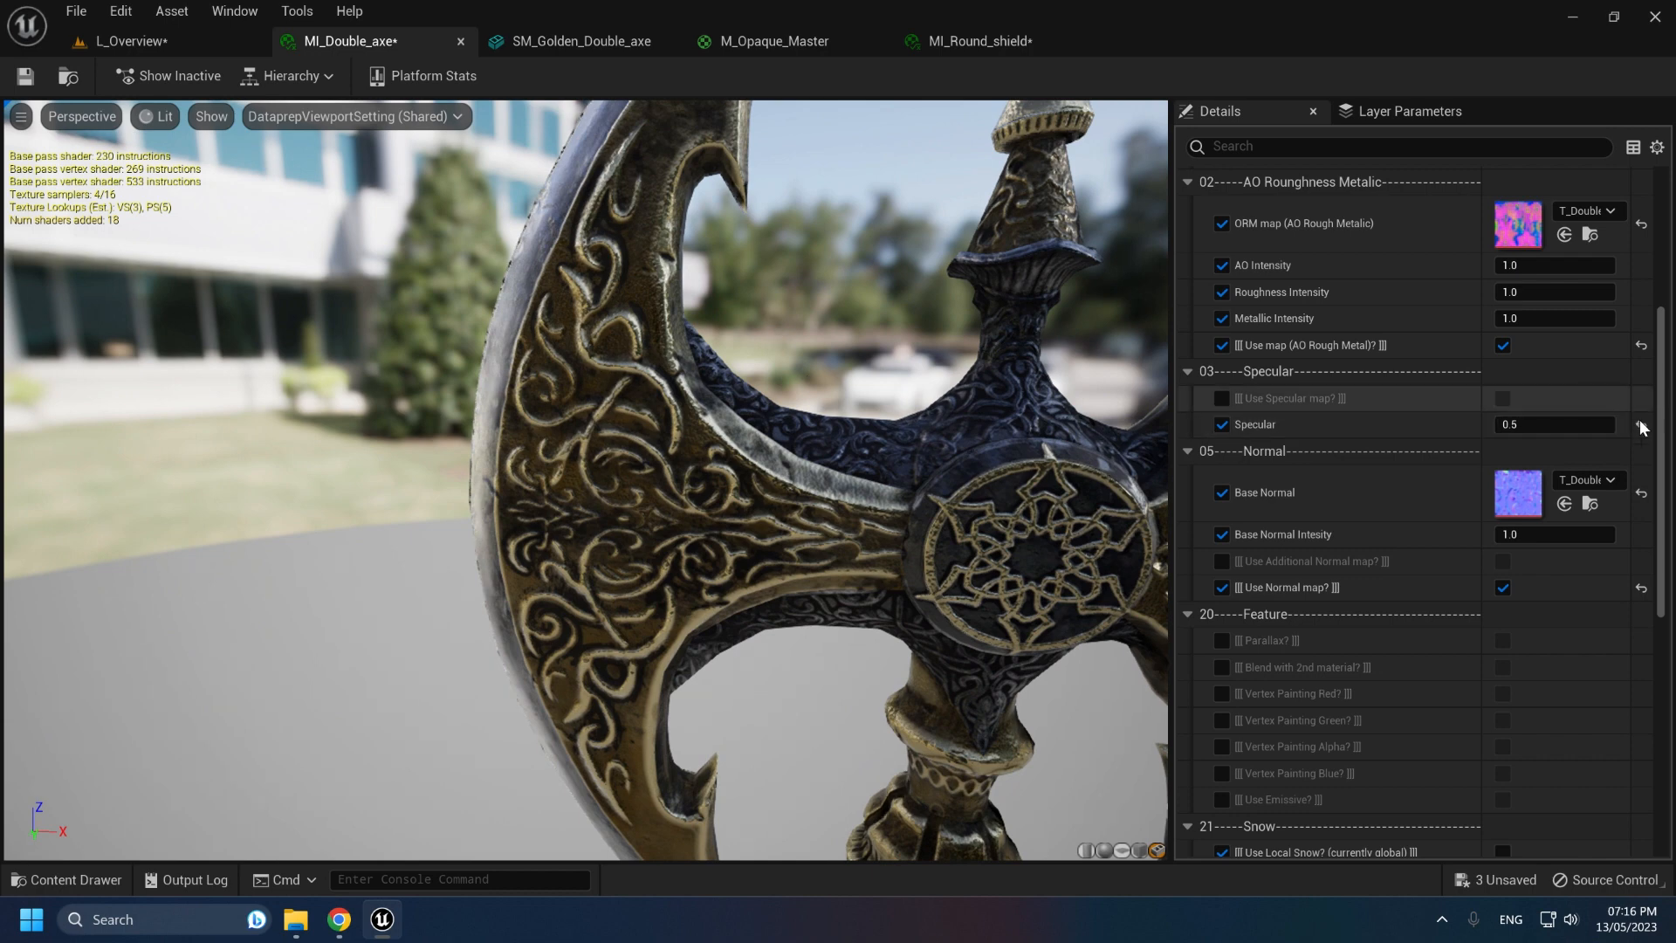
{"action": "left_click", "coordinate": [1558, 425]}
{"action": "type", "text": "0.5"}
{"action": "key", "text": "Return"}
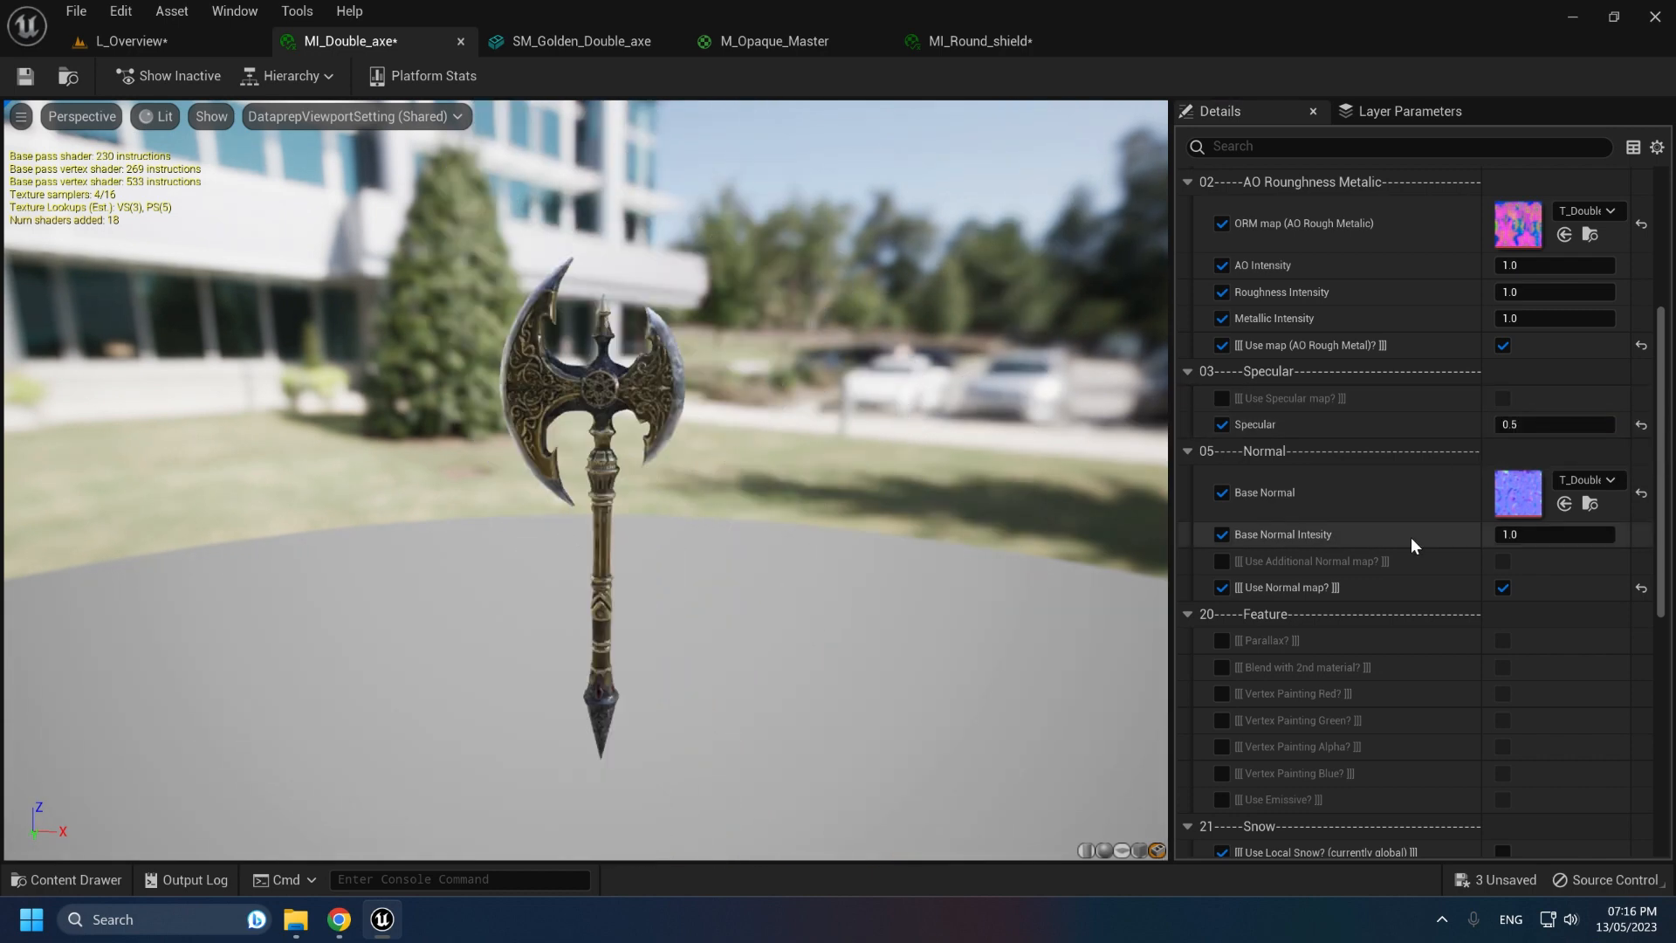
Step: Try Base Normal Intensity at 3.0 and examine the axe's engraved relief up close
{"action": "scroll", "coordinate": [1056, 497], "scroll_direction": "up", "scroll_amount": 5}
{"action": "left_click", "coordinate": [1516, 534]}
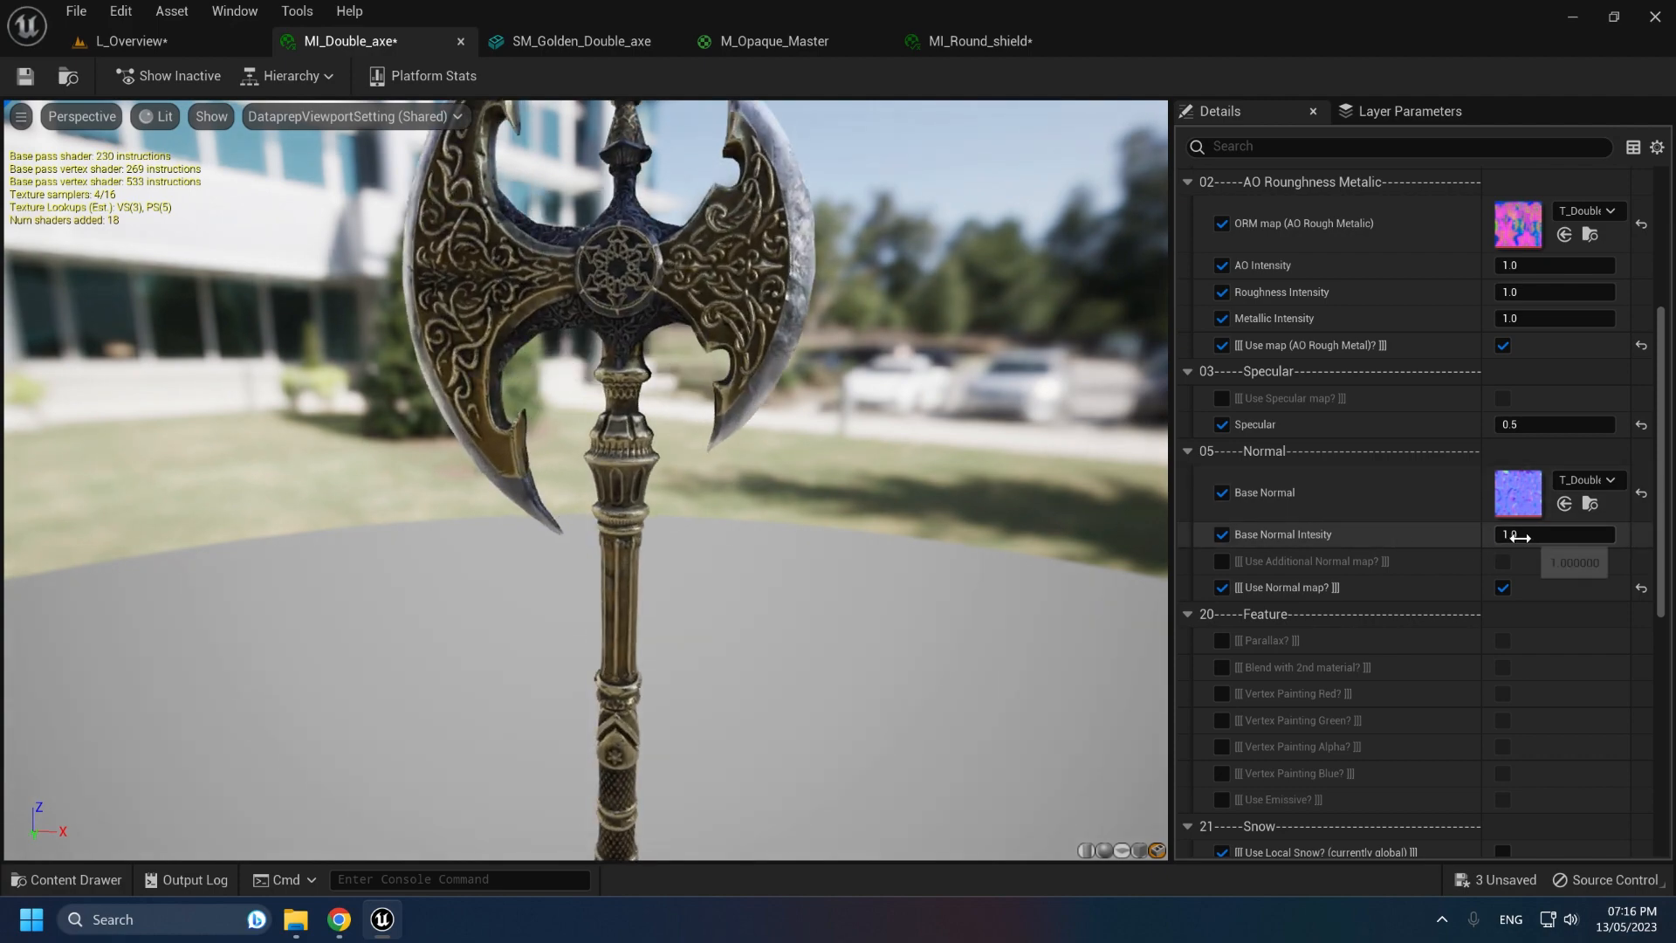
{"action": "type", "text": "3"}
{"action": "key", "text": "Return"}
{"action": "right_click_drag", "start_coordinate": [691, 317], "coordinate": [691, 236]}
{"action": "middle_click_drag", "start_coordinate": [692, 317], "coordinate": [672, 419]}
{"action": "right_click_drag", "start_coordinate": [692, 317], "coordinate": [691, 419]}
{"action": "scroll", "coordinate": [775, 531], "scroll_direction": "up", "scroll_amount": 5}
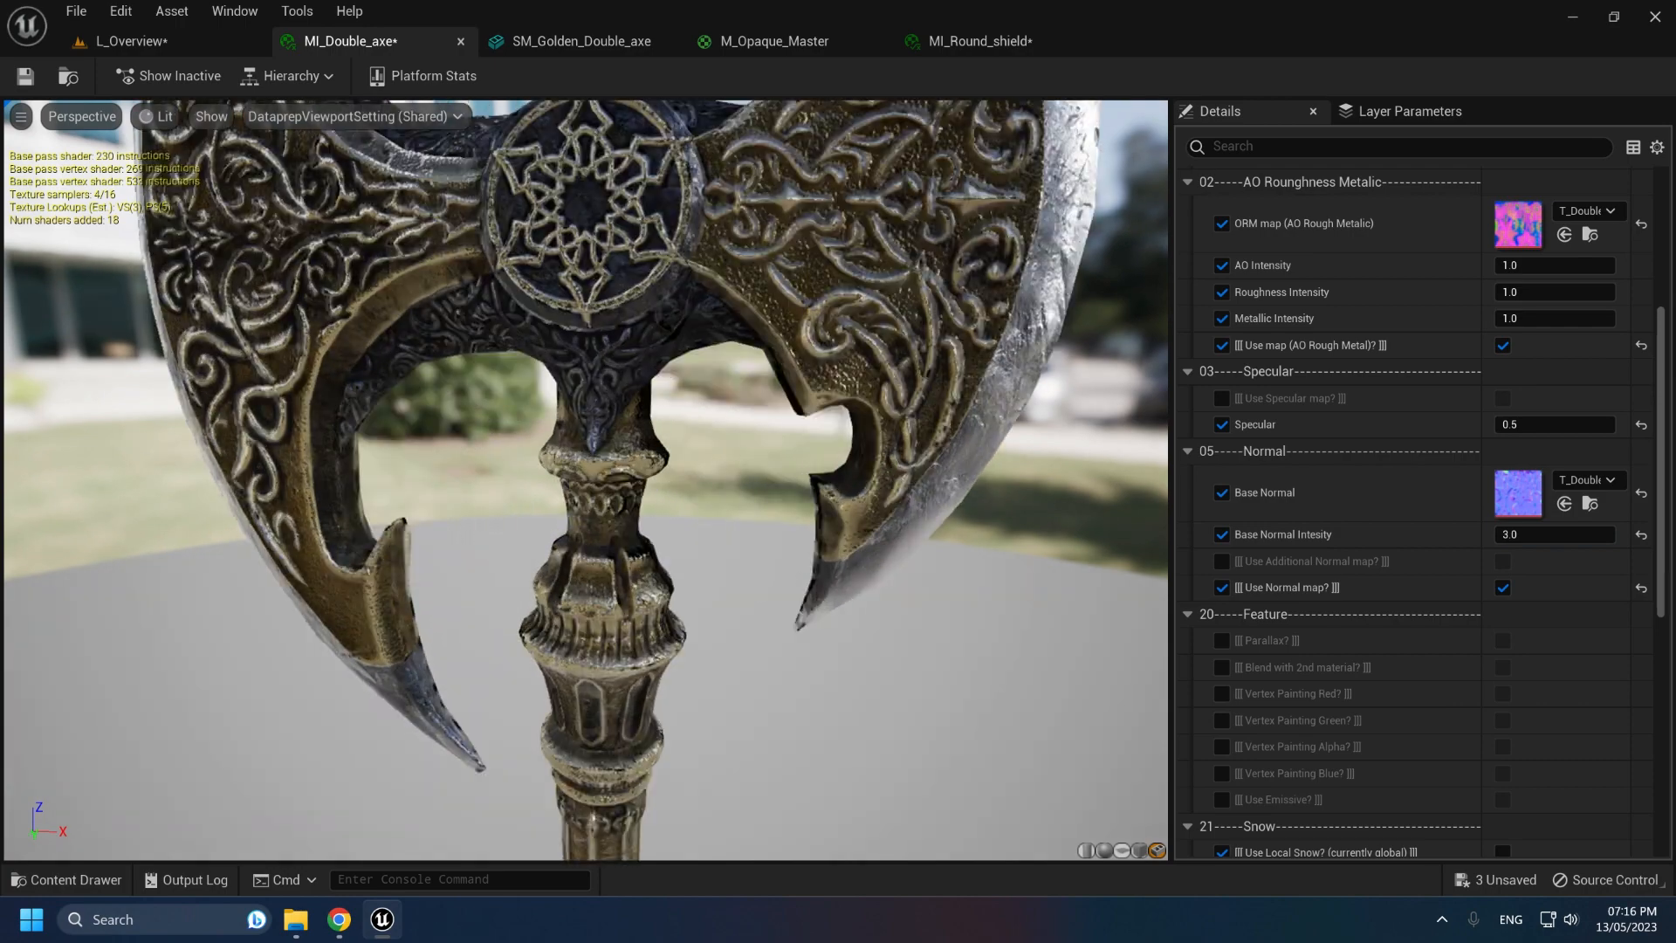
Step: Try flattening the base normal with an intensity of 0 and return it to 1.0
{"action": "left_click", "coordinate": [1537, 534]}
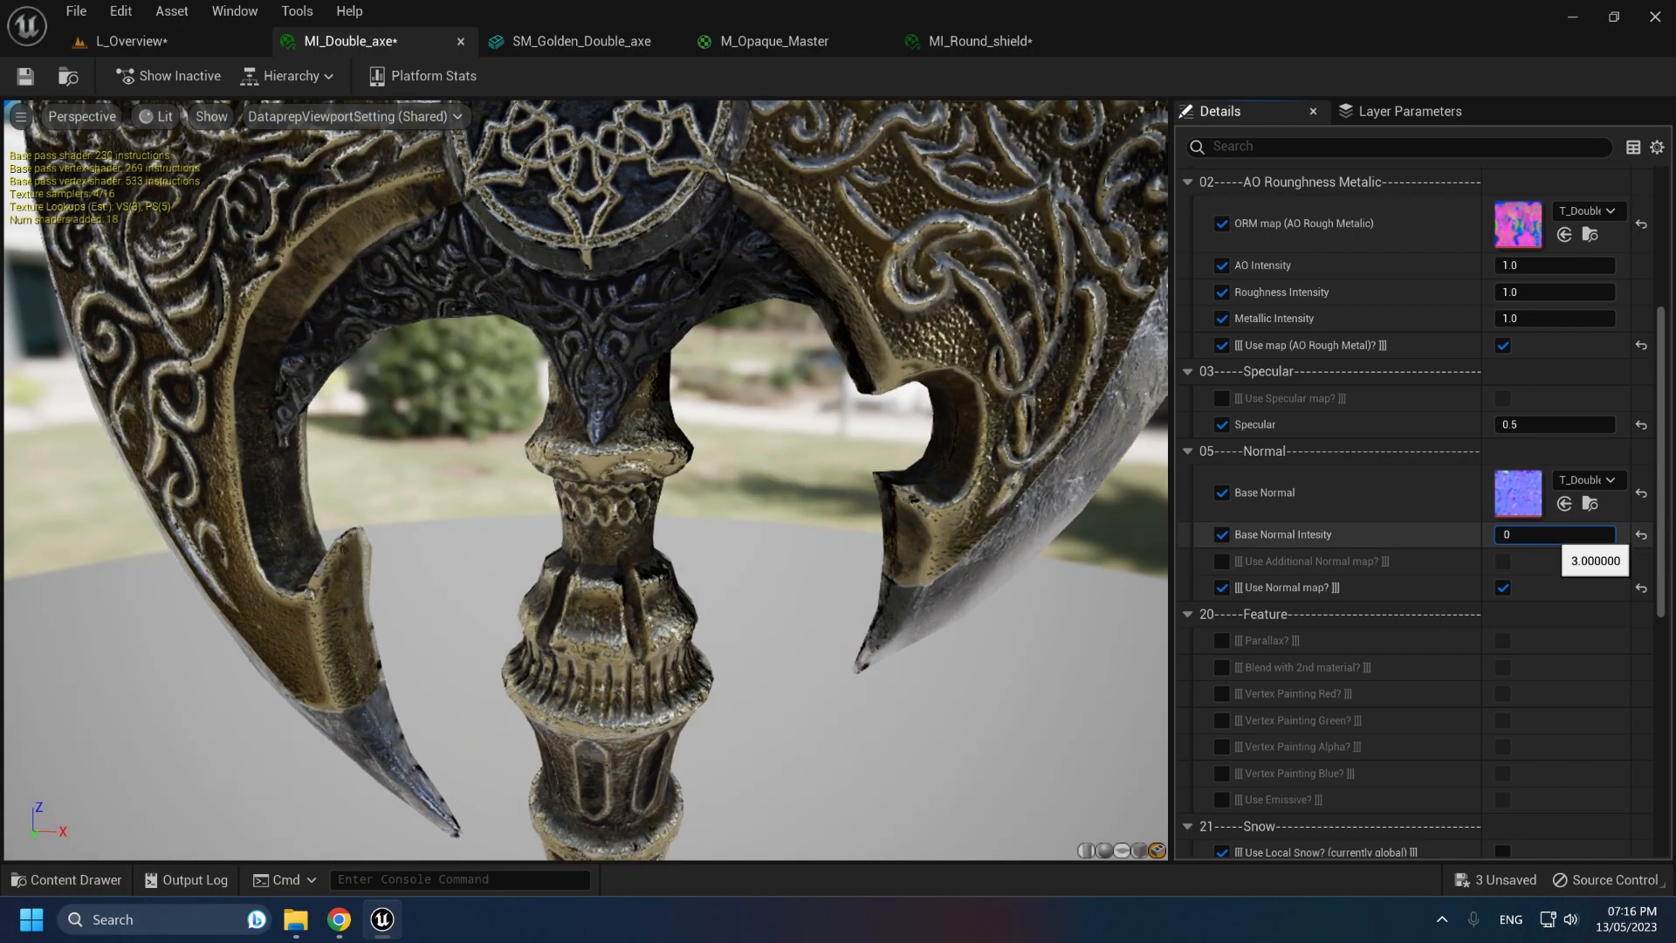
{"action": "type", "text": "0"}
{"action": "key", "text": "Return"}
{"action": "type", "text": "1"}
{"action": "key", "text": "Return"}
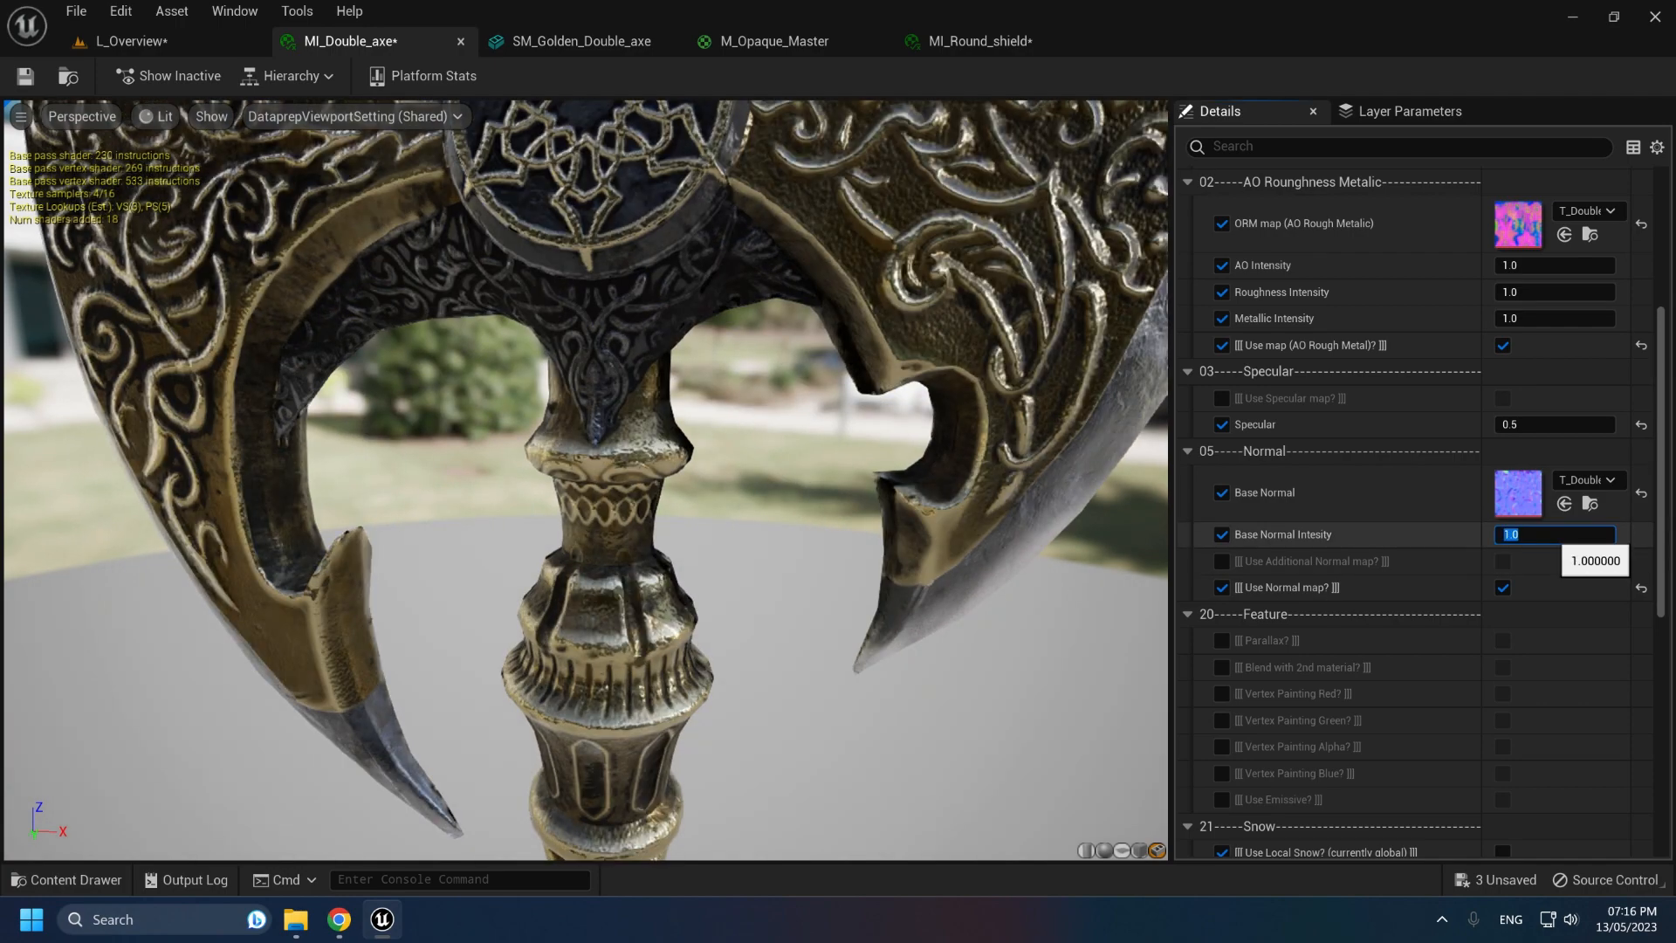
Step: Try Base Normal Intensity at 0.5, view the whole axe head, and restore the intensity to 1.0
{"action": "left_click", "coordinate": [1537, 534]}
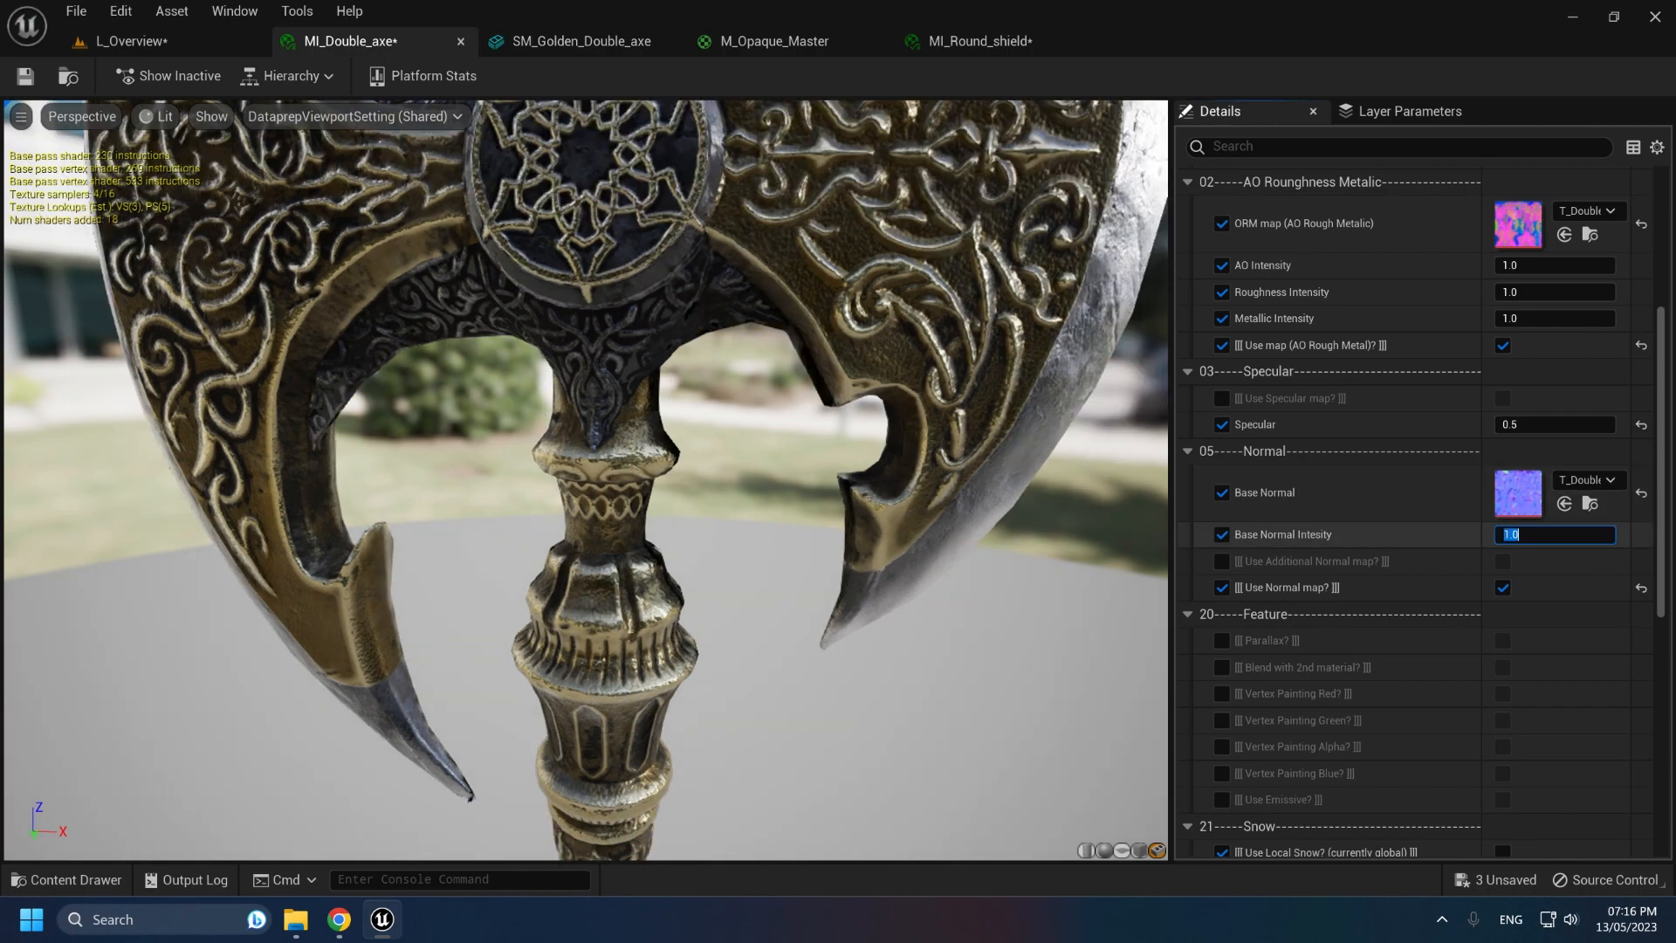
{"action": "type", "text": "0.5"}
{"action": "key", "text": "Return"}
{"action": "right_click_drag", "start_coordinate": [1048, 559], "coordinate": [1048, 630]}
{"action": "left_click", "coordinate": [1517, 530]}
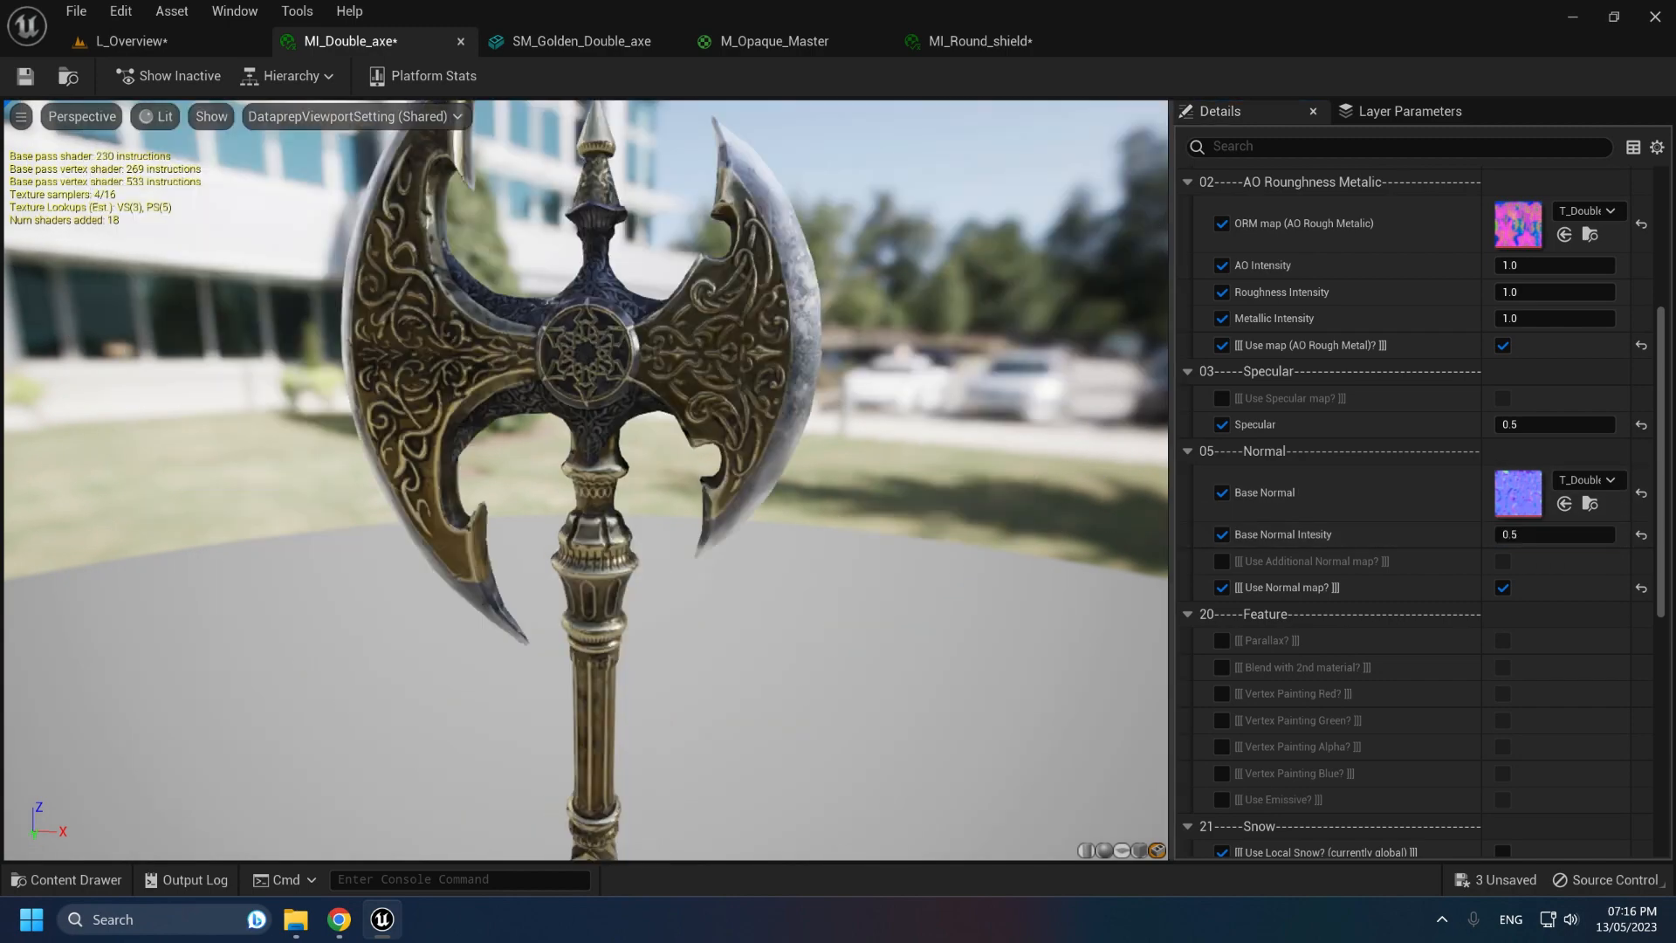
{"action": "type", "text": "1"}
{"action": "key", "text": "Return"}
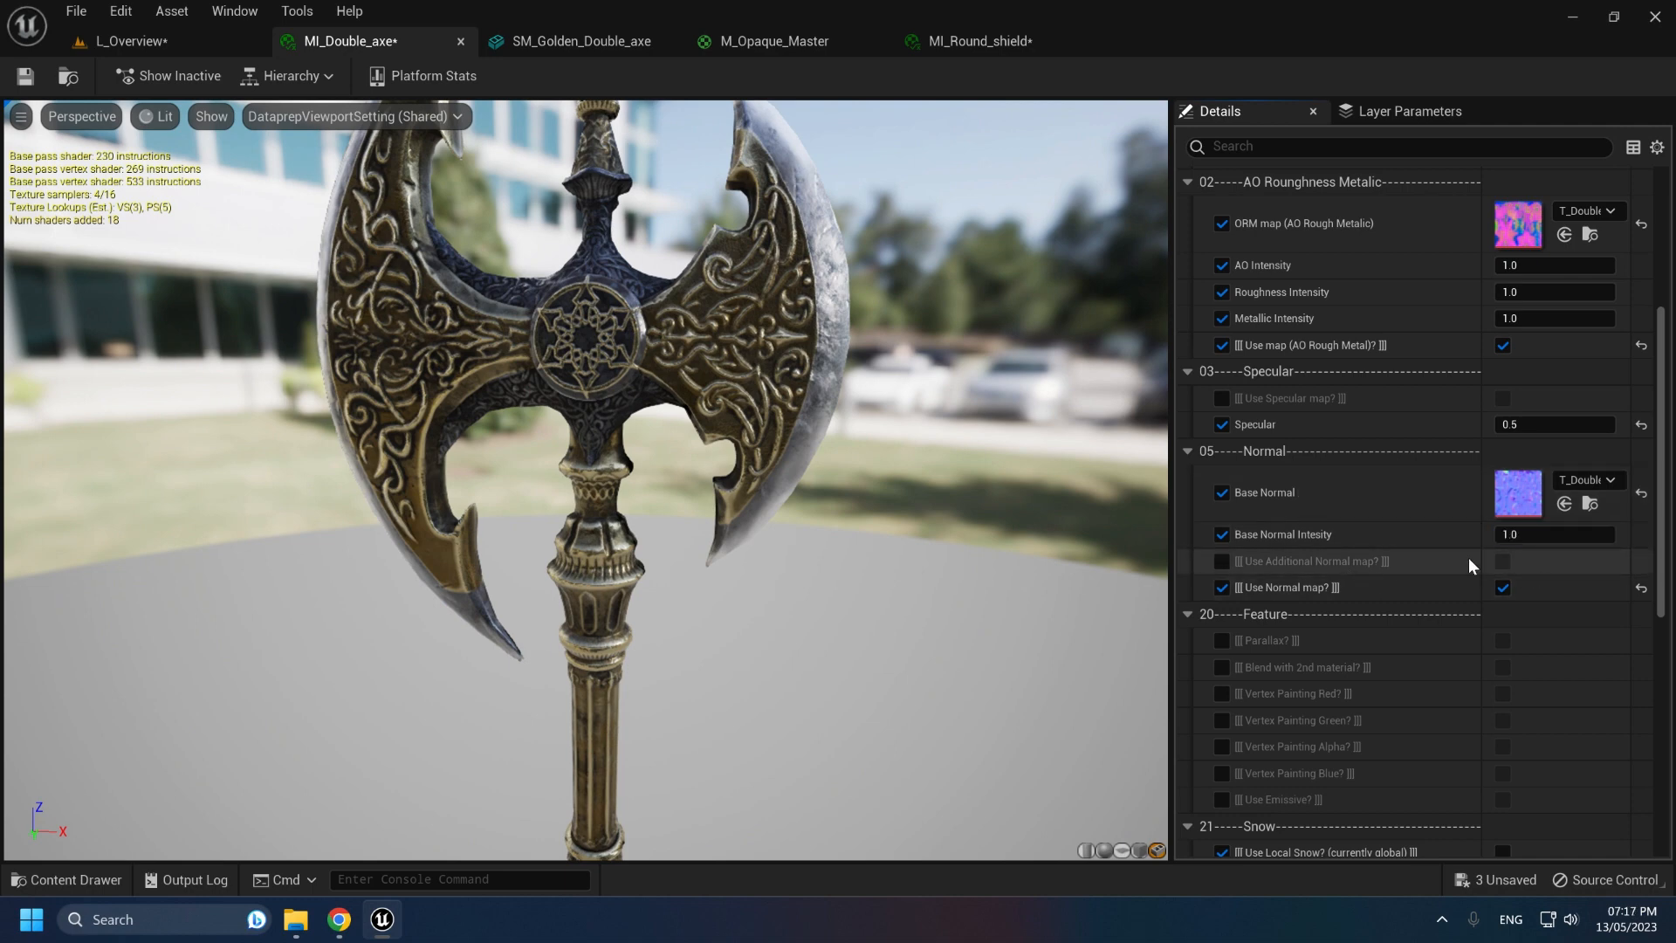
Step: Enable the Use Local Snow option for the axe material
{"action": "scroll", "coordinate": [1390, 604], "scroll_direction": "down", "scroll_amount": 2}
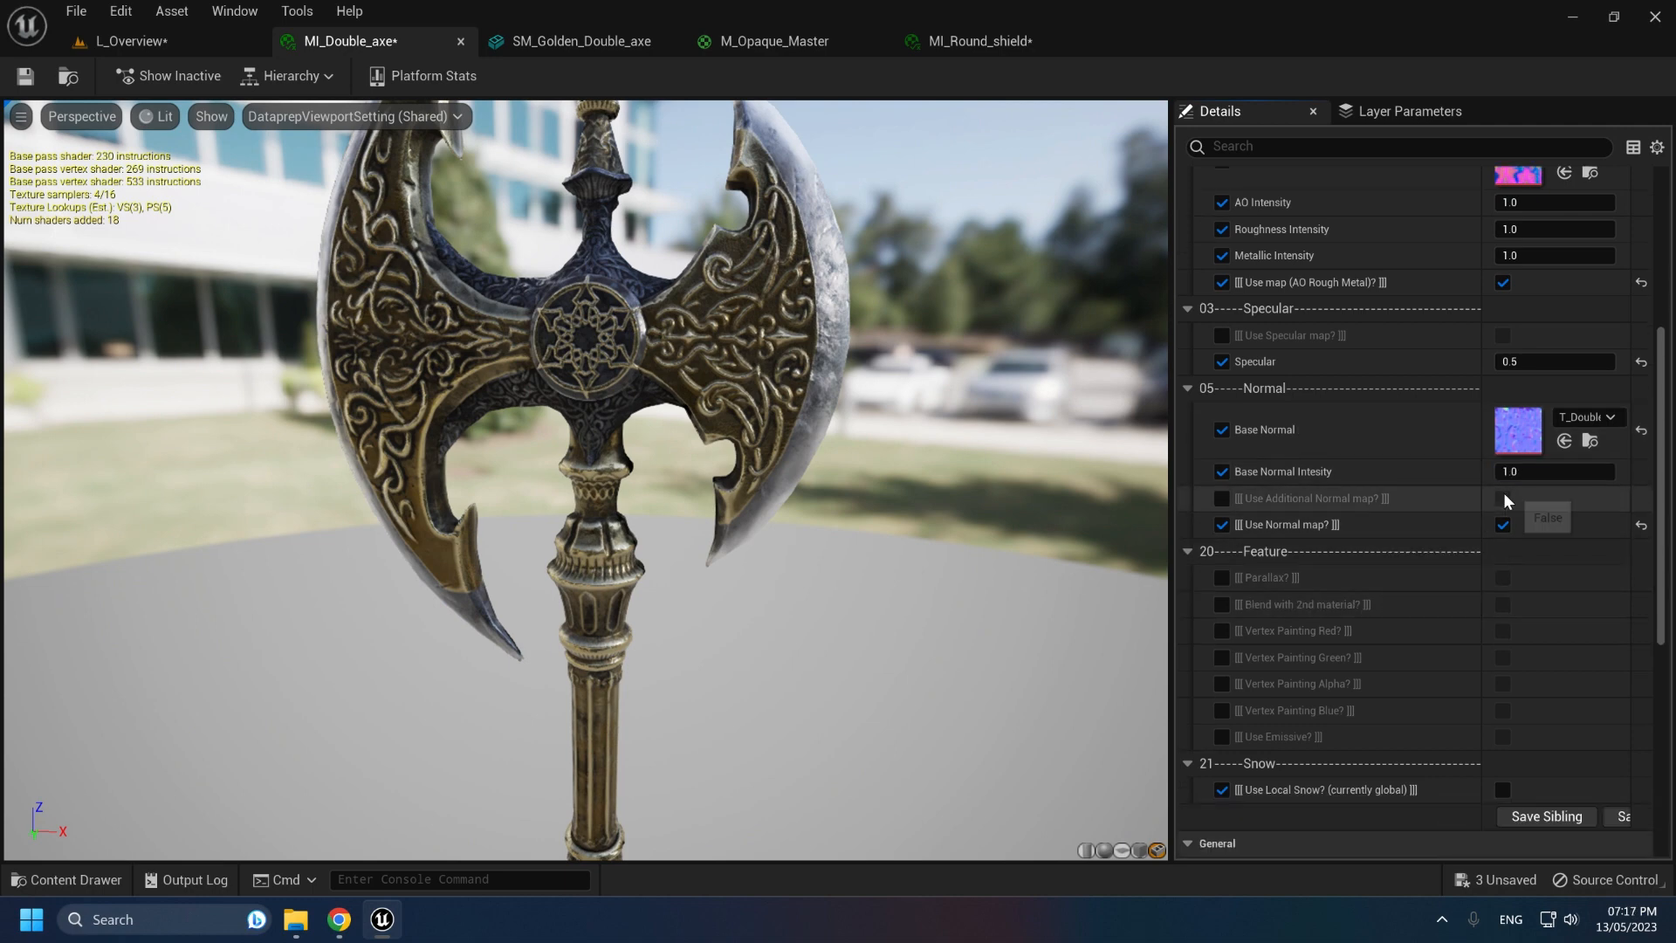
{"action": "scroll", "coordinate": [1490, 498], "scroll_direction": "down", "scroll_amount": 3}
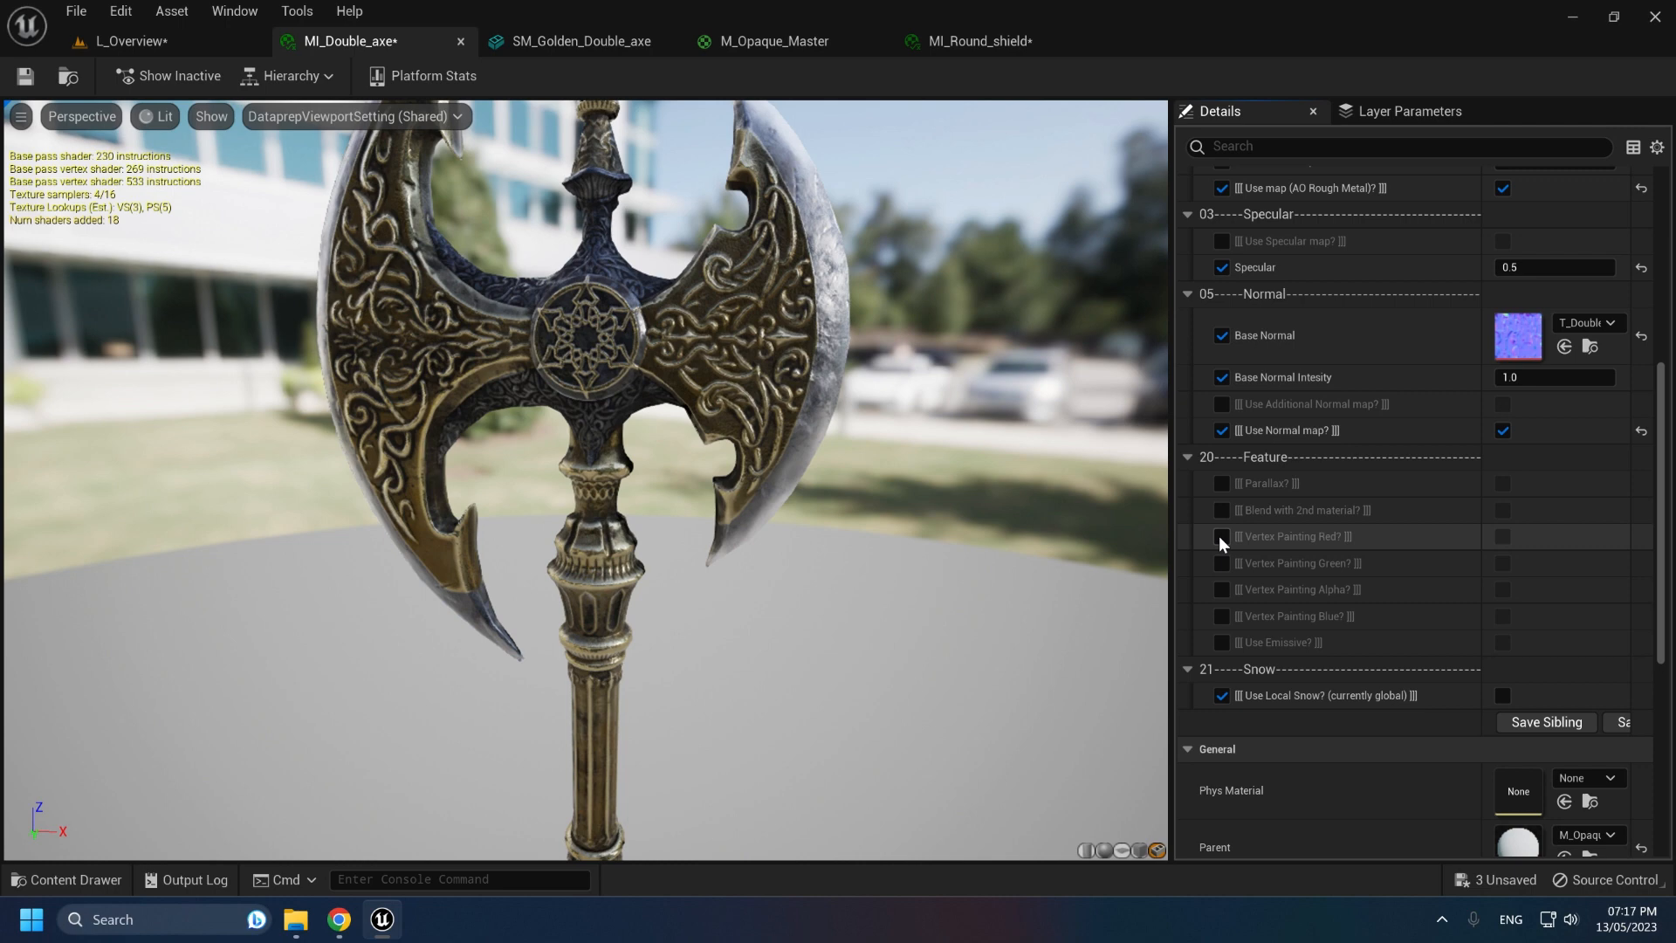
{"action": "left_click", "coordinate": [1502, 695]}
{"action": "scroll", "coordinate": [1475, 685], "scroll_direction": "down", "scroll_amount": 2}
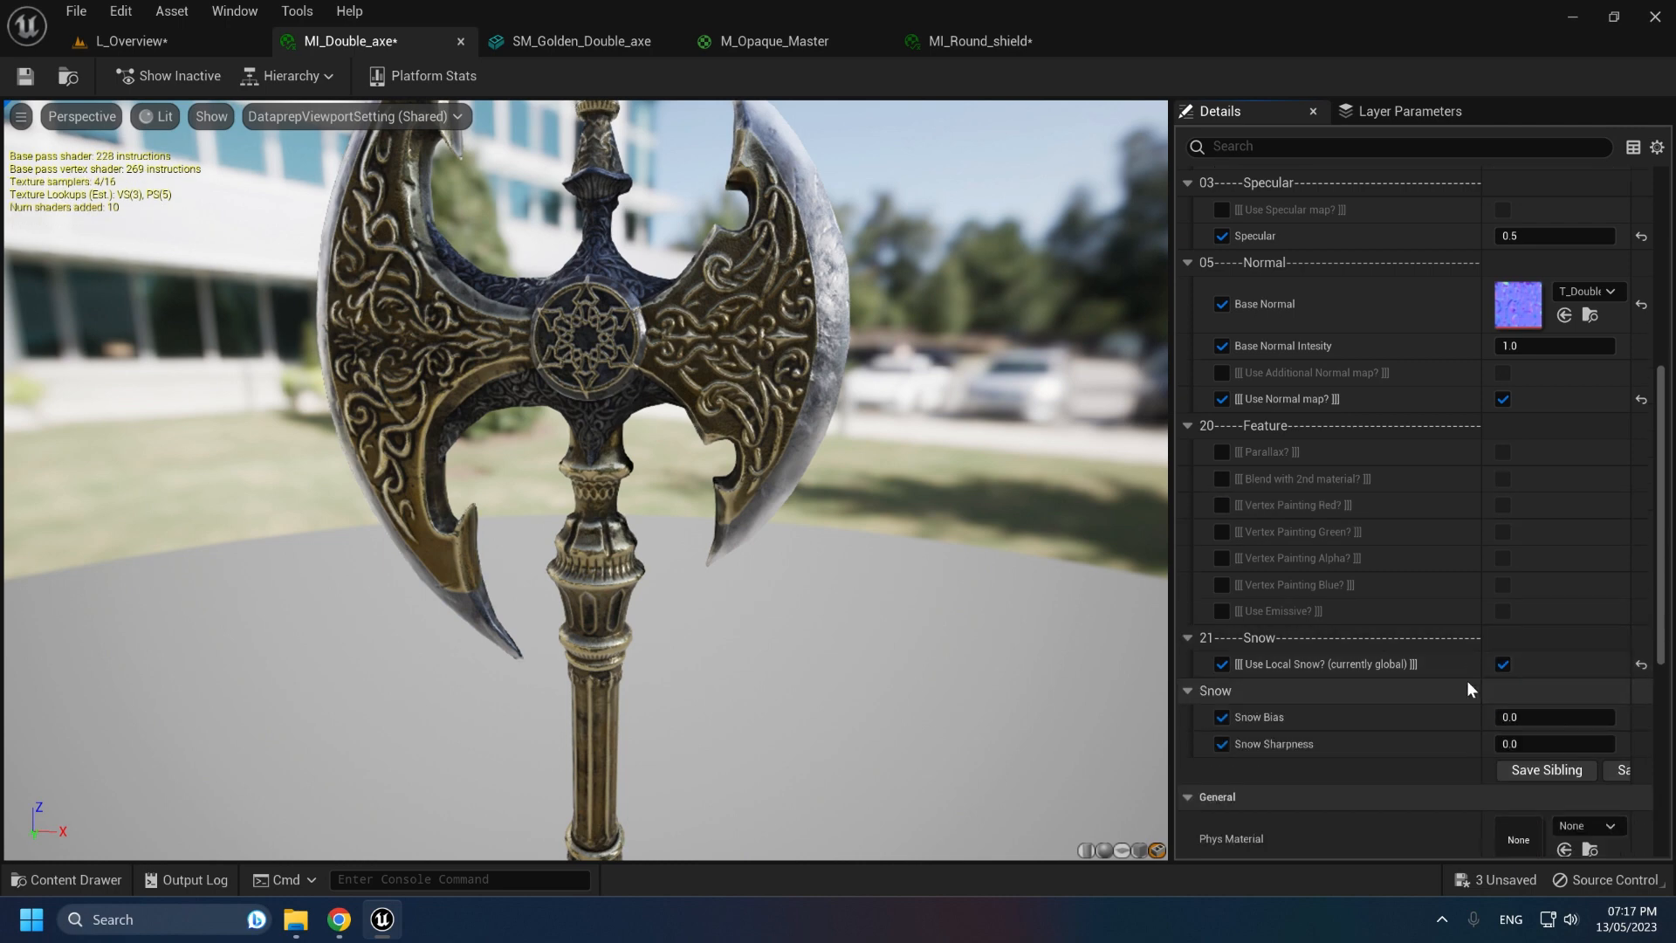
Step: Try Snow Sharpness values of 2 and 5 on the axe material
{"action": "left_click", "coordinate": [1523, 686]}
{"action": "key", "text": "Tab"}
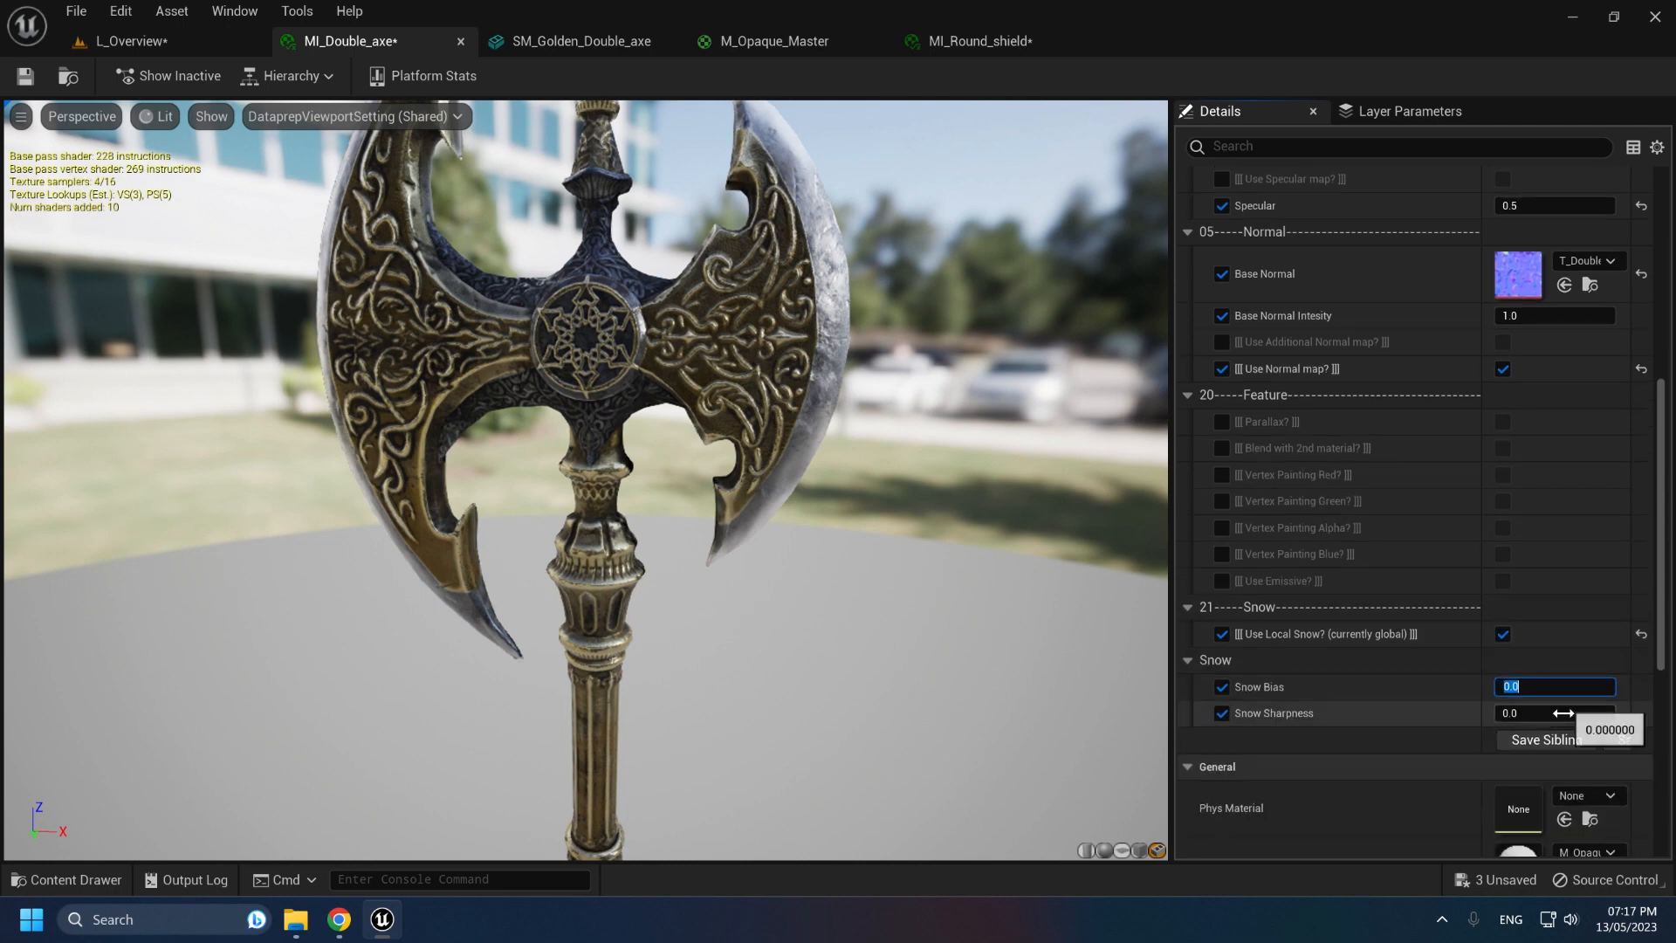
{"action": "type", "text": "2"}
{"action": "key", "text": "Return"}
{"action": "type", "text": "5"}
{"action": "key", "text": "Return"}
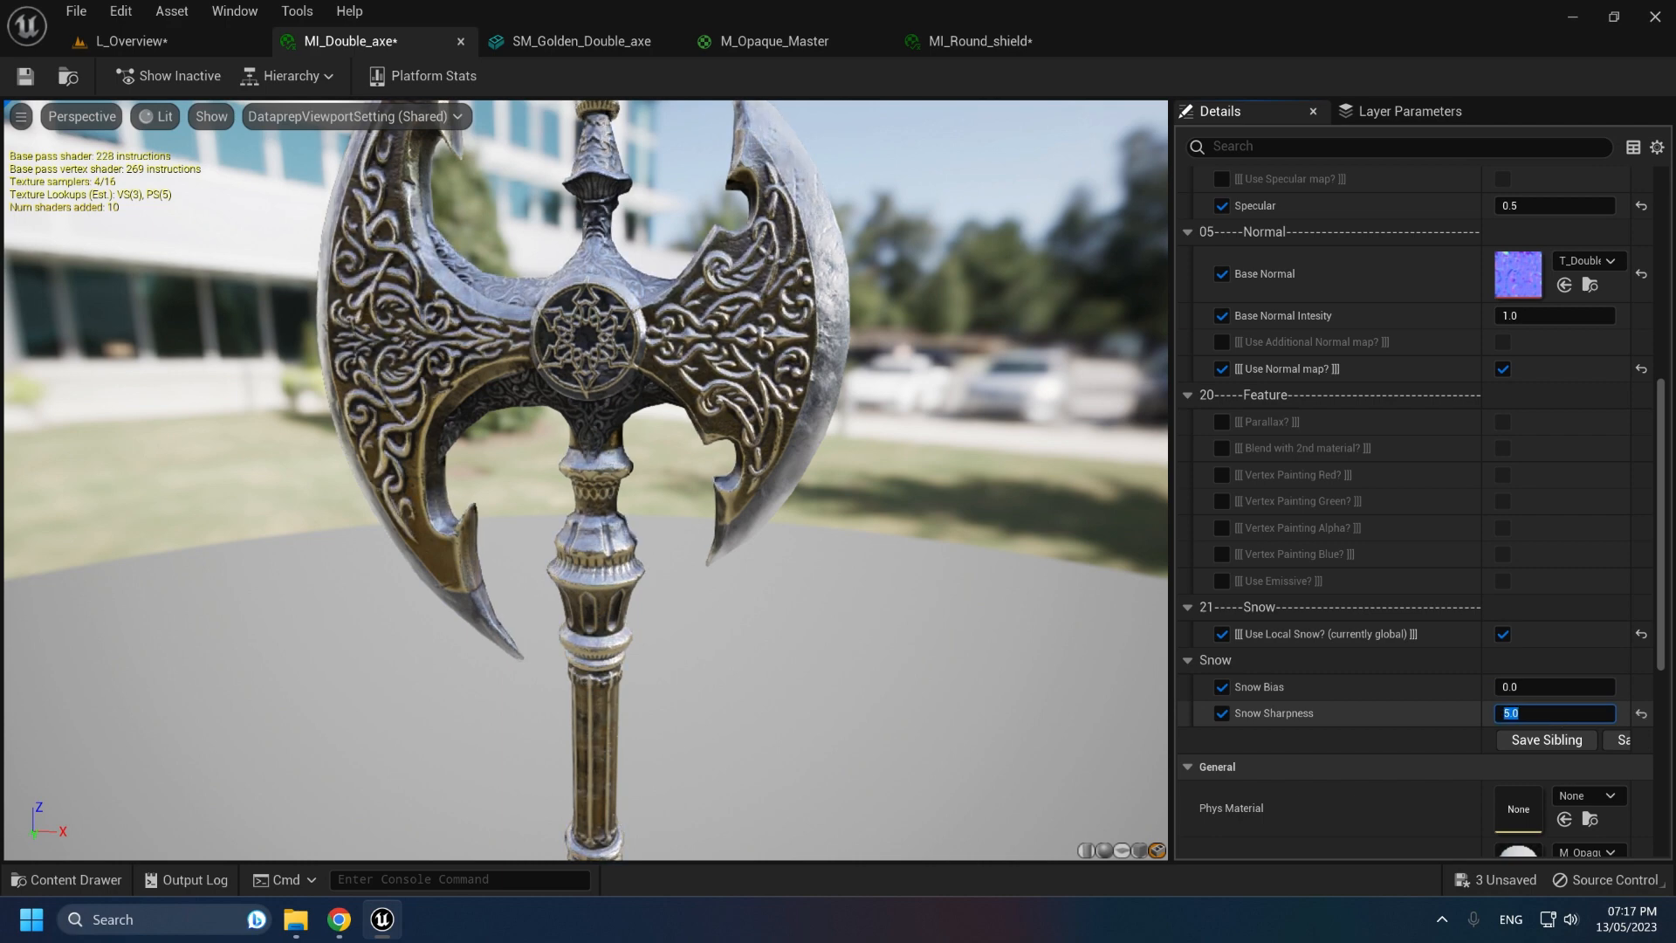
Step: Try Snow Sharpness values of 200, 2 and 2000 while viewing the axe from another angle
{"action": "type", "text": "200"}
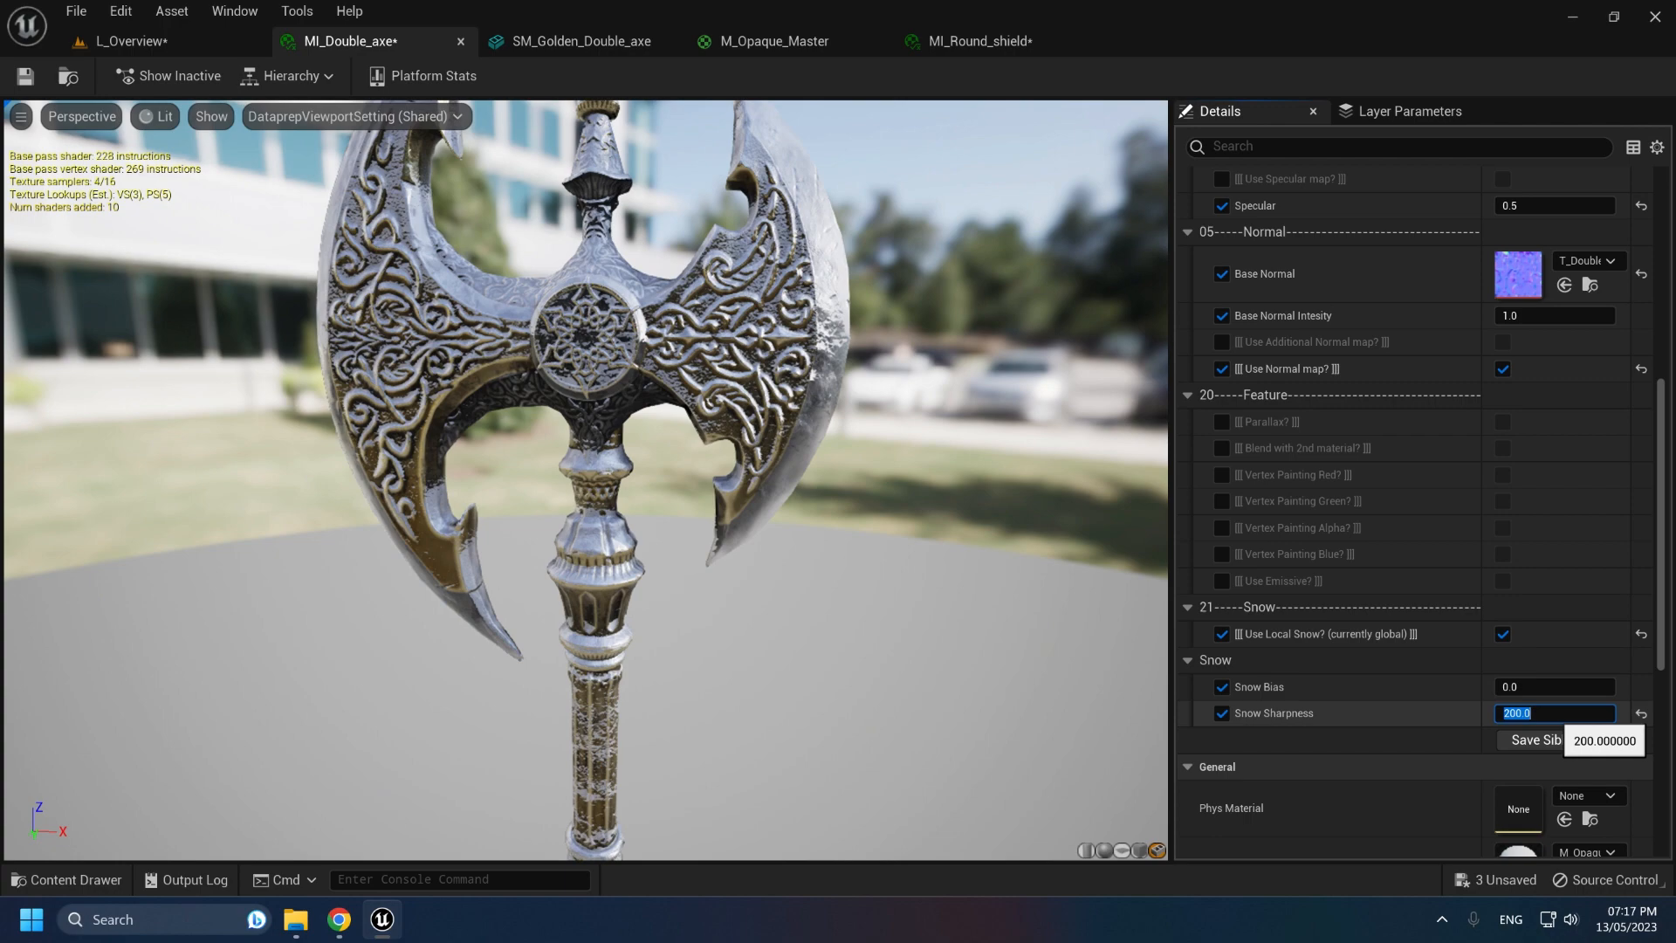
{"action": "right_click_drag", "start_coordinate": [838, 524], "coordinate": [838, 567]}
{"action": "left_click_drag", "start_coordinate": [838, 524], "coordinate": [908, 498]}
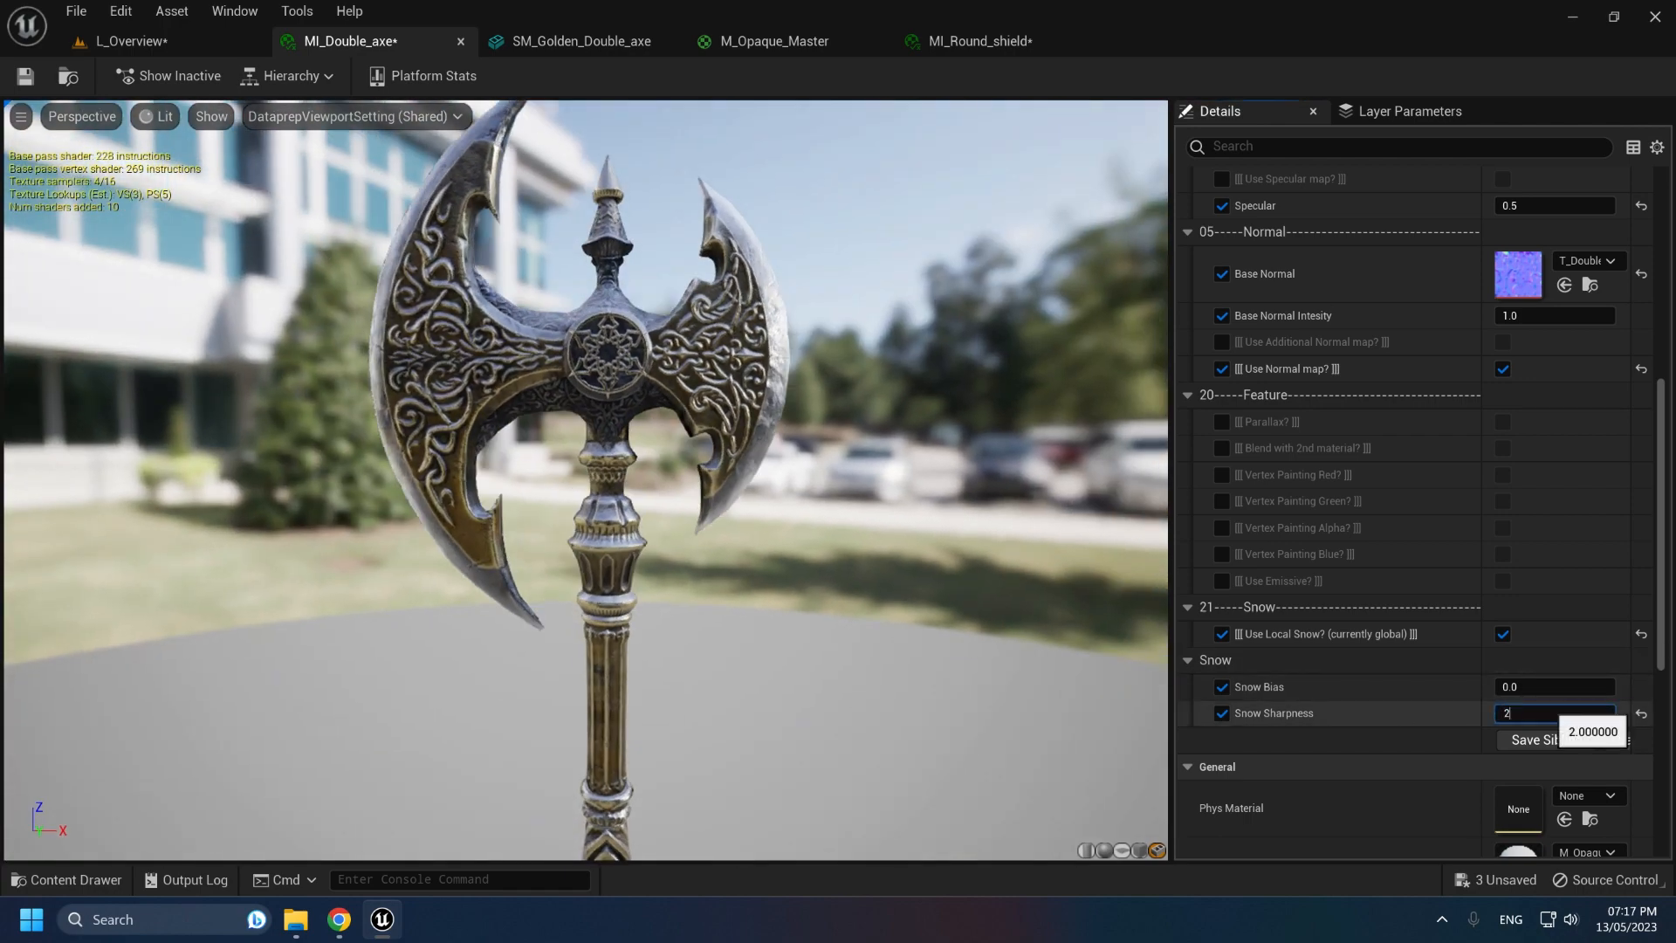
{"action": "type", "text": "000"}
{"action": "key", "text": "Return"}
Step: Try Snow Bias at 200.0 and inspect the snow coverage on the axe from several angles
{"action": "left_click", "coordinate": [1505, 681]}
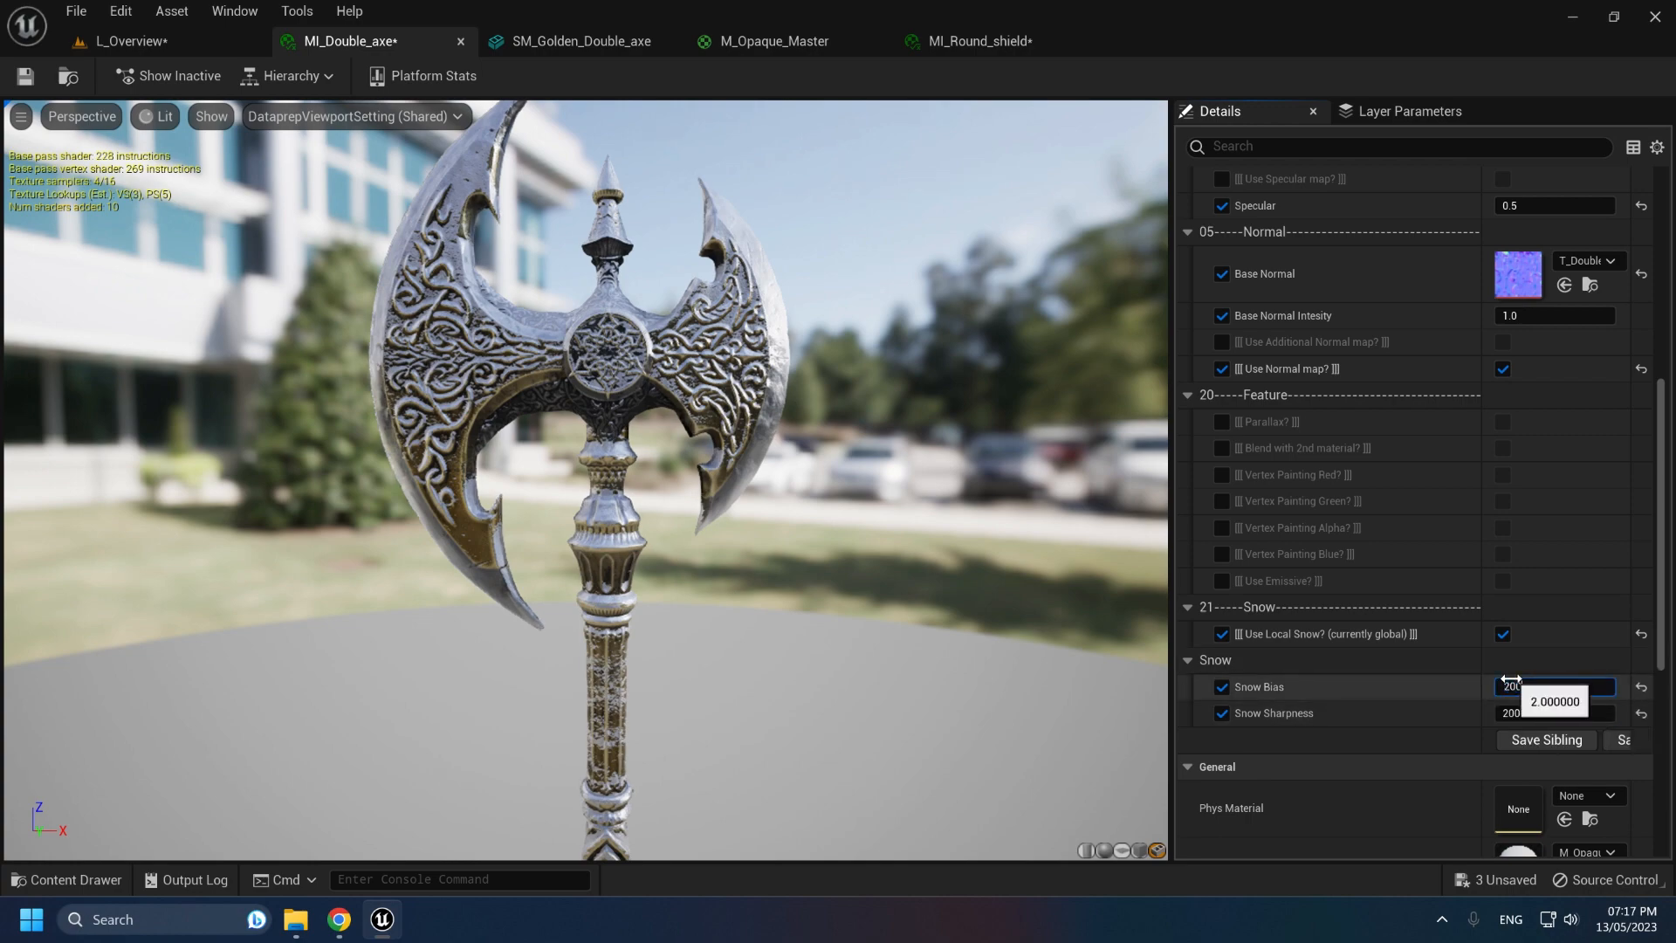
{"action": "key", "text": "Return"}
{"action": "left_click_drag", "start_coordinate": [873, 559], "coordinate": [760, 563]}
{"action": "right_click_drag", "start_coordinate": [760, 563], "coordinate": [760, 664]}
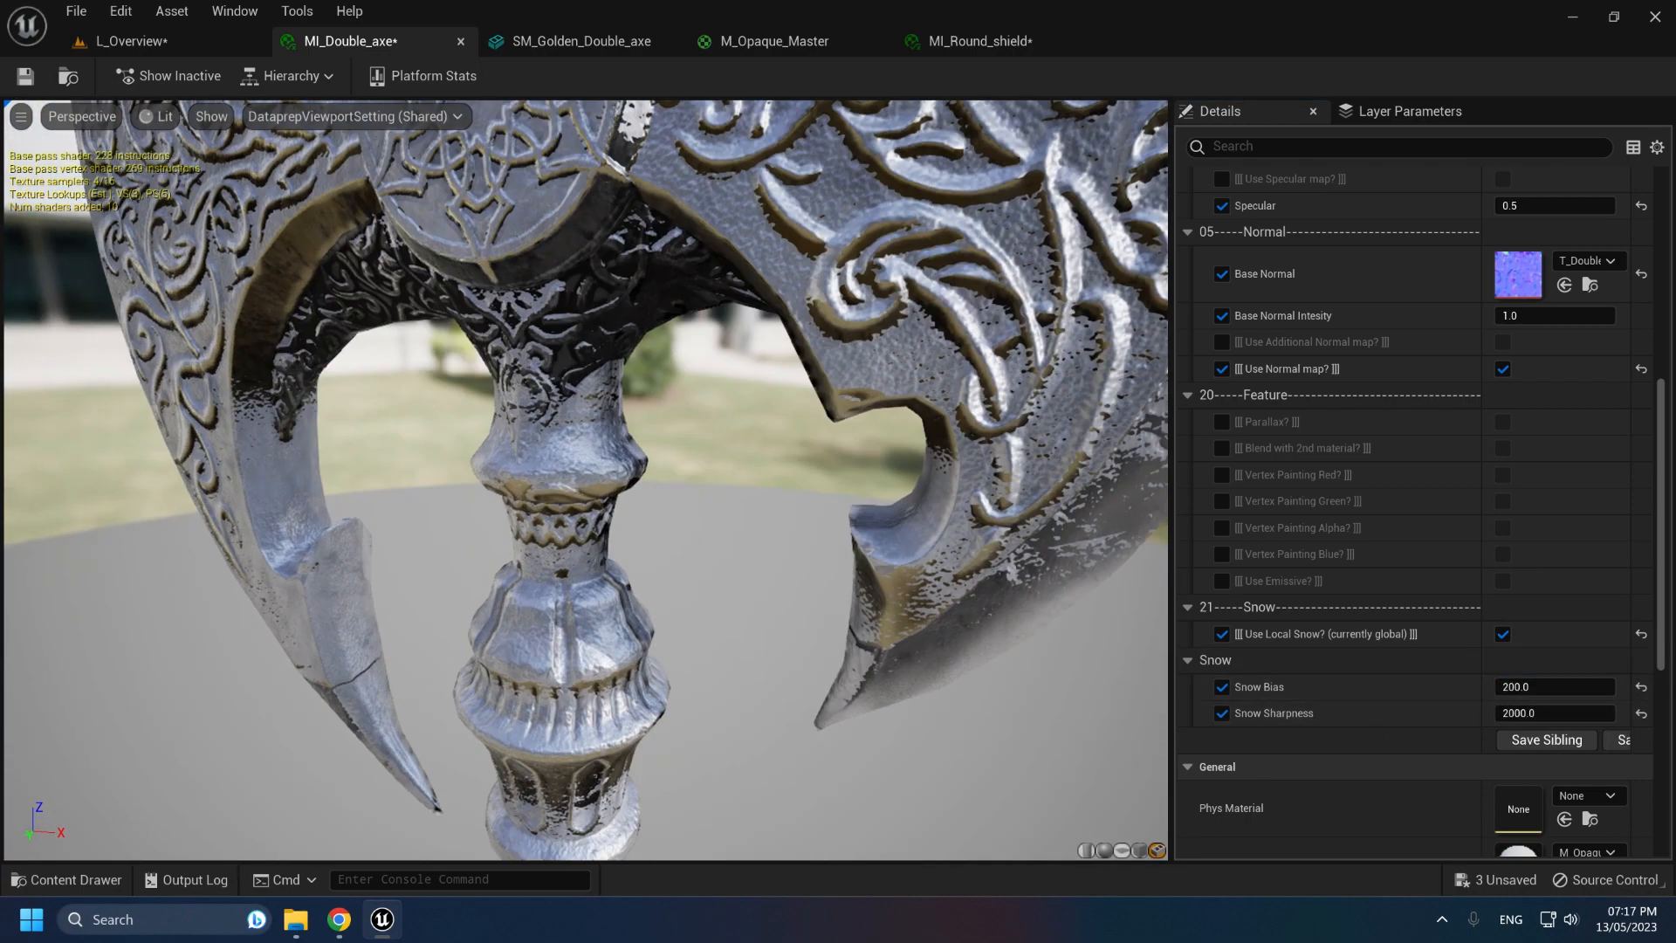
{"action": "left_click_drag", "start_coordinate": [759, 664], "coordinate": [777, 655]}
{"action": "right_click_drag", "start_coordinate": [777, 655], "coordinate": [777, 602]}
{"action": "right_click_drag", "start_coordinate": [1009, 598], "coordinate": [1008, 563]}
{"action": "mouse_move", "coordinate": [1008, 598]}
{"action": "left_mouse_down"}
{"action": "mouse_move", "coordinate": [1126, 594]}
{"action": "mouse_move", "coordinate": [899, 585]}
{"action": "mouse_move", "coordinate": [1009, 598]}
{"action": "left_mouse_up"}
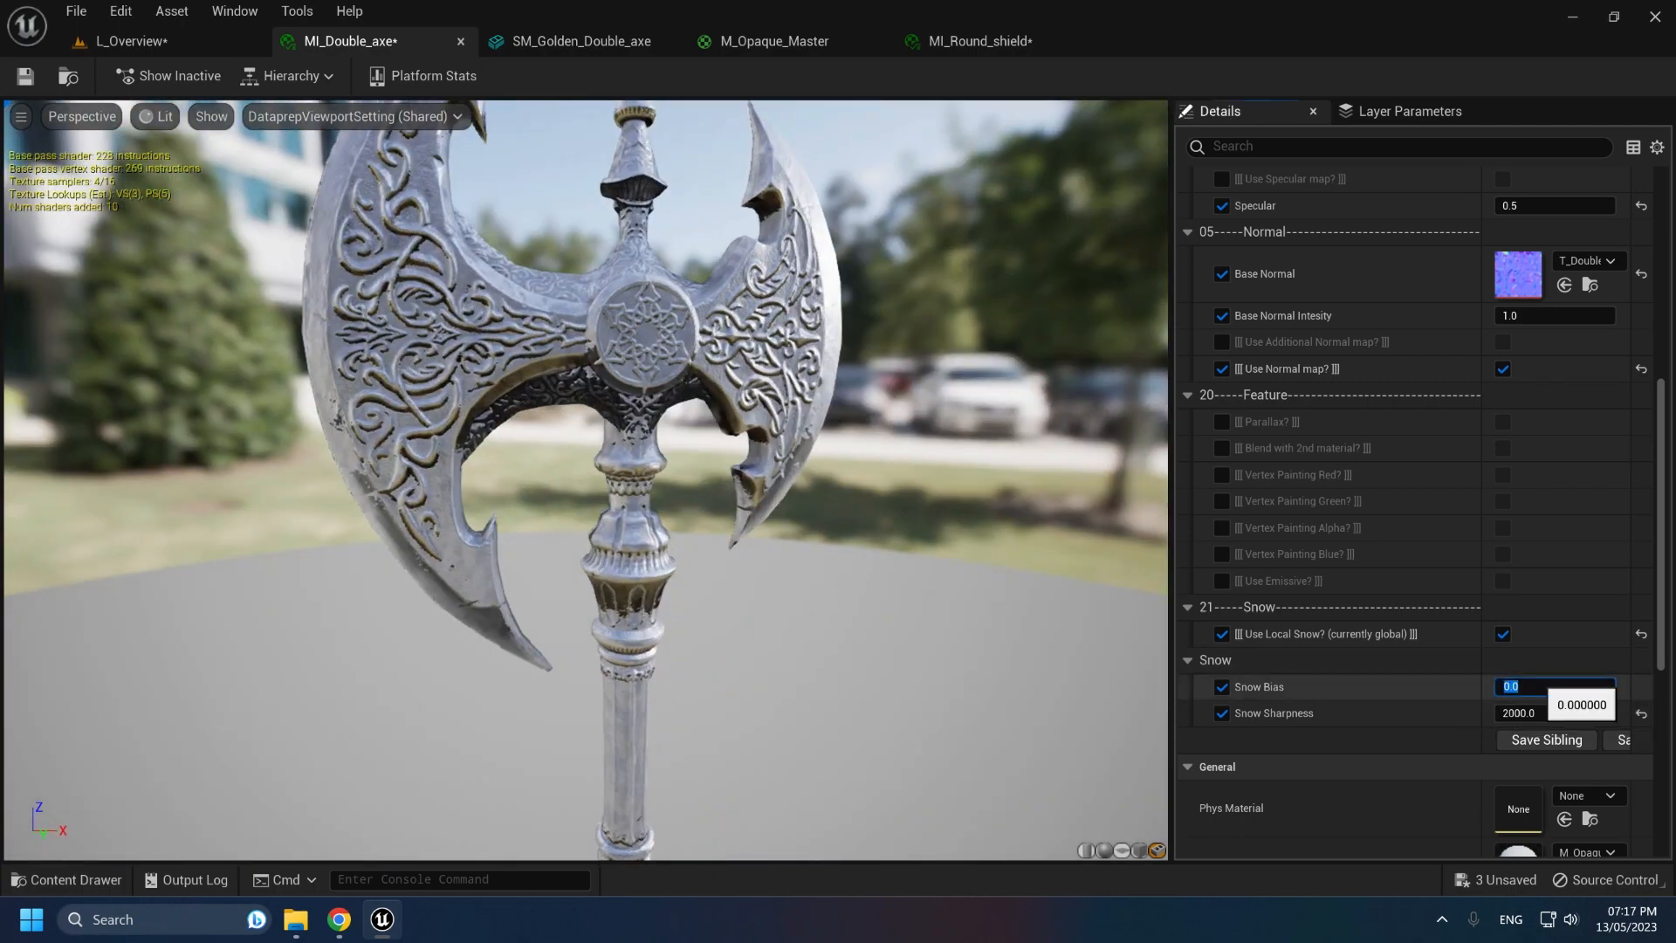
Step: Try Snow Bias values of -1.0 and 1.0 with the high sharpness kept
{"action": "key", "text": "Return"}
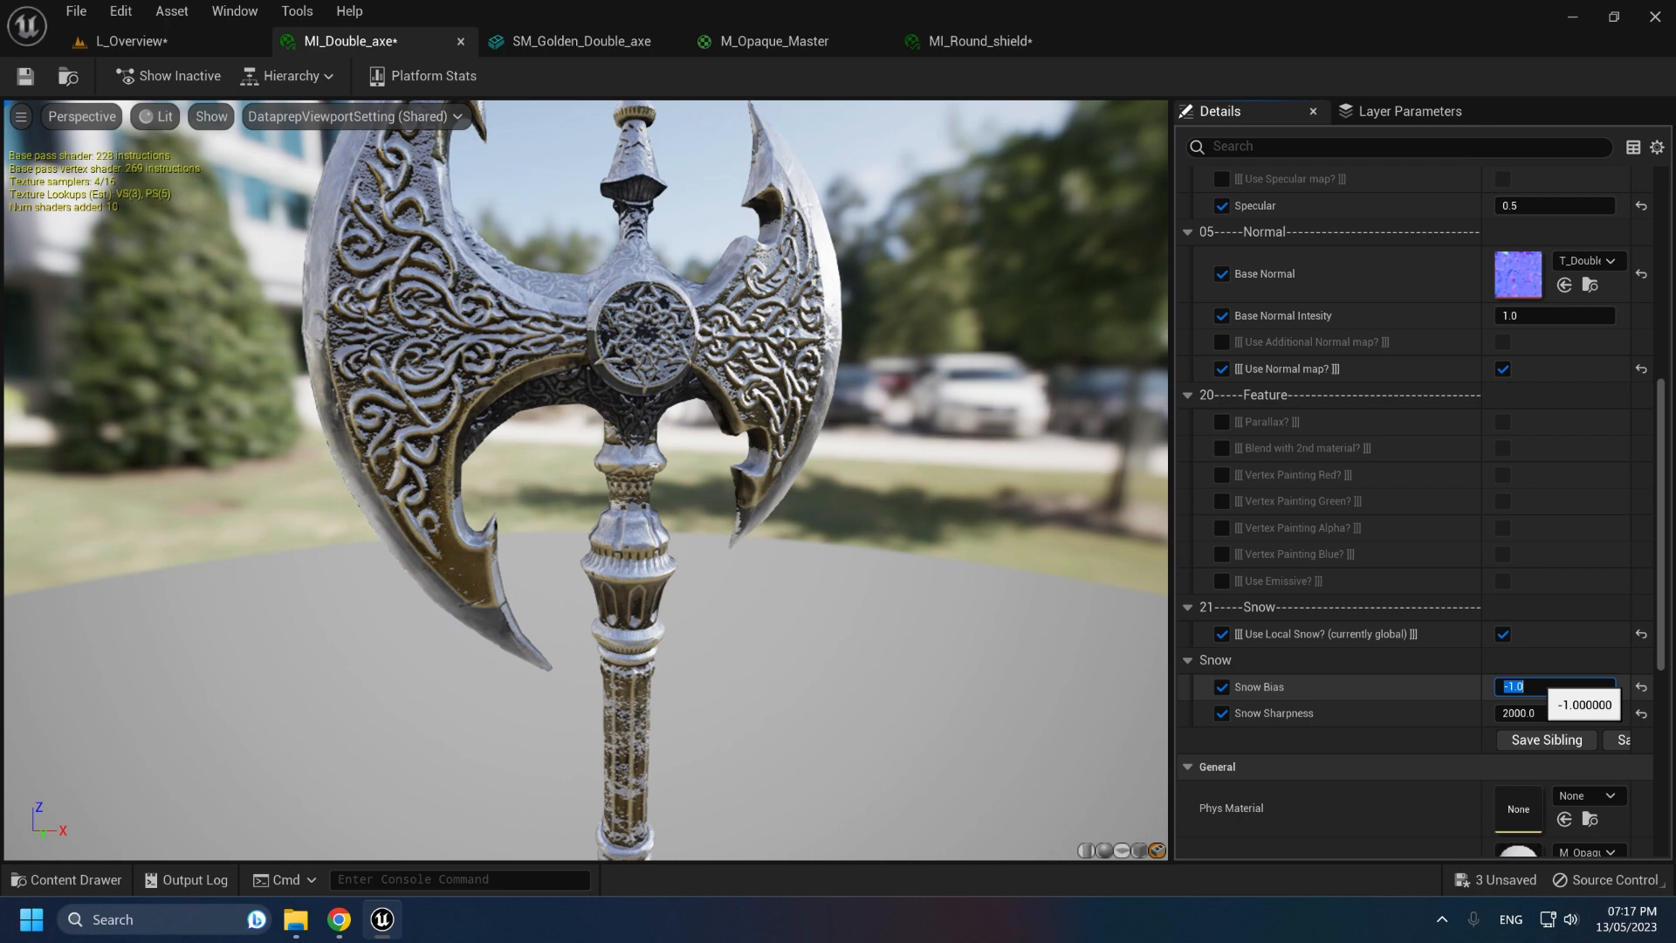
{"action": "type", "text": "1"}
{"action": "key", "text": "Return"}
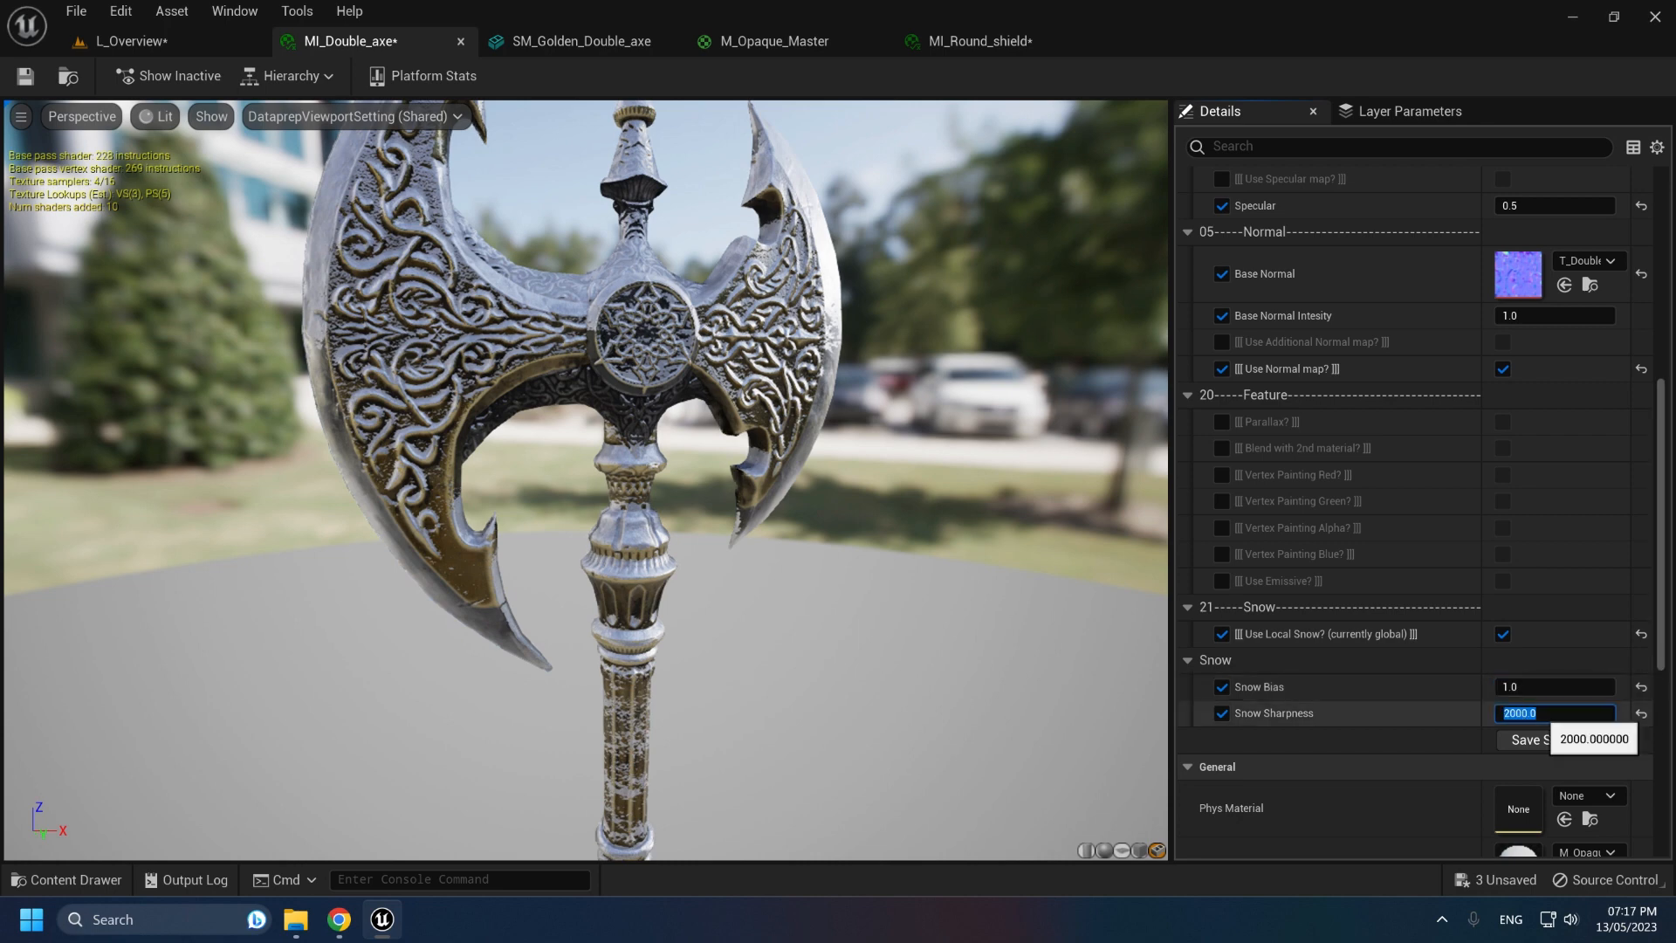
Step: Try Snow Sharpness at -20, inspect the axe head, and reset Snow Bias and Snow Sharpness to 0.0
{"action": "type", "text": "-20"}
{"action": "key", "text": "Return"}
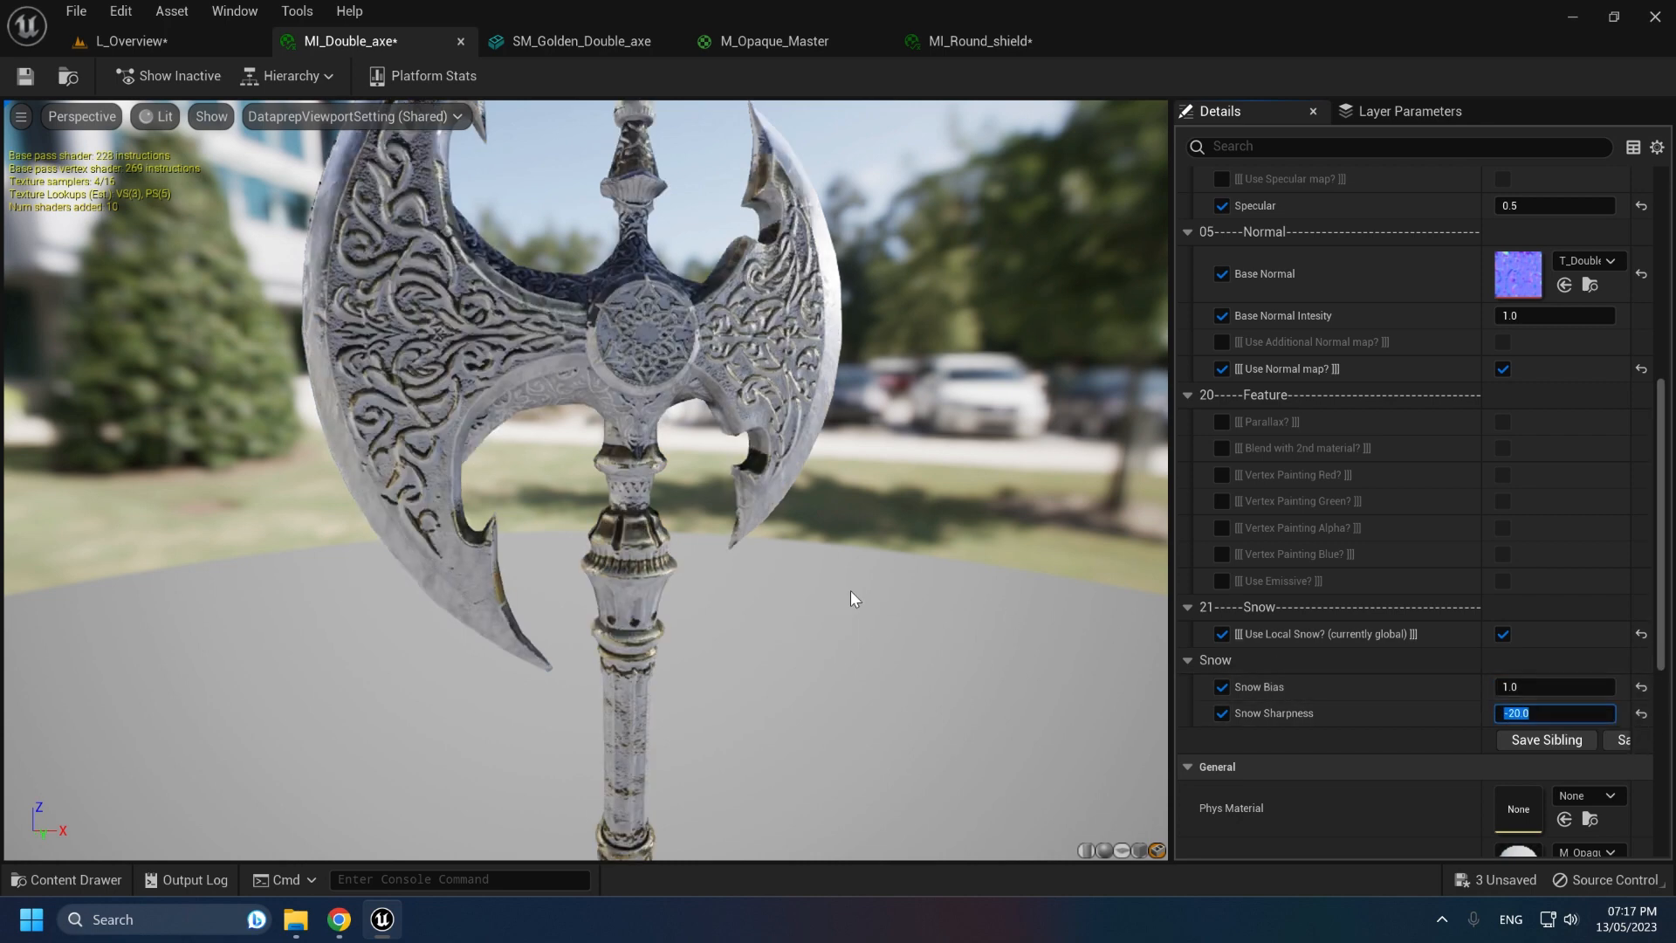
{"action": "right_click_drag", "start_coordinate": [854, 600], "coordinate": [785, 646]}
{"action": "mouse_move", "coordinate": [854, 600]}
{"action": "left_mouse_down"}
{"action": "mouse_move", "coordinate": [646, 646]}
{"action": "mouse_move", "coordinate": [593, 698]}
{"action": "mouse_move", "coordinate": [838, 594]}
{"action": "left_mouse_up"}
{"action": "right_click_drag", "start_coordinate": [854, 600], "coordinate": [942, 541]}
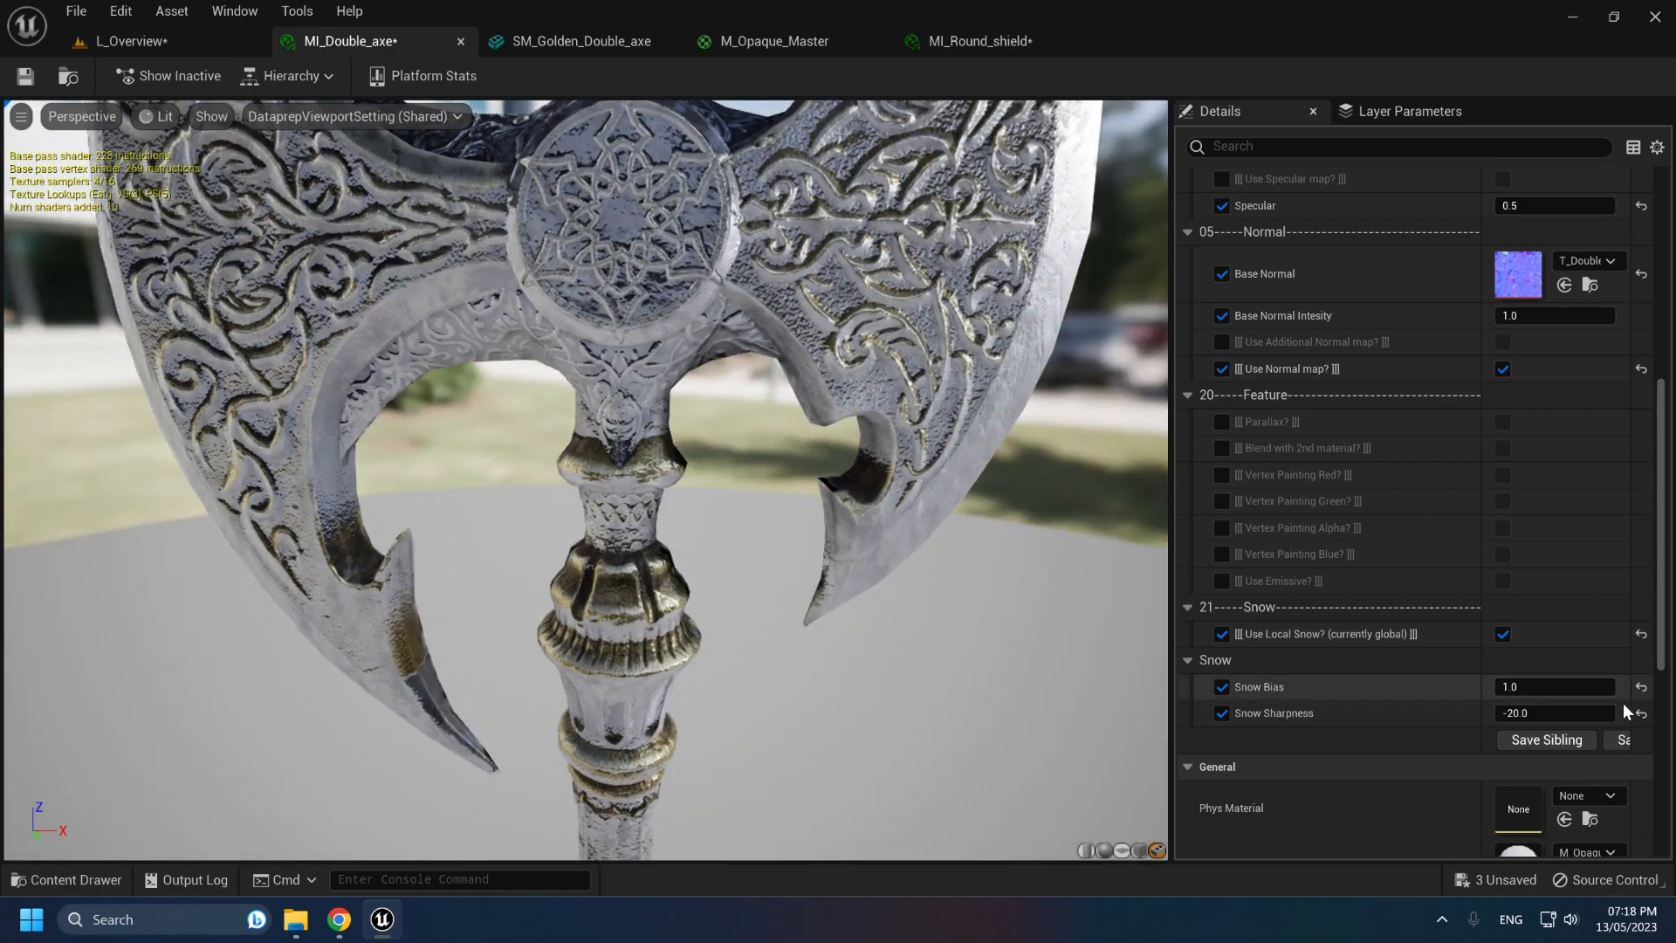
{"action": "left_click", "coordinate": [1642, 713]}
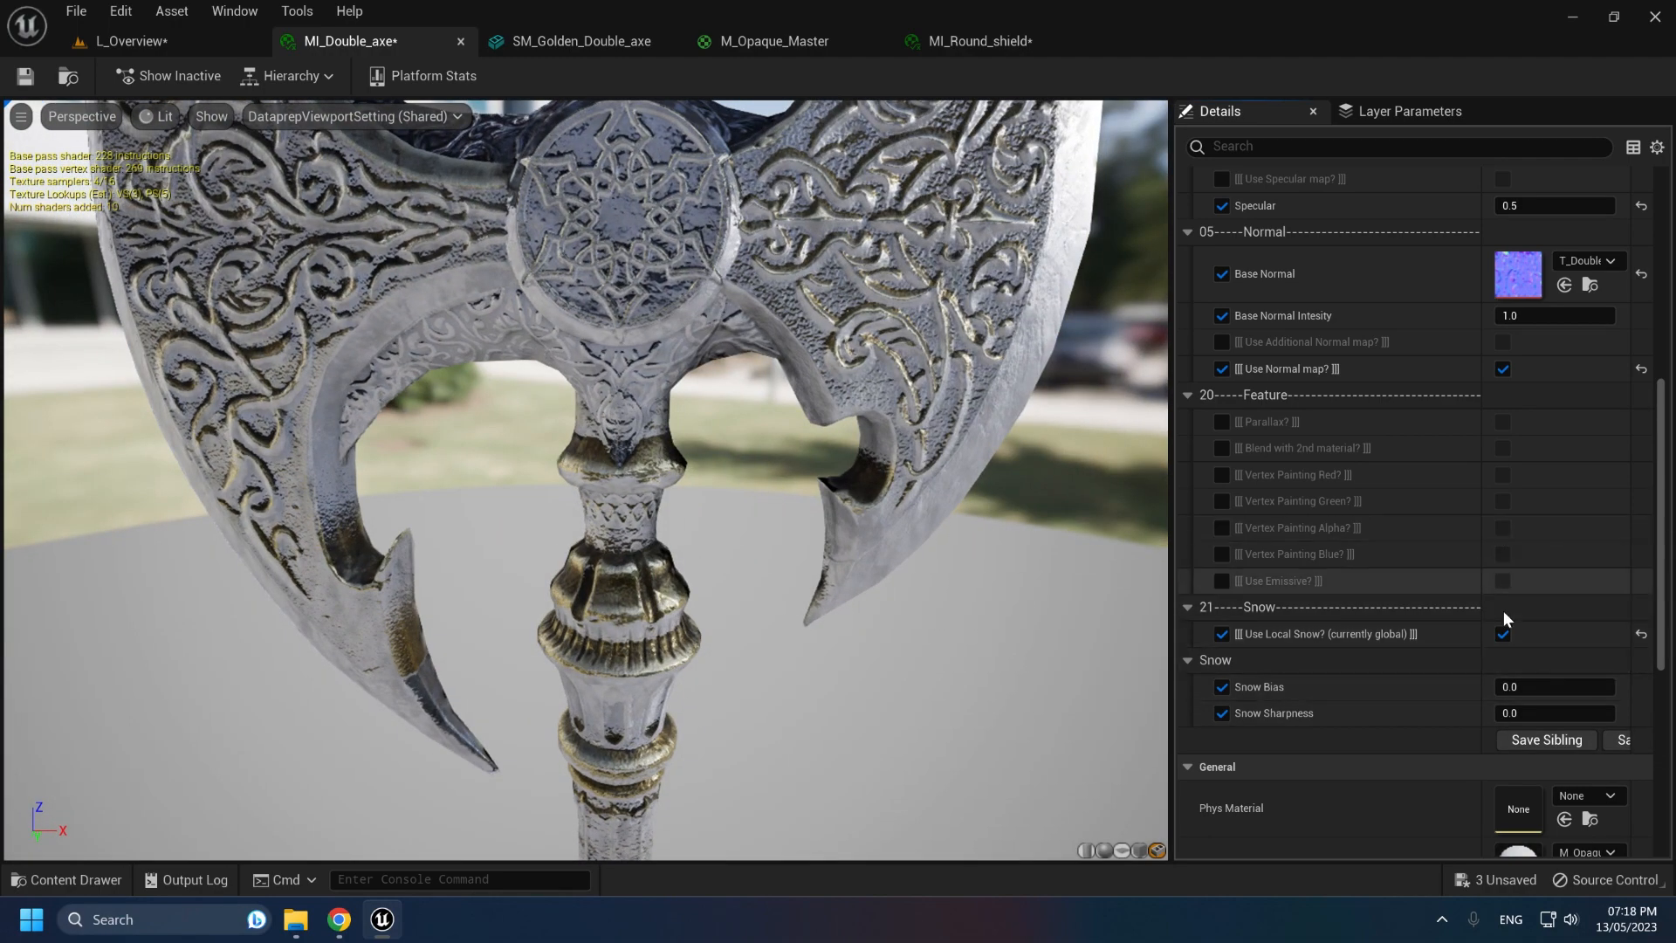
Step: Turn off local snow, enable Vertex Painting Red on the double axe material, and enable the Red Blend map contrast override
{"action": "left_click", "coordinate": [1501, 631]}
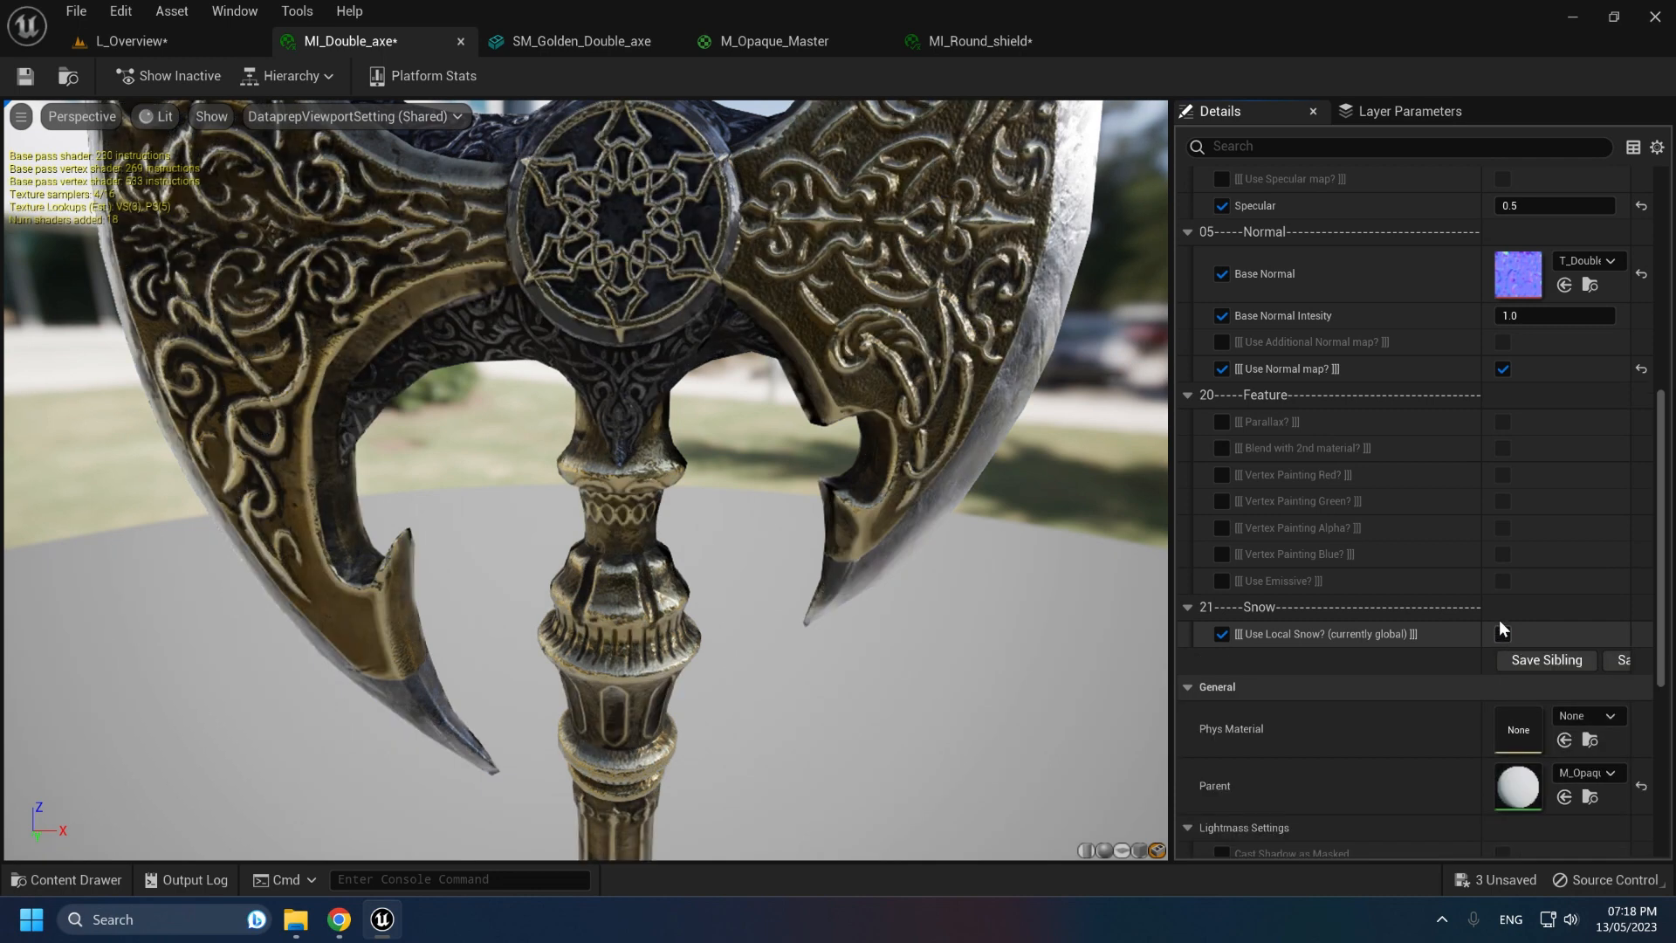
{"action": "left_click", "coordinate": [1222, 474]}
{"action": "left_click", "coordinate": [1502, 474]}
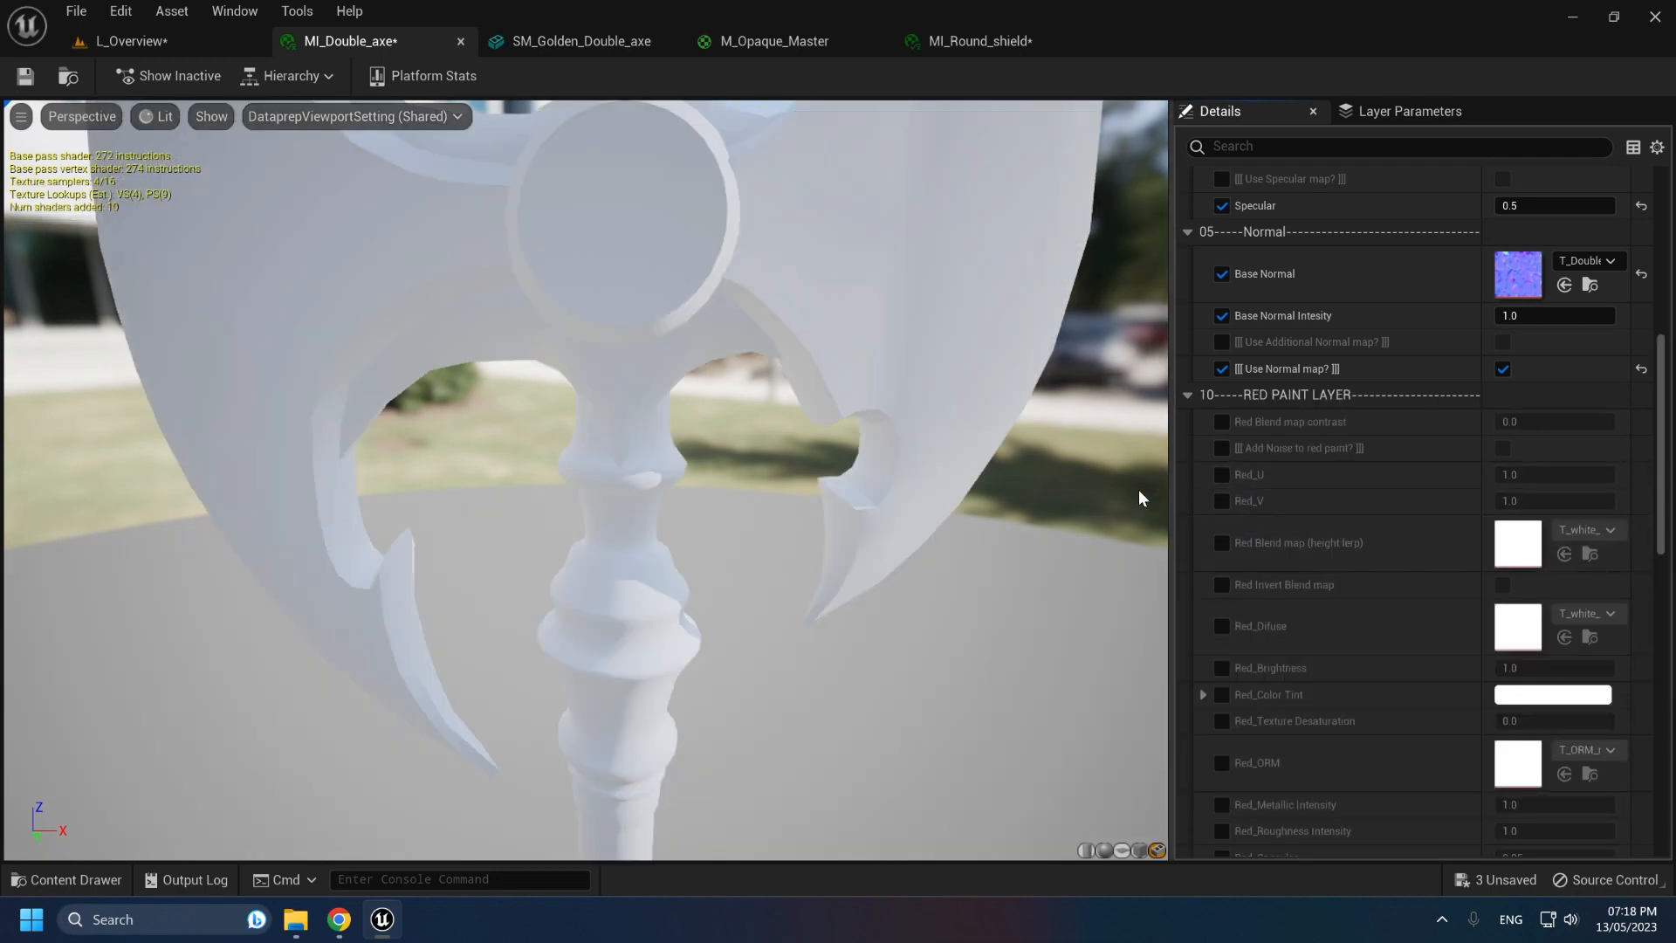
{"action": "scroll", "coordinate": [755, 389], "scroll_direction": "down", "scroll_amount": 5}
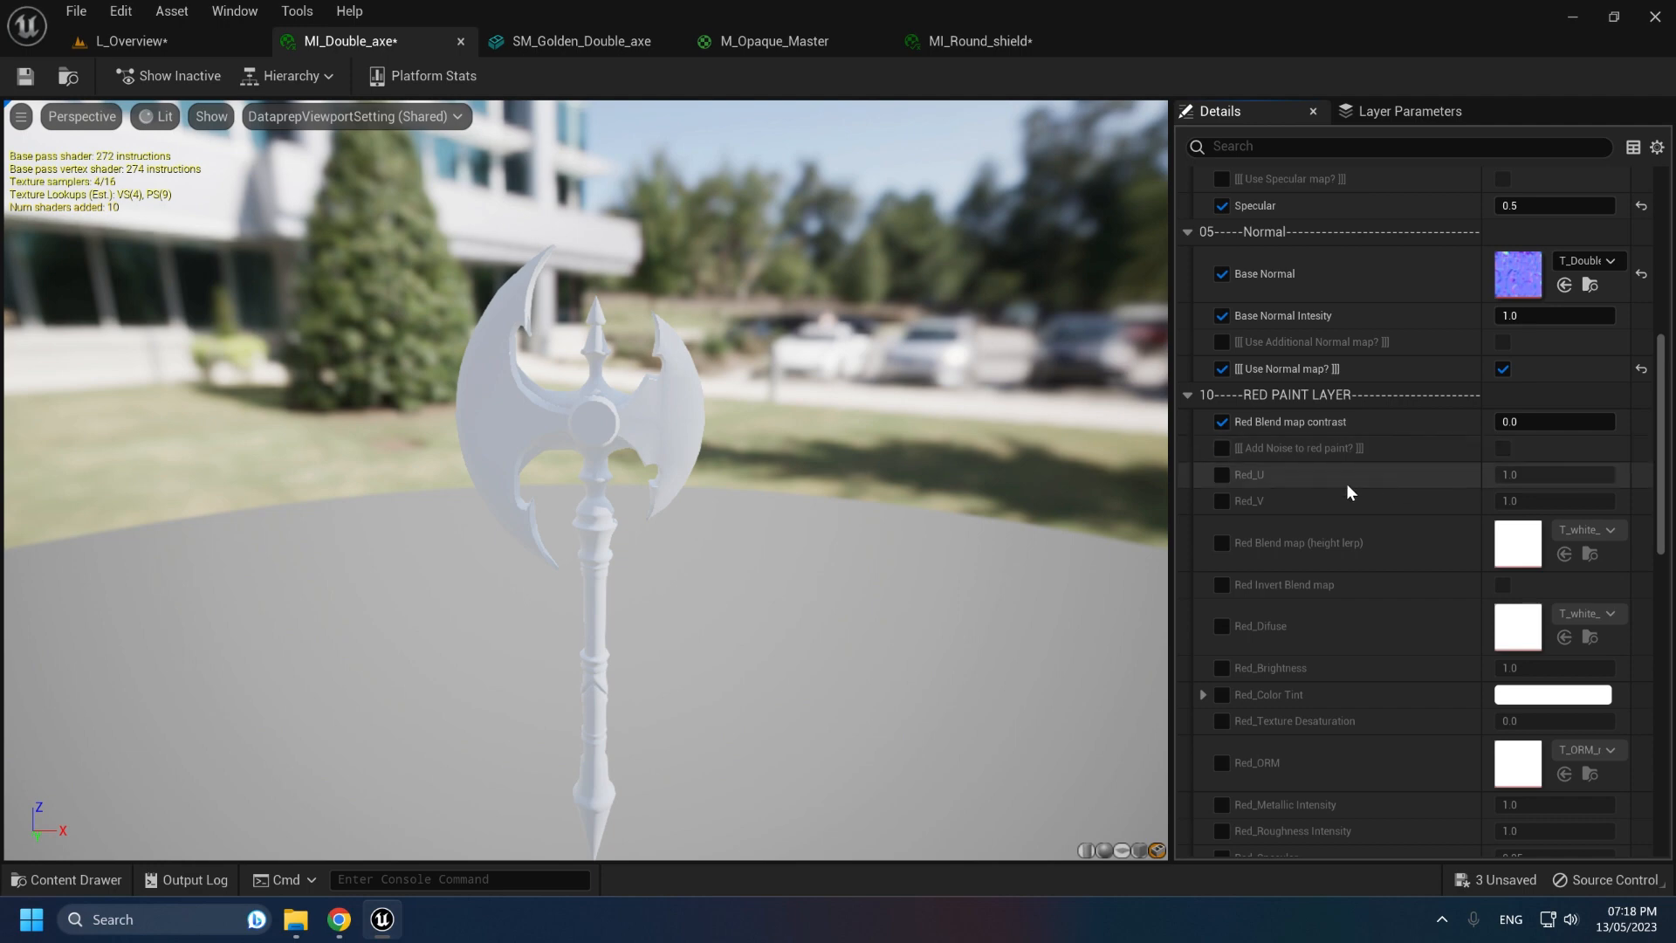
Step: Enable Red_Difuse in the red paint layer, search the textures for "dirt", and assign T_Teeths_Dirty_D
{"action": "left_click", "coordinate": [1222, 626]}
{"action": "left_click", "coordinate": [1588, 613]}
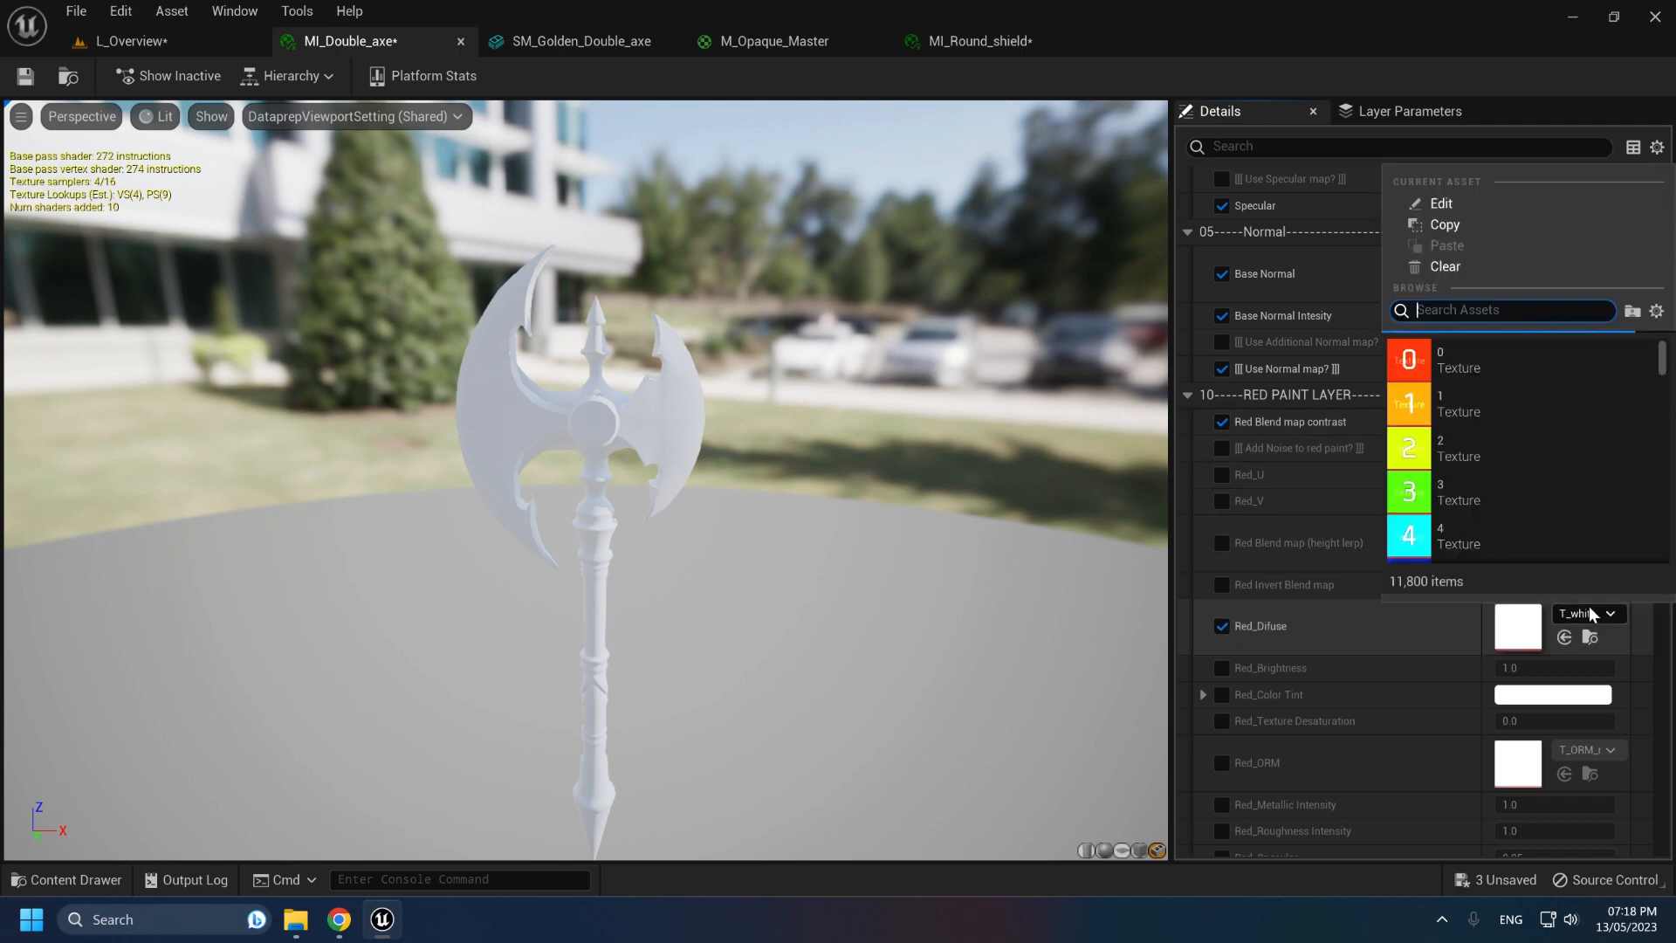
{"action": "type", "text": "dirt"}
{"action": "left_click_drag", "start_coordinate": [1662, 434], "coordinate": [1659, 513]}
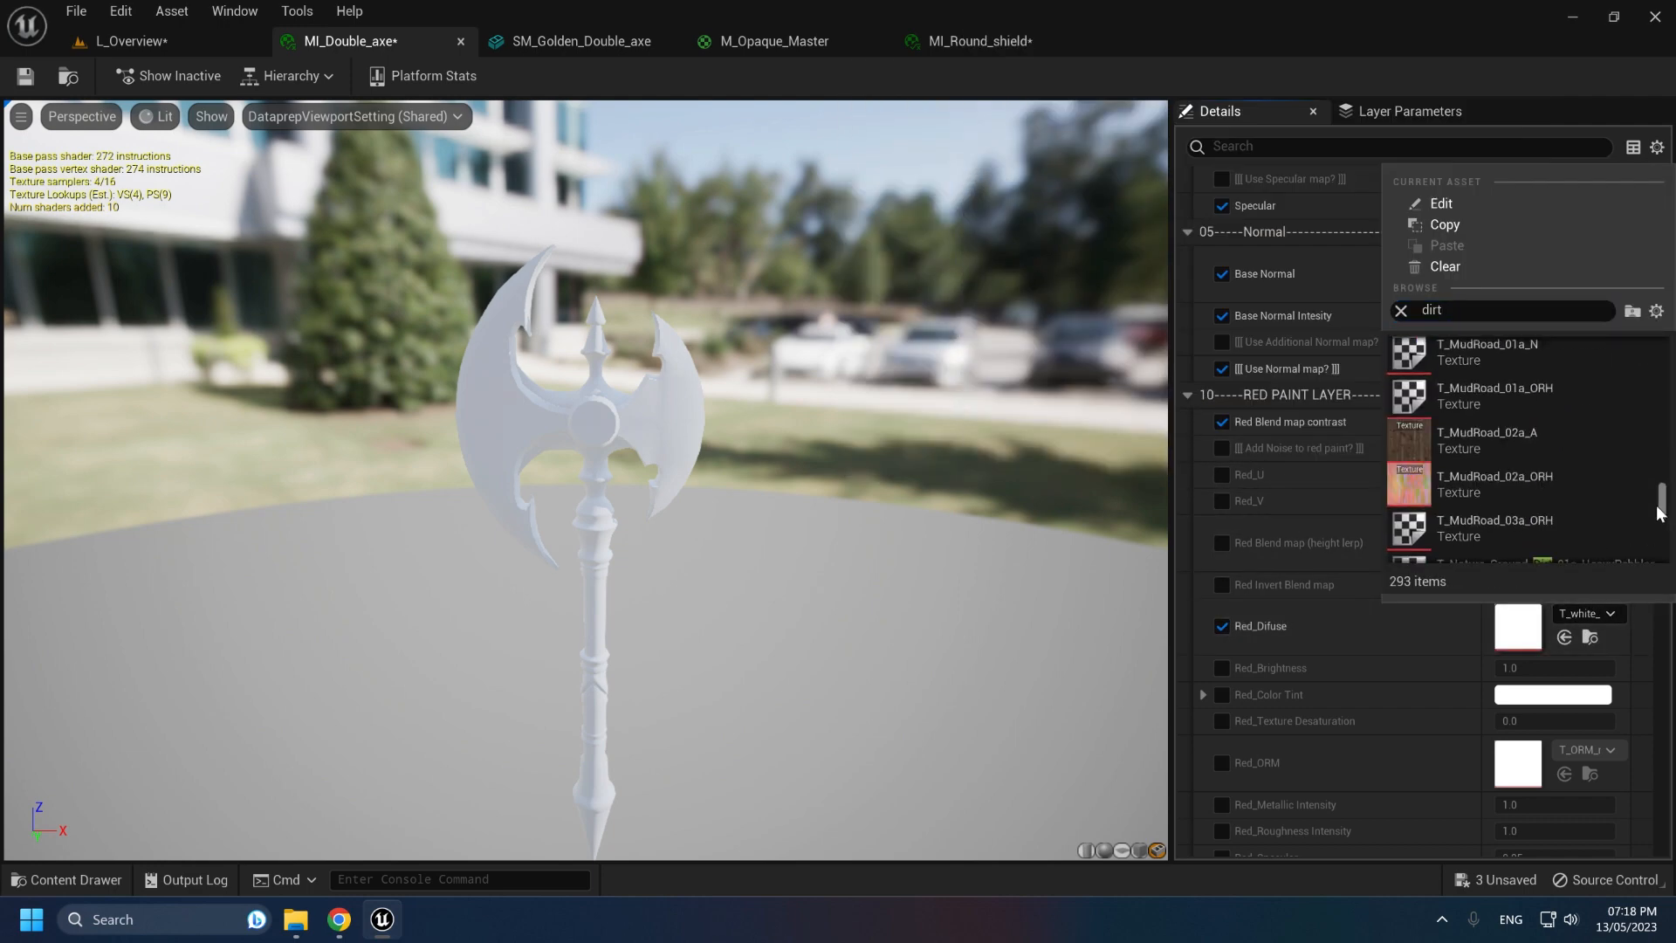
{"action": "scroll", "coordinate": [1659, 514], "scroll_direction": "down", "scroll_amount": 10}
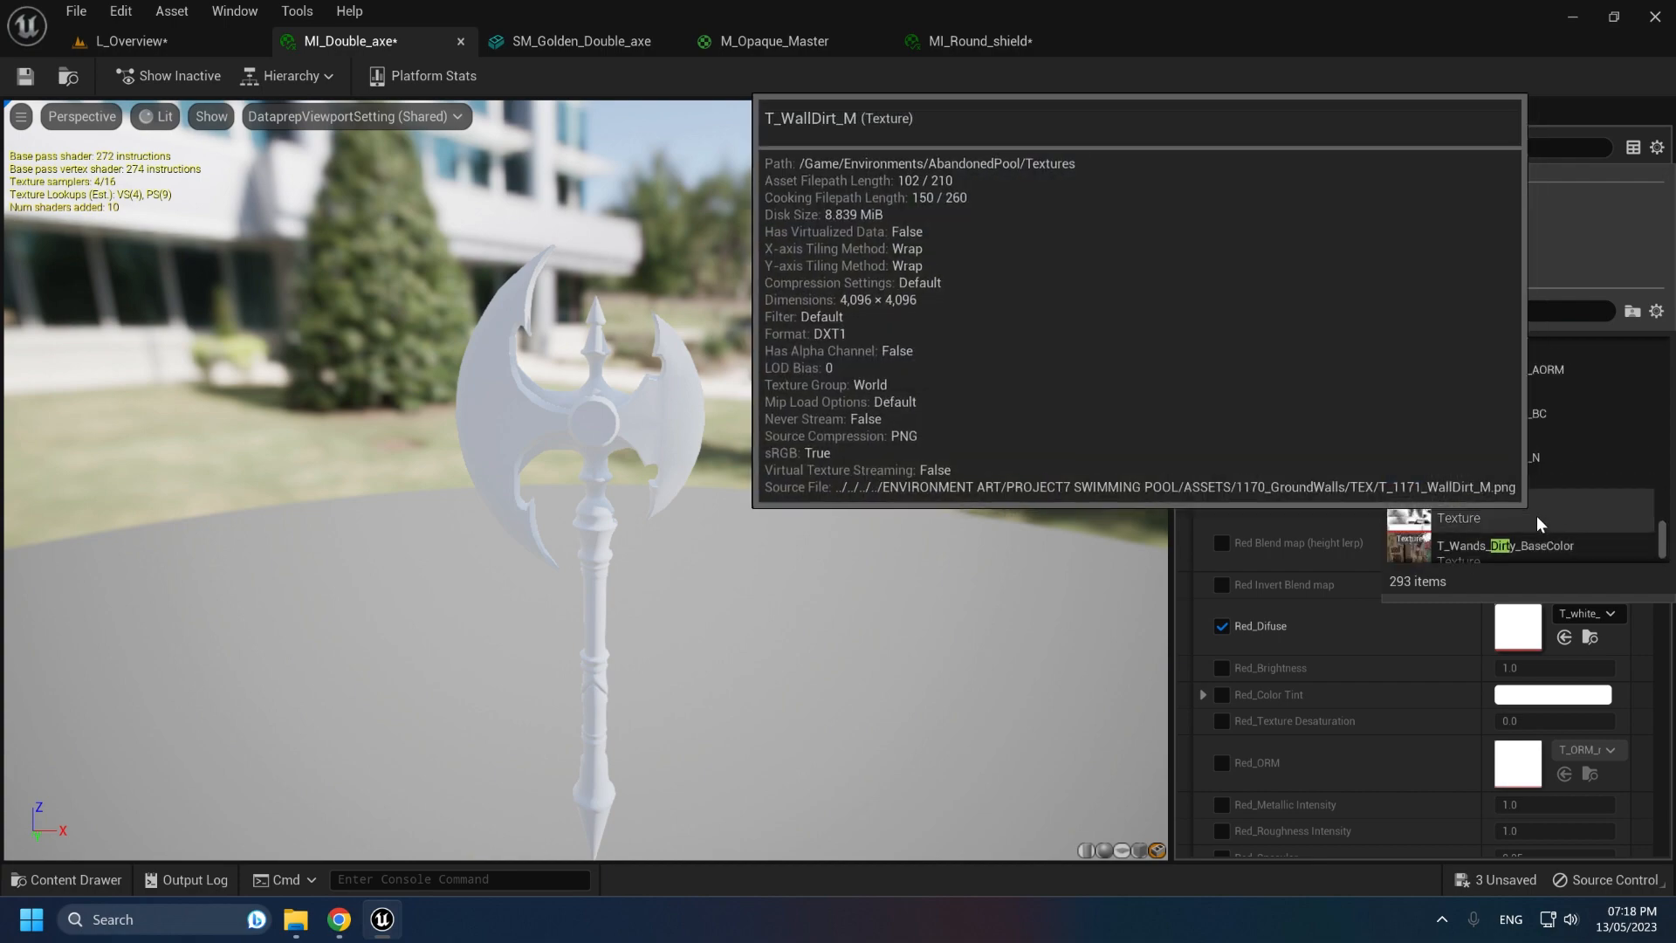
{"action": "scroll", "coordinate": [1537, 515], "scroll_direction": "up", "scroll_amount": 5}
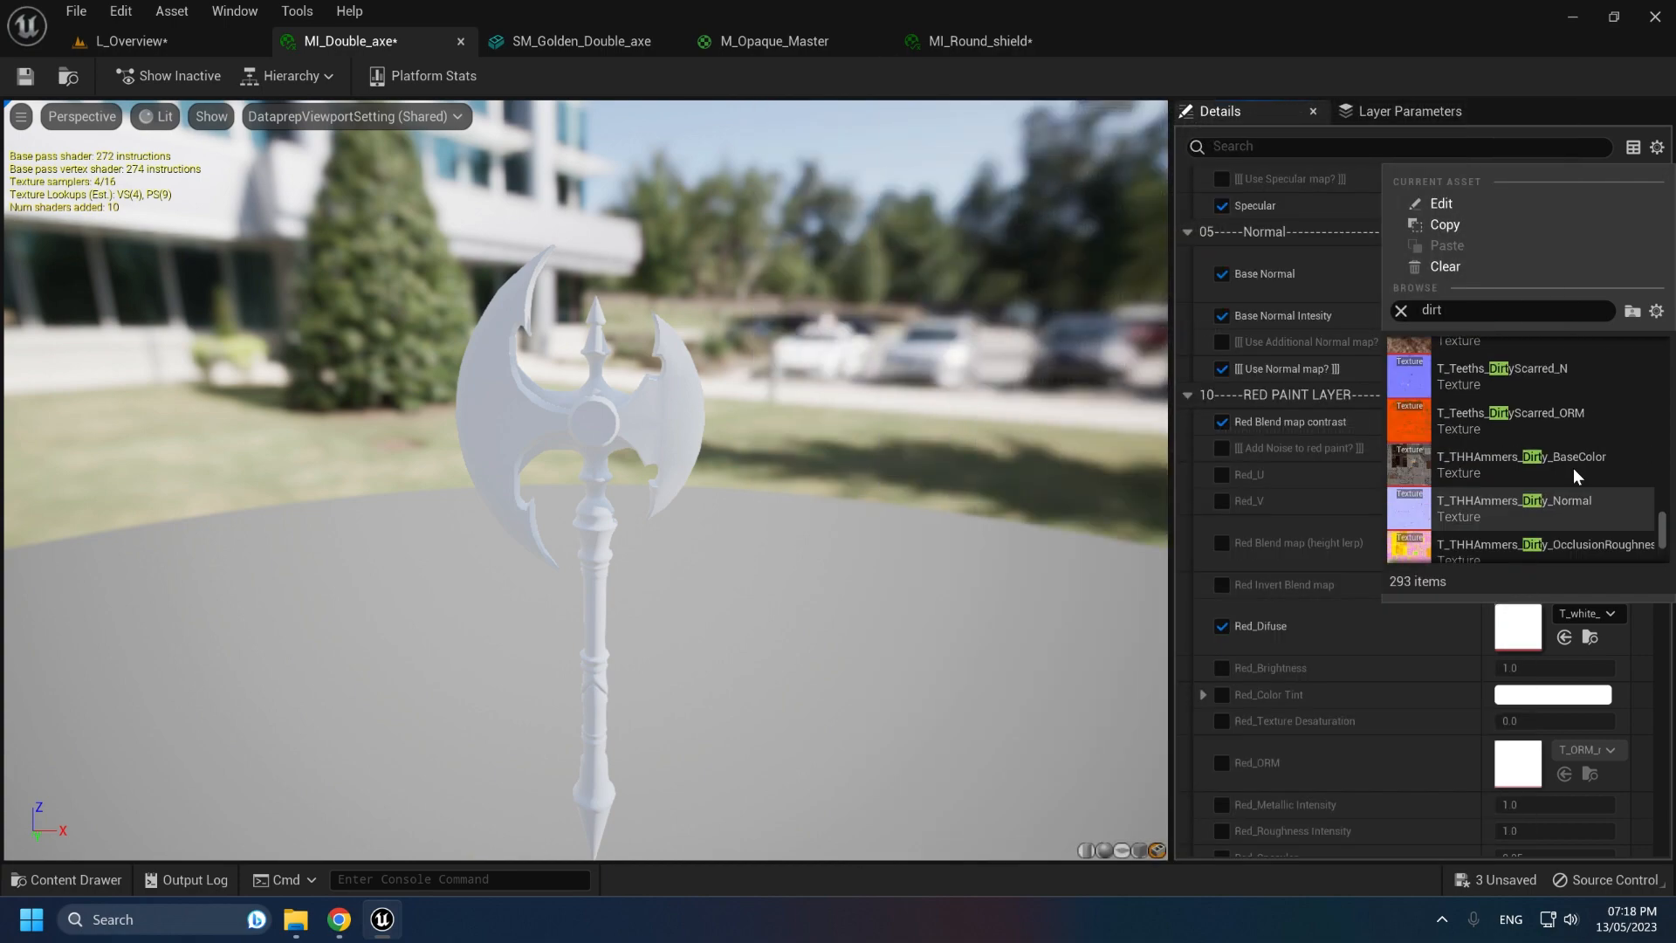
{"action": "scroll", "coordinate": [1562, 471], "scroll_direction": "down", "scroll_amount": 3}
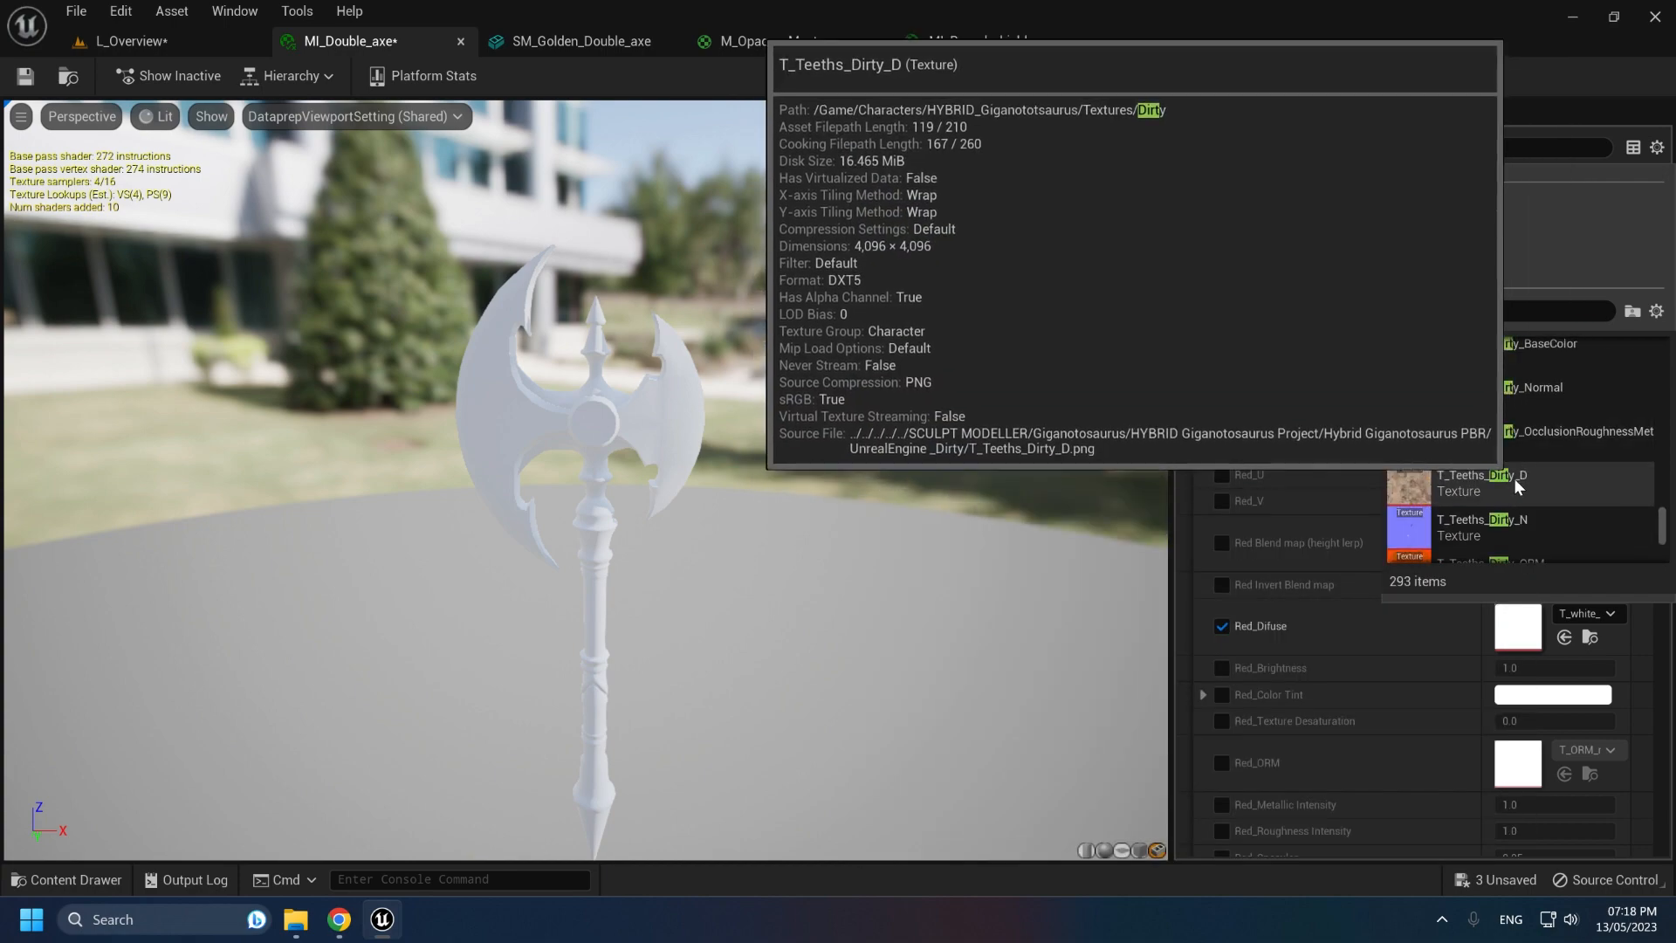
{"action": "left_click", "coordinate": [1516, 480]}
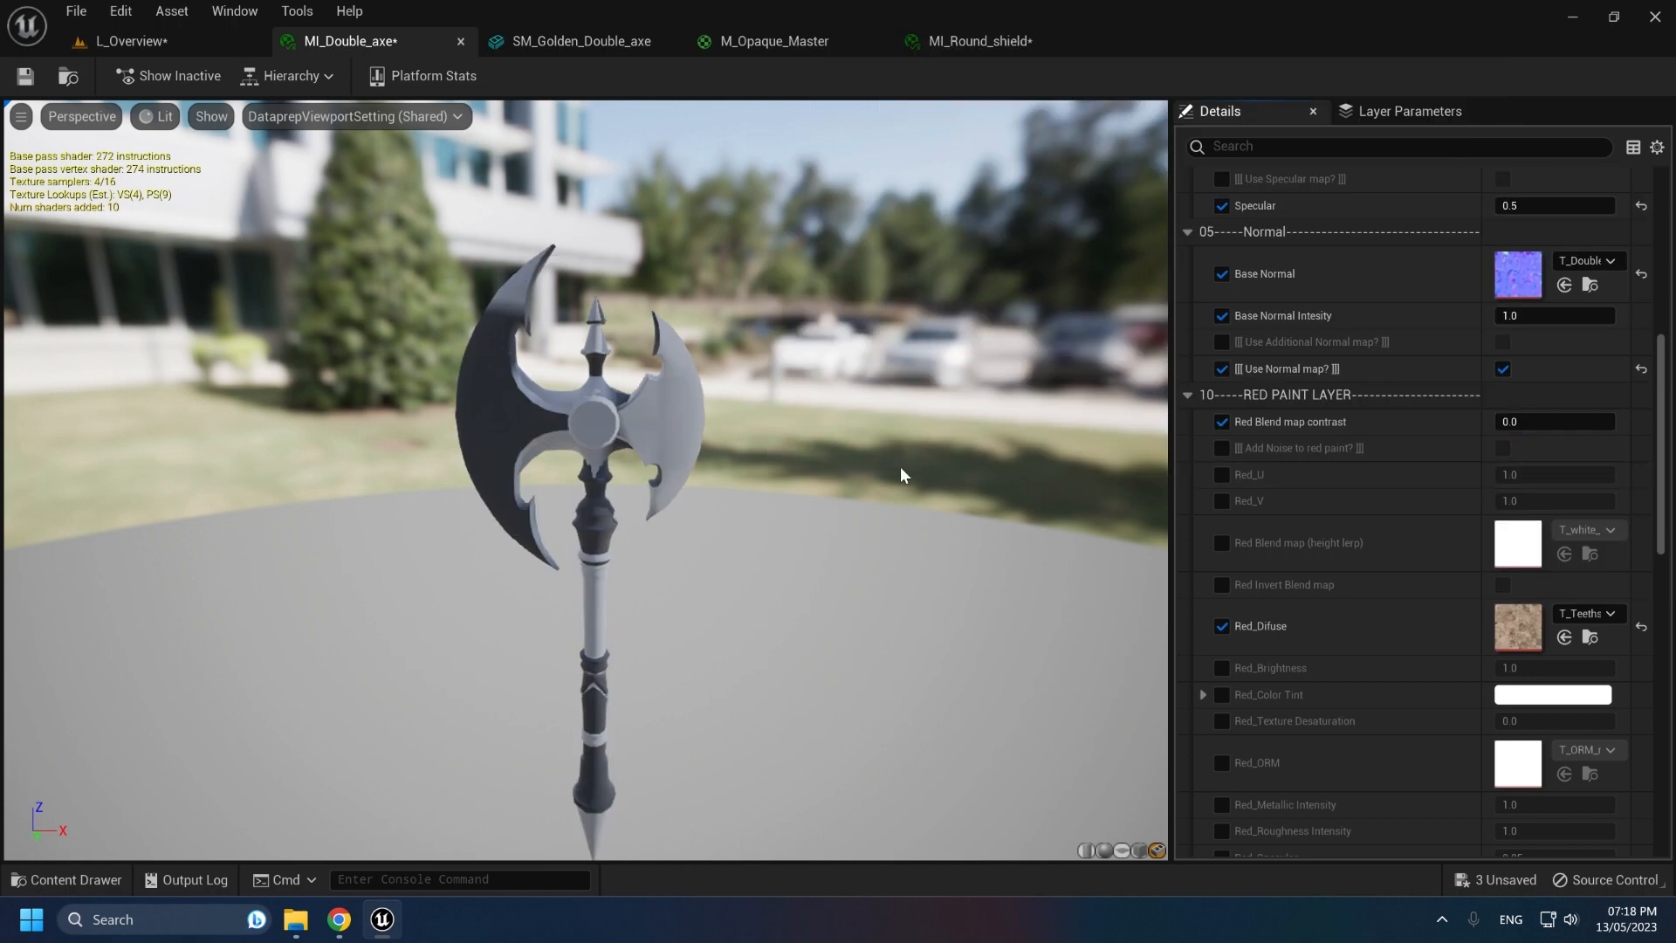
Step: Try to vertex paint the double axe in L_Overview using Mesh Paint mode, swapping the paint and erase colors
{"action": "left_click", "coordinate": [174, 41]}
{"action": "left_click", "coordinate": [140, 76]}
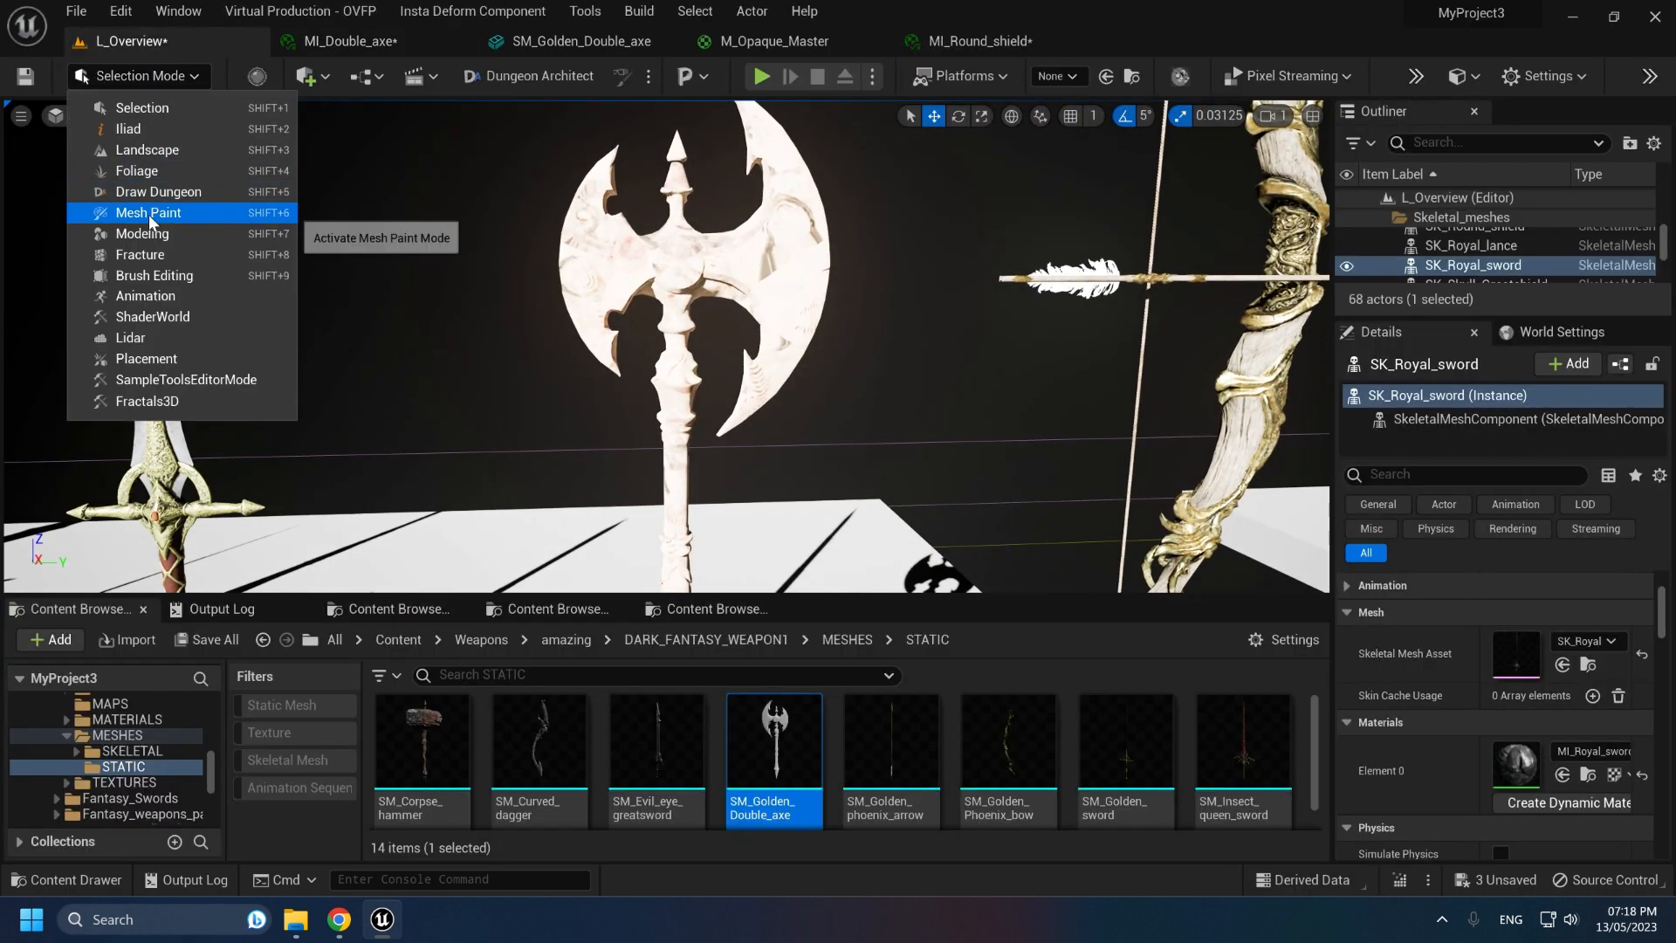
{"action": "left_click", "coordinate": [148, 214]}
{"action": "left_click", "coordinate": [92, 208]}
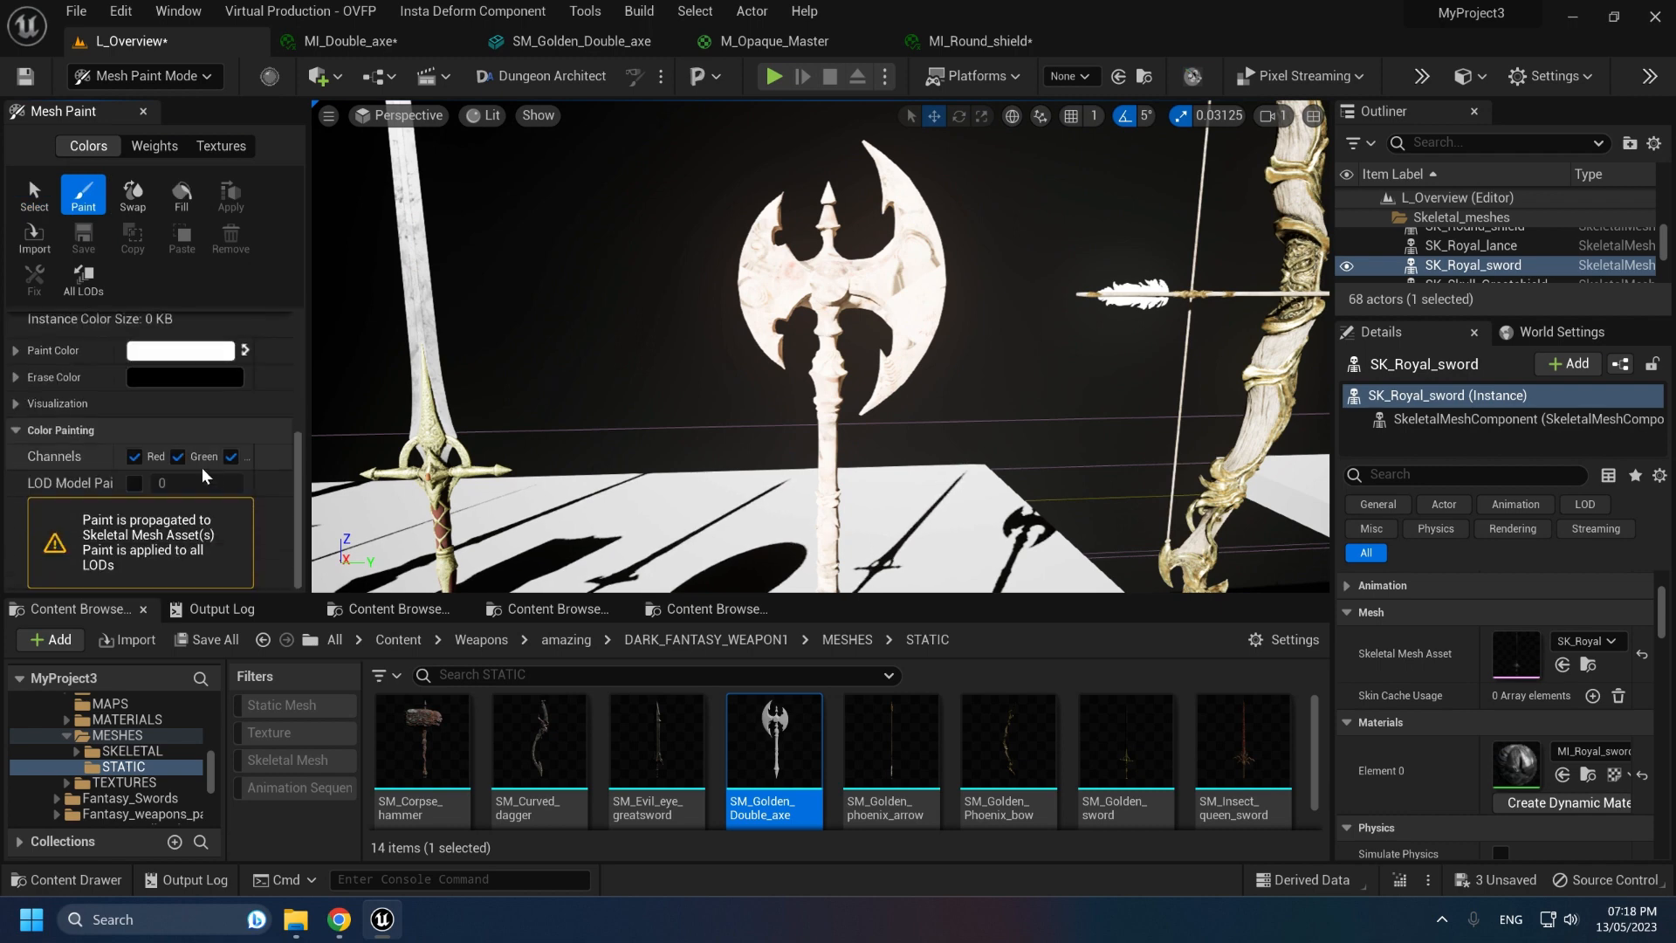
{"action": "left_click", "coordinate": [133, 197]}
{"action": "scroll", "coordinate": [812, 259], "scroll_direction": "down", "scroll_amount": 5}
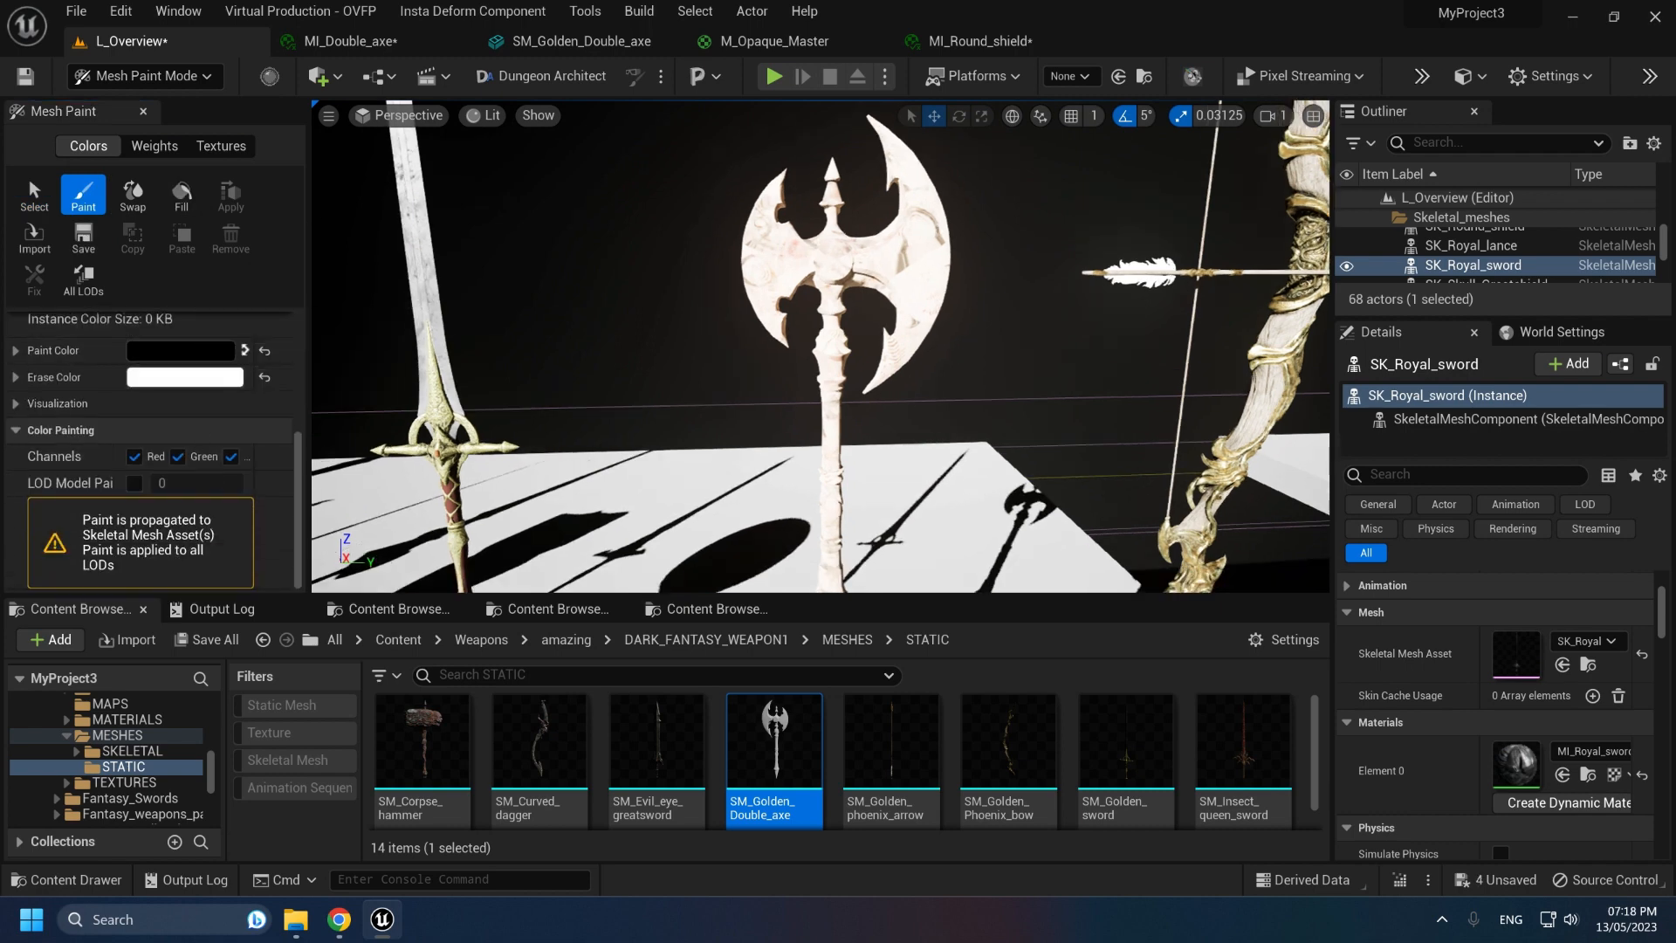
{"action": "scroll", "coordinate": [781, 258], "scroll_direction": "up", "scroll_amount": 2}
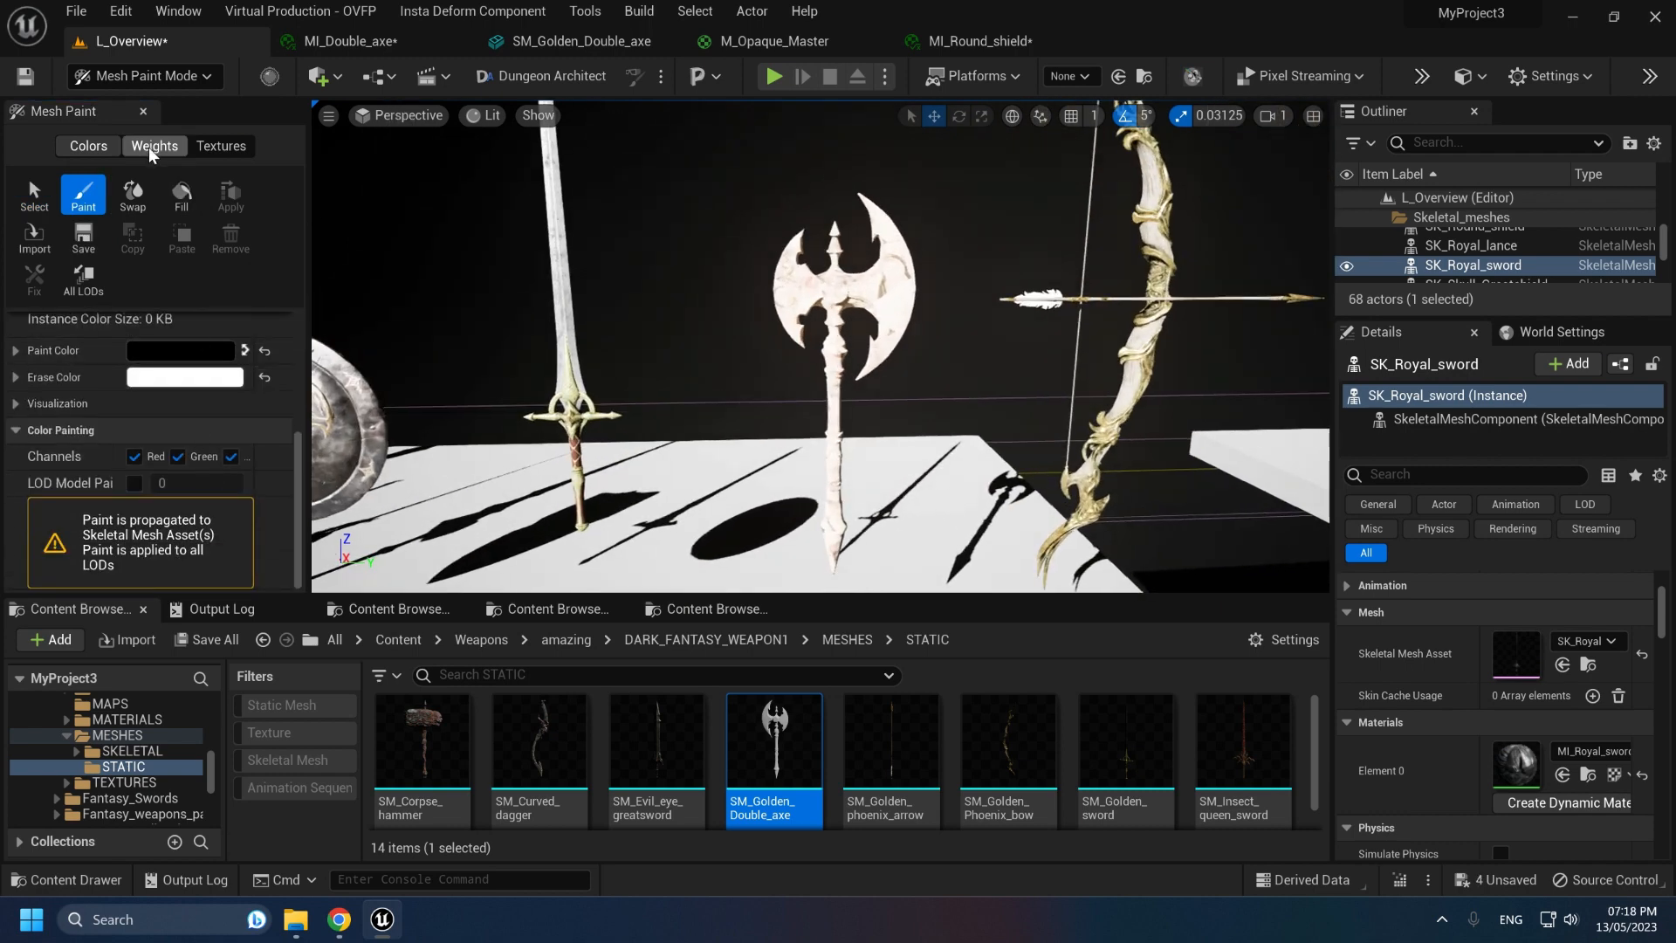
{"action": "left_click", "coordinate": [145, 76]}
{"action": "left_click", "coordinate": [846, 291]}
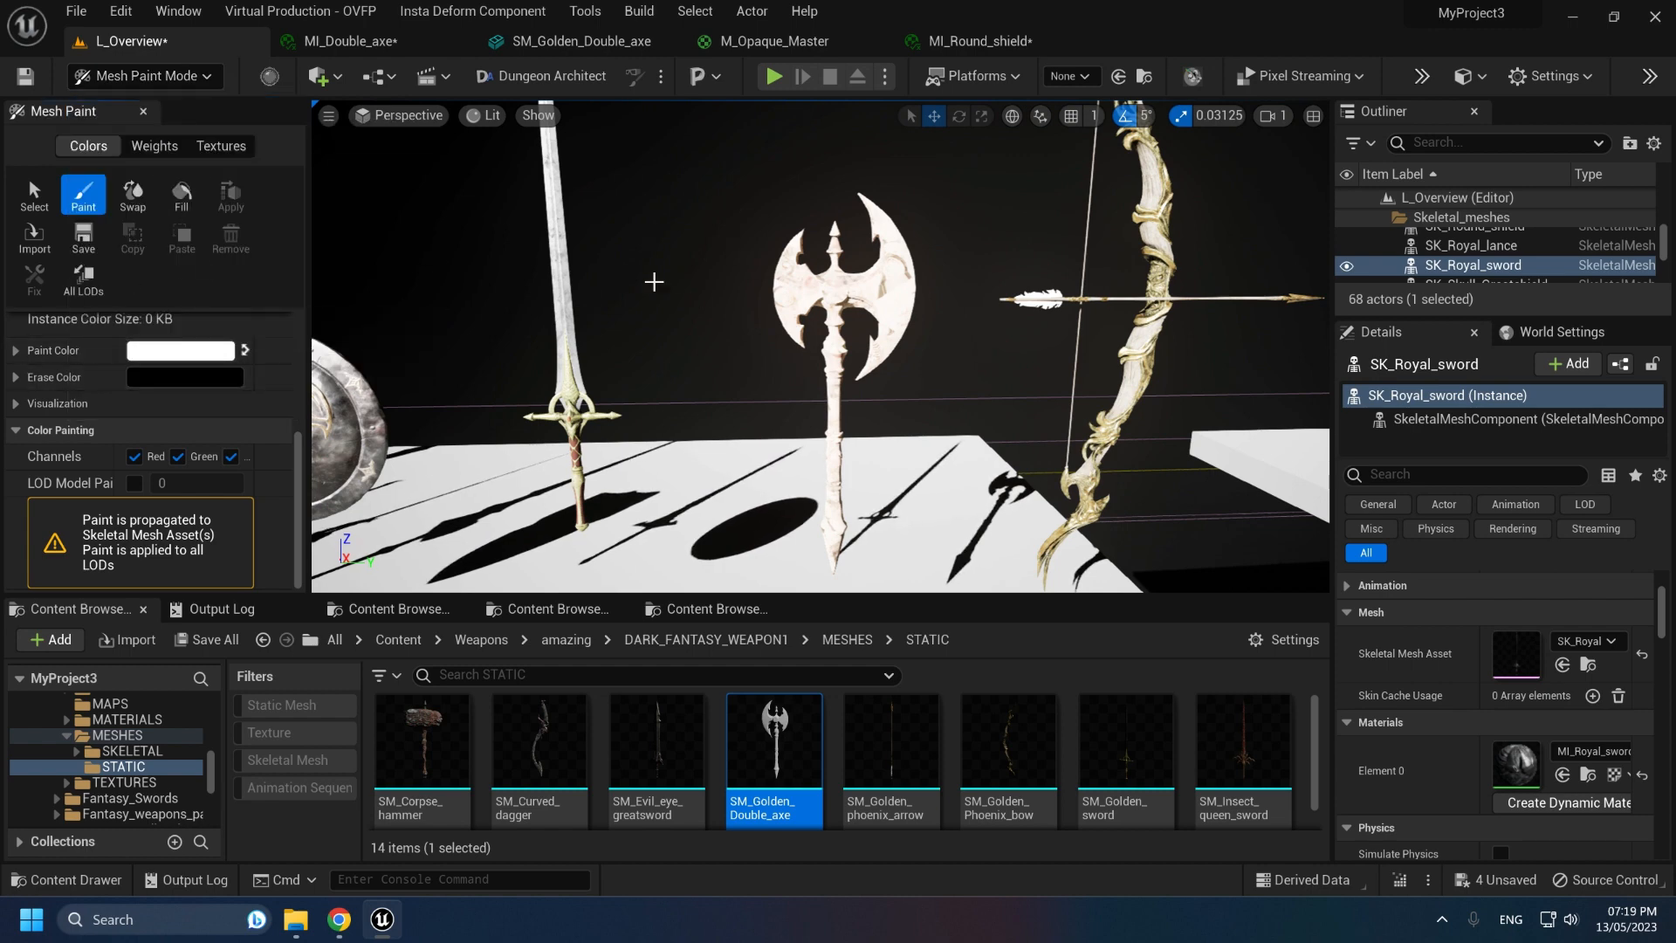
Step: Return to selection mode, select SM_Double_axe in the level, and re-enter Mesh Paint mode
{"action": "left_click", "coordinate": [150, 79]}
{"action": "left_click", "coordinate": [146, 109]}
{"action": "left_click", "coordinate": [715, 274]}
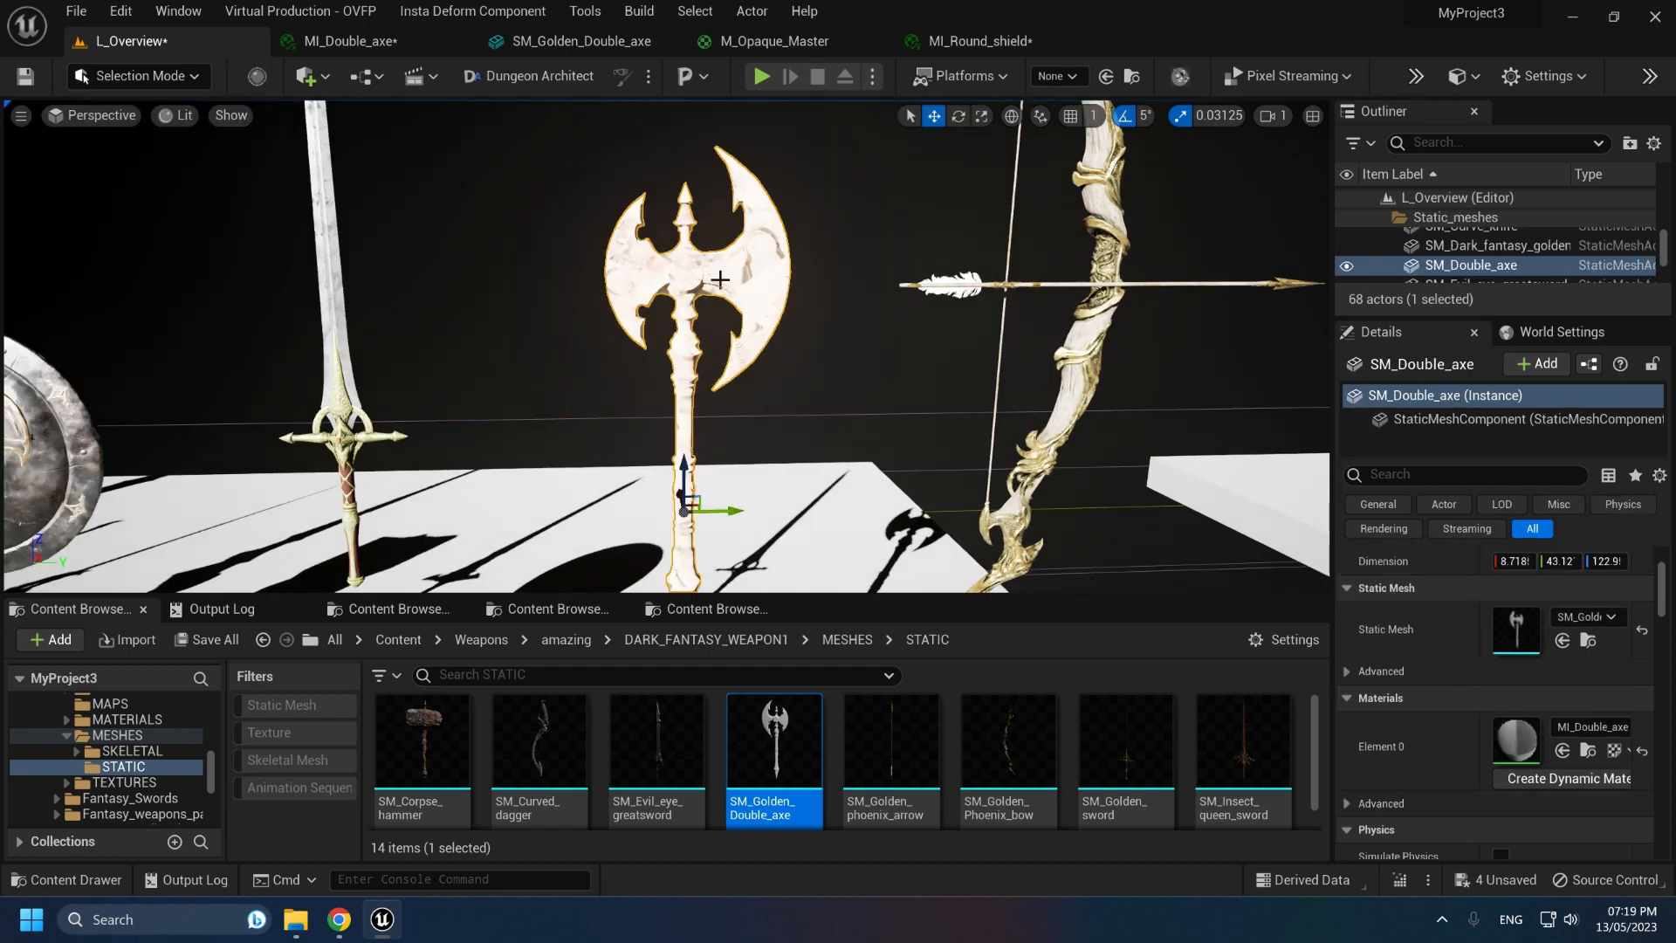
{"action": "left_click", "coordinate": [163, 80]}
{"action": "left_click", "coordinate": [173, 213]}
Step: Swap the paint color to black and fill the double axe's vertex colors with it
{"action": "left_click", "coordinate": [89, 198]}
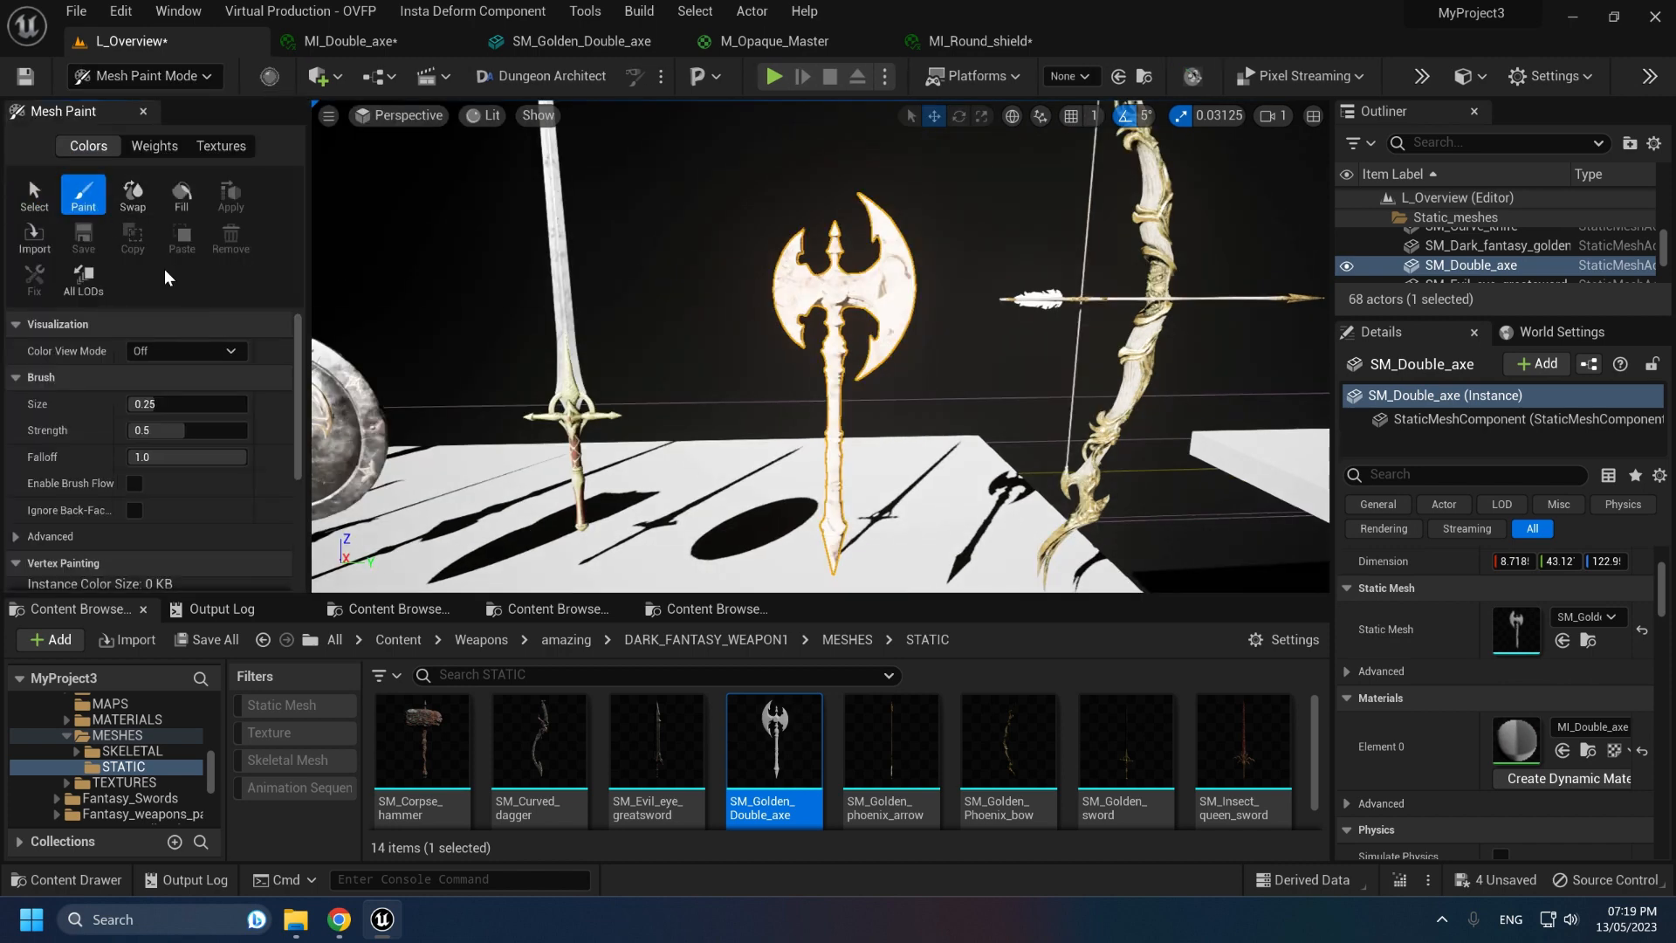
{"action": "scroll", "coordinate": [258, 393], "scroll_direction": "down", "scroll_amount": 4}
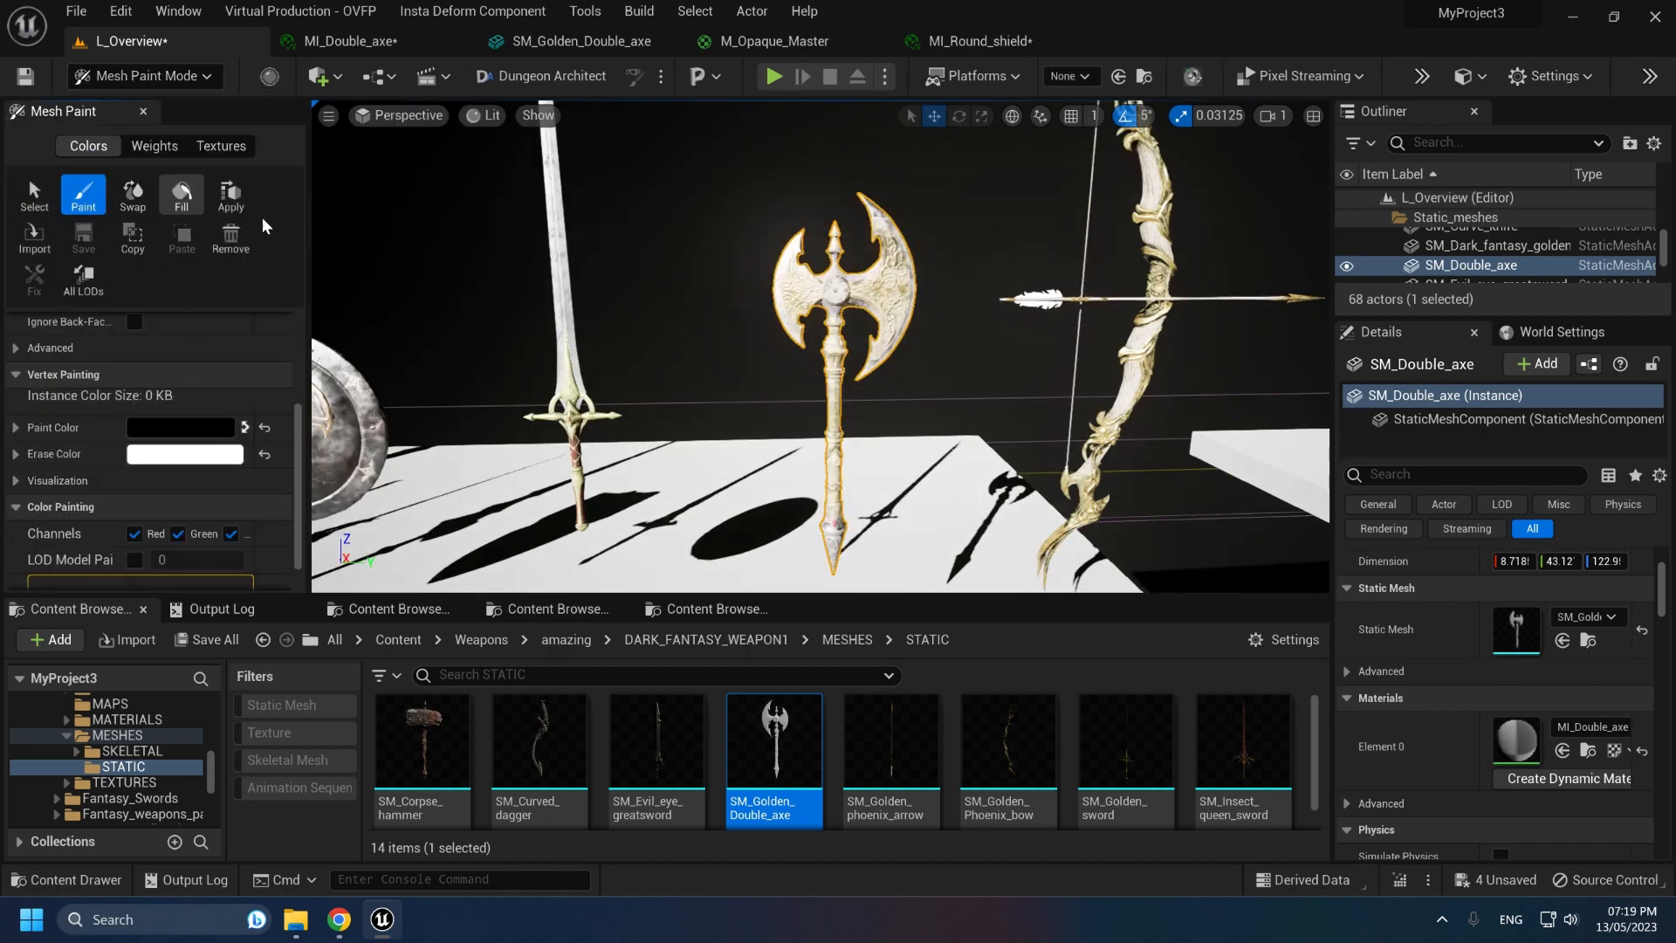
{"action": "right_click_drag", "start_coordinate": [419, 262], "coordinate": [426, 247]}
{"action": "key", "text": "w"}
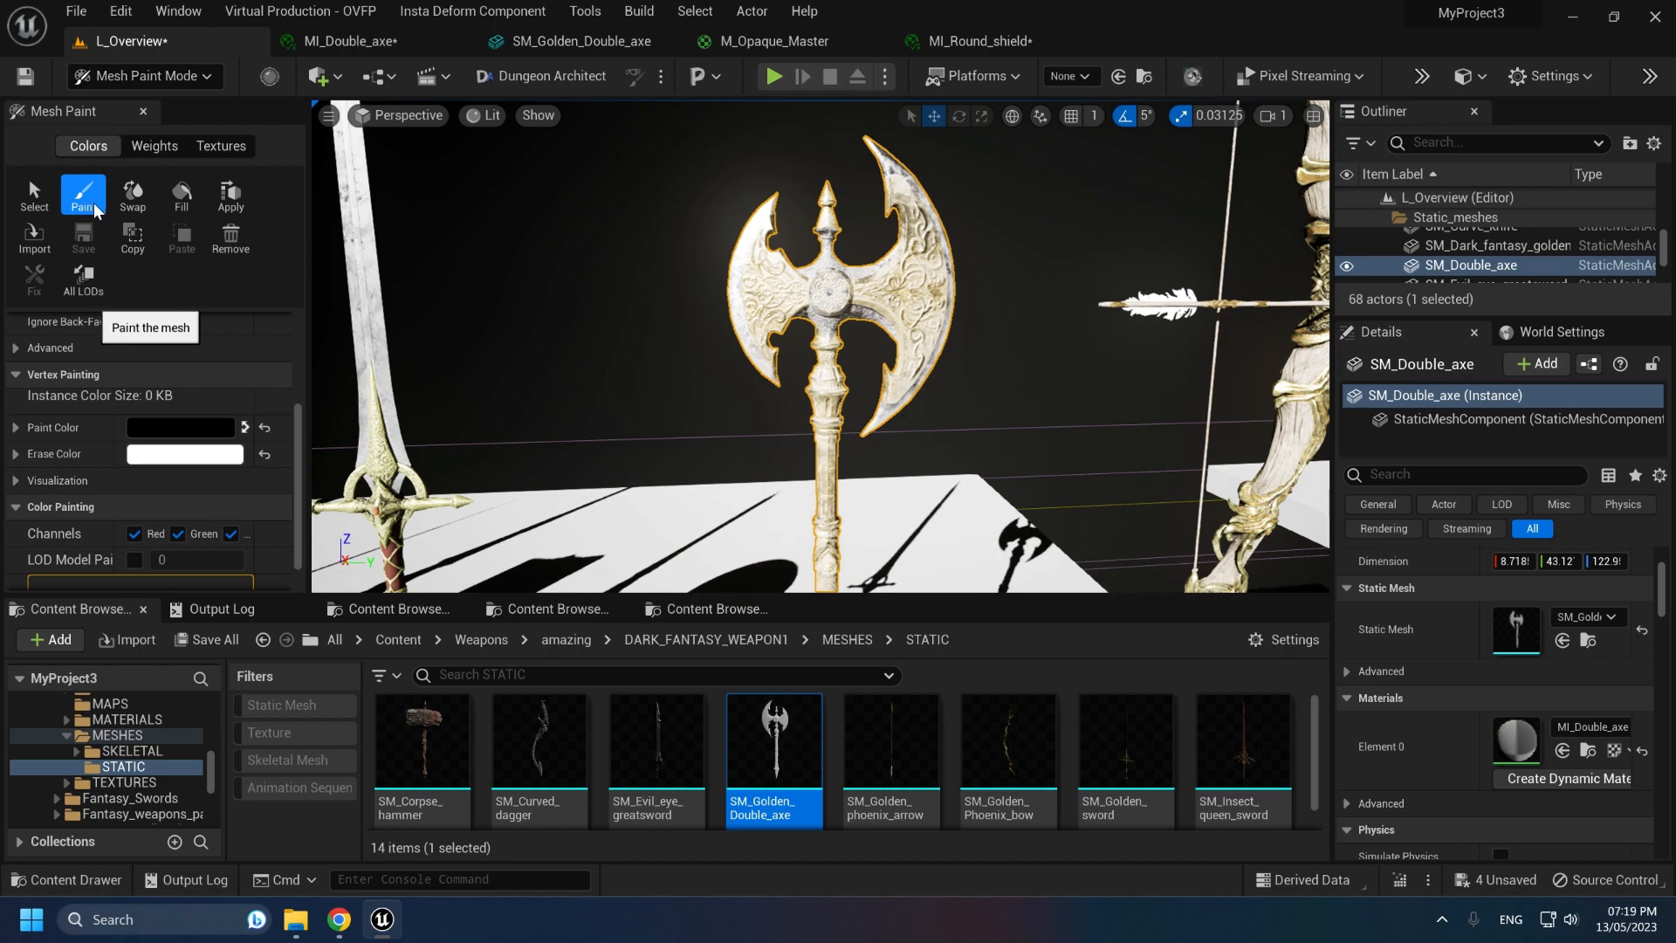
Step: Swap the paint color to white and brush it onto the double axe's head
{"action": "key", "text": "w"}
{"action": "mouse_move", "coordinate": [814, 300]}
{"action": "right_mouse_down"}
{"action": "mouse_move", "coordinate": [860, 302]}
{"action": "mouse_move", "coordinate": [860, 329]}
{"action": "right_mouse_up"}
{"action": "key", "text": "s"}
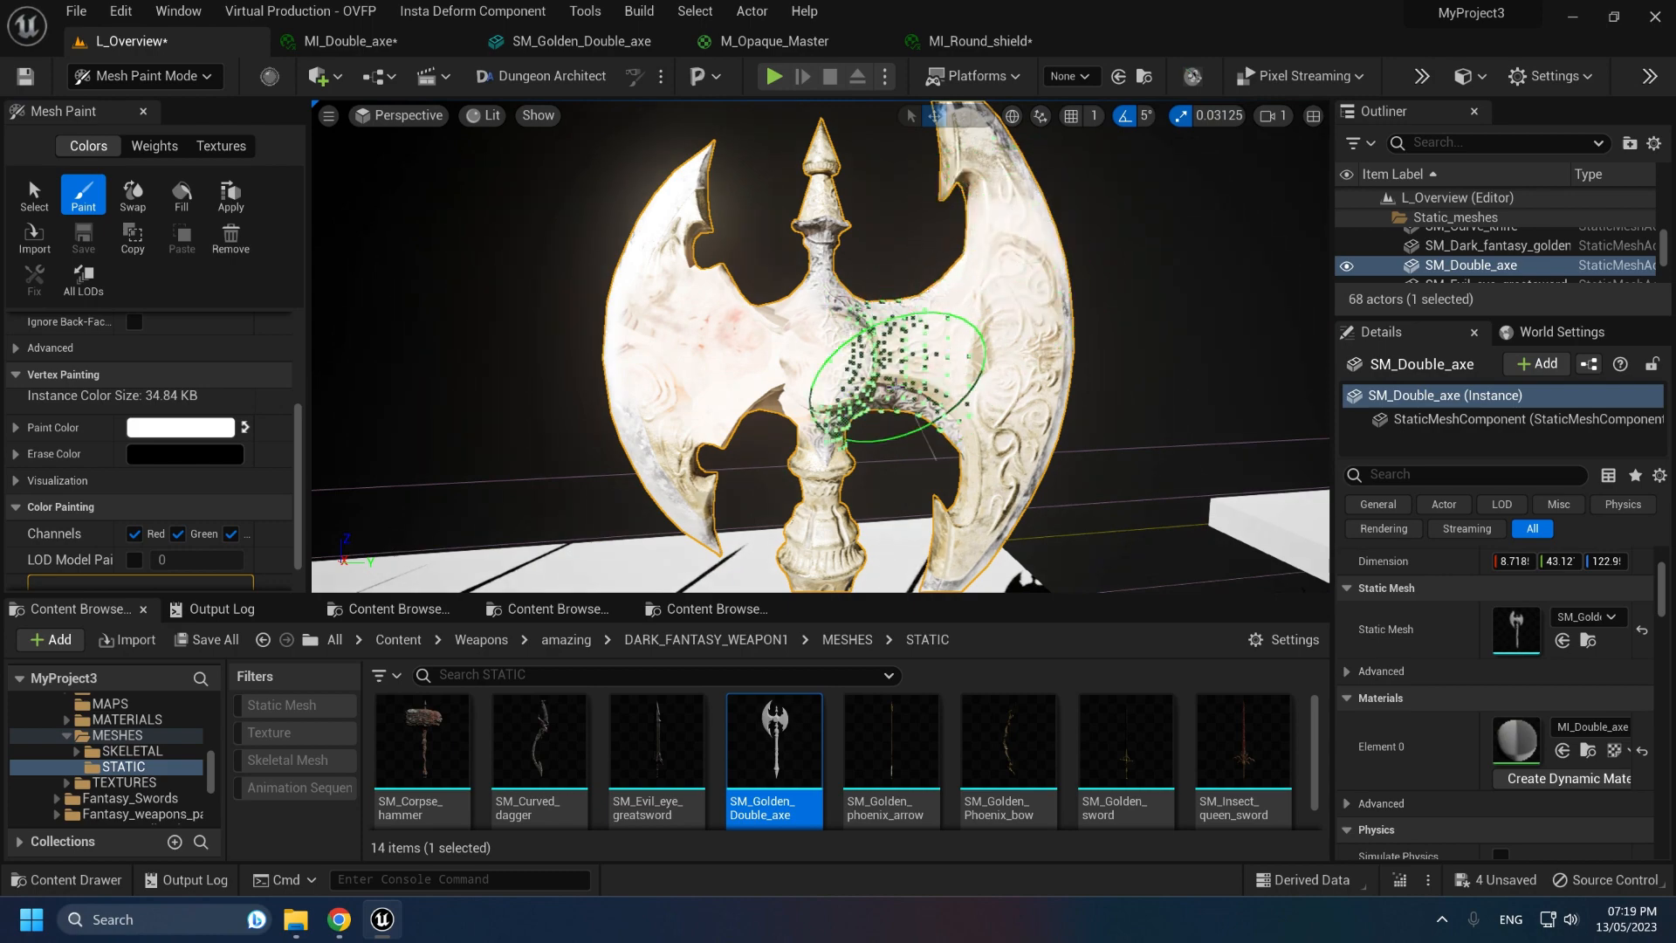
{"action": "key", "text": "s"}
{"action": "mouse_move", "coordinate": [897, 377]}
{"action": "right_mouse_down"}
{"action": "mouse_move", "coordinate": [853, 306]}
{"action": "mouse_move", "coordinate": [817, 468]}
{"action": "mouse_move", "coordinate": [808, 419]}
{"action": "mouse_move", "coordinate": [790, 437]}
{"action": "mouse_move", "coordinate": [730, 363]}
{"action": "right_mouse_up"}
{"action": "key", "text": "w"}
Step: Replace the Red_Difuse texture of MI_Double_axe with T_Dirt_R, found by searching for "dirt"
{"action": "left_click", "coordinate": [980, 41]}
{"action": "key", "text": "ctrl+Tab"}
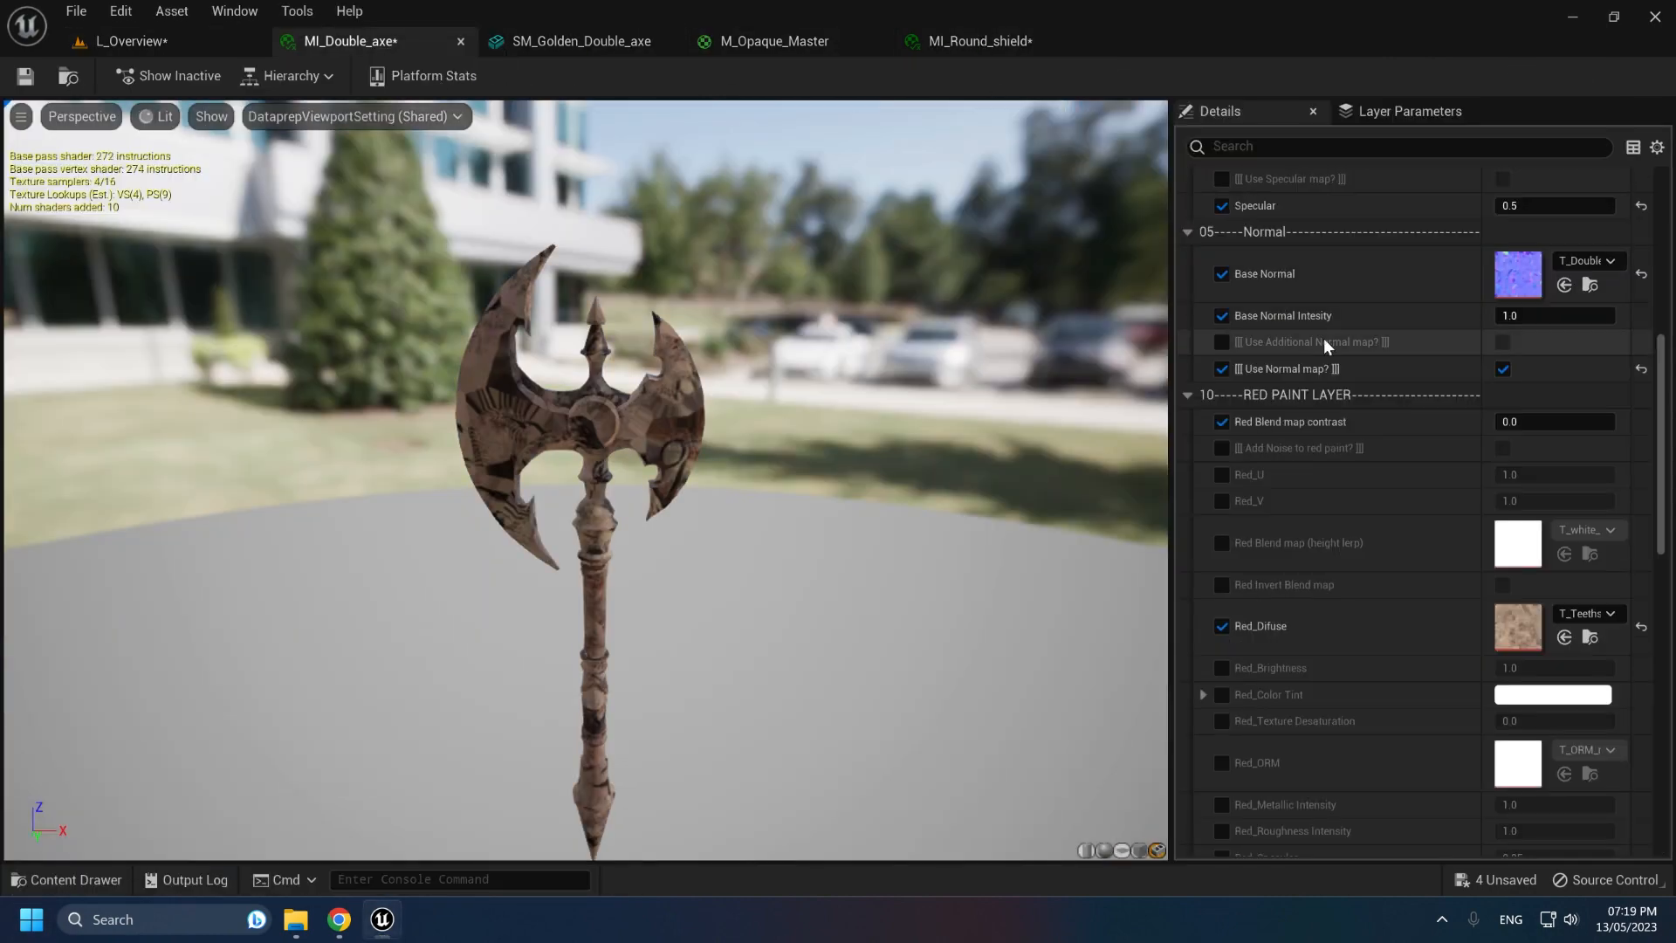
{"action": "scroll", "coordinate": [1438, 422], "scroll_direction": "down", "scroll_amount": 2}
{"action": "left_click", "coordinate": [1582, 548]}
{"action": "type", "text": "dirt"}
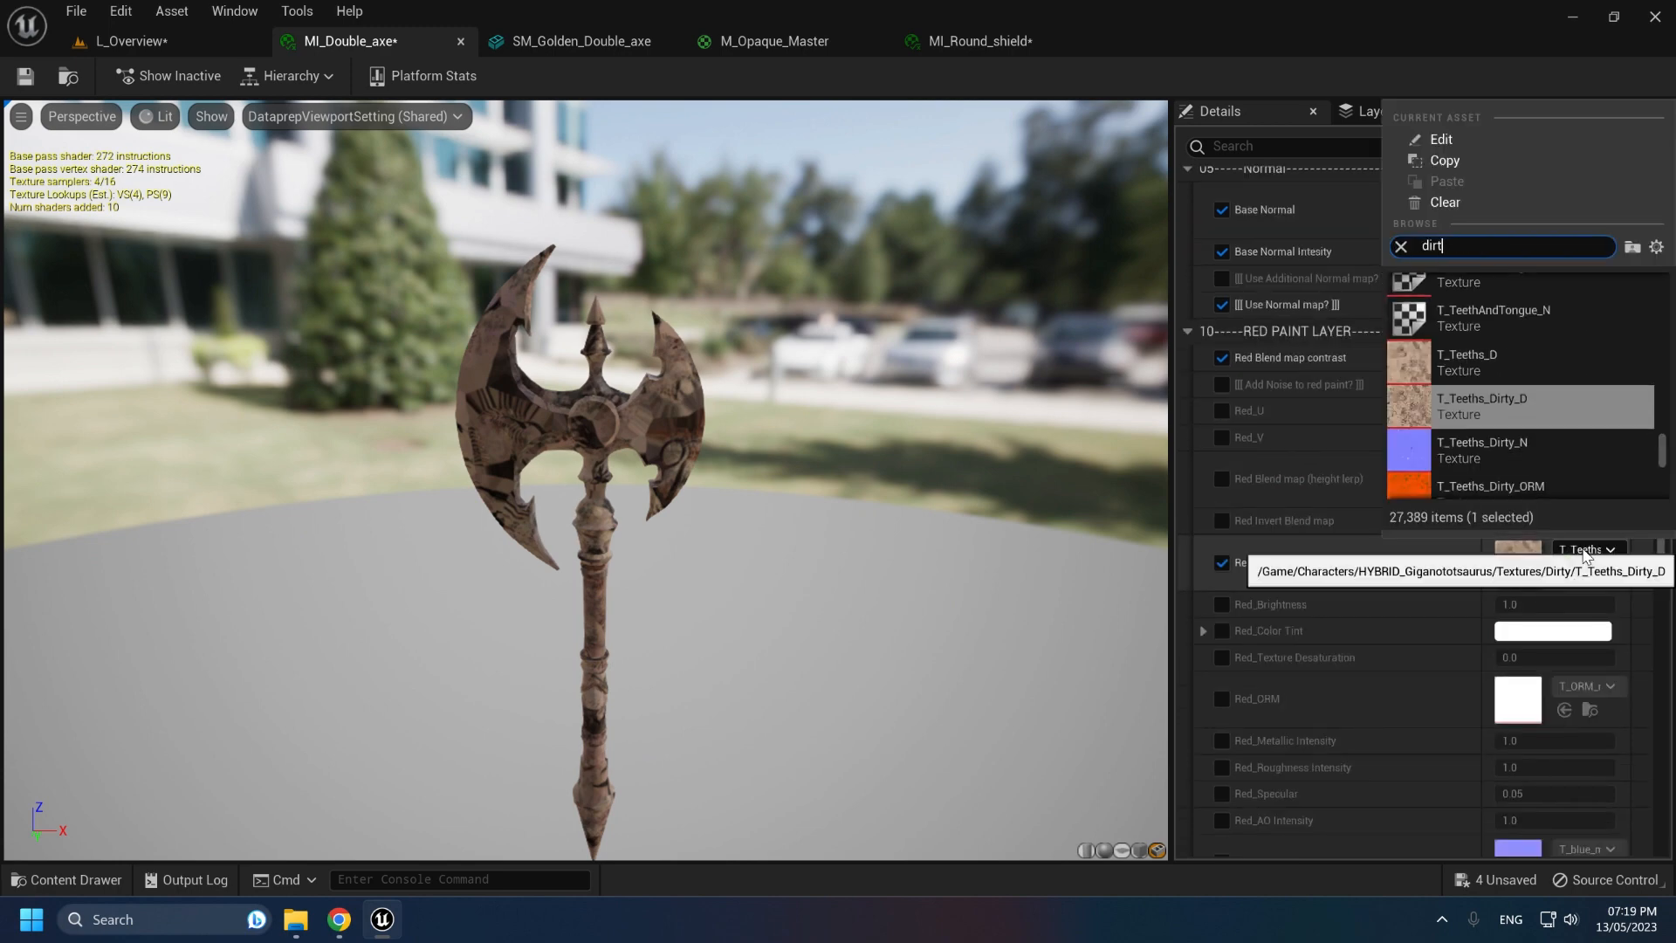
{"action": "scroll", "coordinate": [1621, 442], "scroll_direction": "up", "scroll_amount": 5}
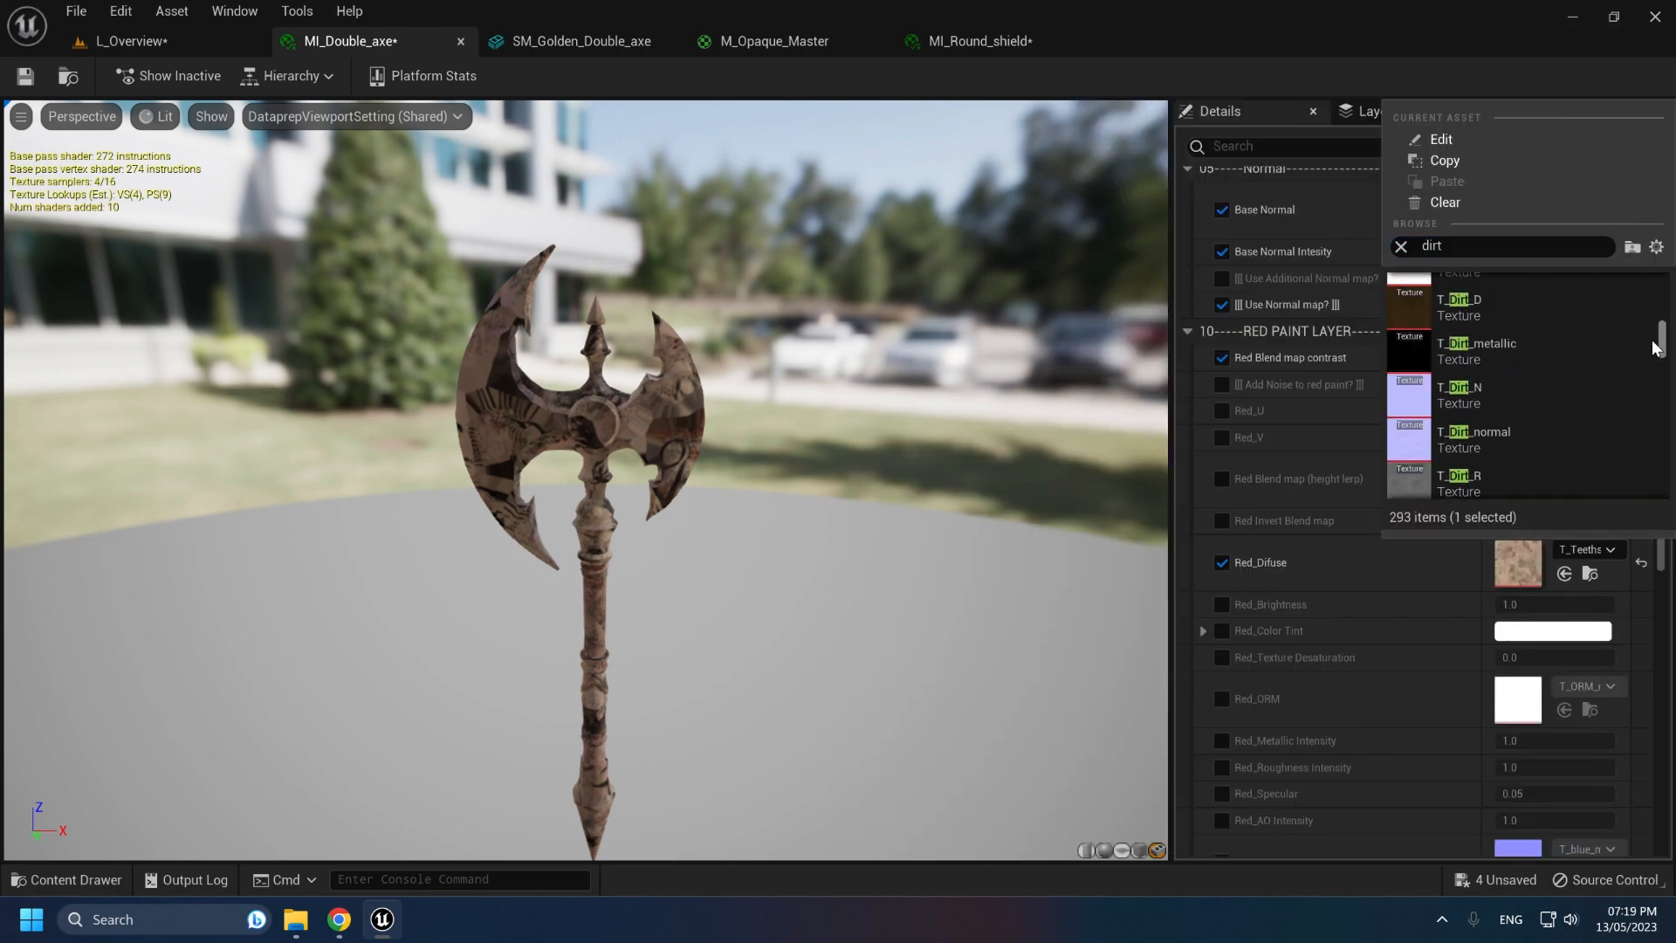
{"action": "left_click", "coordinate": [1482, 431]}
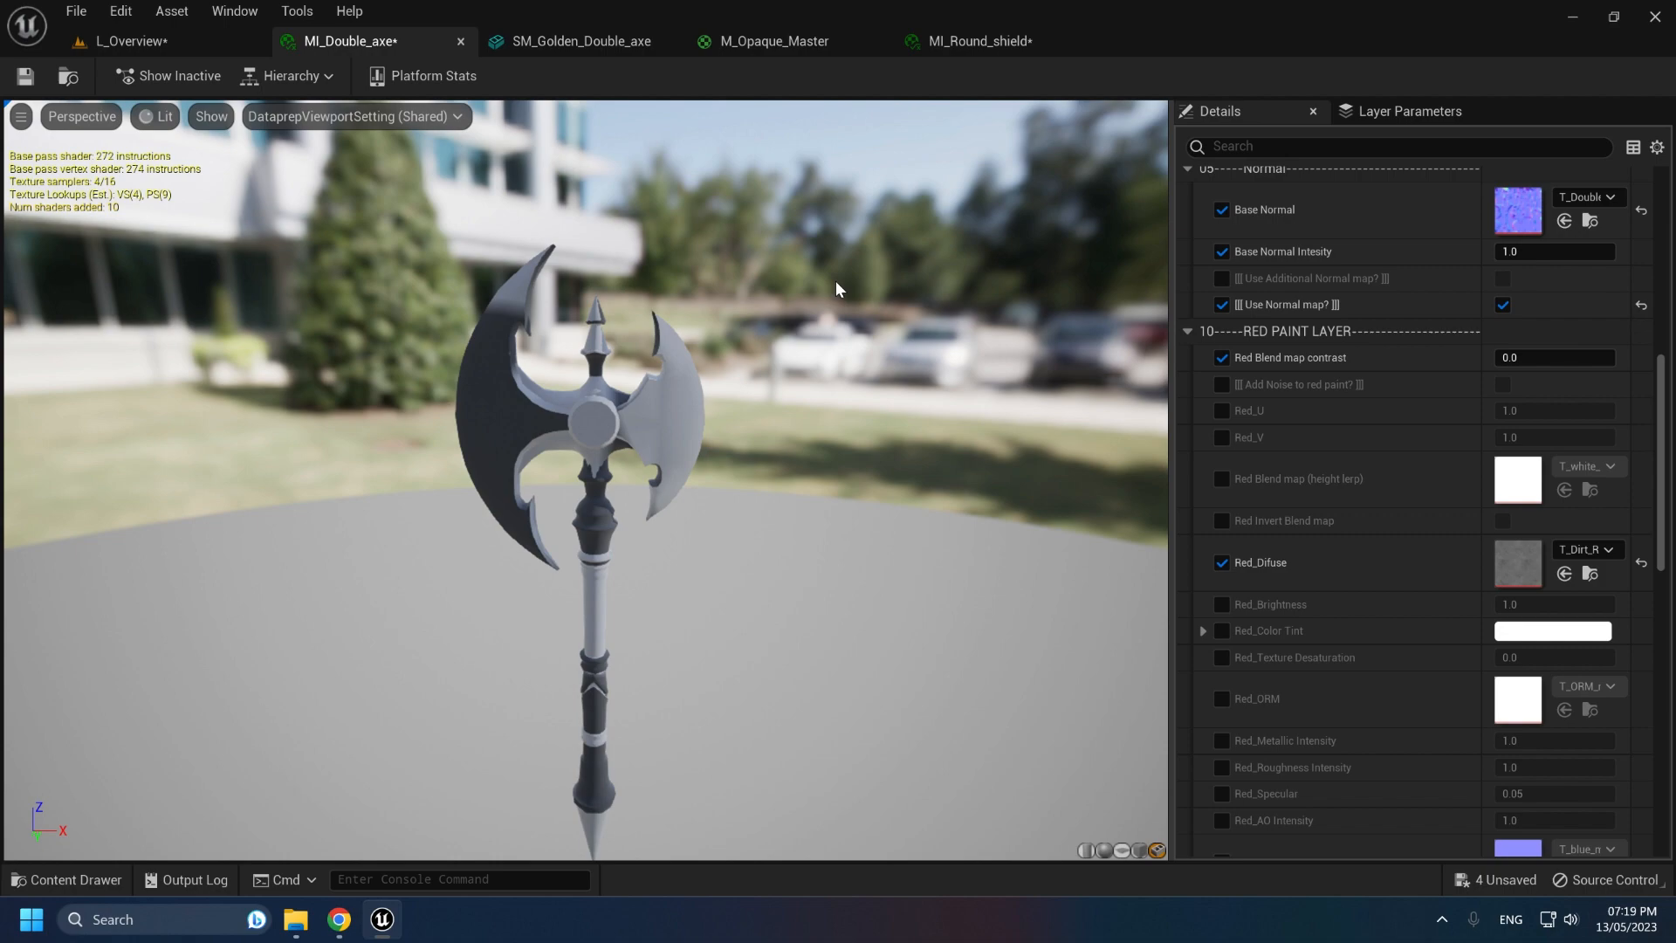
Step: Inspect the painted axe head in L_Overview and switch the editor back to selection mode
{"action": "left_click", "coordinate": [135, 42]}
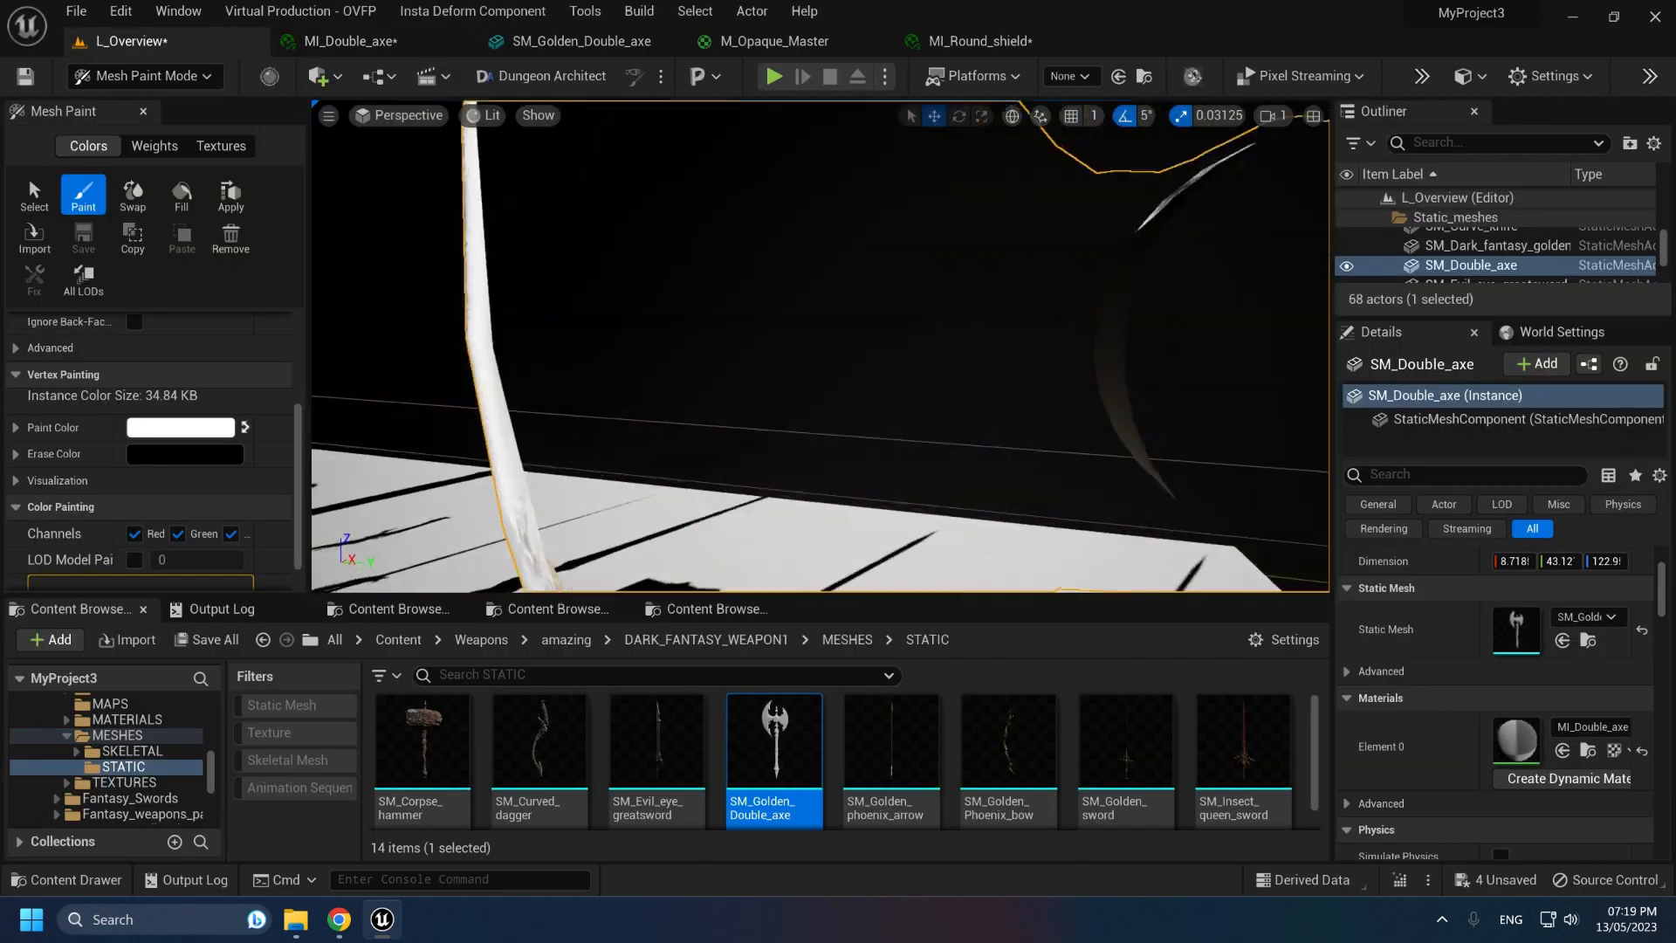
{"action": "mouse_move", "coordinate": [821, 346]}
{"action": "right_mouse_down"}
{"action": "mouse_move", "coordinate": [955, 318]}
{"action": "mouse_move", "coordinate": [1010, 559]}
{"action": "mouse_move", "coordinate": [1039, 300]}
{"action": "mouse_move", "coordinate": [898, 348]}
{"action": "mouse_move", "coordinate": [875, 319]}
{"action": "mouse_move", "coordinate": [879, 371]}
{"action": "right_mouse_up"}
{"action": "left_click", "coordinate": [144, 76]}
{"action": "left_click", "coordinate": [148, 129]}
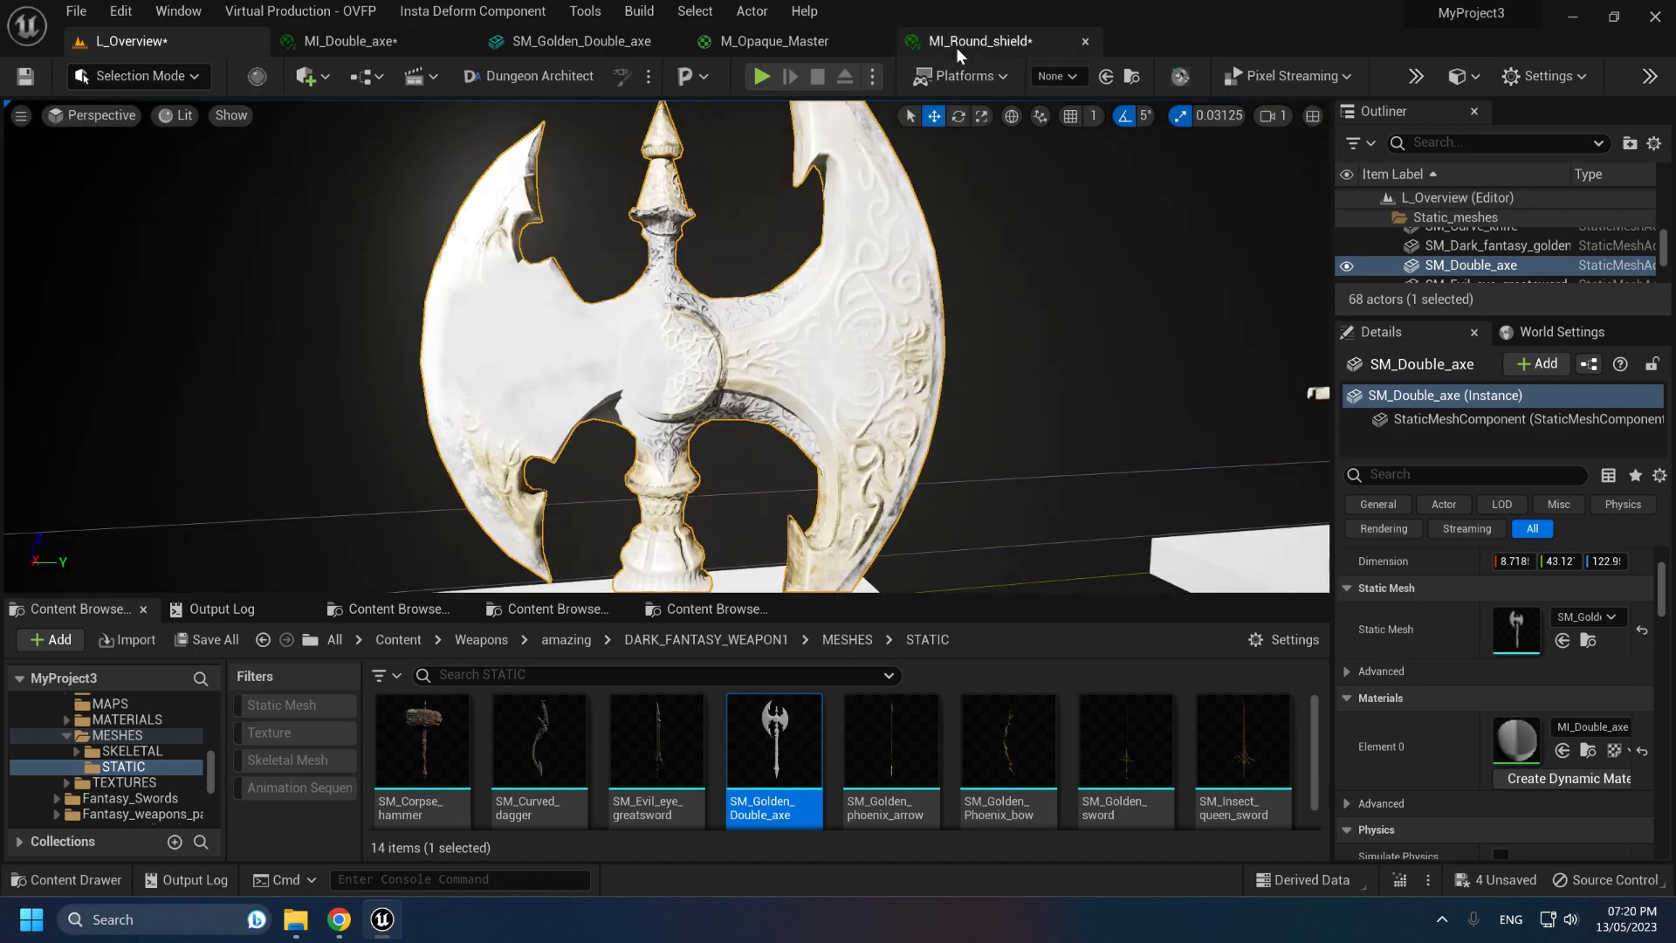
Step: Turn off Vertex Painting Red in the MI_Double_axe material
{"action": "left_click", "coordinate": [428, 41]}
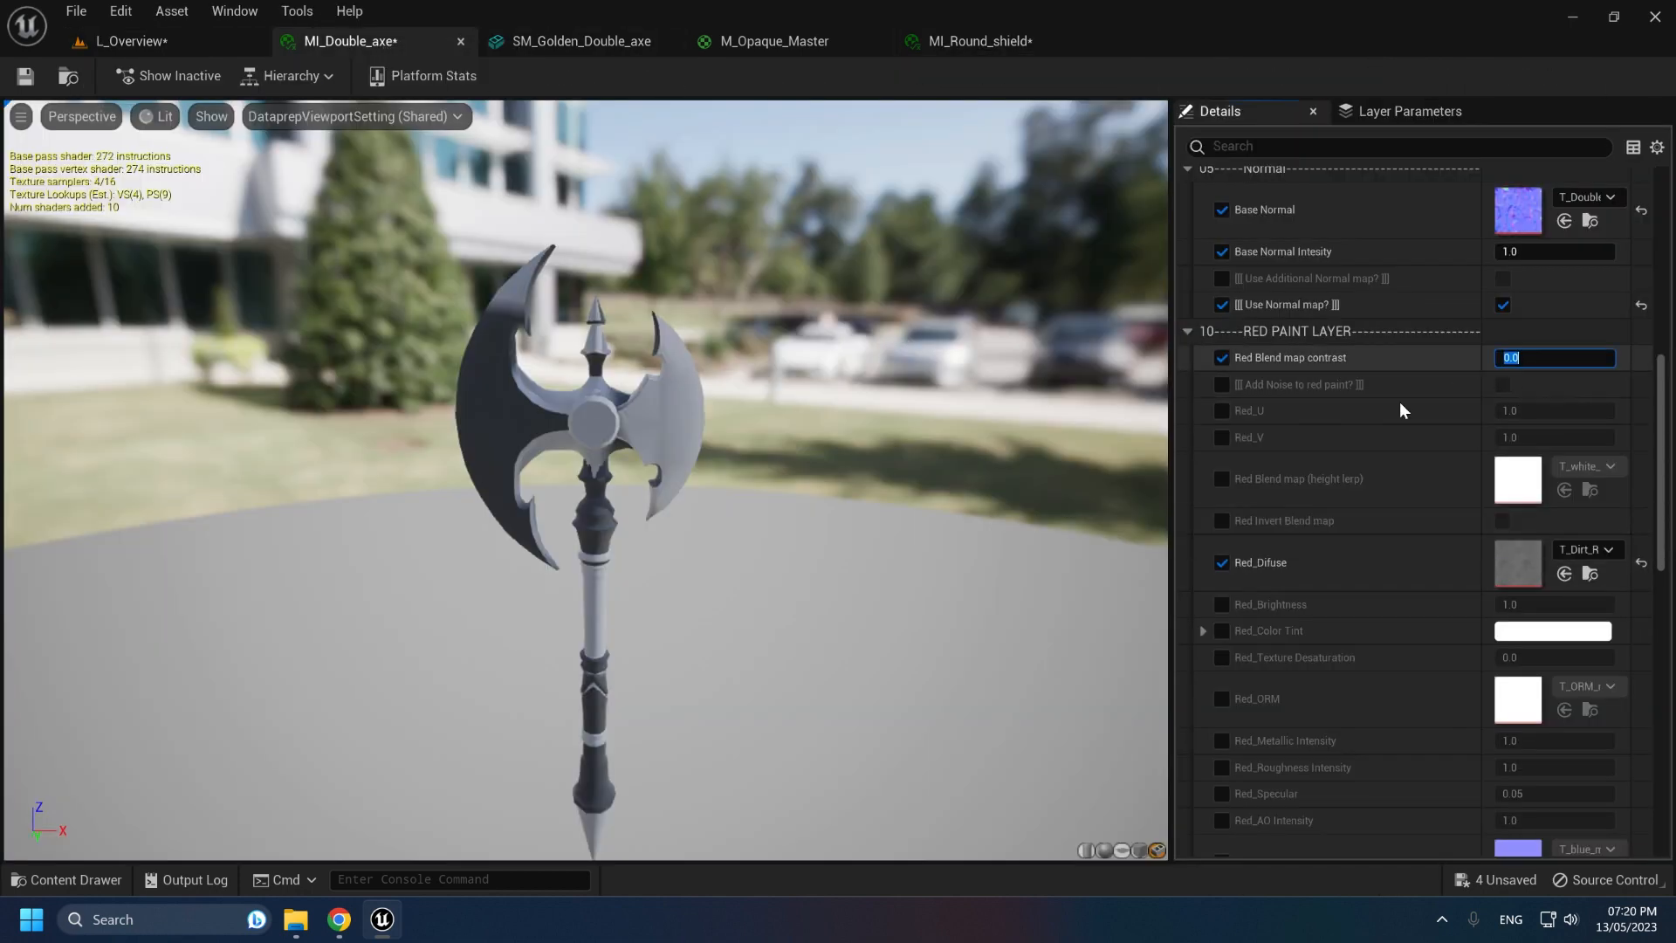
{"action": "scroll", "coordinate": [1327, 522], "scroll_direction": "down", "scroll_amount": 6}
{"action": "scroll", "coordinate": [1505, 379], "scroll_direction": "down", "scroll_amount": 4}
{"action": "scroll", "coordinate": [1476, 610], "scroll_direction": "up", "scroll_amount": 15}
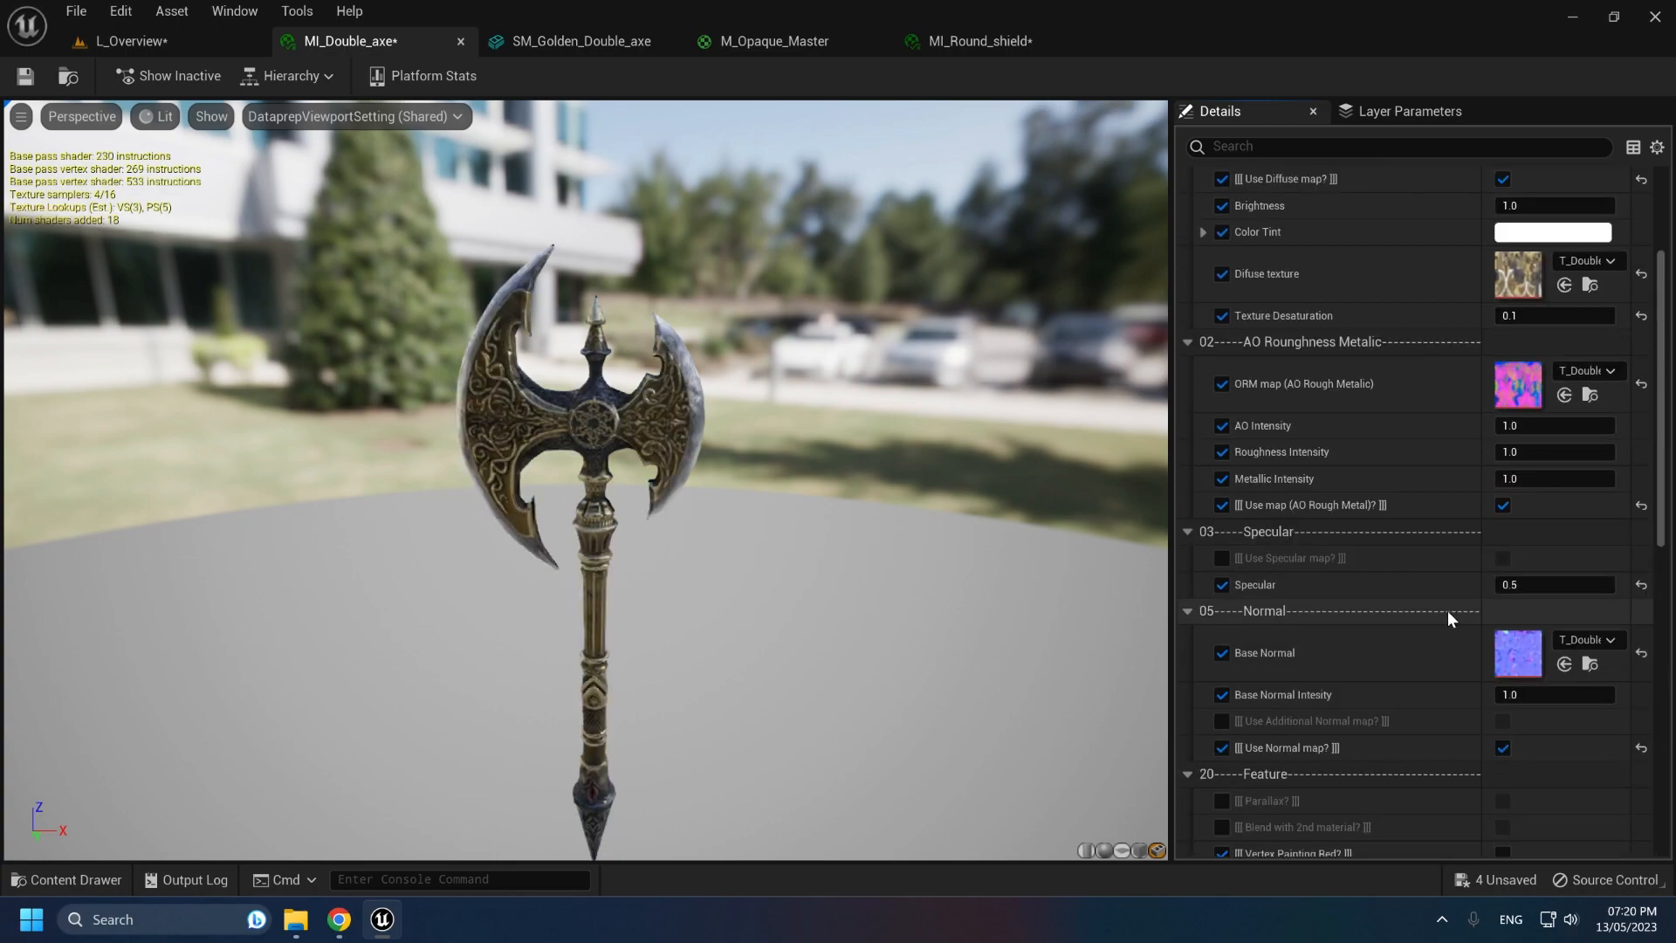
Step: View the interactable weapons area in L_Overview, start playing the level, and test the unarmed attack
{"action": "left_click", "coordinate": [131, 41]}
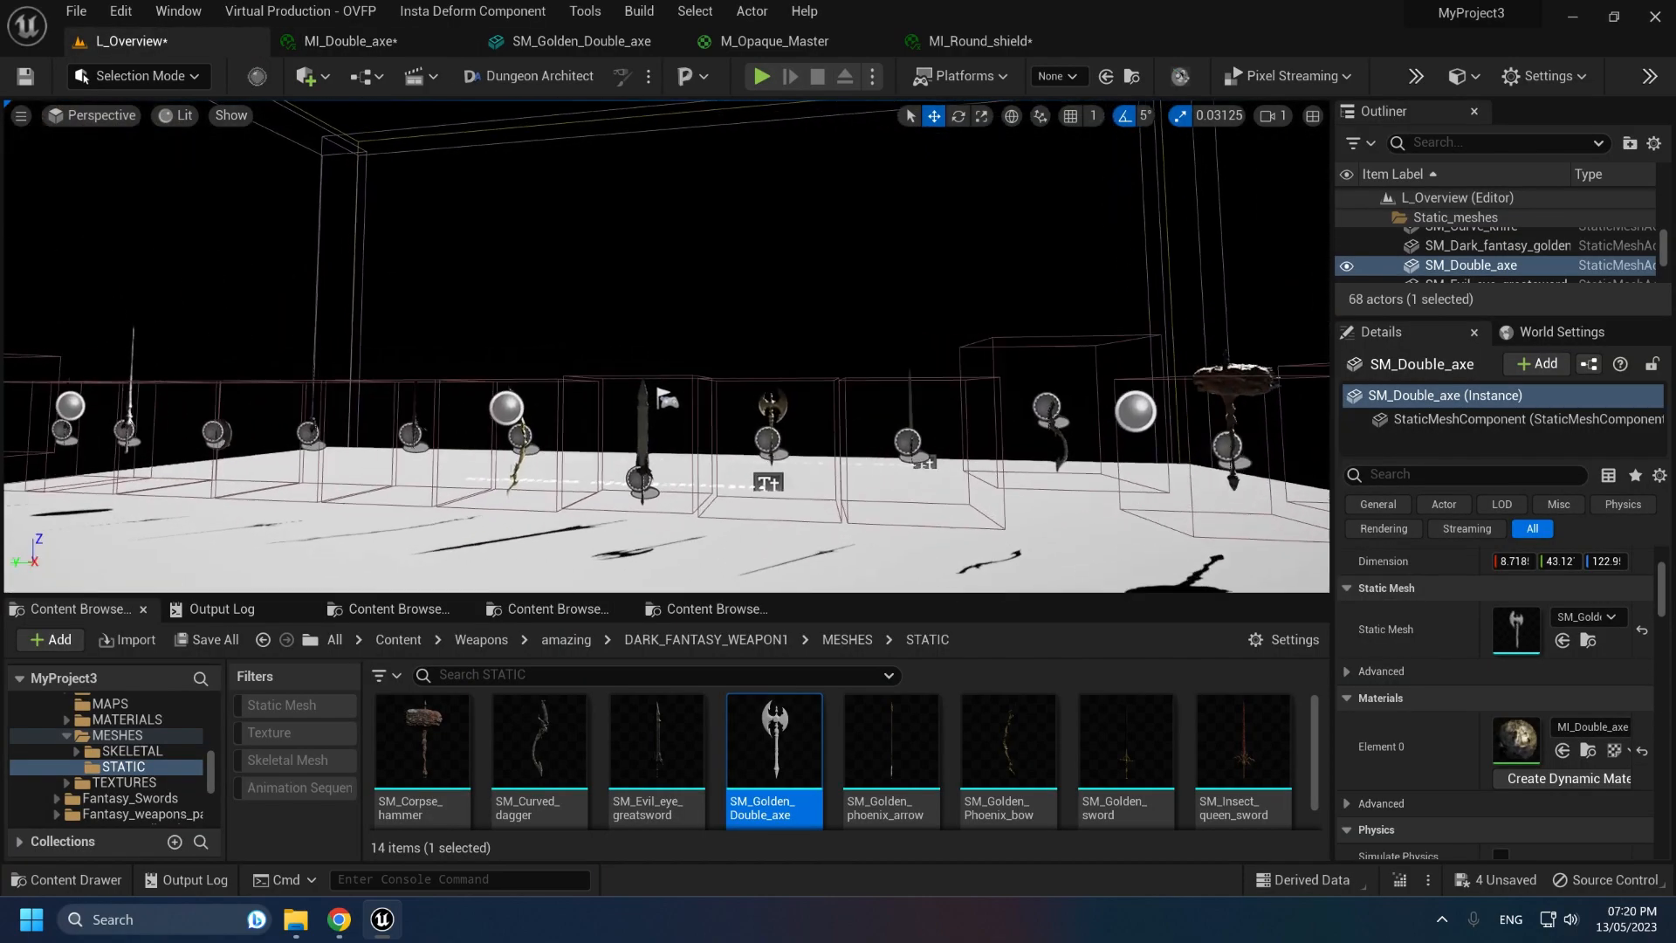
{"action": "right_click_drag", "start_coordinate": [666, 347], "coordinate": [358, 336]}
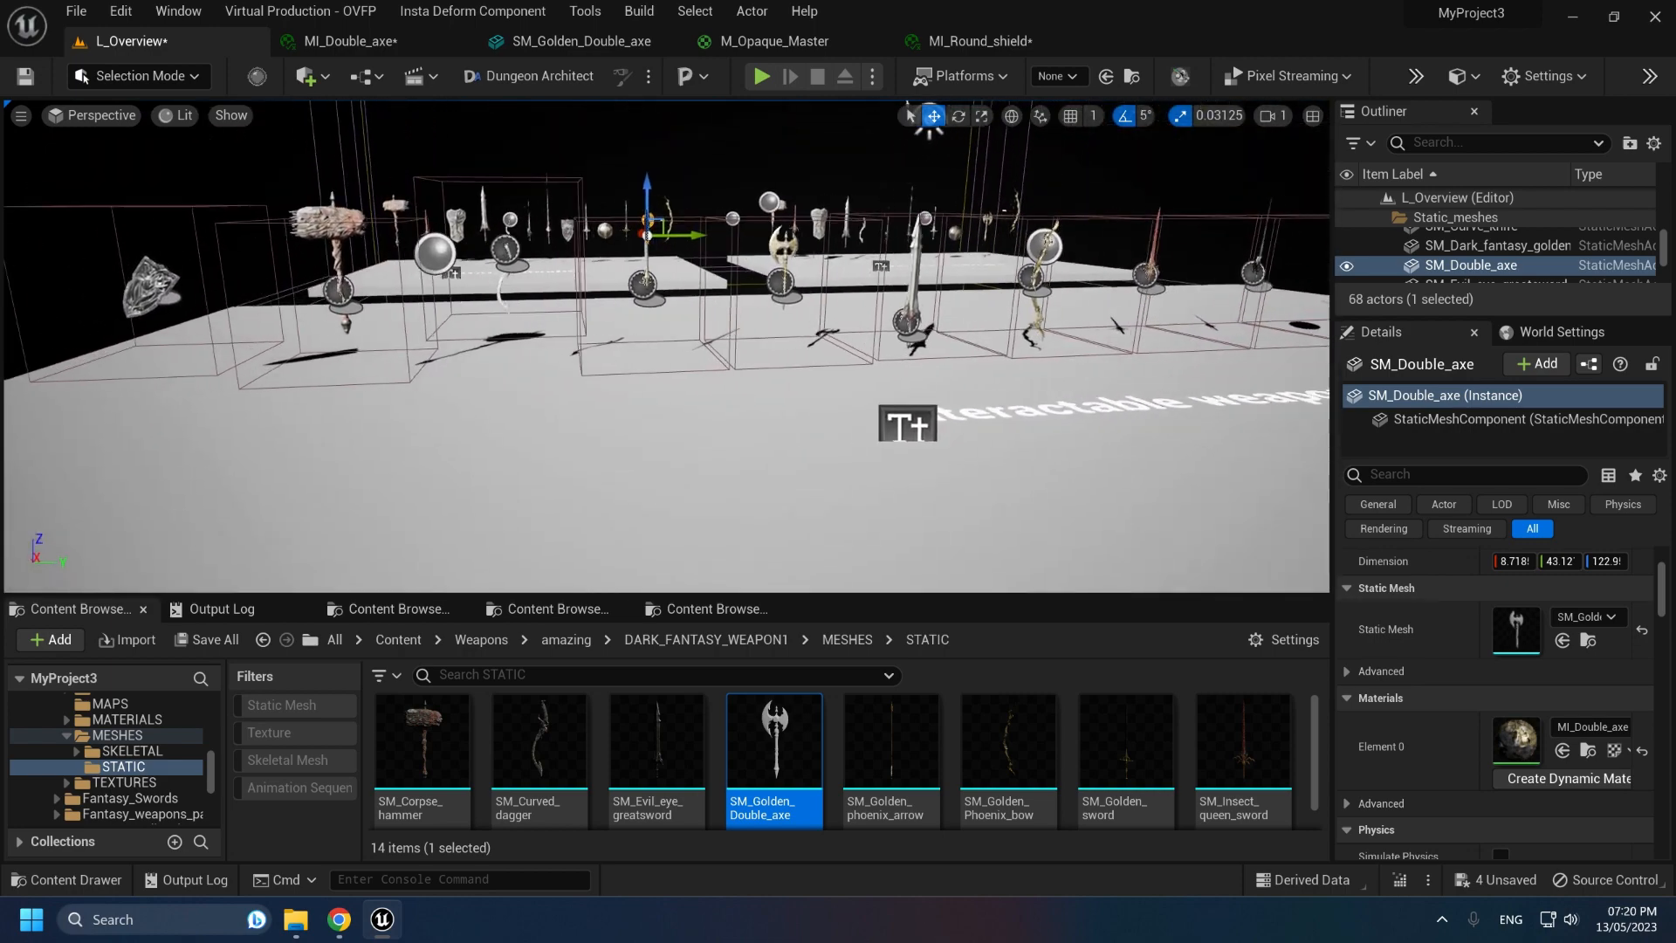
{"action": "left_click", "coordinate": [760, 77]}
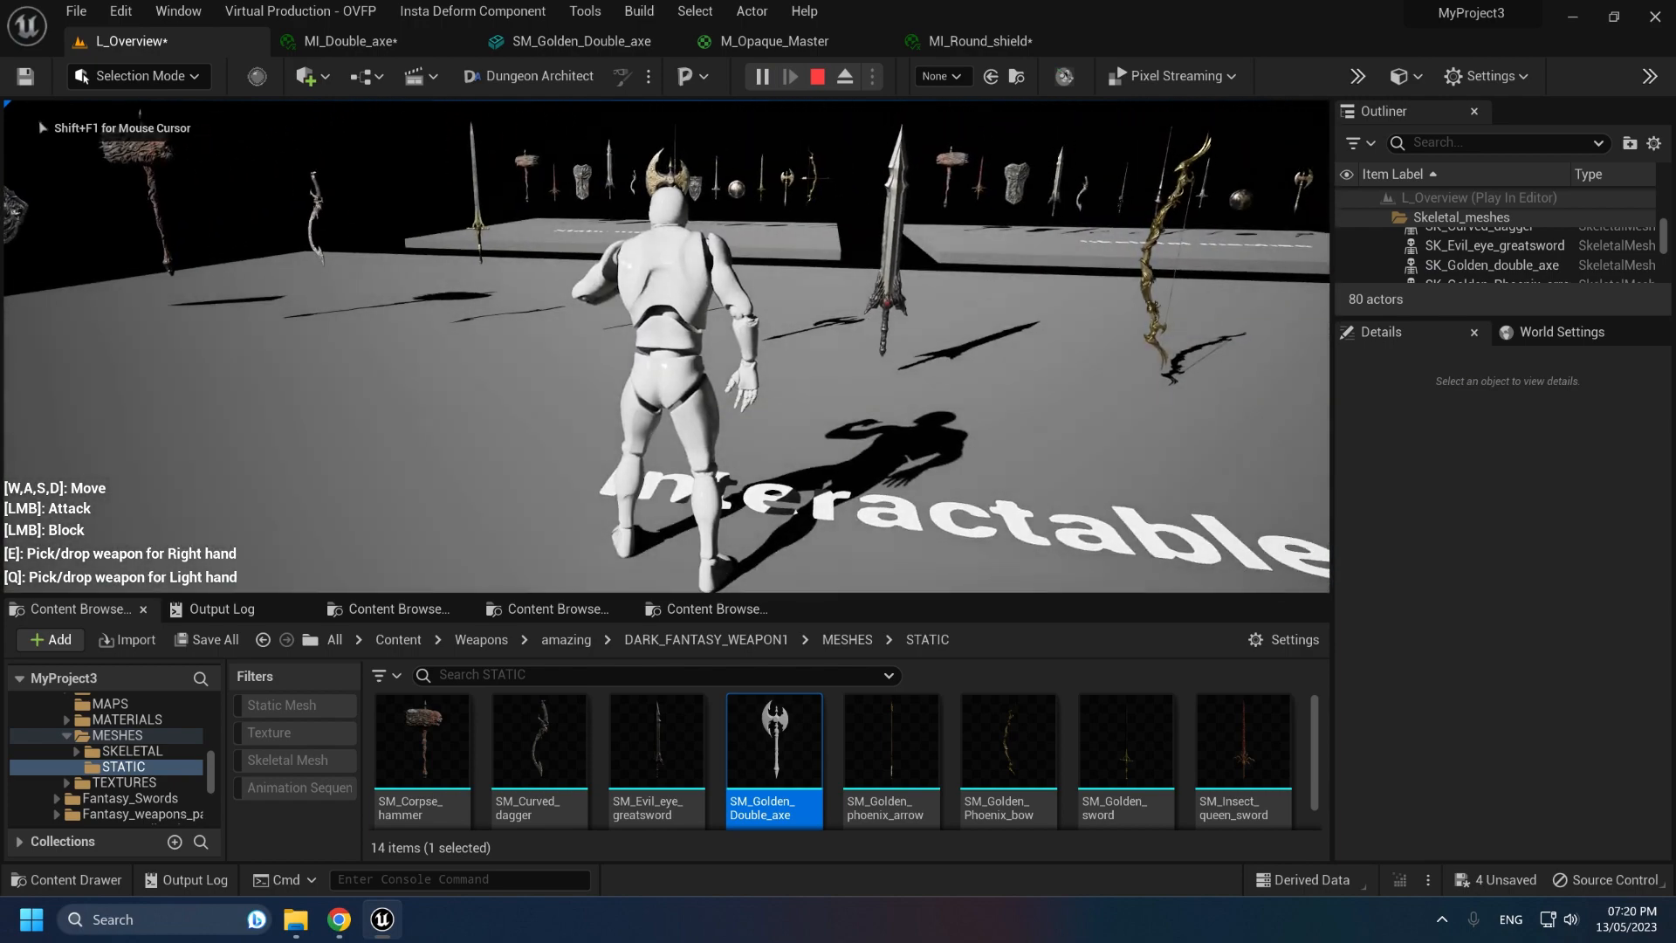
{"action": "left_click", "coordinate": [666, 346]}
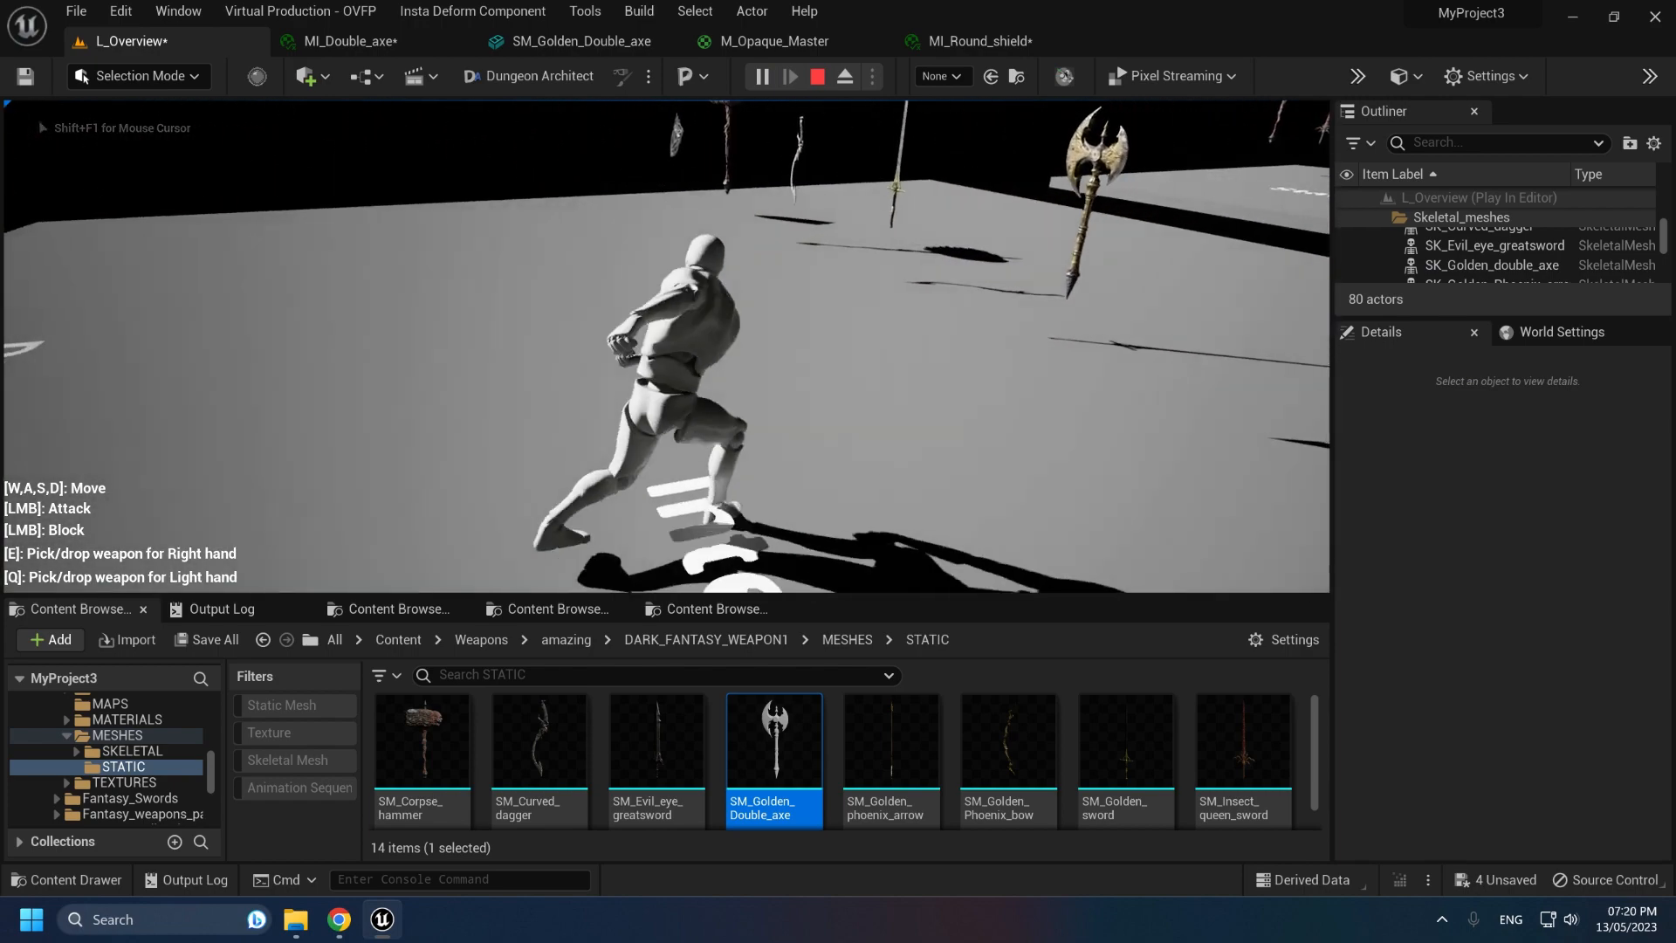
Step: Run the character to the weapons, pick up the golden double axe and a shield, and test the axe attacks
{"action": "key", "text": "w"}
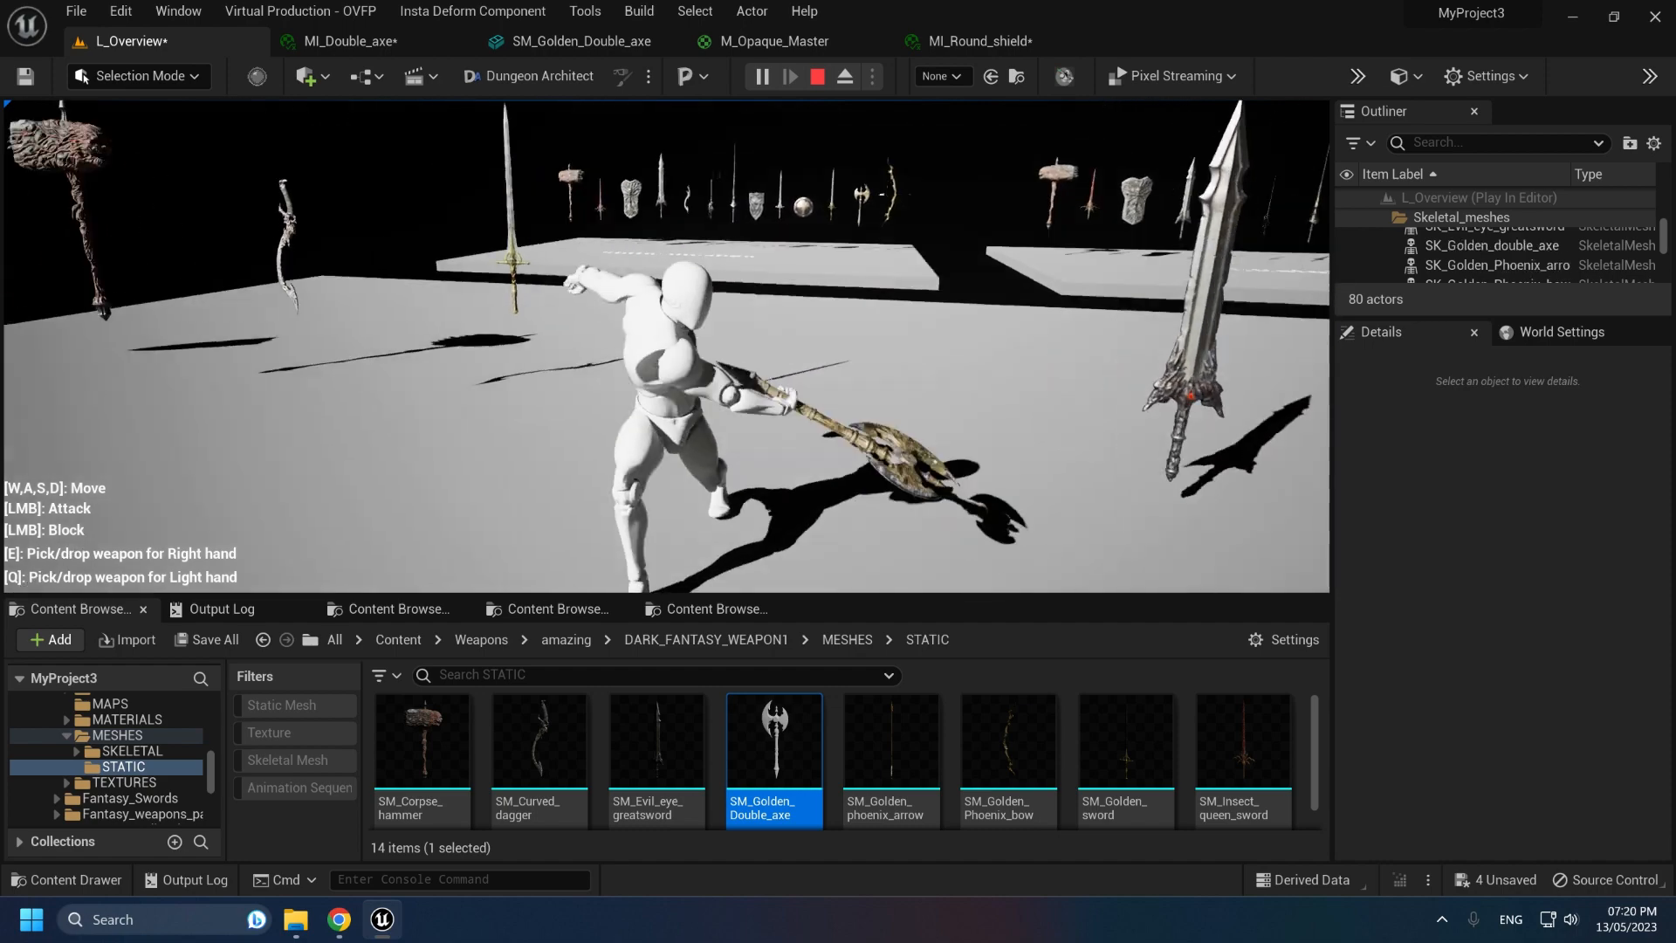
{"action": "key", "text": "w"}
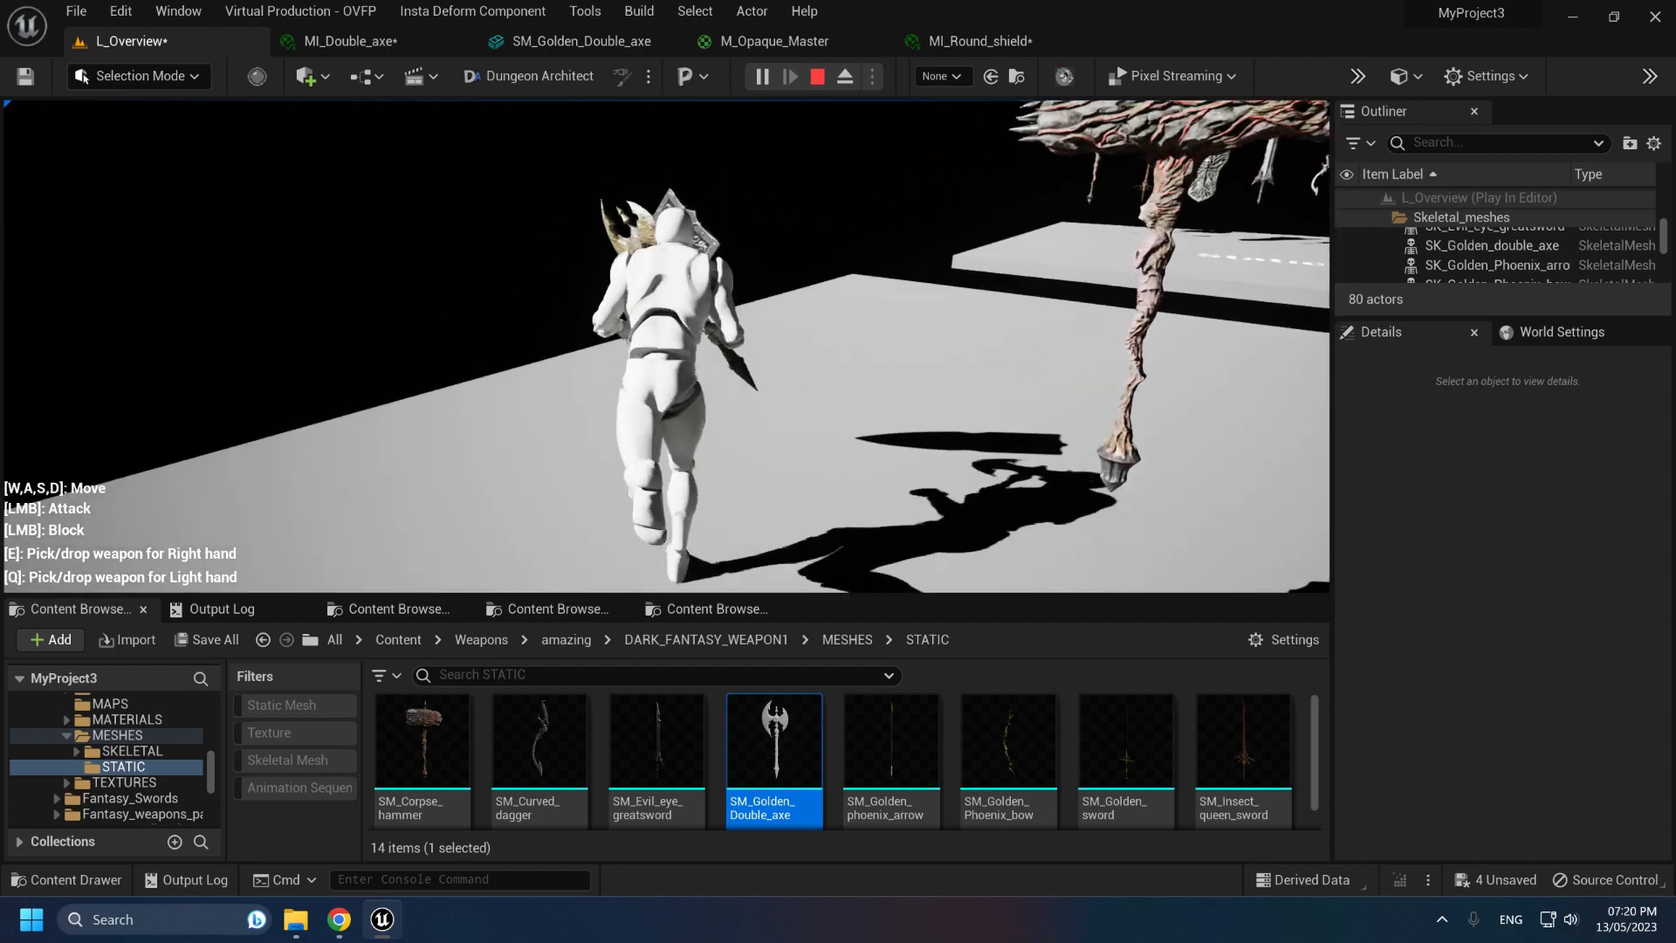
{"action": "left_click", "coordinate": [667, 347]}
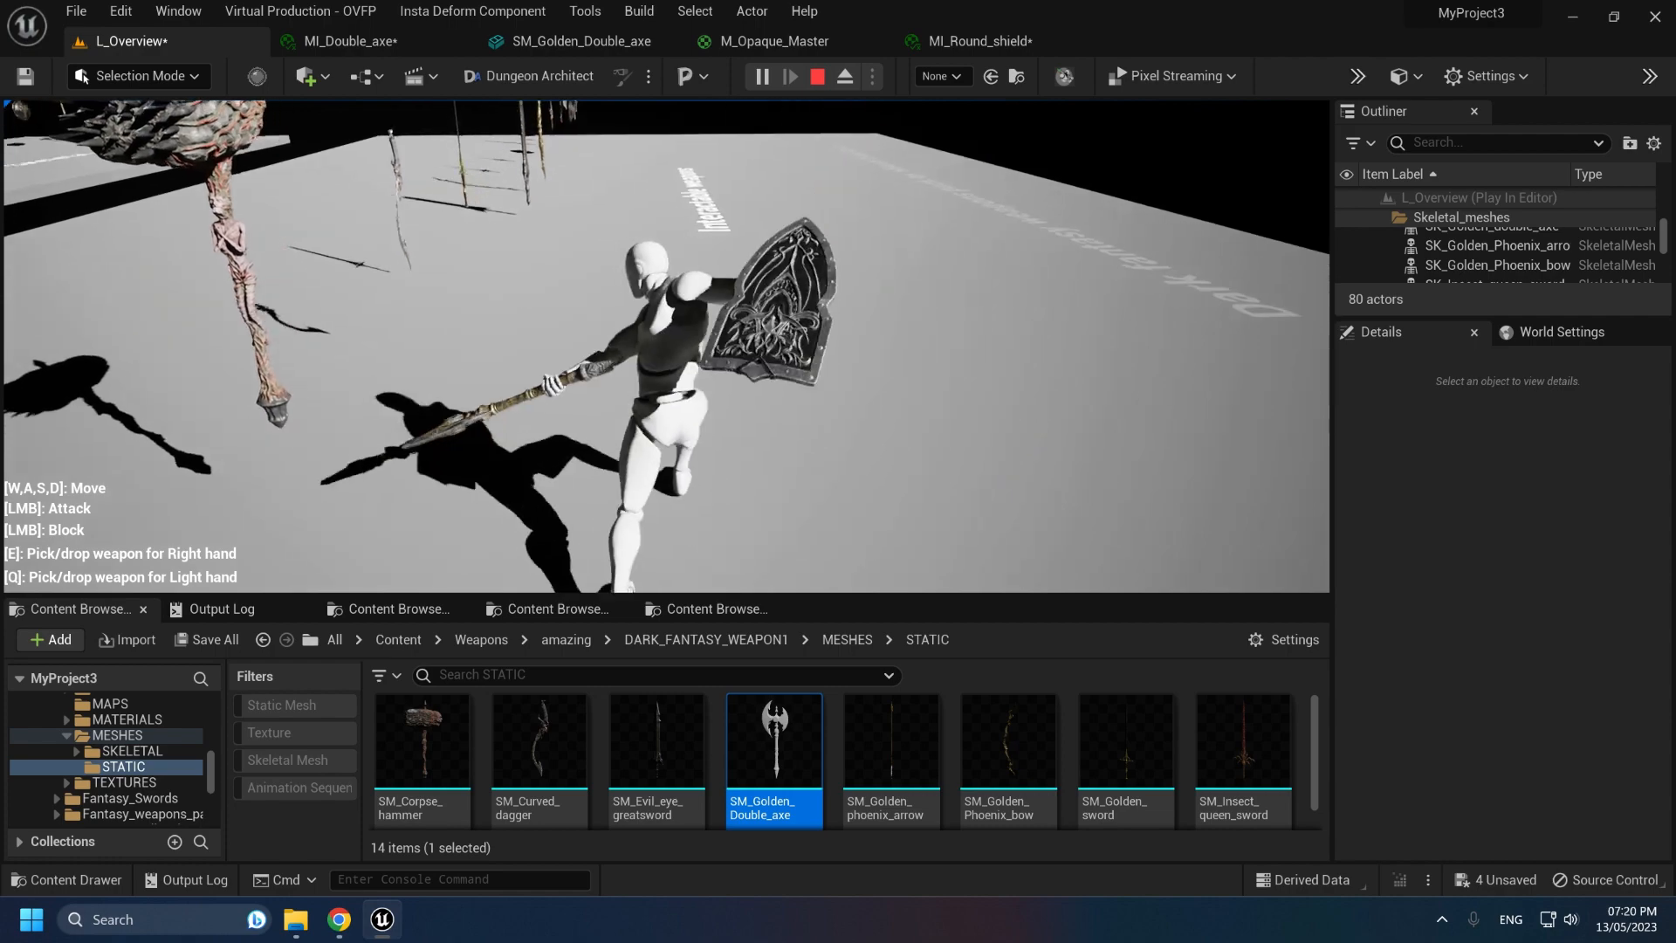
{"action": "left_click", "coordinate": [667, 346]}
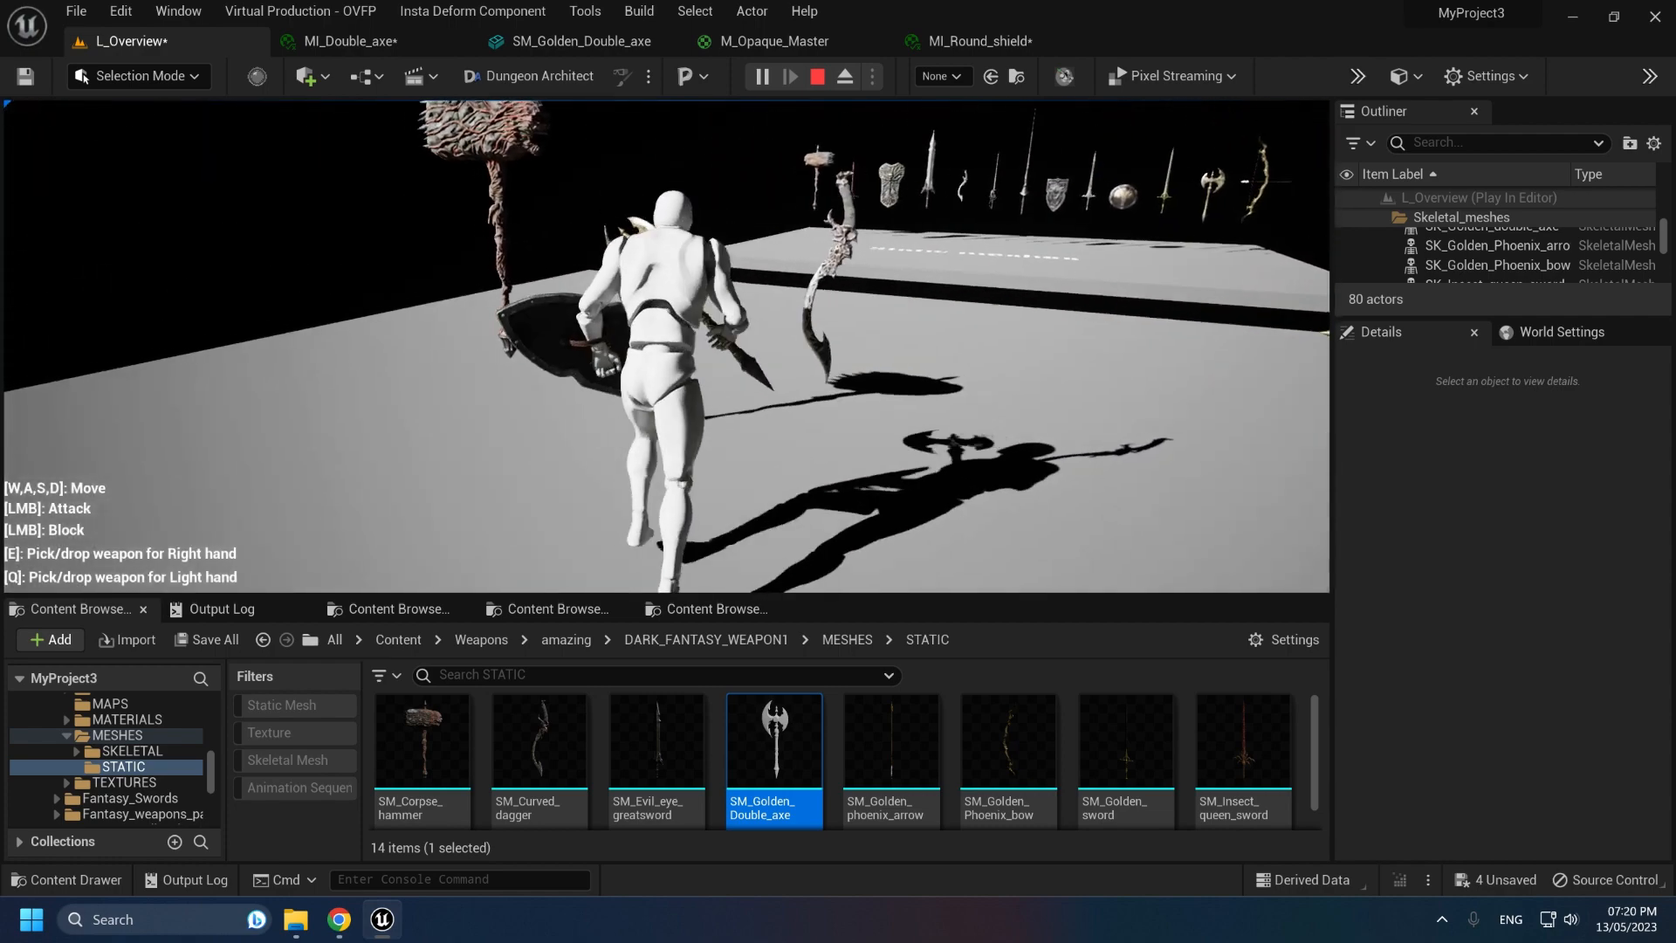
Step: Test an axe attack, drop the shield and axe, and pick up the corpse hammer in the interactable weapons area
{"action": "left_click", "coordinate": [666, 347]}
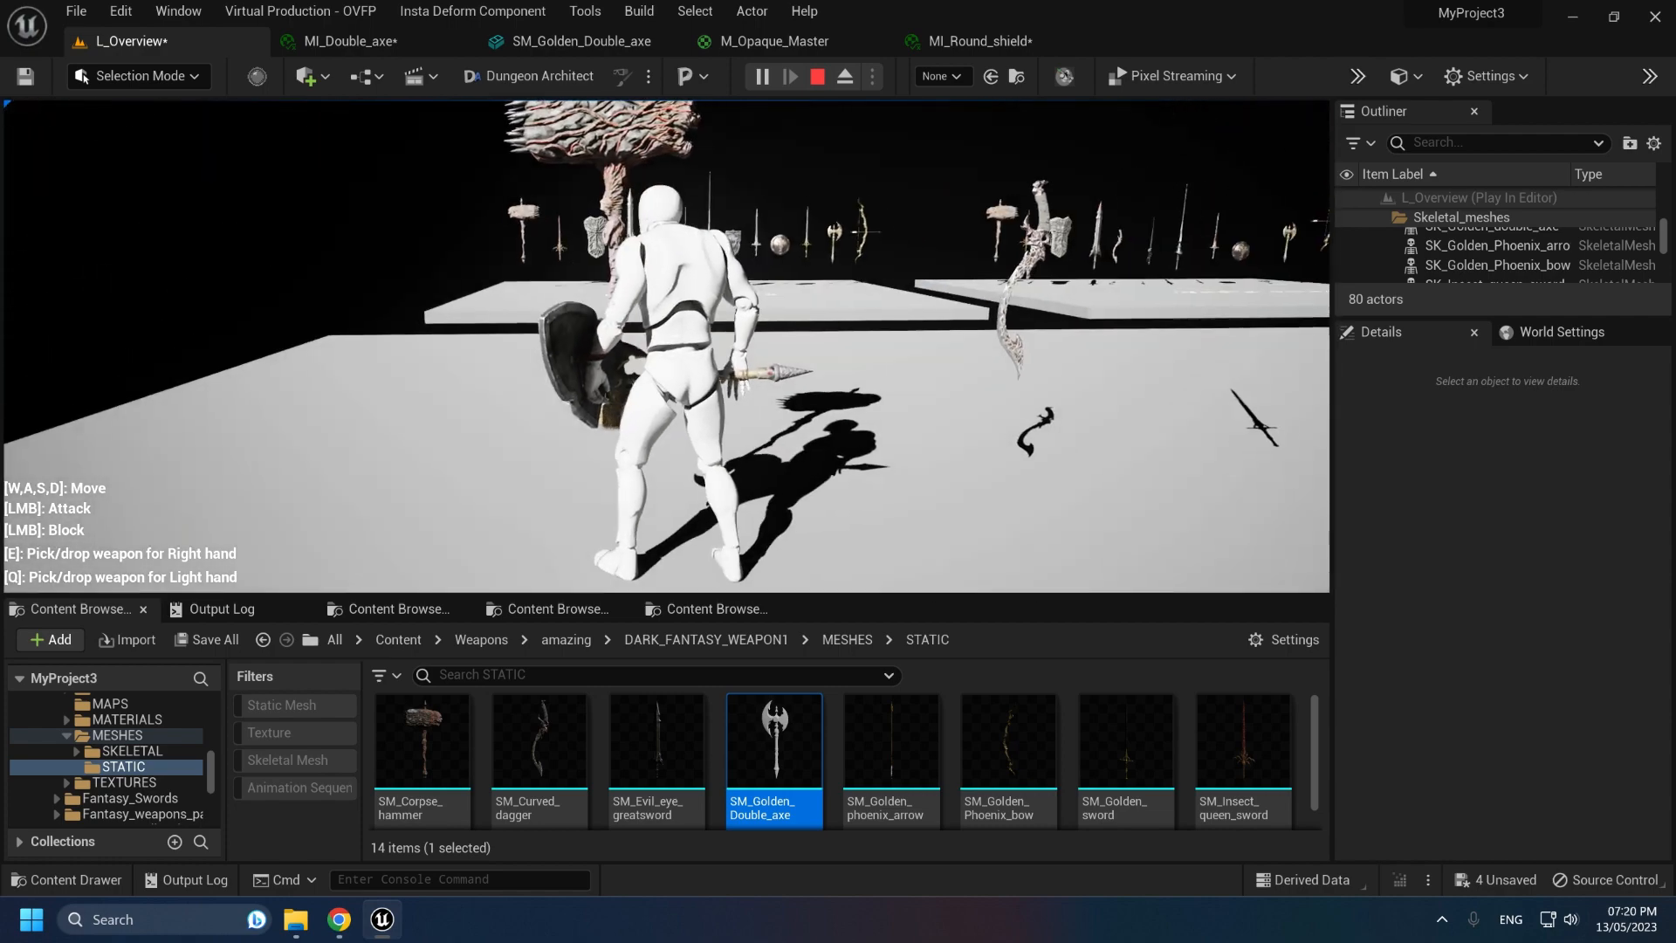
{"action": "key", "text": "w"}
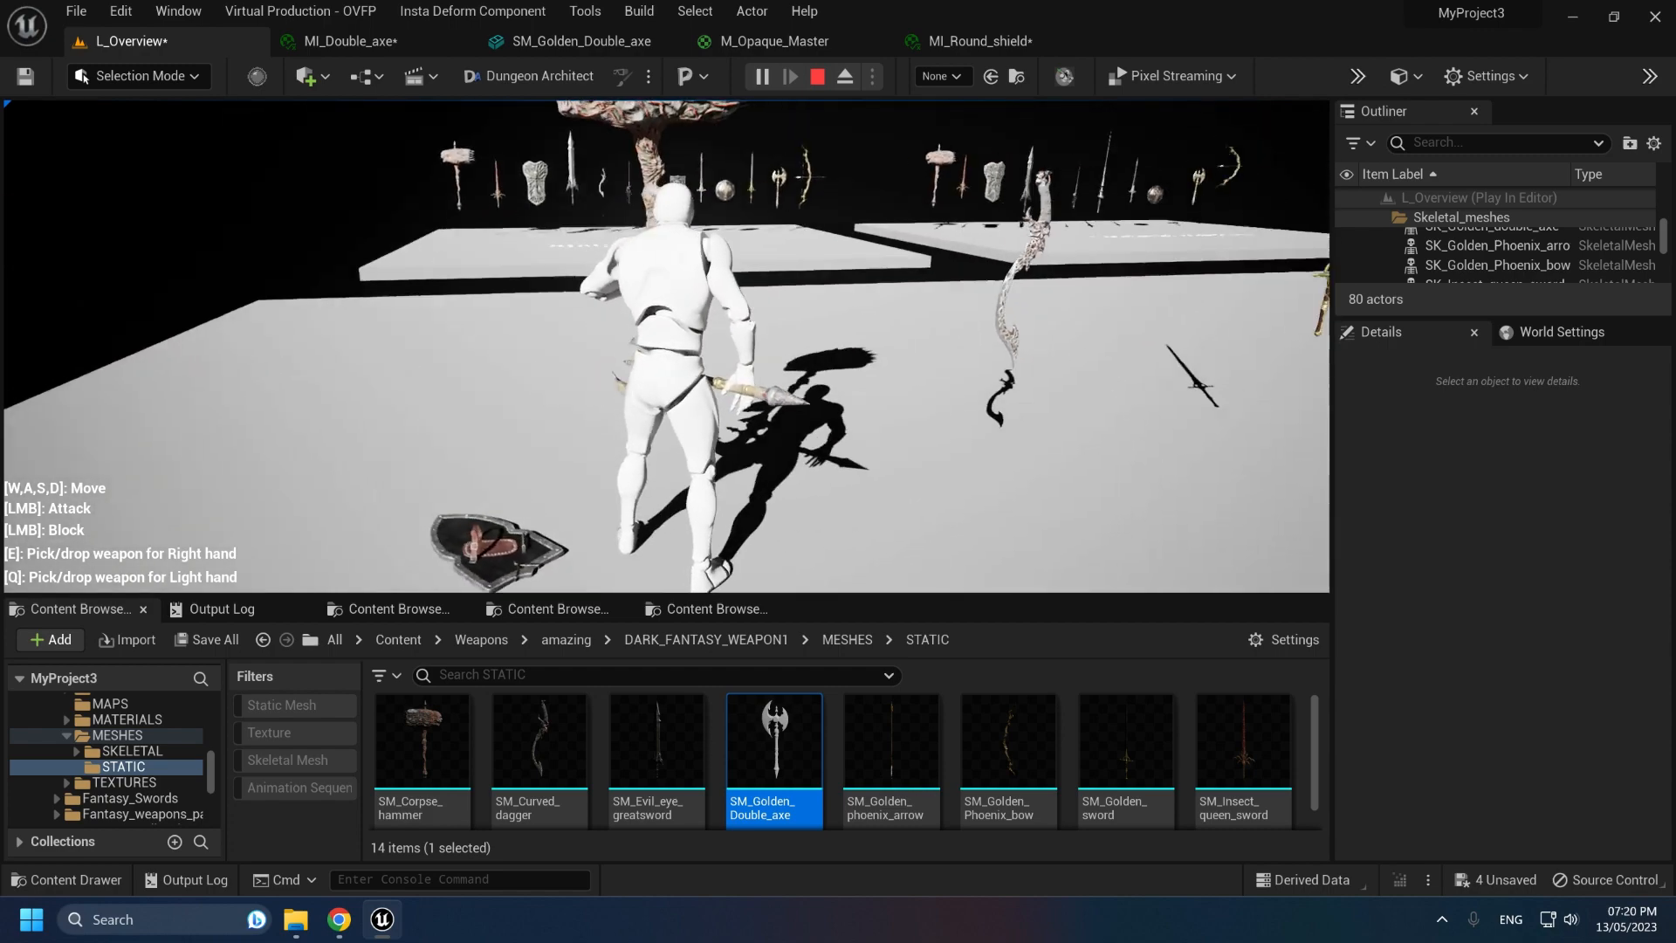
{"action": "key", "text": "w"}
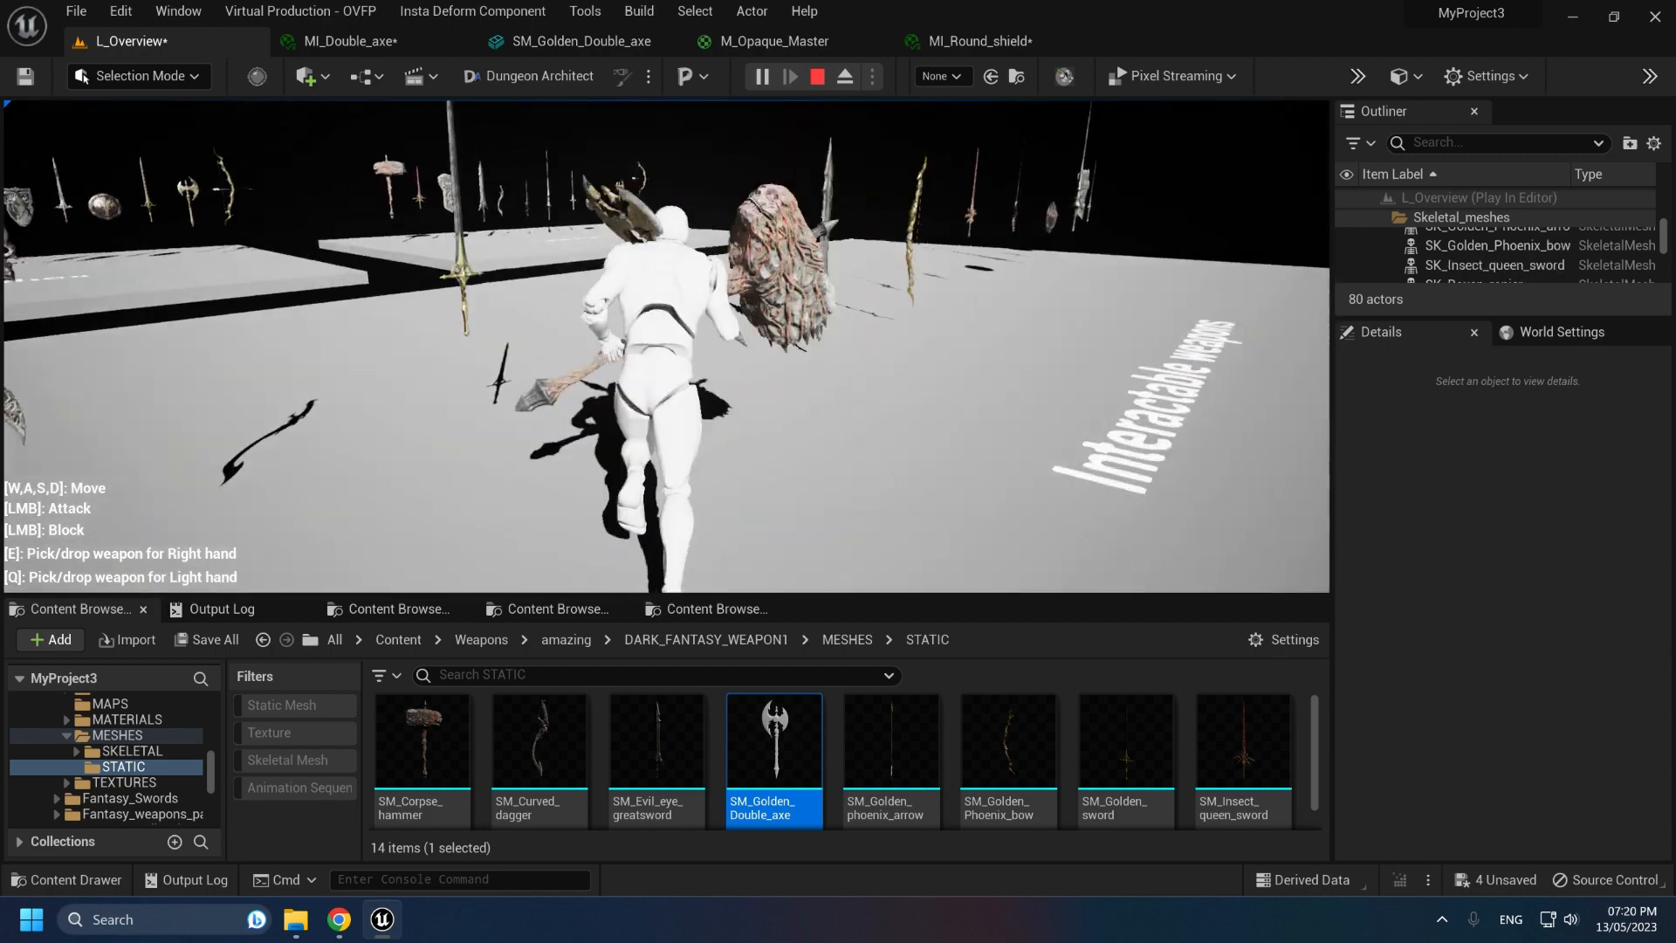
{"action": "key", "text": "d"}
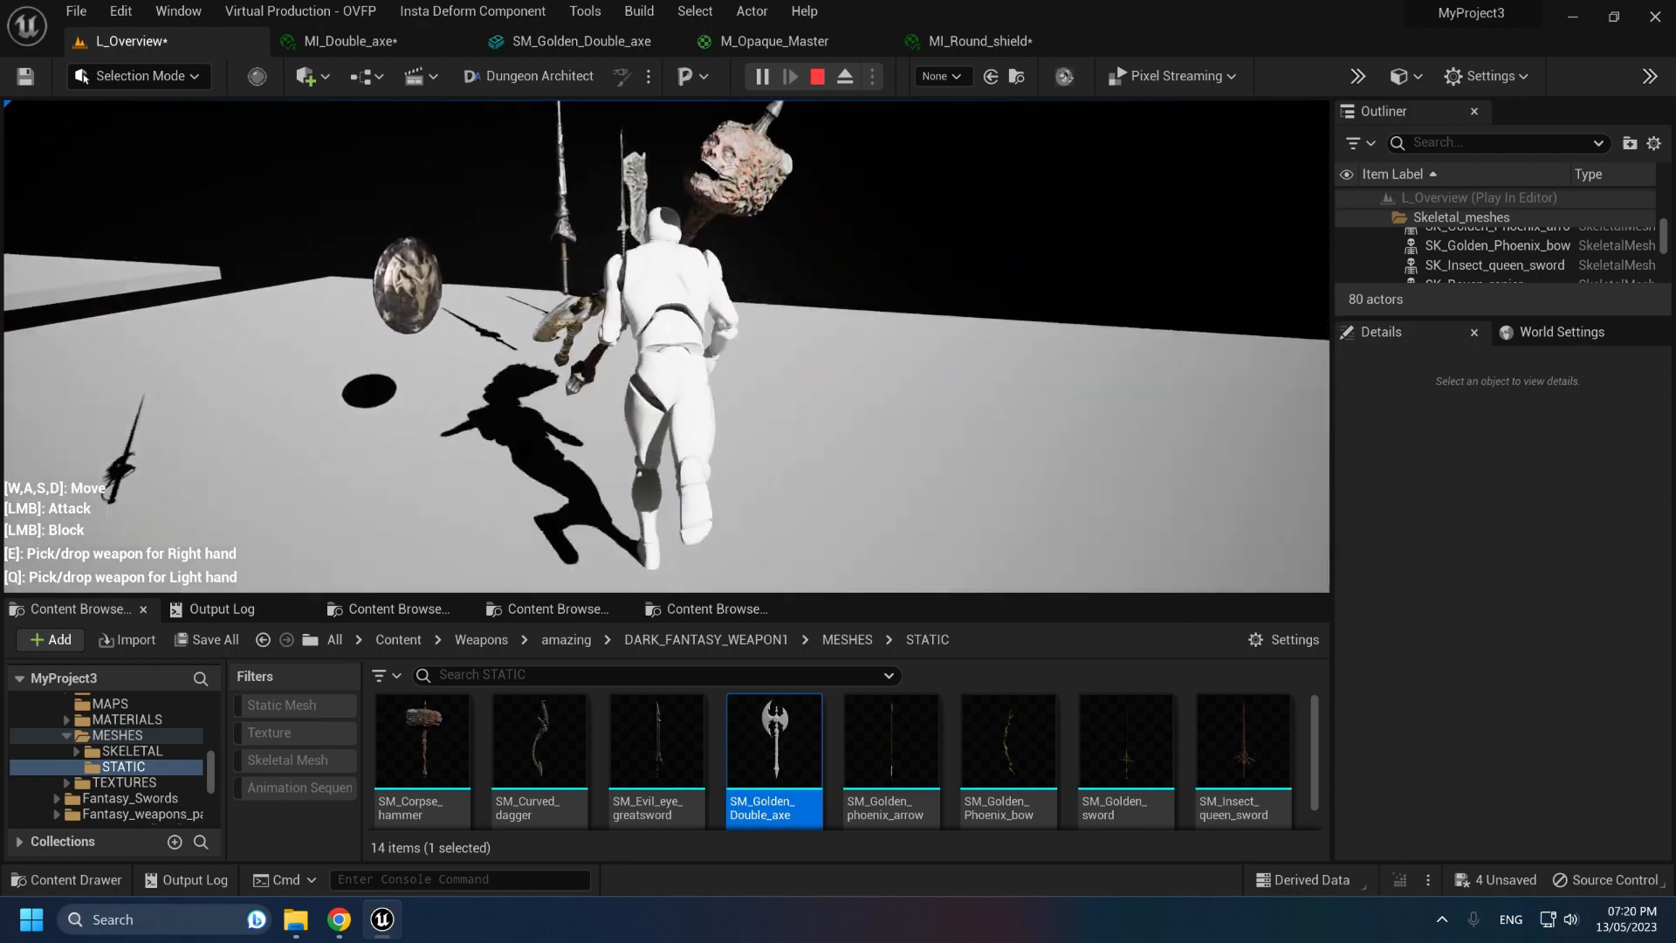
{"action": "key", "text": "a"}
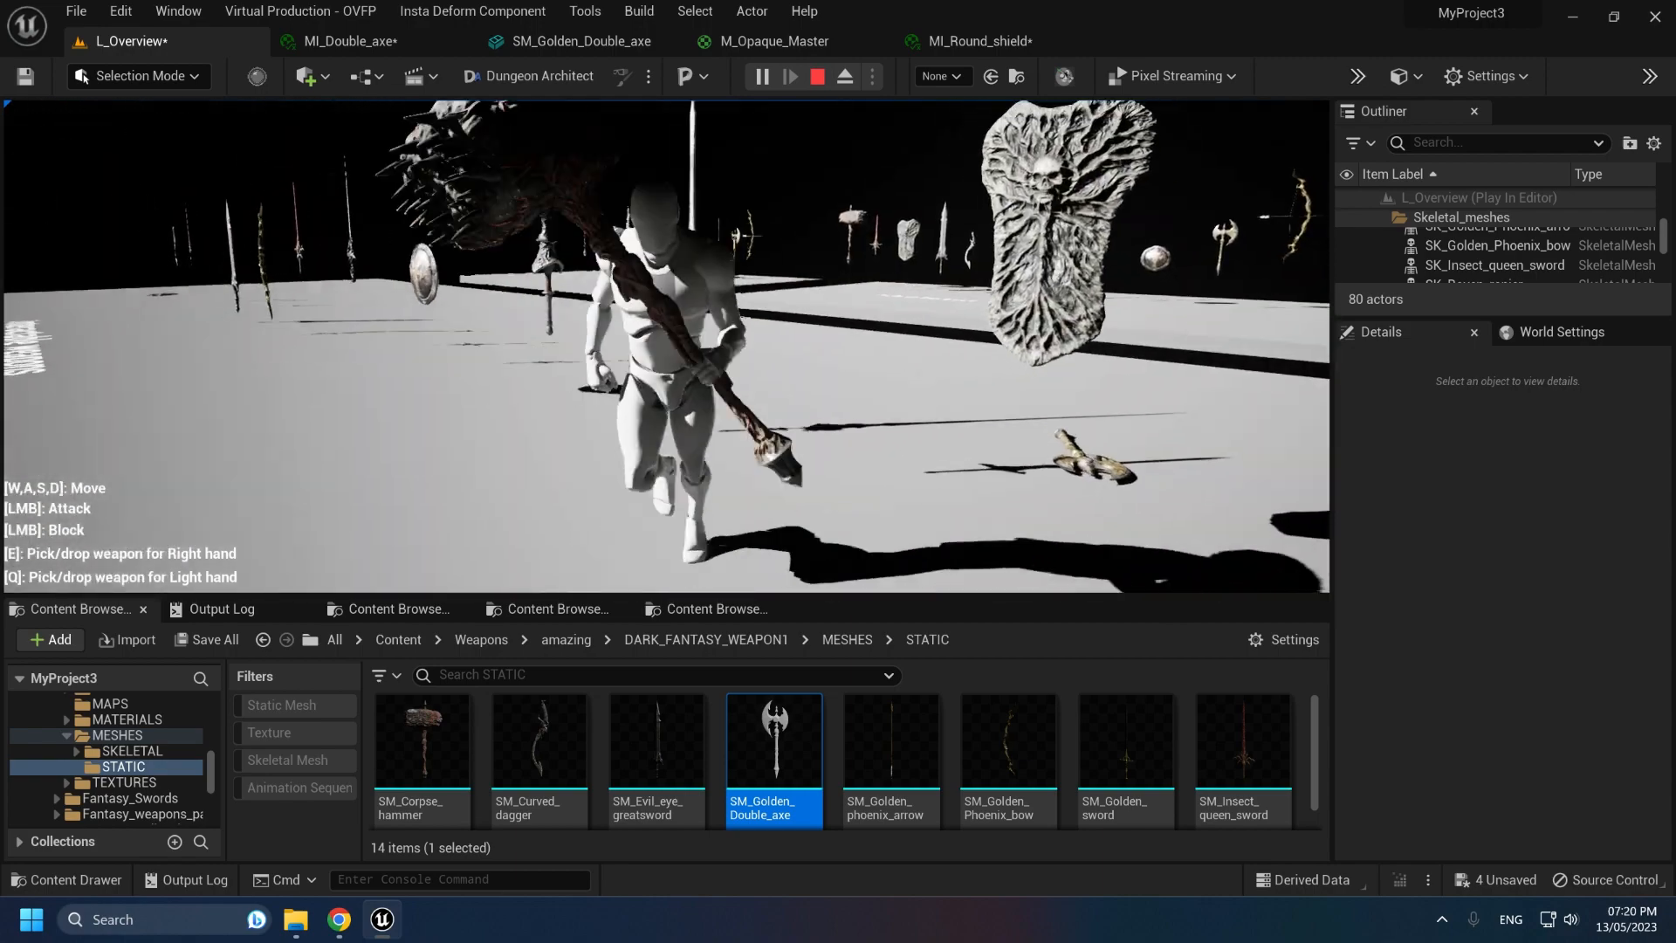
Step: Pick up the golden phoenix bow in the free hand and run around the interactable weapons carrying both weapons
{"action": "key", "text": "w"}
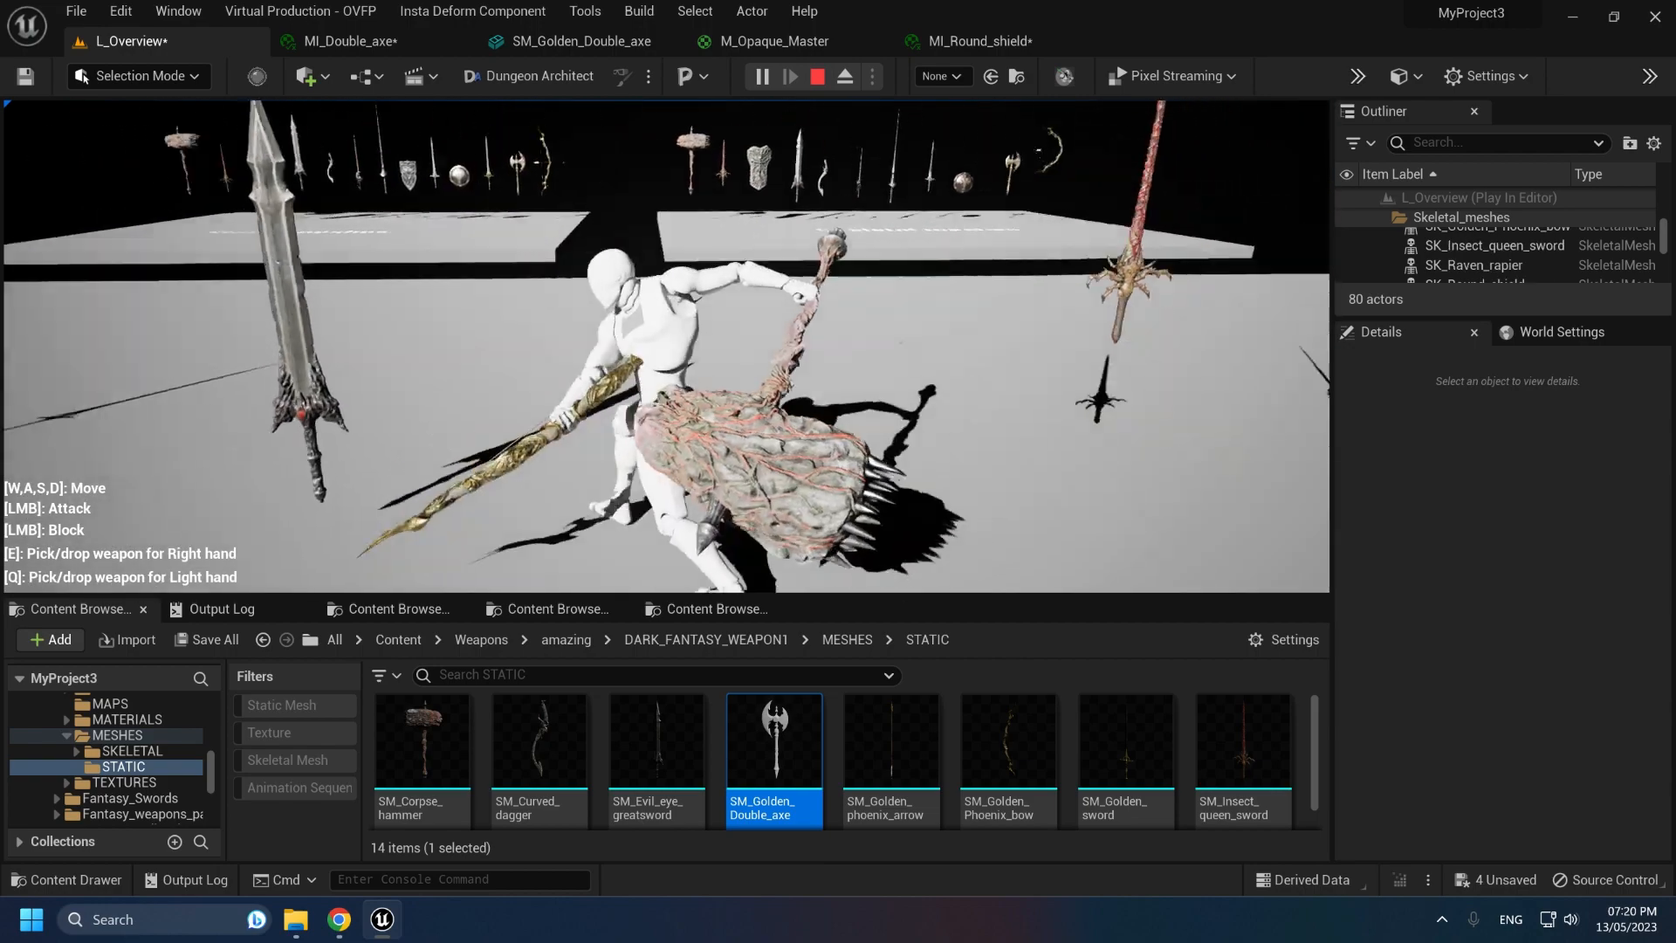
{"action": "key", "text": "d"}
{"action": "key", "text": "w"}
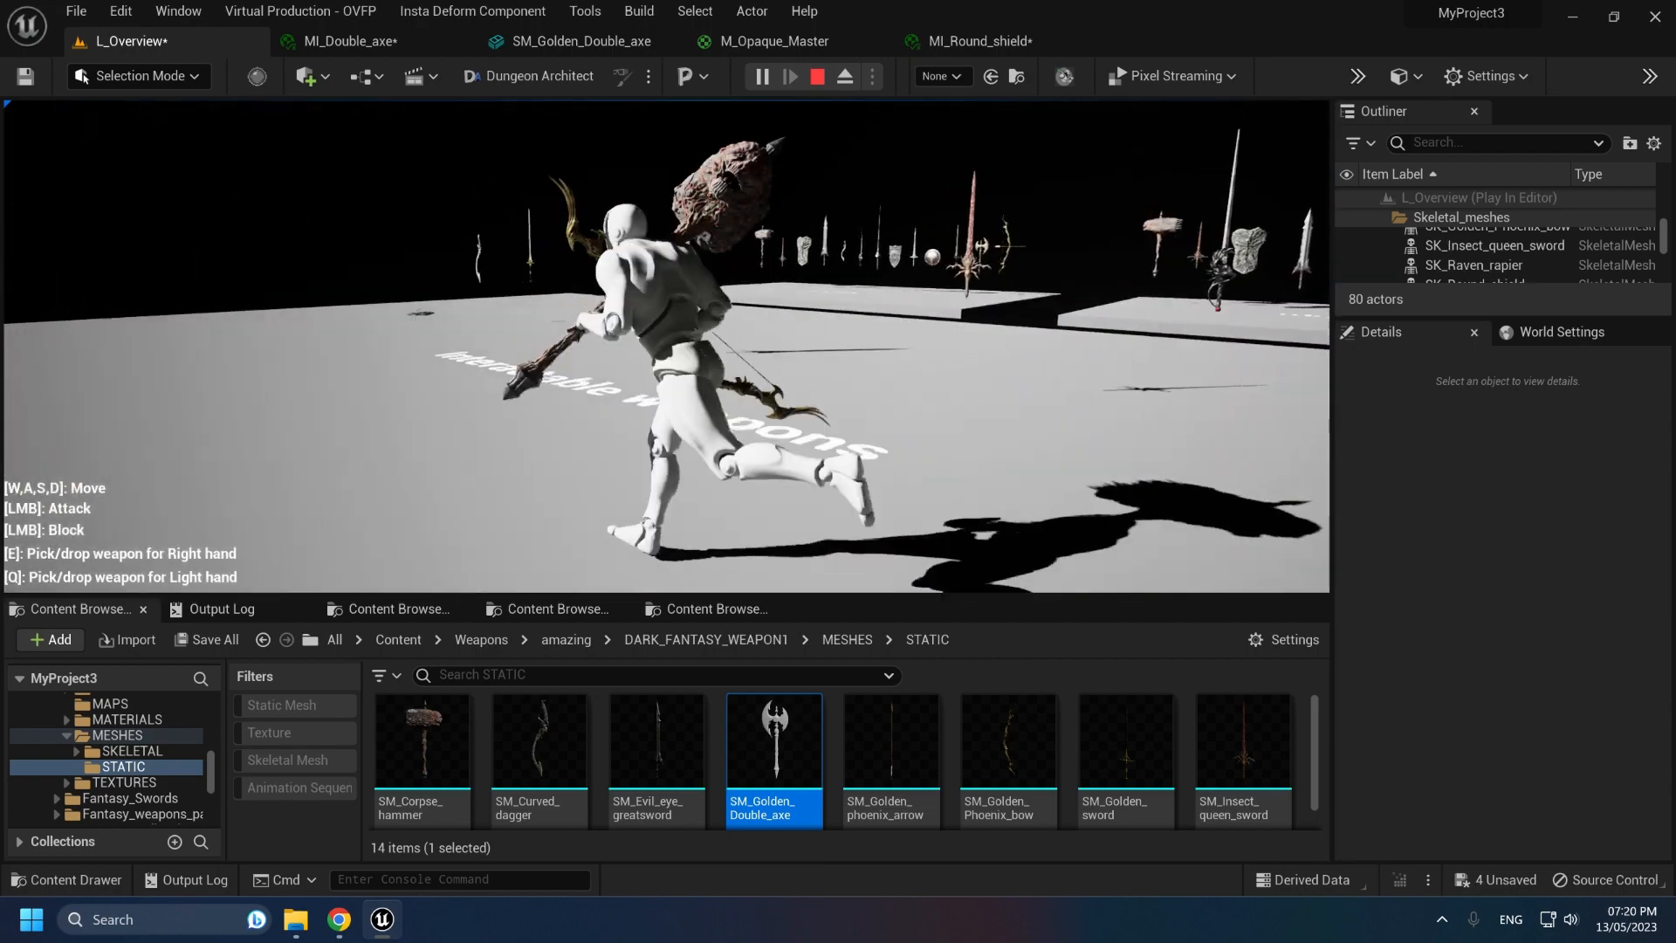
{"action": "key", "text": "w"}
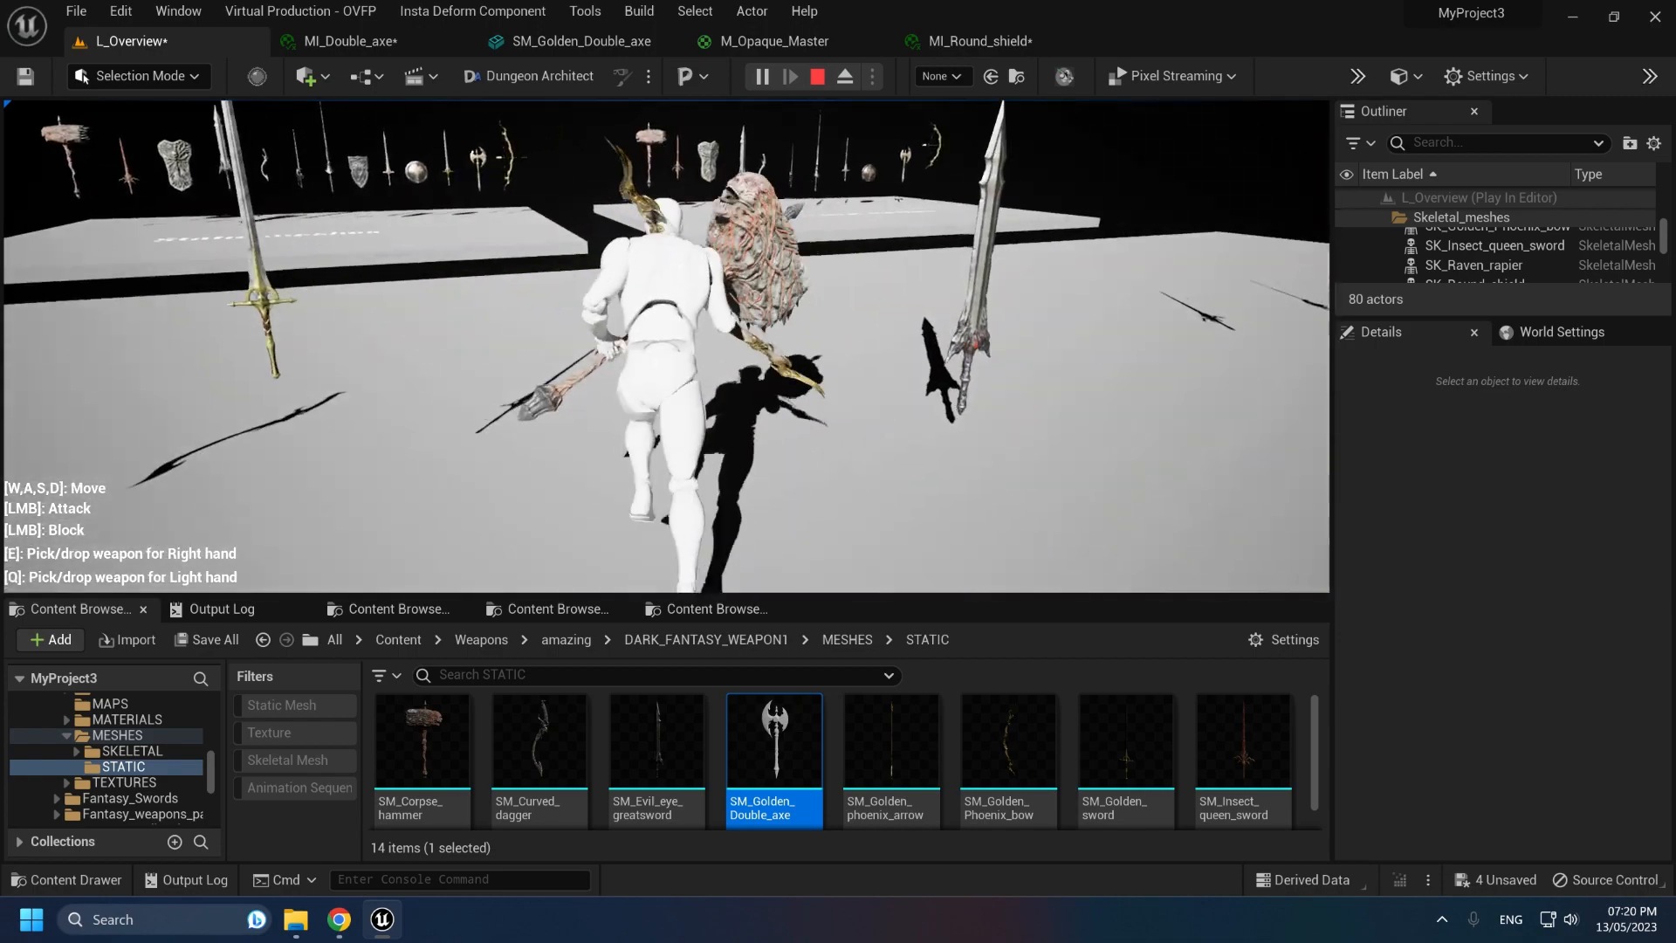
Step: Jump across to the Skeletal meshes platform, run past its displayed weapons, and stop playing the level
{"action": "key", "text": "w"}
{"action": "key", "text": "space"}
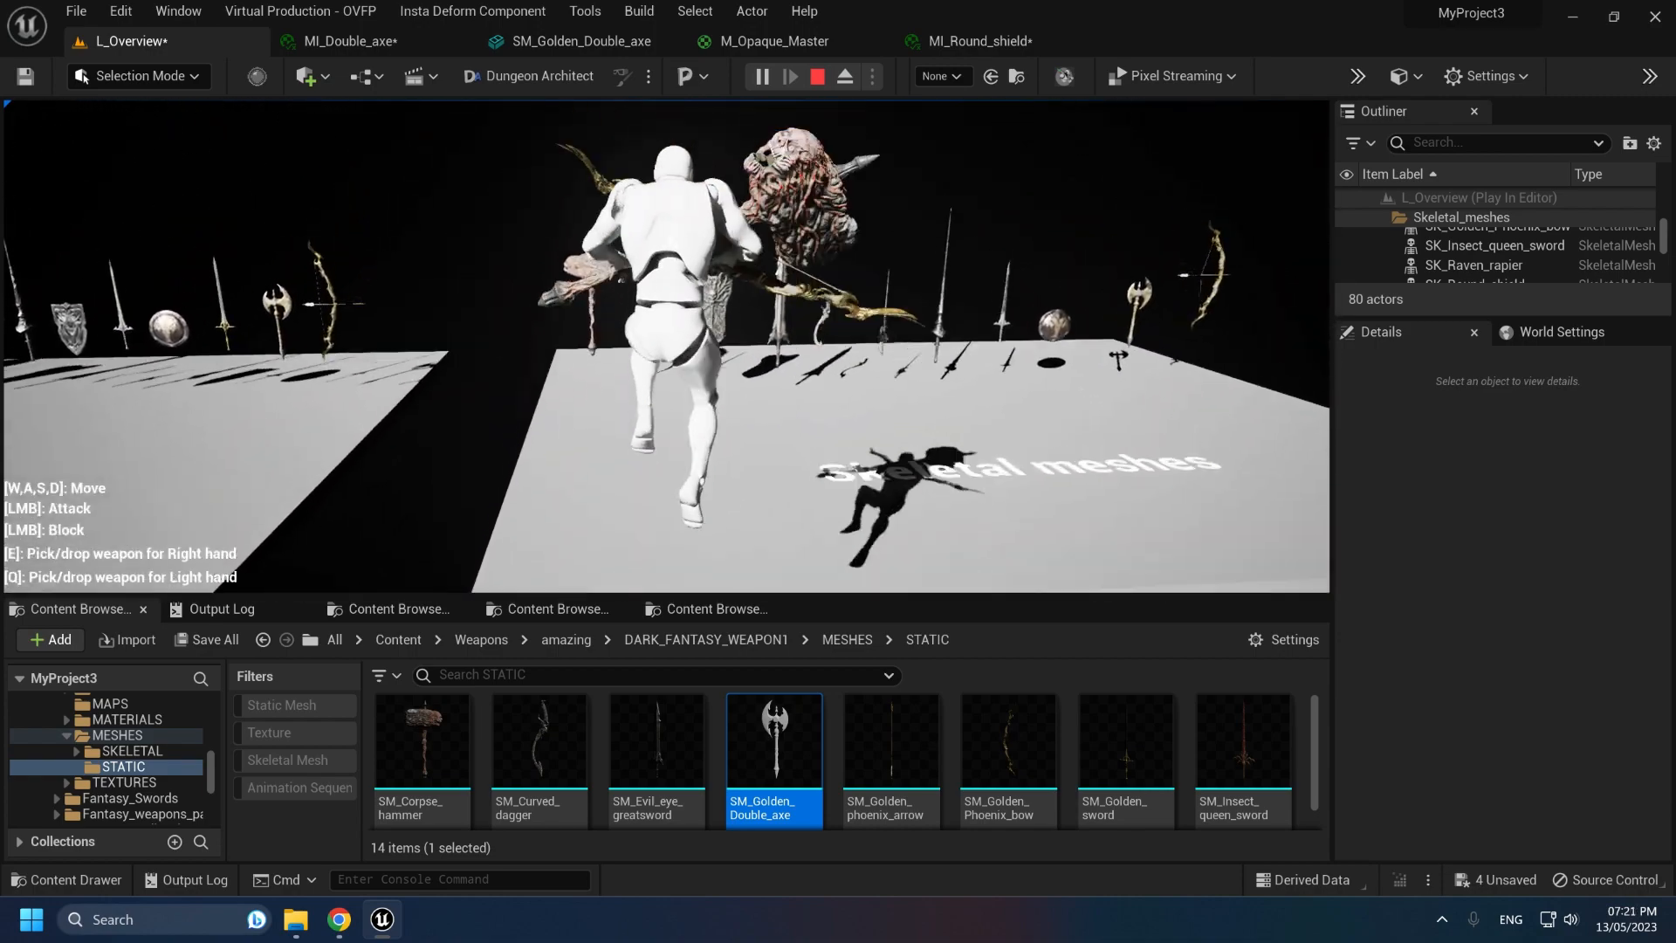
{"action": "key", "text": "w"}
{"action": "key", "text": "d"}
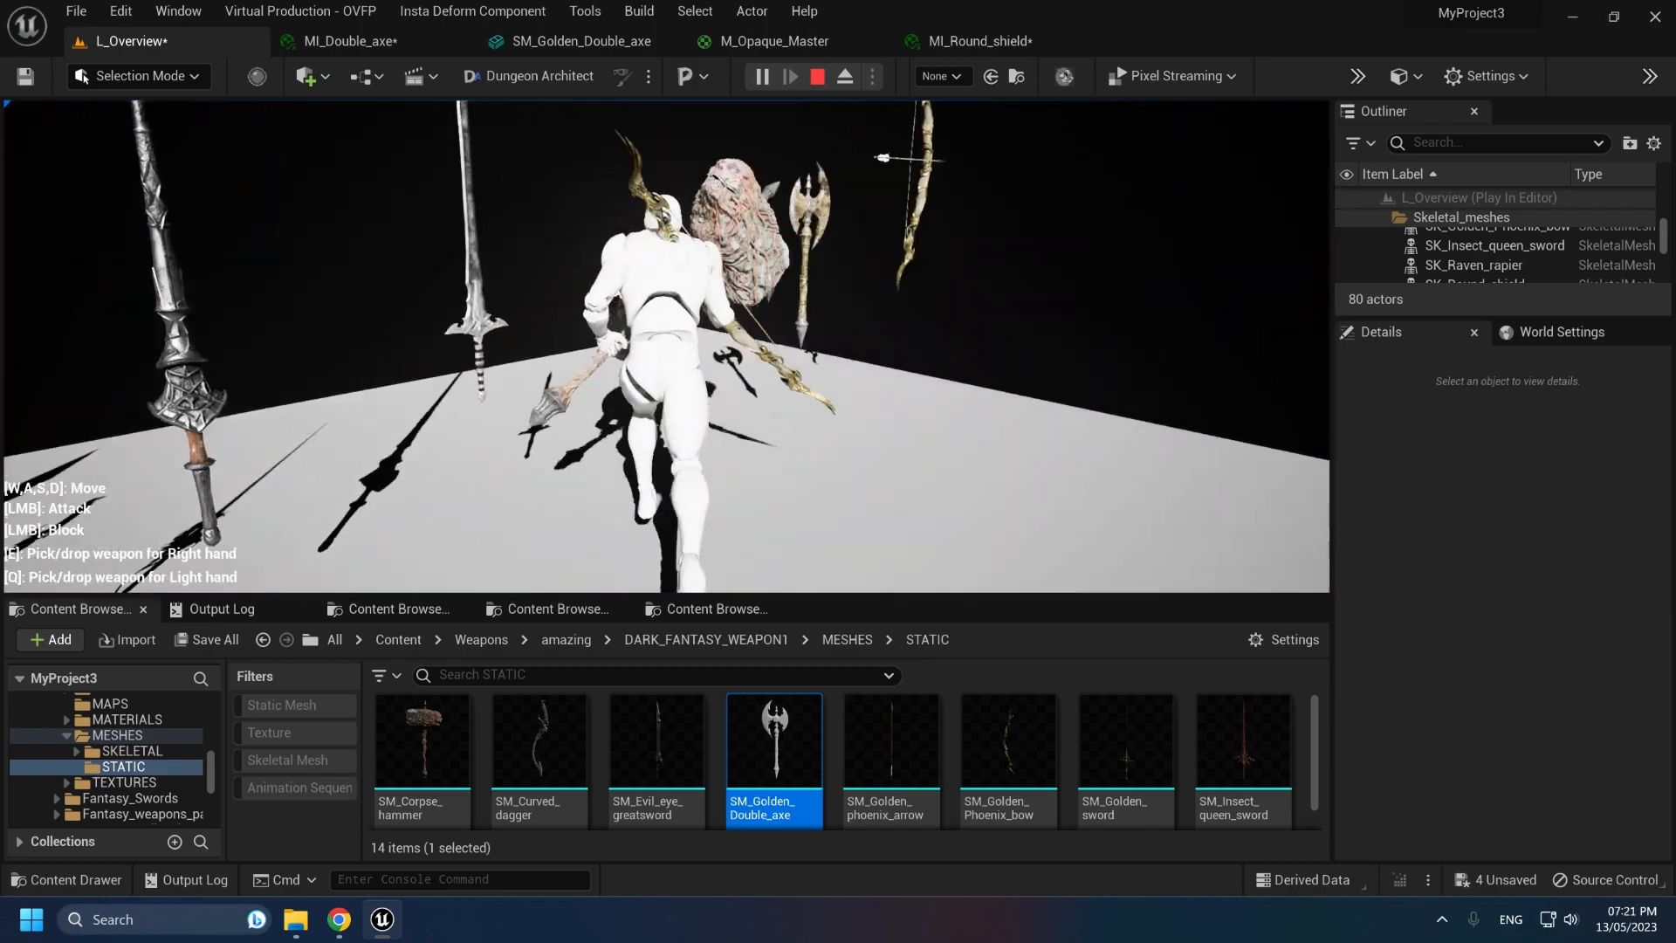
{"action": "key", "text": "w"}
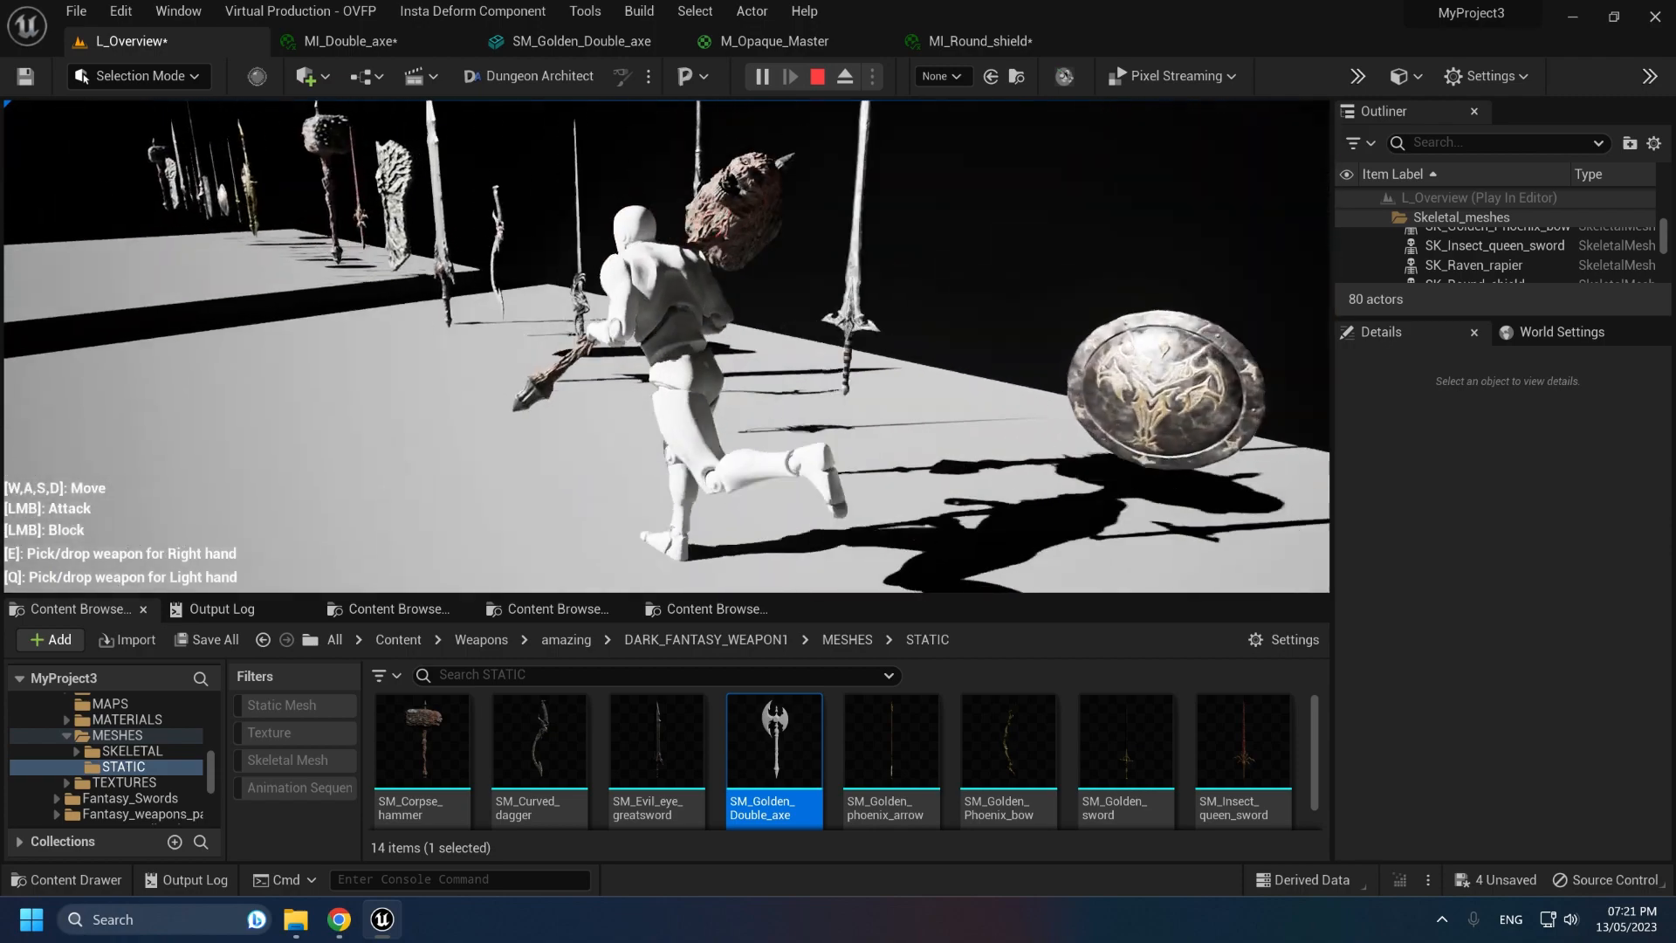
{"action": "key", "text": "w"}
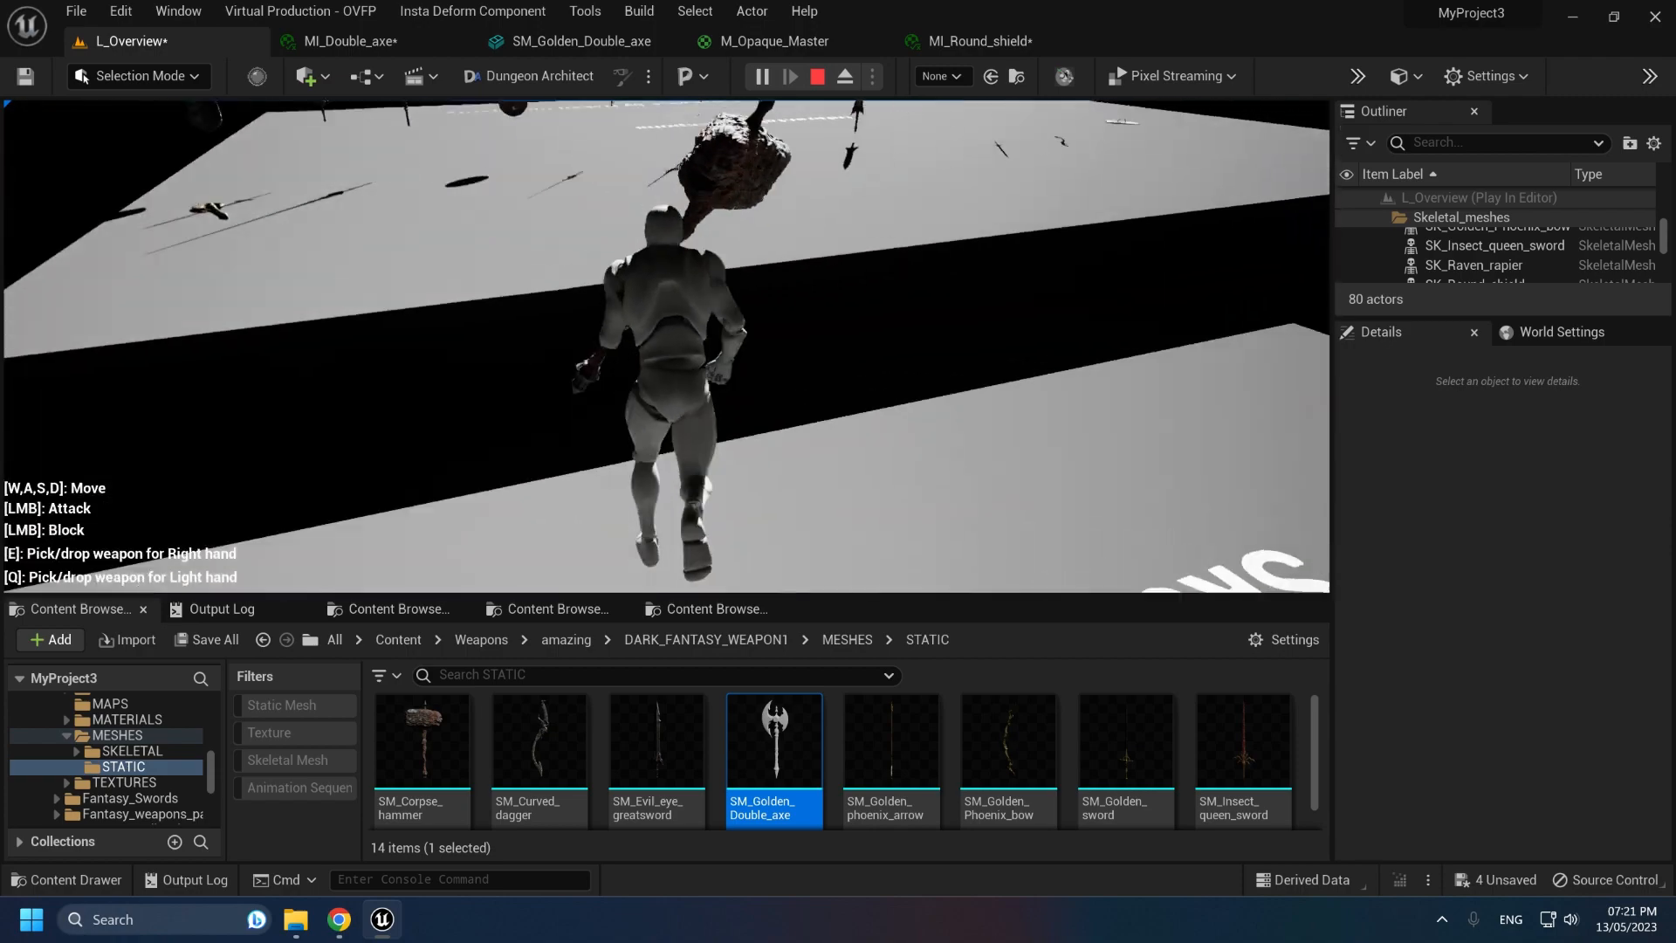
{"action": "key", "text": "Escape"}
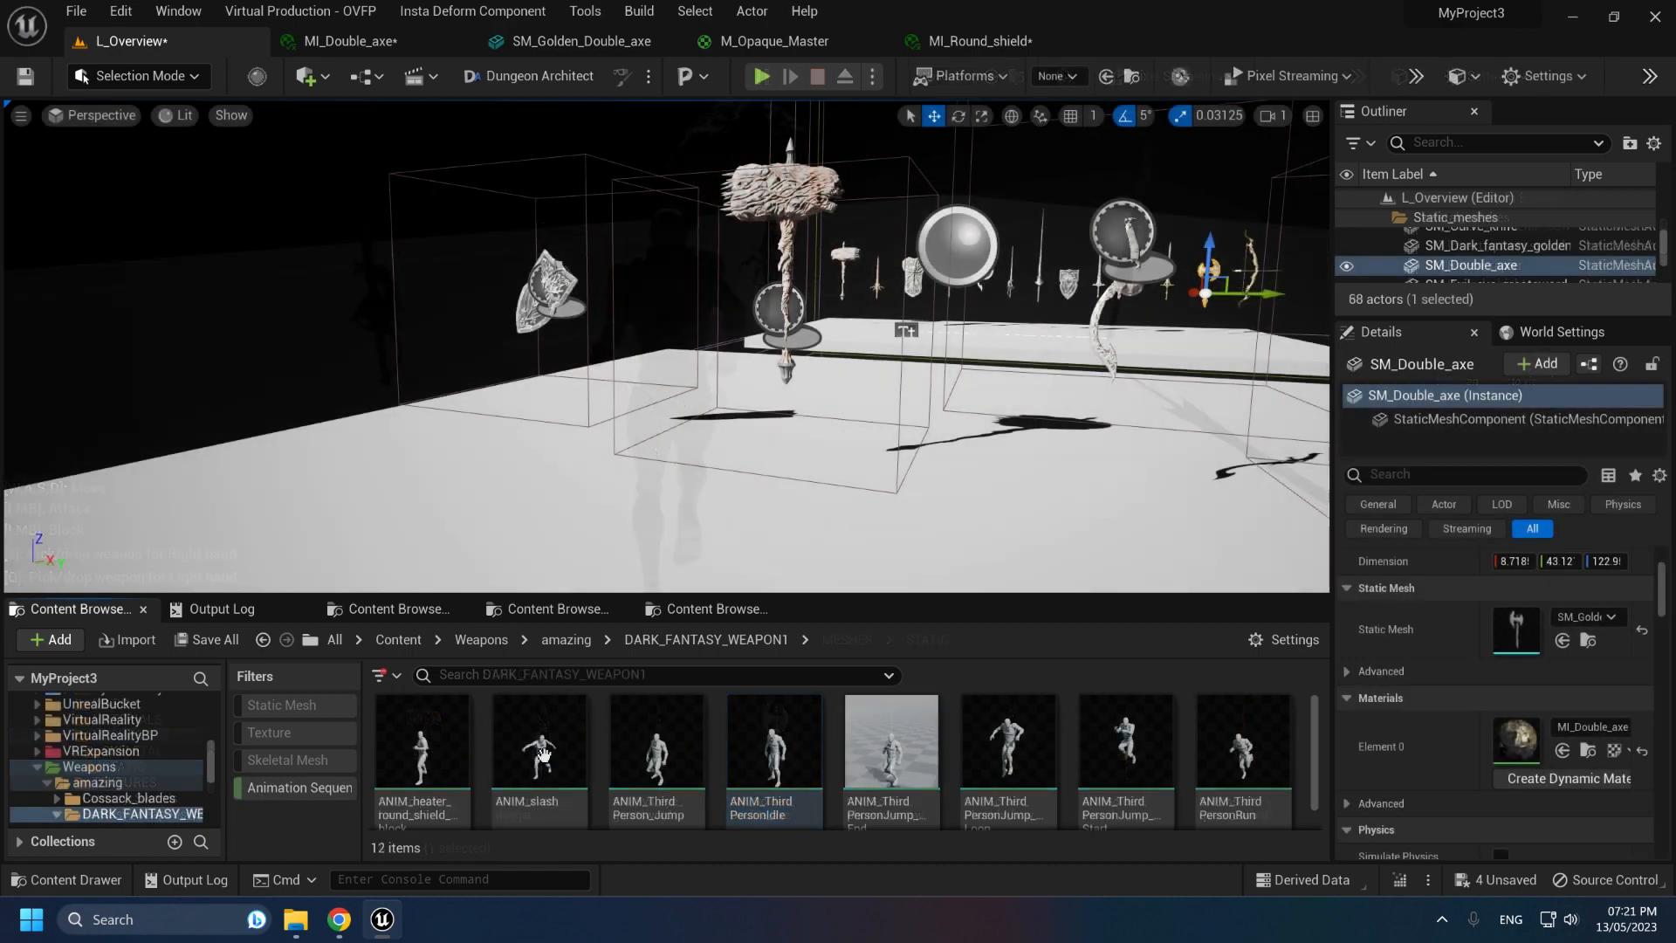
Step: Open SK_Corpse_hammer_Anim from the pack's animation sequences and inspect the animated hammer head from several sides
{"action": "scroll", "coordinate": [542, 754], "scroll_direction": "down", "scroll_amount": 3}
{"action": "left_click", "coordinate": [517, 731]}
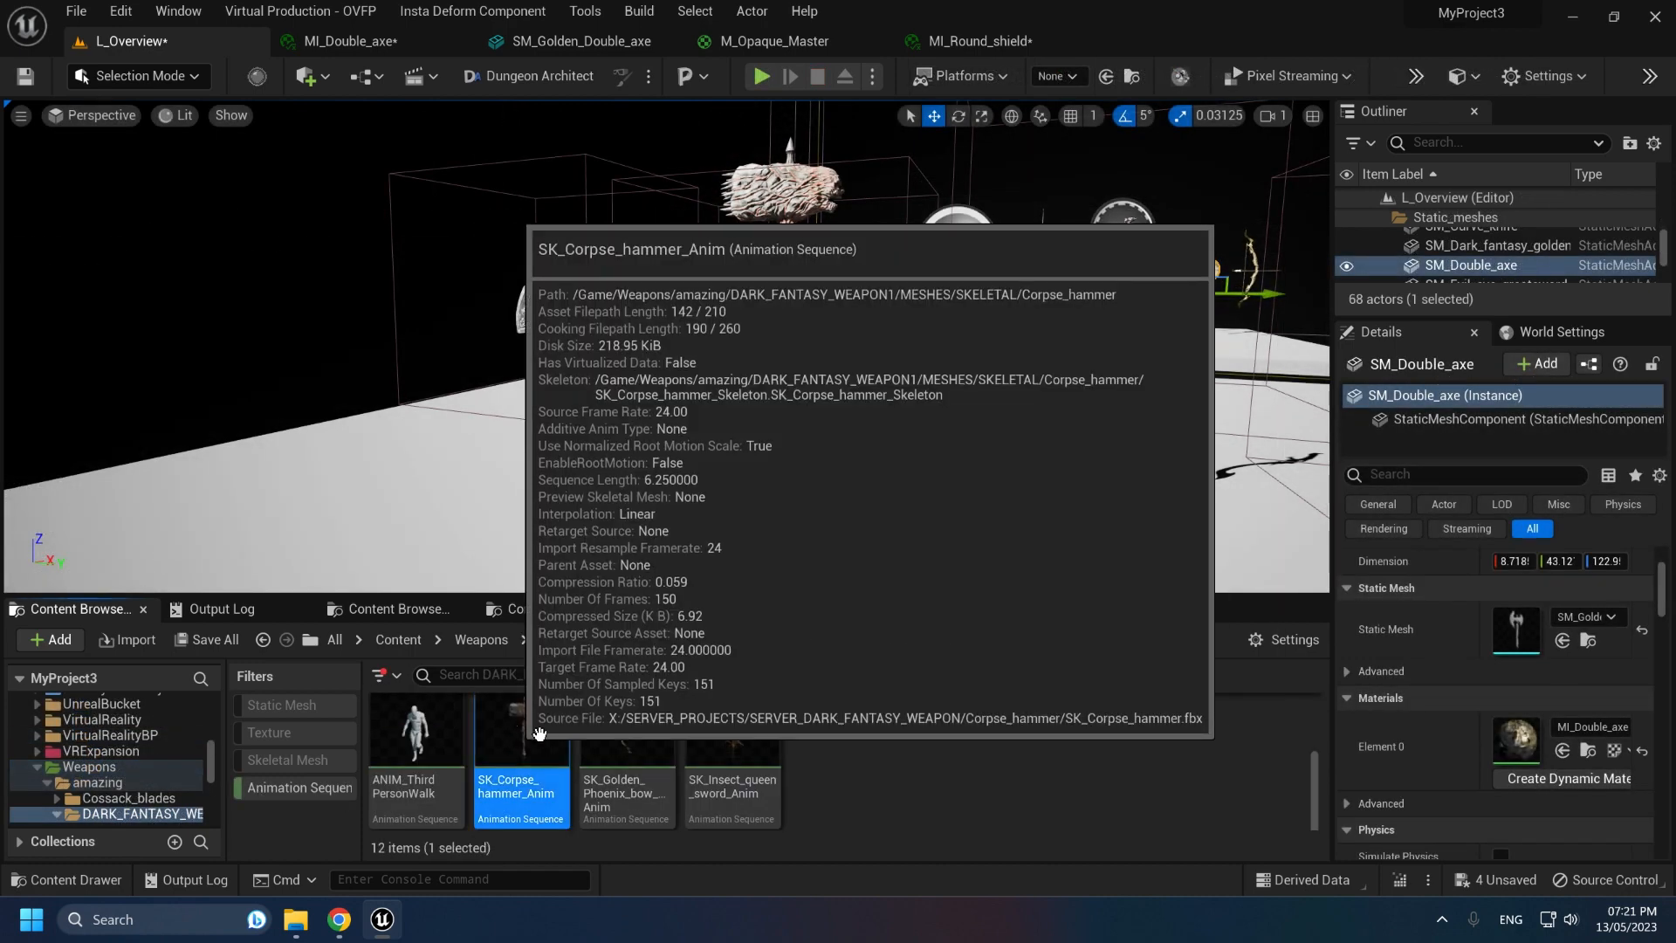
{"action": "double_click", "coordinate": [539, 733]}
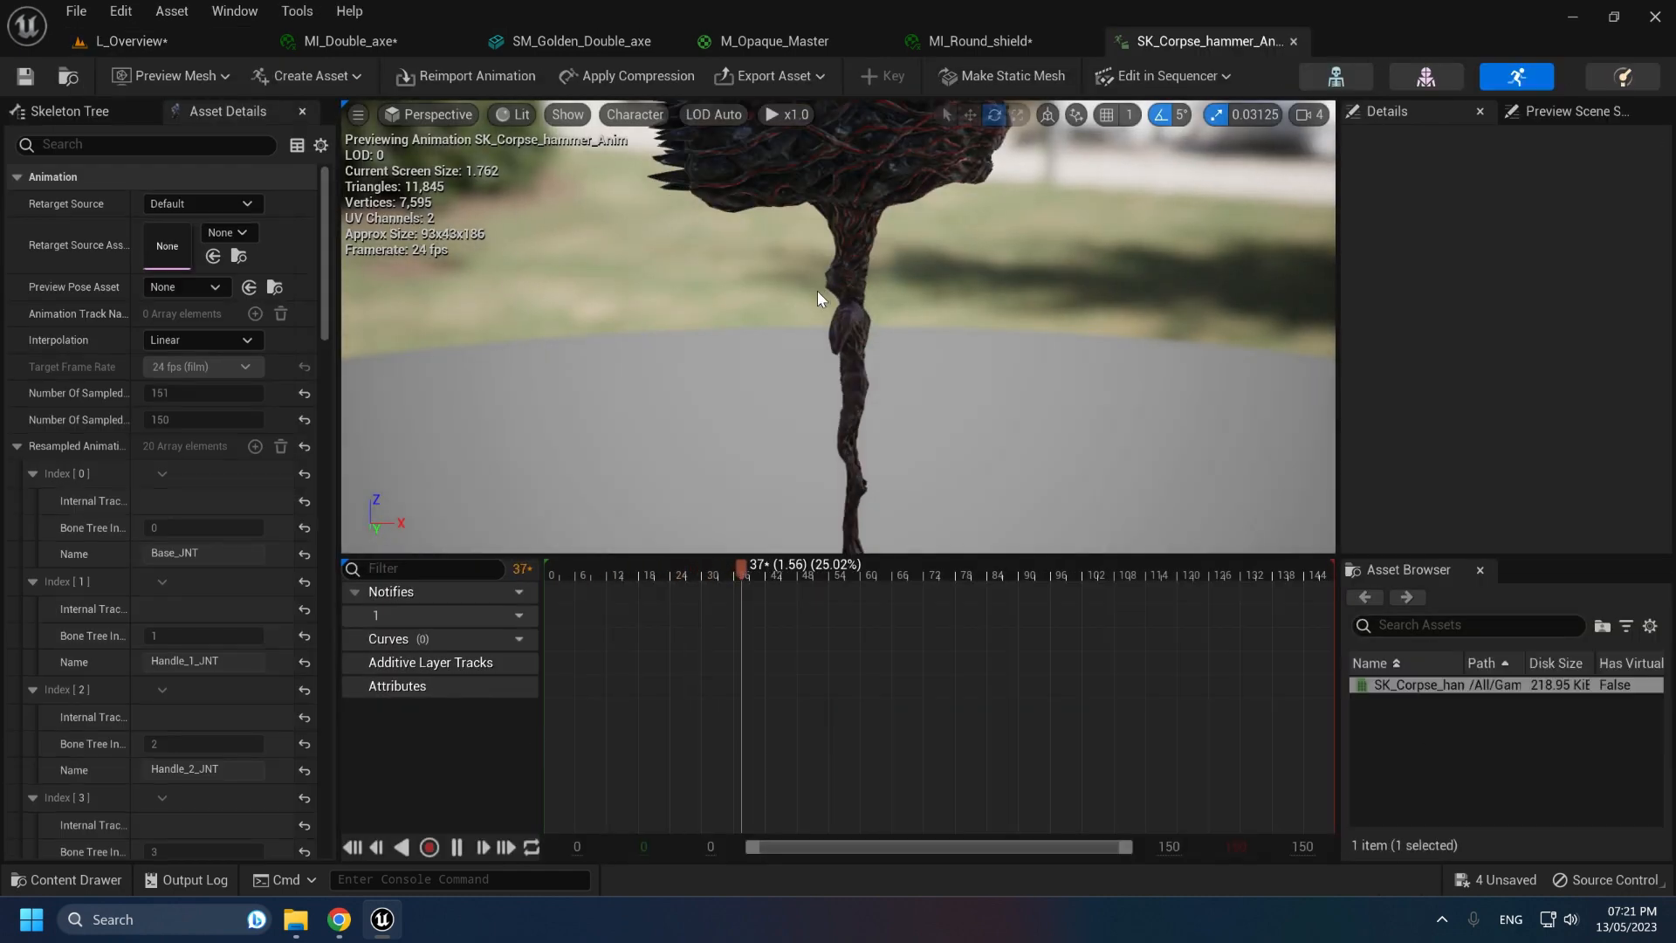
{"action": "right_click_drag", "start_coordinate": [817, 291], "coordinate": [663, 295]}
{"action": "key", "text": "w"}
{"action": "key", "text": "s"}
{"action": "key", "text": "w"}
{"action": "key", "text": "s"}
{"action": "key", "text": "d"}
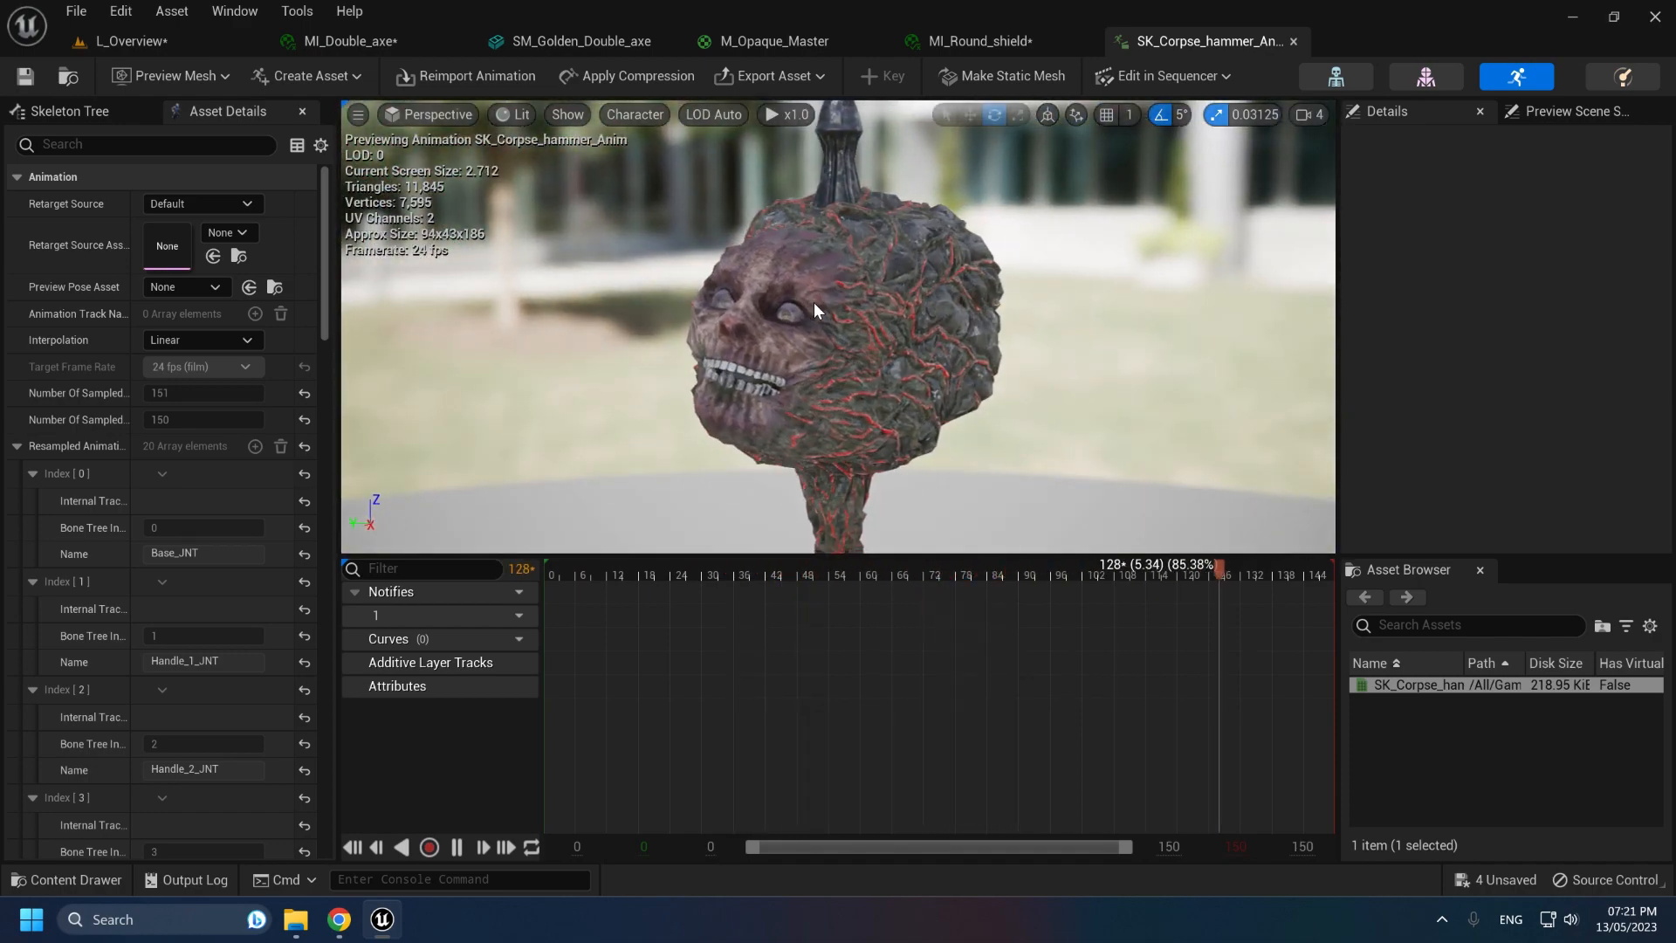
{"action": "right_click_drag", "start_coordinate": [773, 313], "coordinate": [908, 302]}
{"action": "key", "text": "a"}
Step: Review the corpse hammer's bone hierarchy, close its animation editor, and return to L_Overview
{"action": "left_click", "coordinate": [71, 106]}
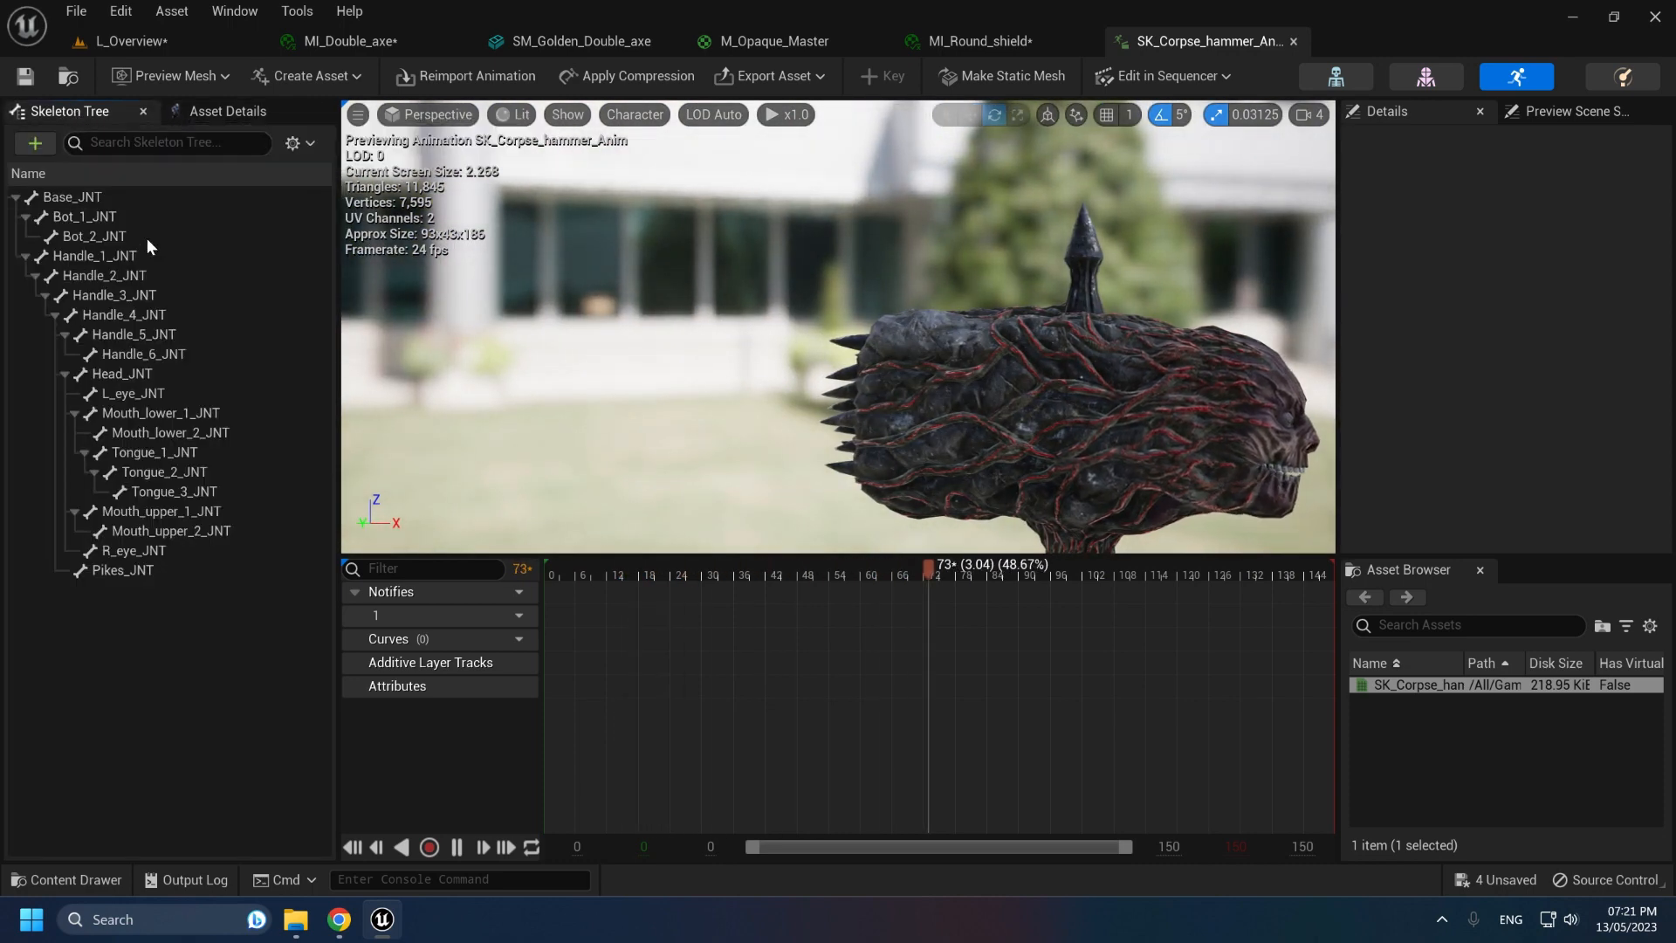
{"action": "middle_click", "coordinate": [1166, 45]}
{"action": "left_click", "coordinate": [99, 41]}
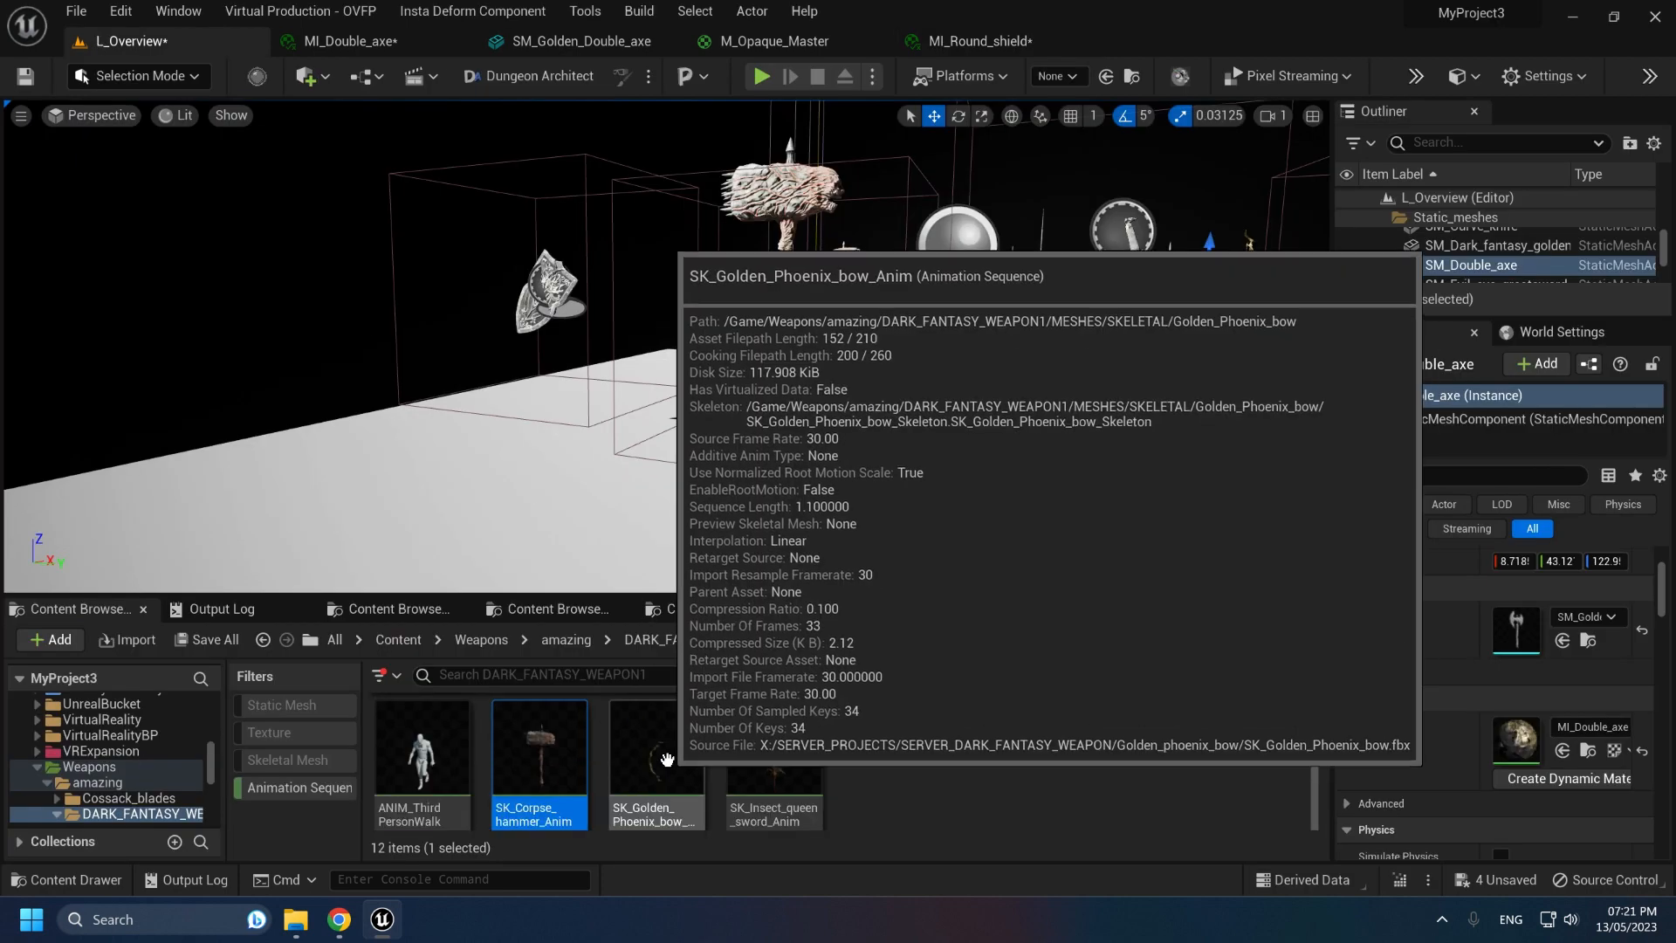
Step: Open SK_Golden_Phoenix_bow_Anim and inspect the bow's drawing animation up close
{"action": "double_click", "coordinate": [613, 790]}
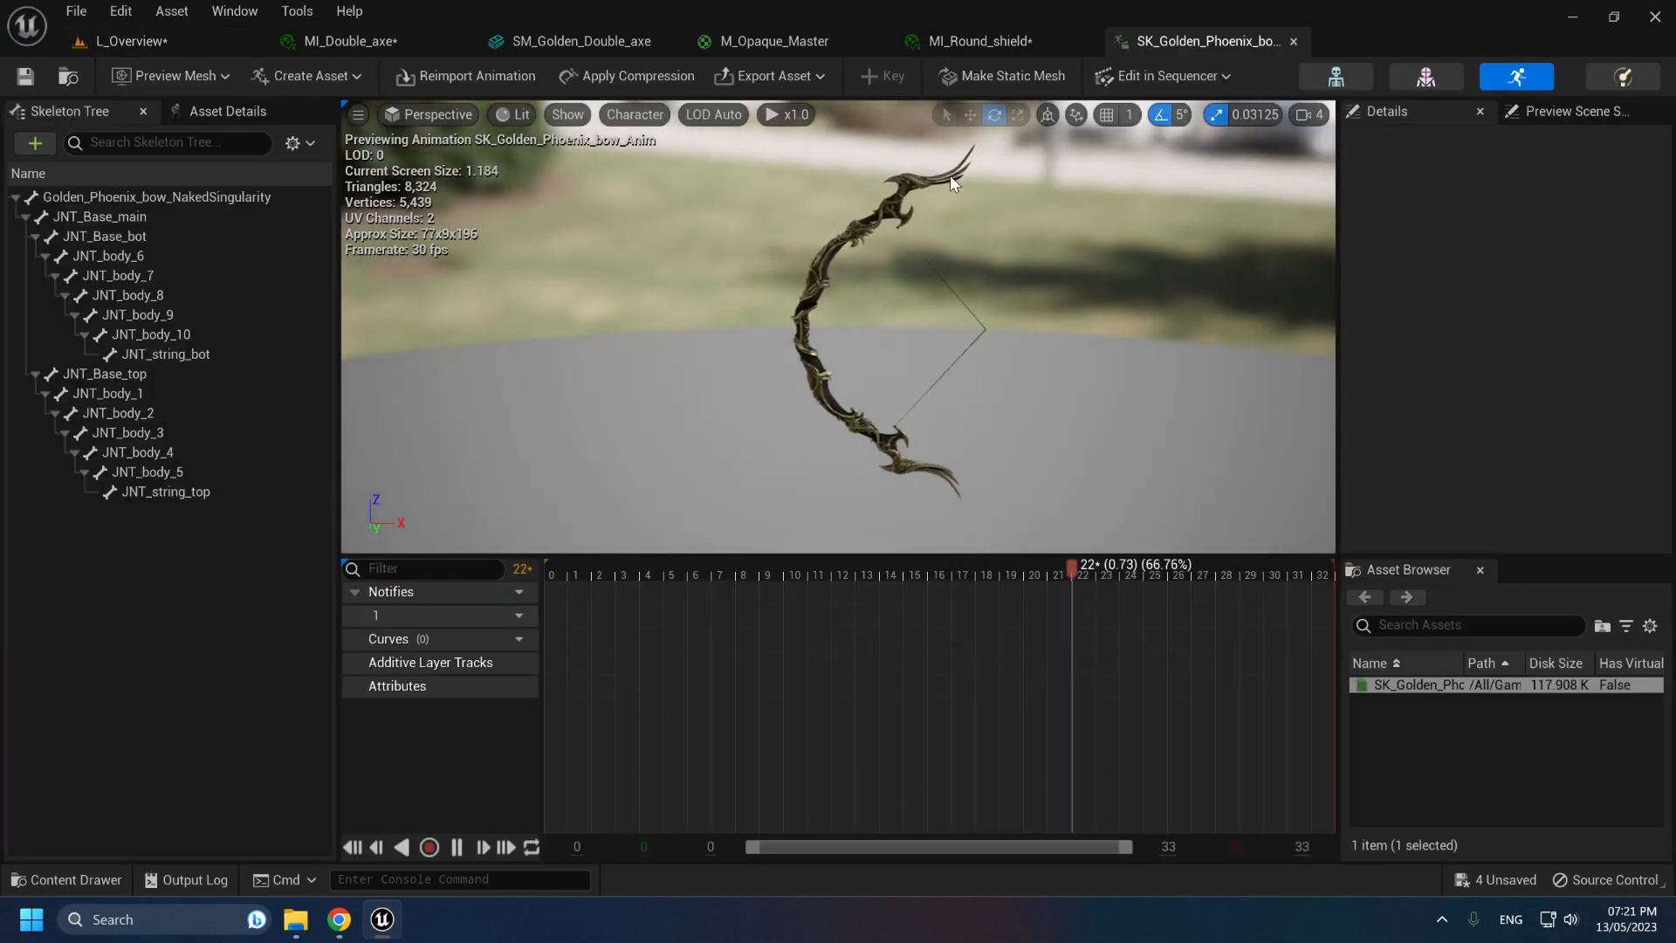
{"action": "key", "text": "w"}
{"action": "mouse_move", "coordinate": [950, 176]}
{"action": "right_mouse_down"}
{"action": "mouse_move", "coordinate": [954, 160]}
{"action": "mouse_move", "coordinate": [971, 182]}
{"action": "mouse_move", "coordinate": [1222, 171]}
{"action": "mouse_move", "coordinate": [1004, 166]}
{"action": "mouse_move", "coordinate": [960, 332]}
{"action": "mouse_move", "coordinate": [924, 157]}
{"action": "right_mouse_up"}
{"action": "key", "text": "w"}
{"action": "key", "text": "s"}
{"action": "key", "text": "s"}
{"action": "key", "text": "w"}
Step: Open SK_Insect_queen_sword_Anim in place of the bow's animation and inspect the moving insect legs around the guard
{"action": "left_click", "coordinate": [147, 44]}
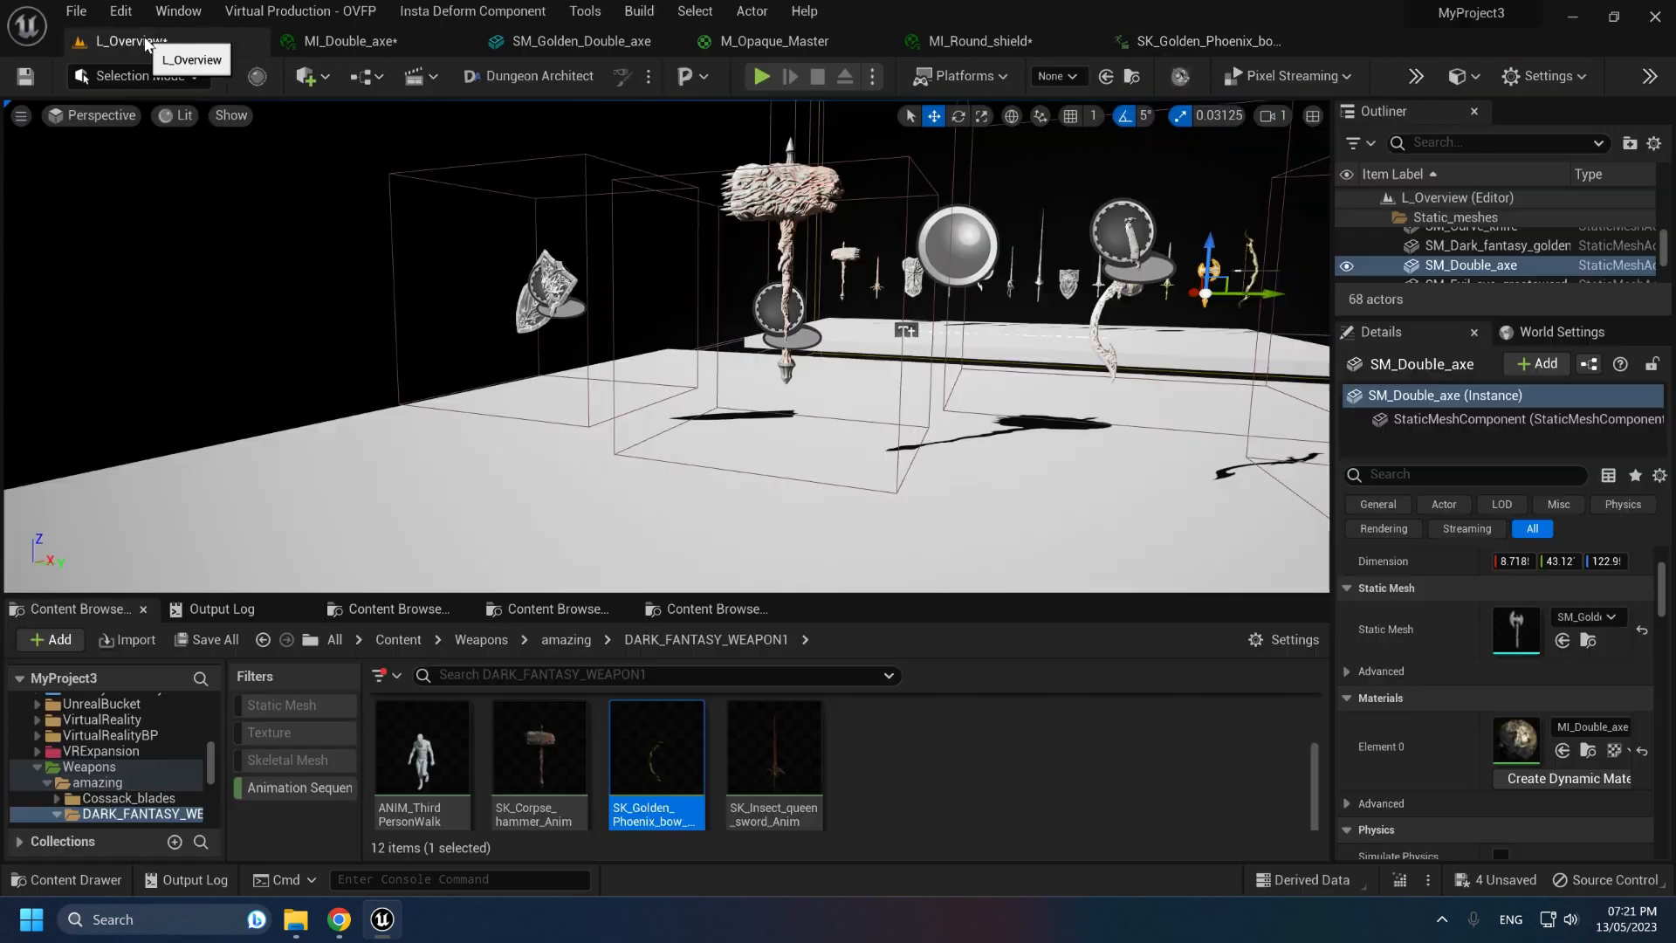
{"action": "double_click", "coordinate": [785, 769]}
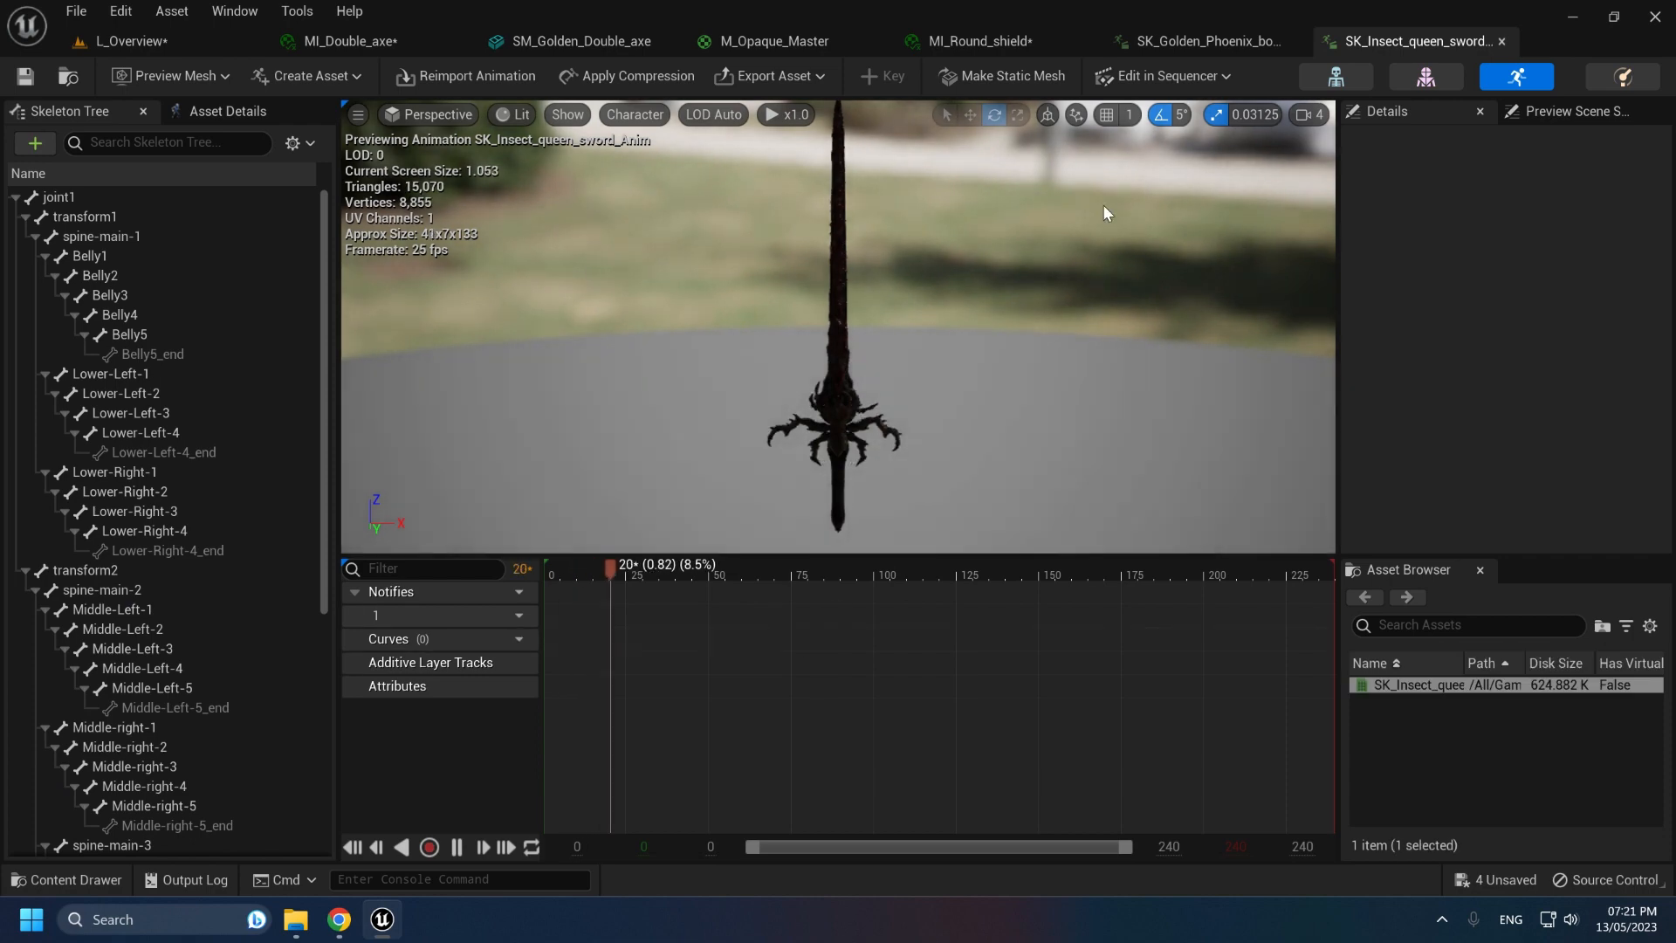
{"action": "middle_click", "coordinate": [1187, 53]}
{"action": "key", "text": "w"}
{"action": "right_click_drag", "start_coordinate": [832, 493], "coordinate": [777, 507]}
{"action": "key", "text": "s"}
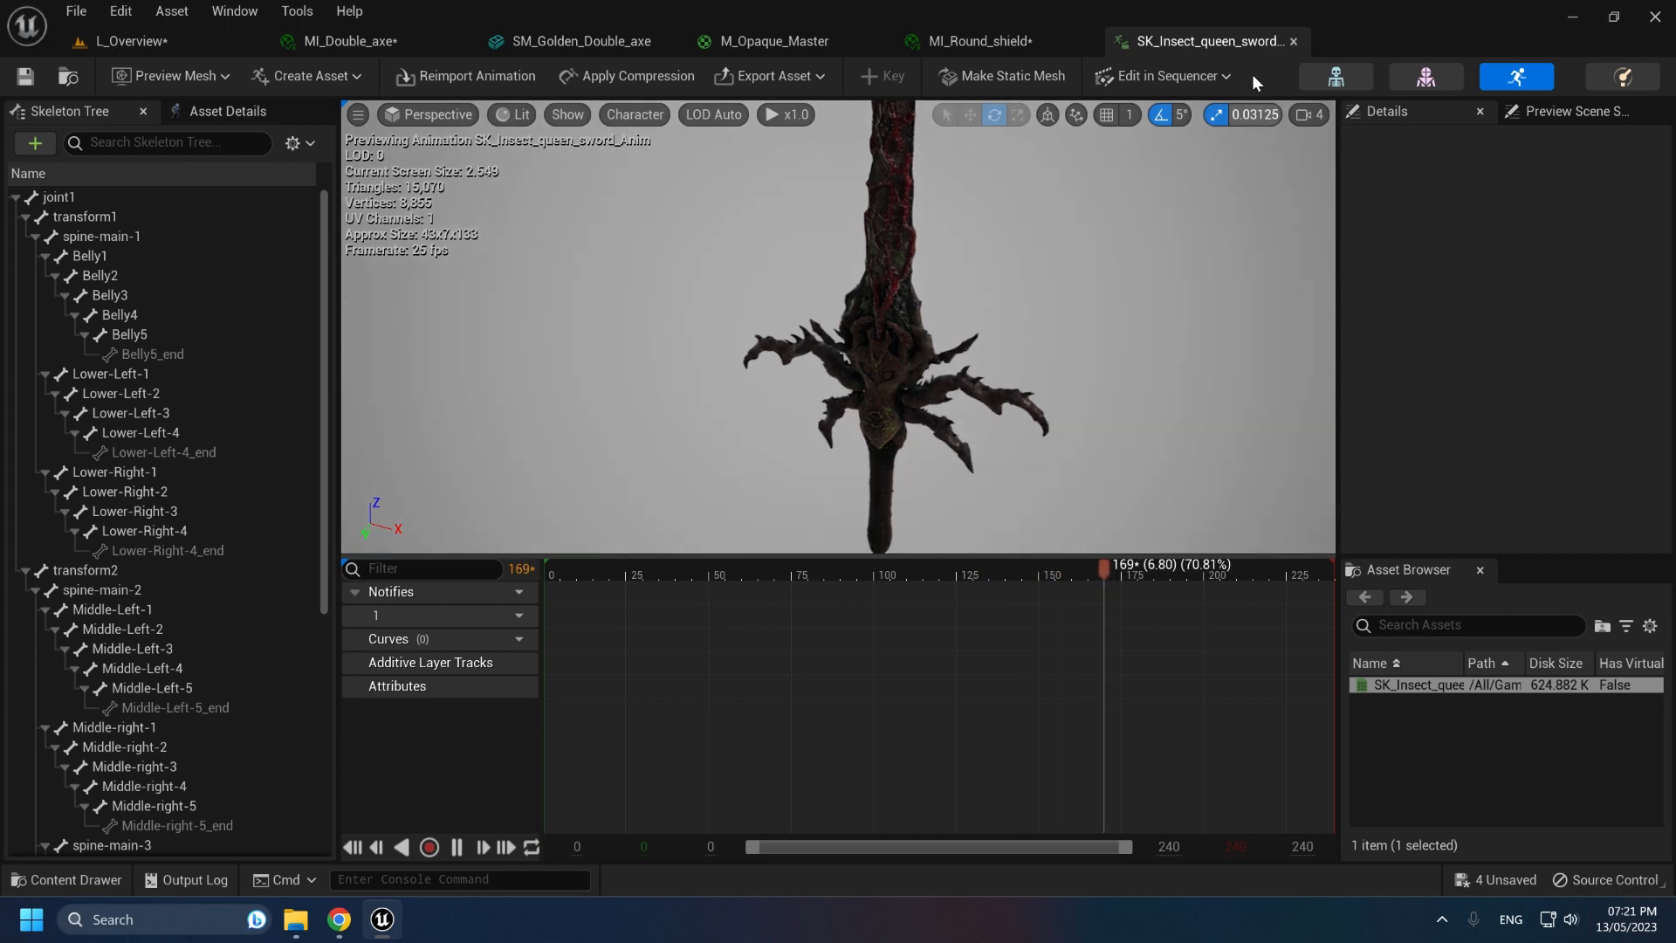
Step: Close all open asset editors except L_Overview and turn off the Animation Sequence filter for the DARK_FANTASY_WEAPON1 folder
{"action": "middle_click", "coordinate": [1192, 45]}
{"action": "middle_click", "coordinate": [1037, 33]}
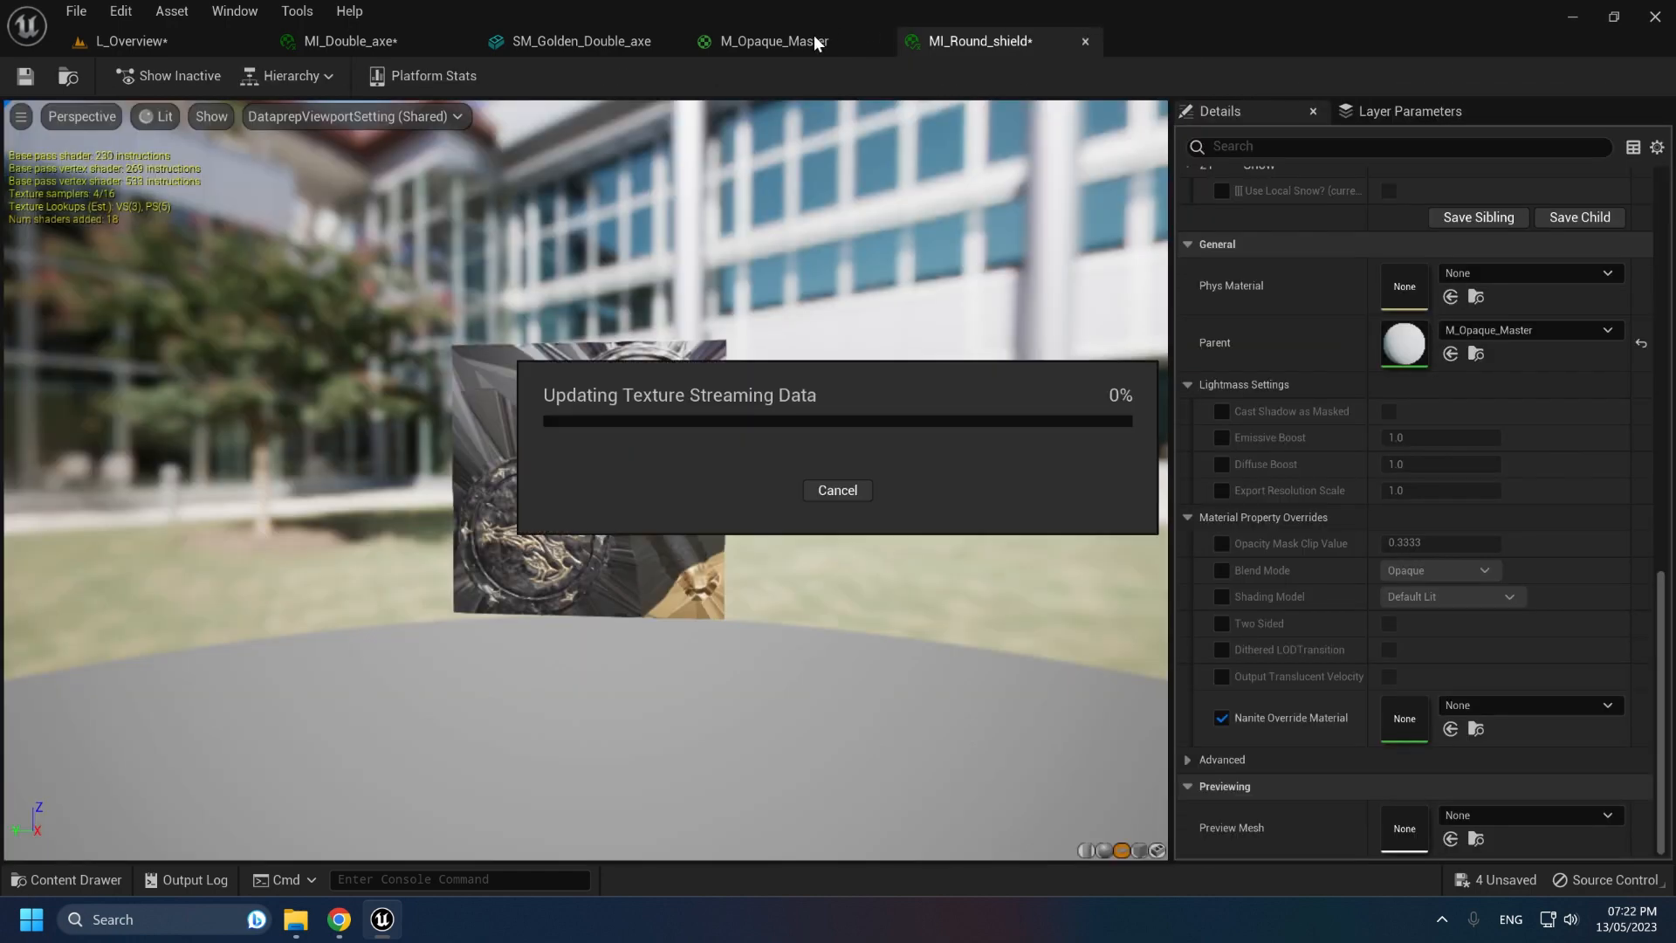
{"action": "middle_click", "coordinate": [816, 41]}
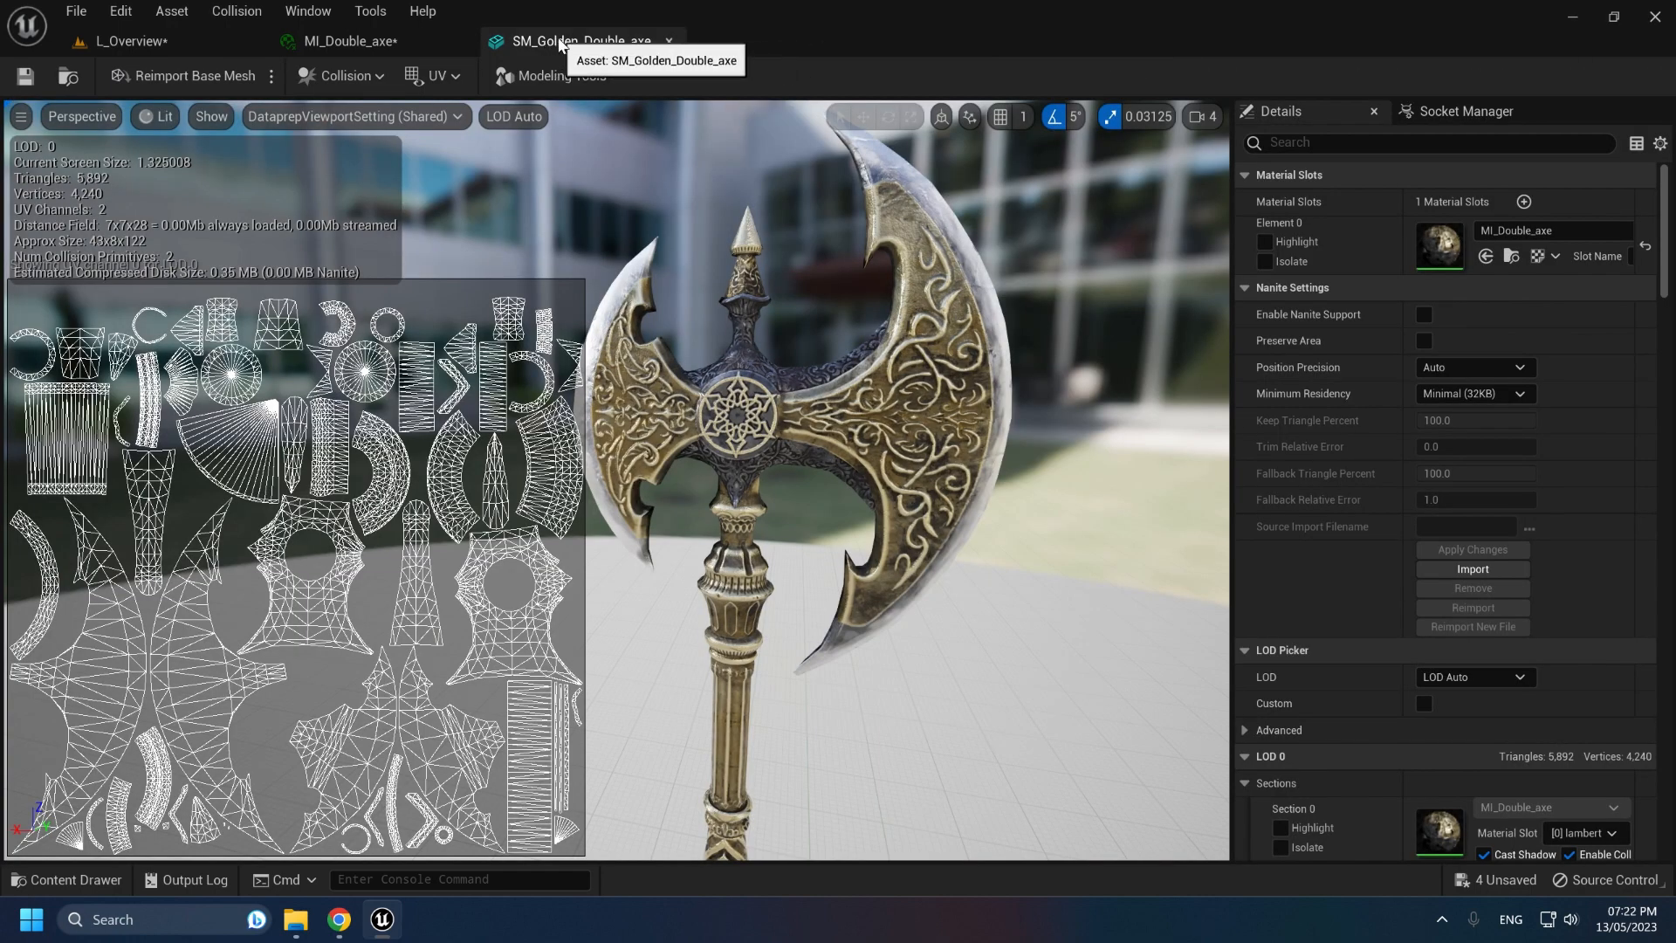
{"action": "middle_click", "coordinate": [559, 43]}
{"action": "middle_click", "coordinate": [345, 40]}
{"action": "scroll", "coordinate": [892, 790], "scroll_direction": "up", "scroll_amount": 3}
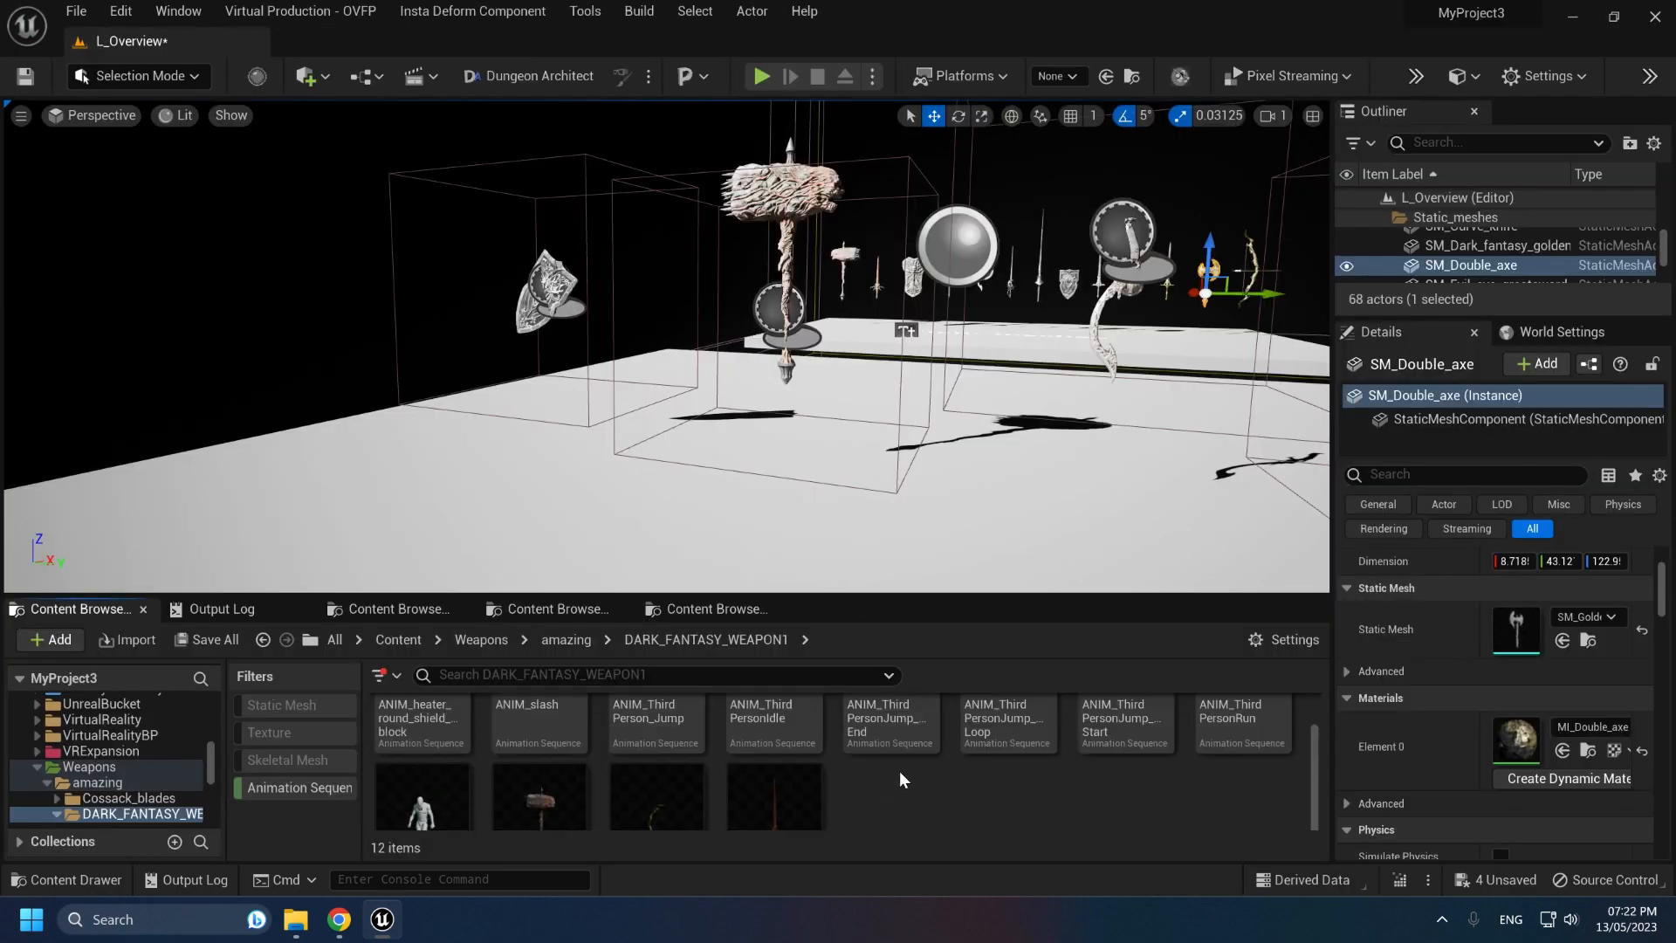
{"action": "left_click", "coordinate": [260, 785]}
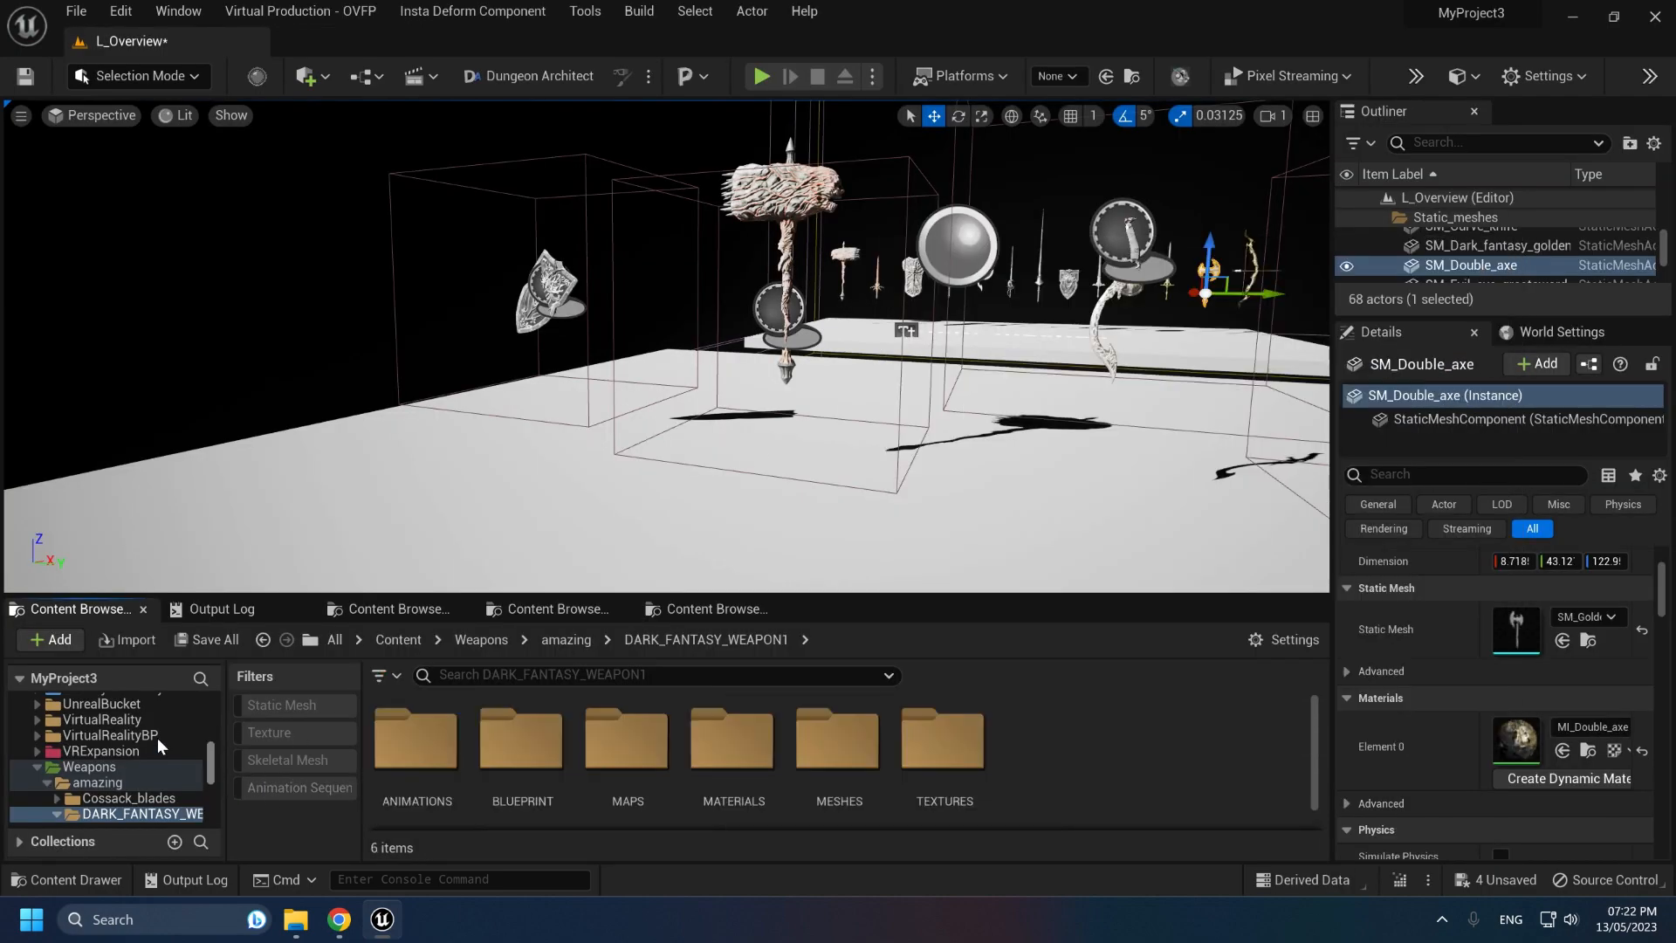
Step: Select the curved dagger among the skeletal meshes displayed in L_Overview and open its SK_Curved_dagger asset
{"action": "key", "text": "w"}
{"action": "right_click_drag", "start_coordinate": [681, 454], "coordinate": [600, 297]}
{"action": "key", "text": "d"}
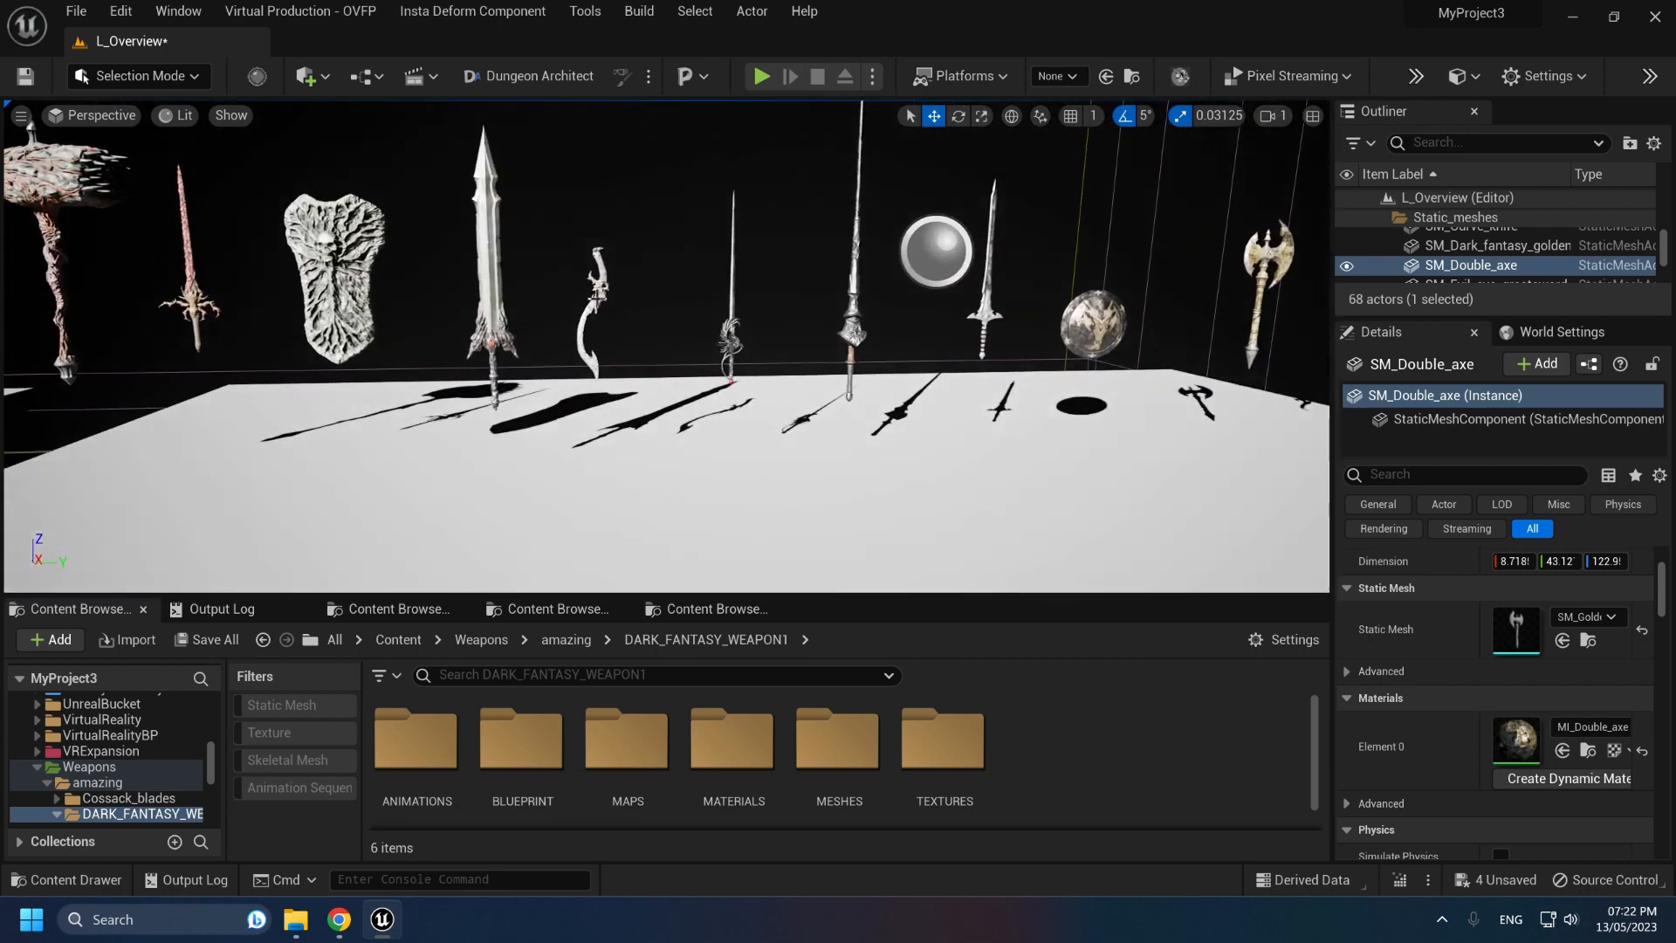
{"action": "left_click", "coordinate": [600, 297]}
{"action": "double_click", "coordinate": [1514, 654]}
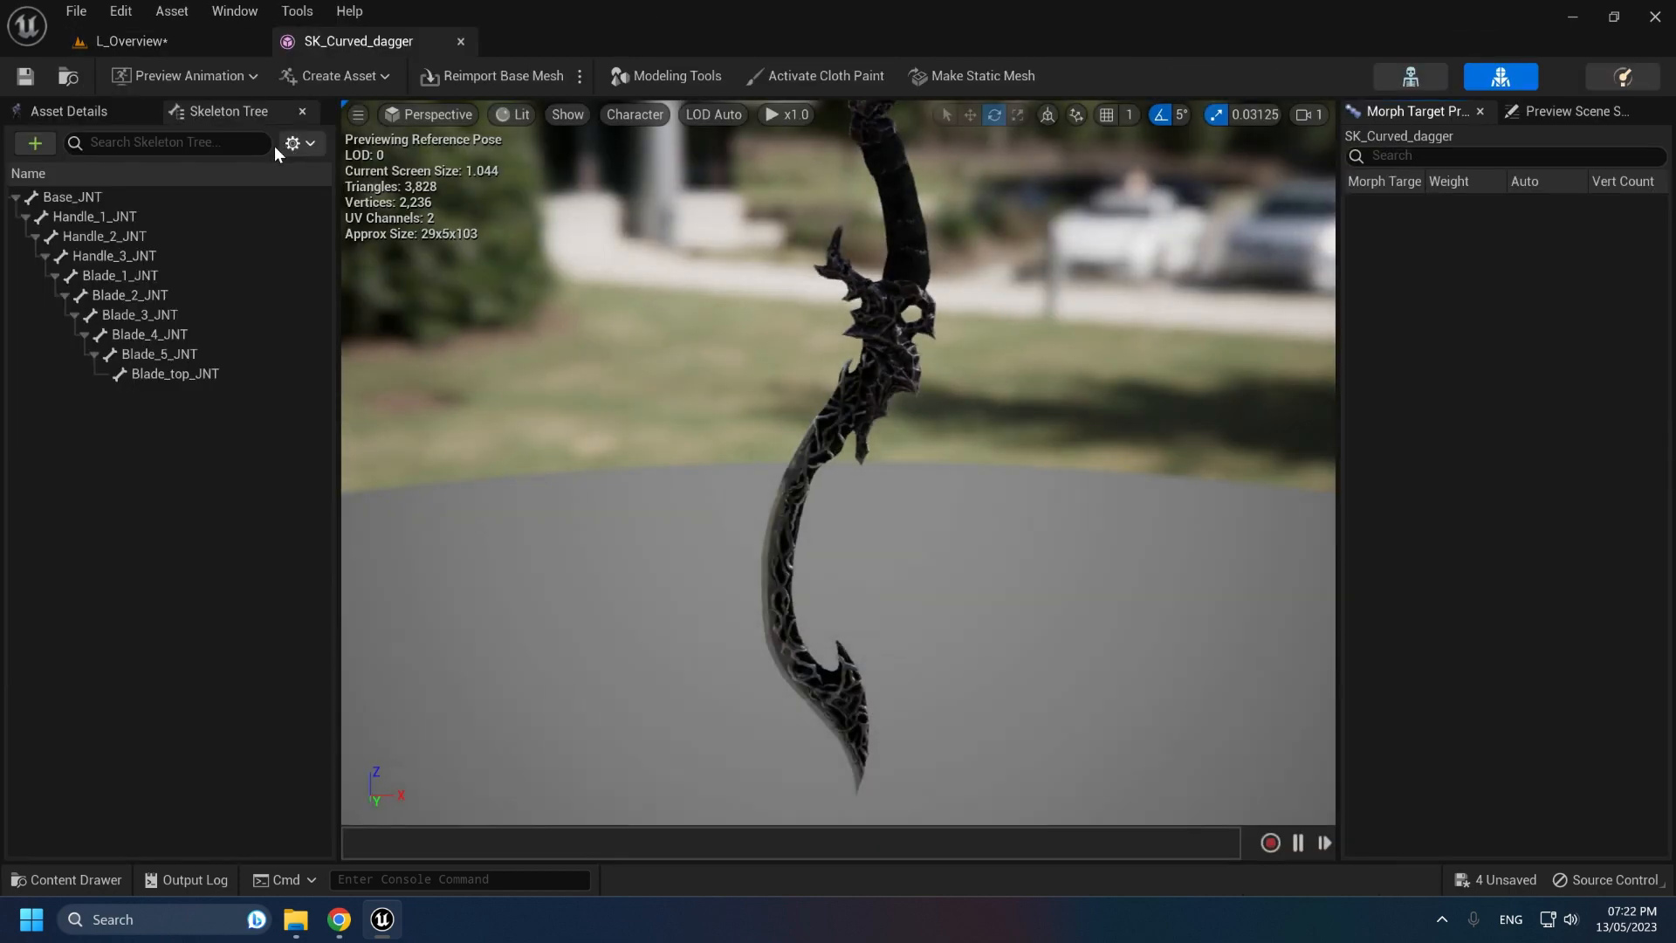
Step: Go through the dagger's handle and blade bones in the skeleton hierarchy and close the asset
{"action": "left_click", "coordinate": [121, 217]}
{"action": "left_click", "coordinate": [135, 296]}
{"action": "left_click", "coordinate": [148, 357]}
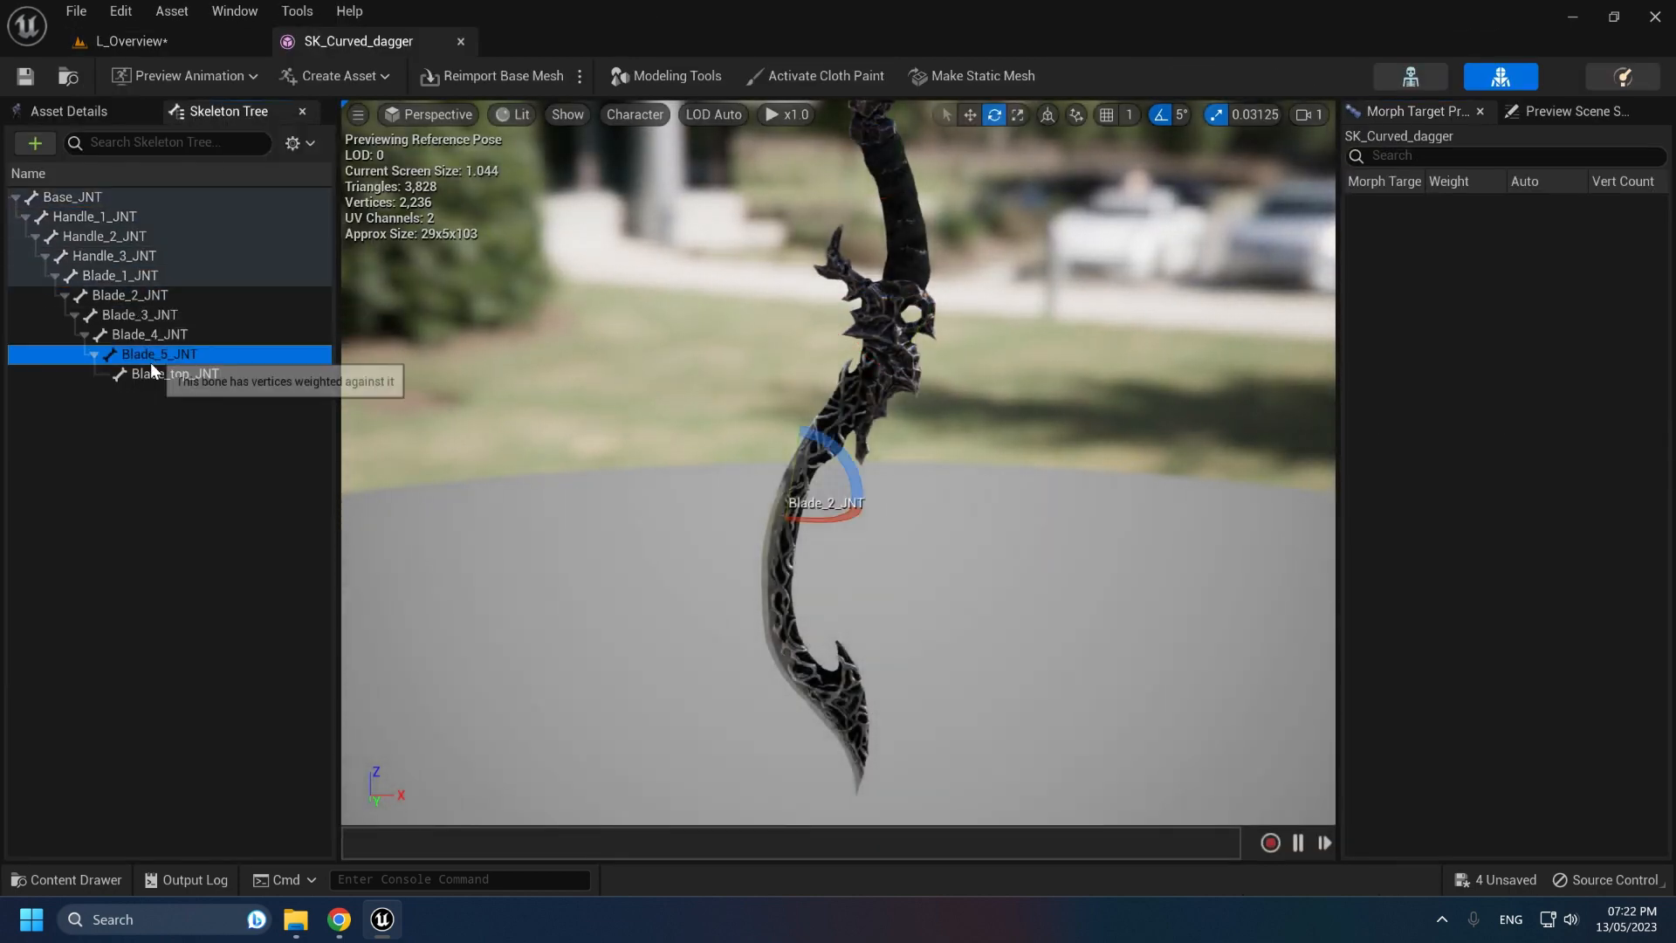
{"action": "left_click", "coordinate": [191, 416]}
{"action": "middle_click", "coordinate": [358, 50]}
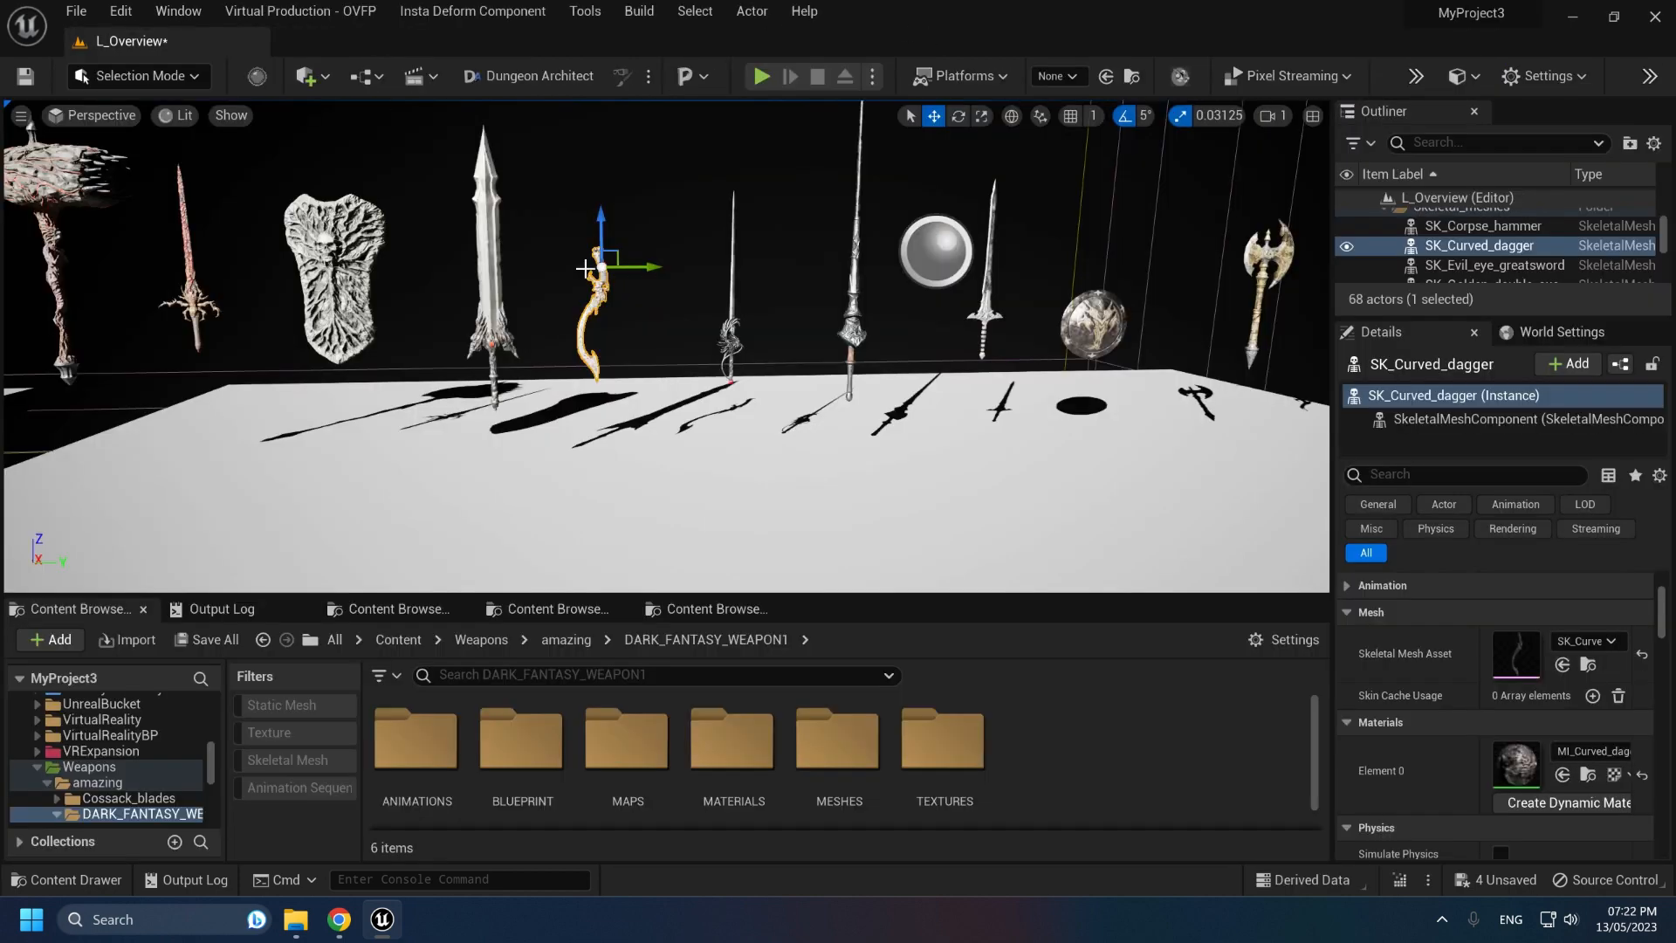
Step: Select the evil eye greatsword beside the curved dagger in L_Overview and open its SK_Evil_eye_greatsword asset
{"action": "right_click_drag", "start_coordinate": [602, 263], "coordinate": [480, 264]}
{"action": "right_click_drag", "start_coordinate": [697, 327], "coordinate": [789, 315]}
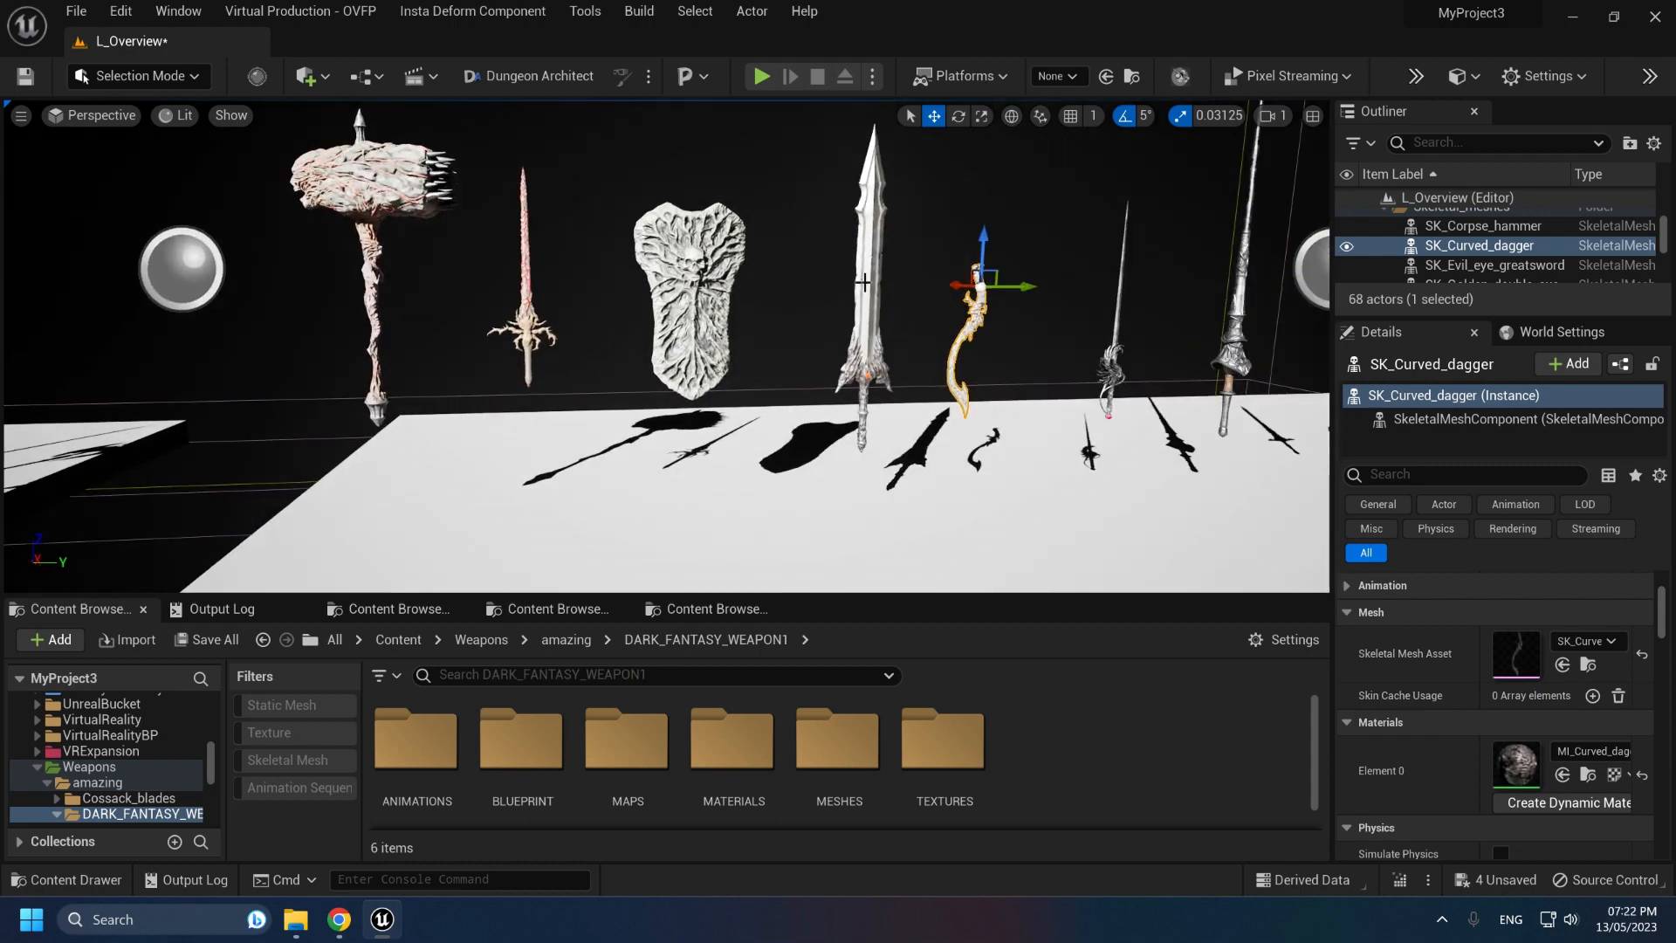
{"action": "left_click", "coordinate": [863, 283]}
{"action": "double_click", "coordinate": [1519, 656]}
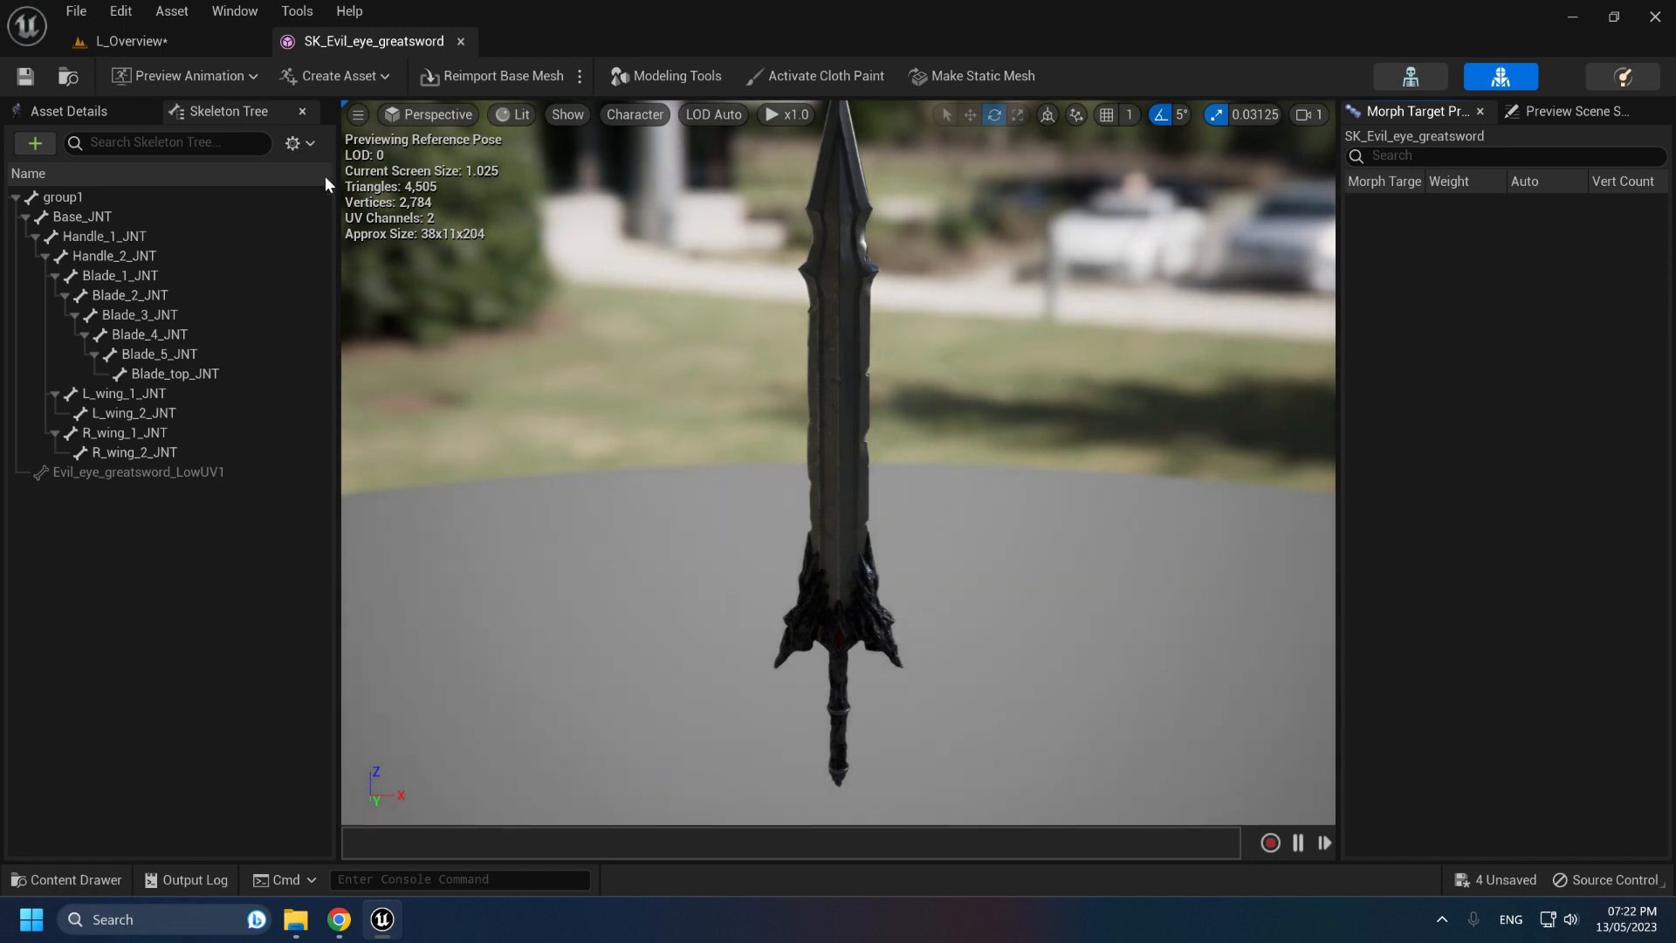
Step: Go through the greatsword's wing and blade bones, ending on Blade_2_JNT
{"action": "left_click", "coordinate": [153, 448]}
{"action": "left_click", "coordinate": [142, 393]}
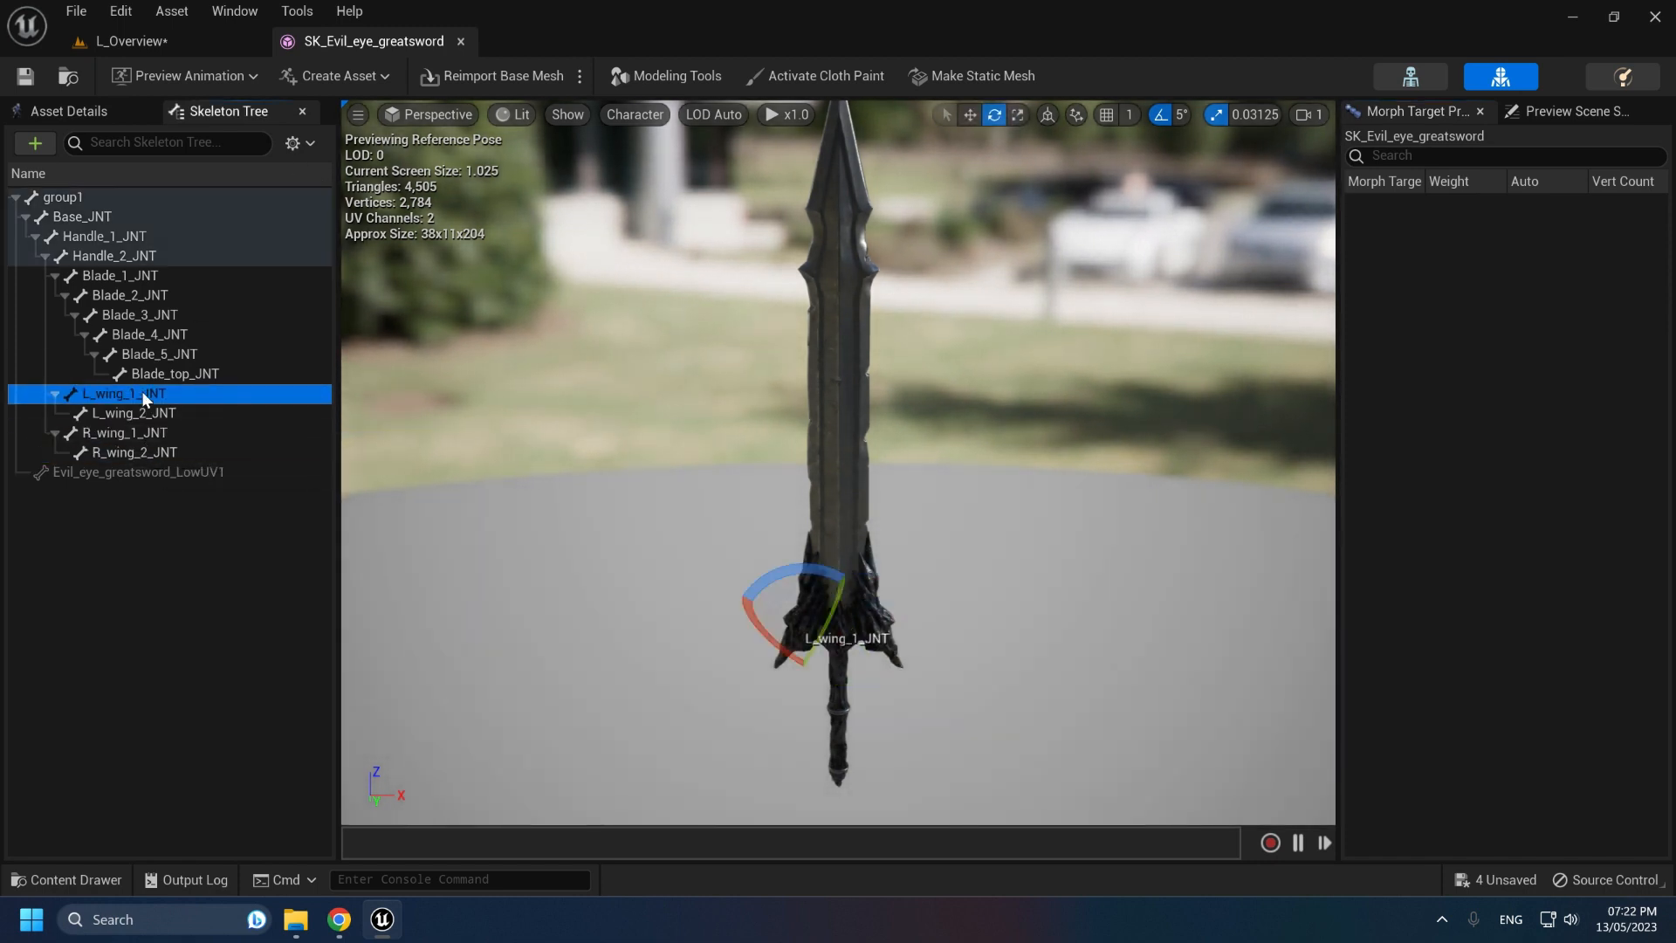
{"action": "left_click", "coordinate": [138, 351]}
{"action": "double_click", "coordinate": [128, 297]}
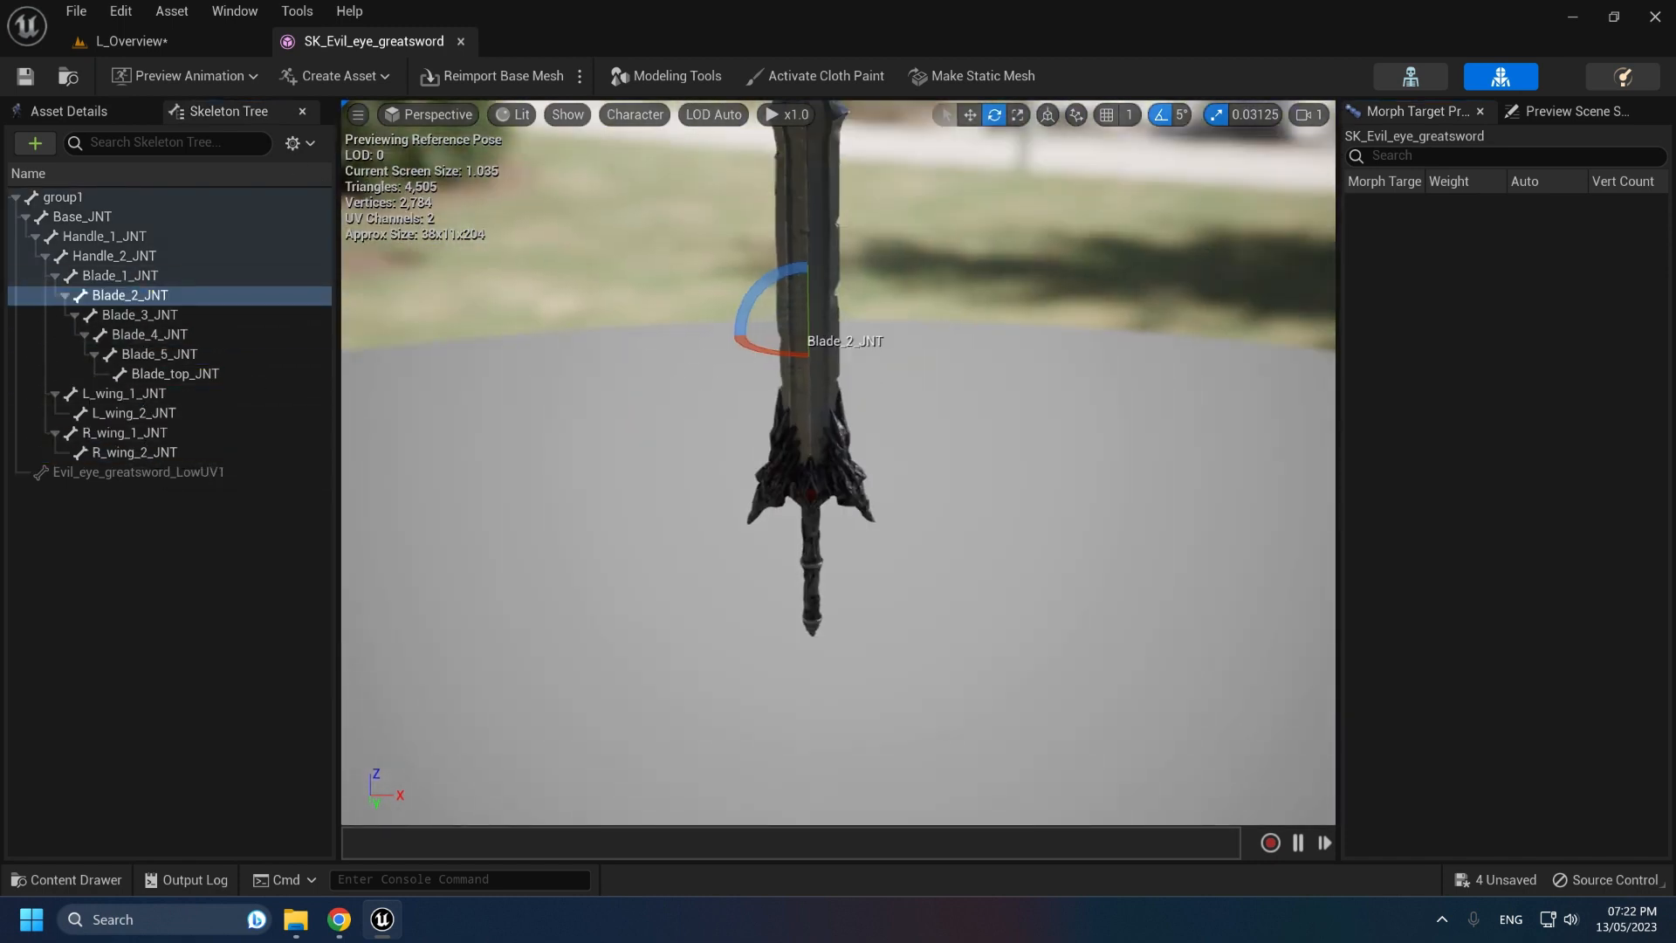
Step: Rotate the L_wing_1_JNT bone on the greatsword's guard to test the rig, and undo the rotation
{"action": "key", "text": "w"}
{"action": "right_click_drag", "start_coordinate": [838, 463], "coordinate": [847, 340]}
{"action": "key", "text": "s"}
{"action": "left_click", "coordinate": [151, 395]}
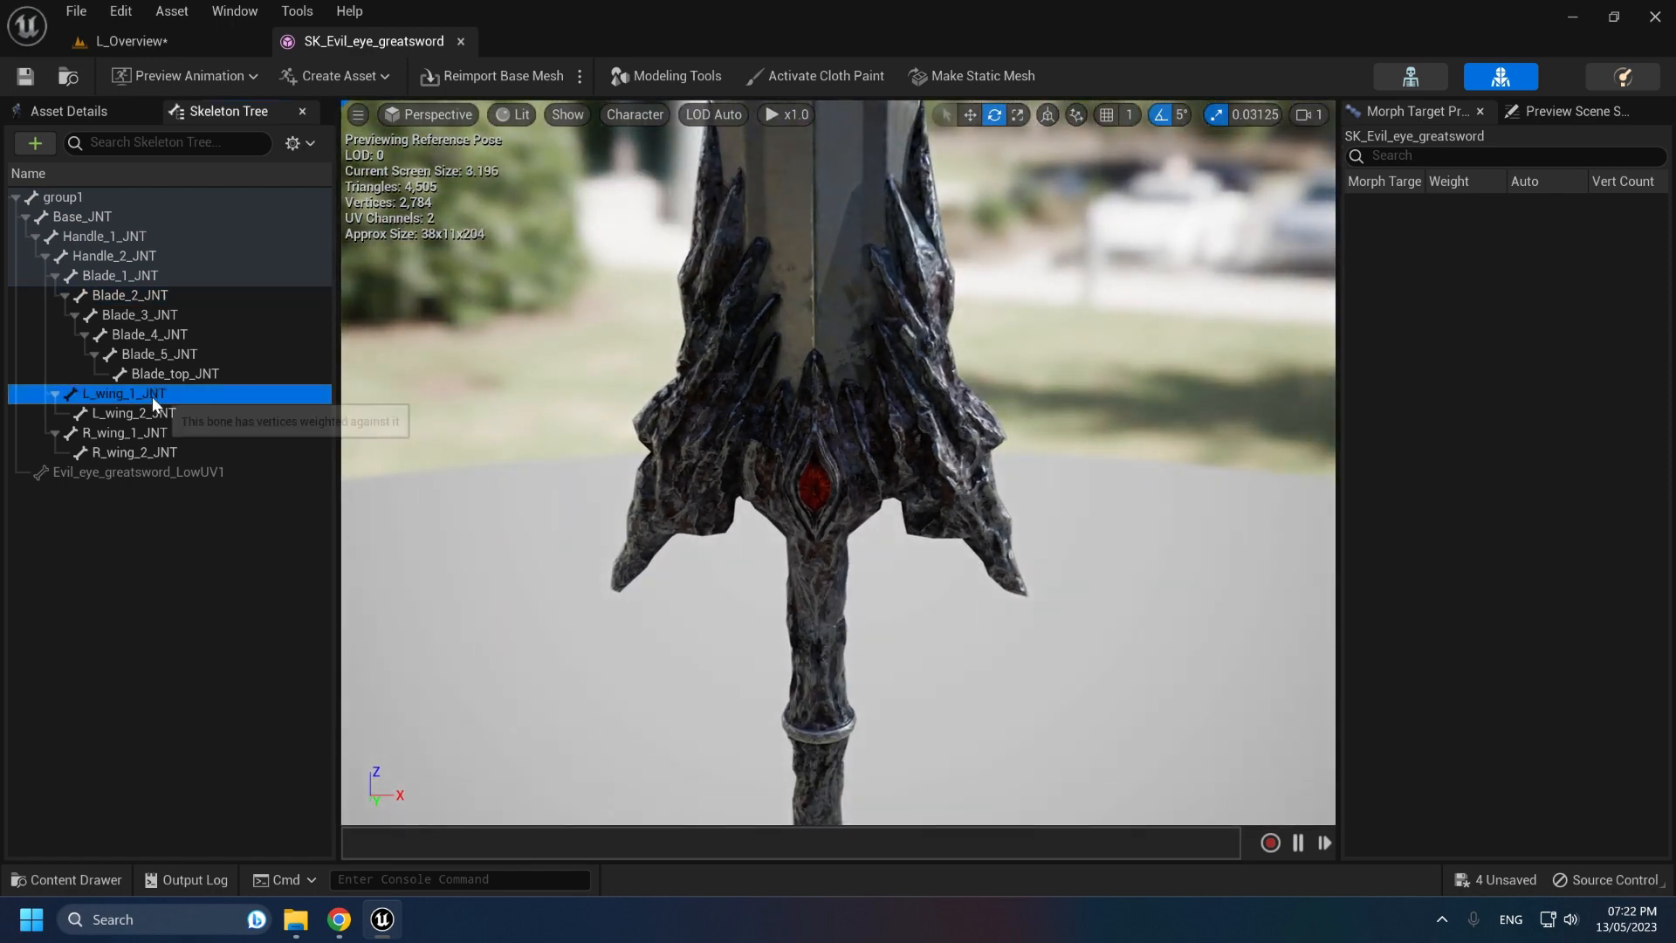
{"action": "left_click_drag", "start_coordinate": [666, 462], "coordinate": [689, 534]}
{"action": "key", "text": "ctrl+z"}
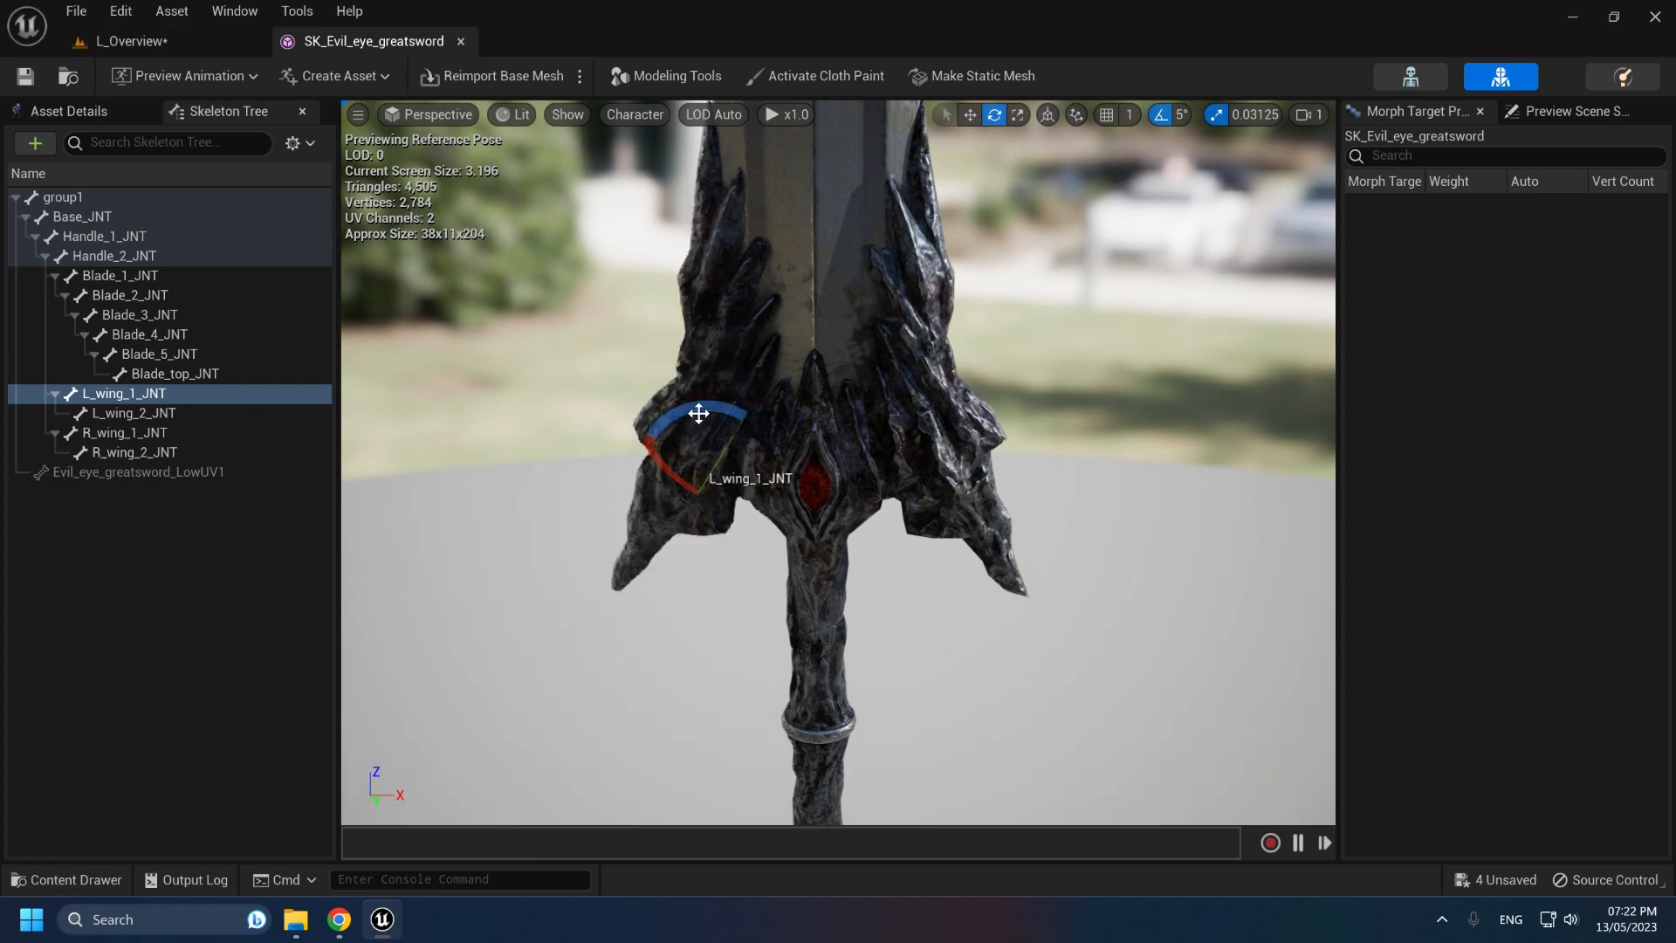